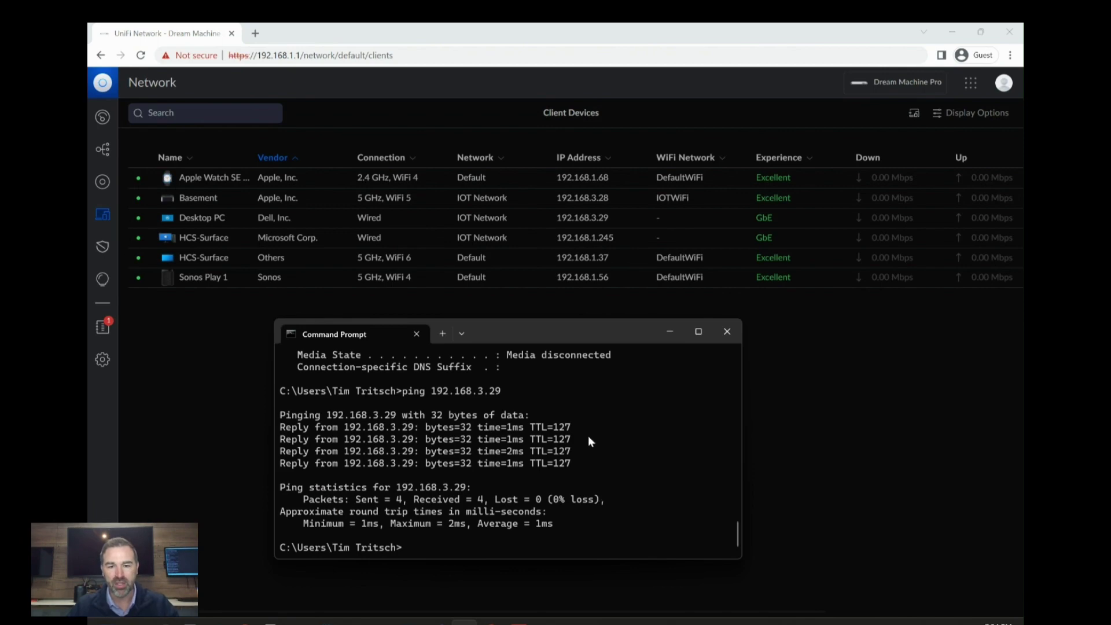
Check the local IP configuration output in the command prompt and ping 192.168.3.29 once more
scroll(568, 425, down, 1)
scroll(575, 391, up, 3)
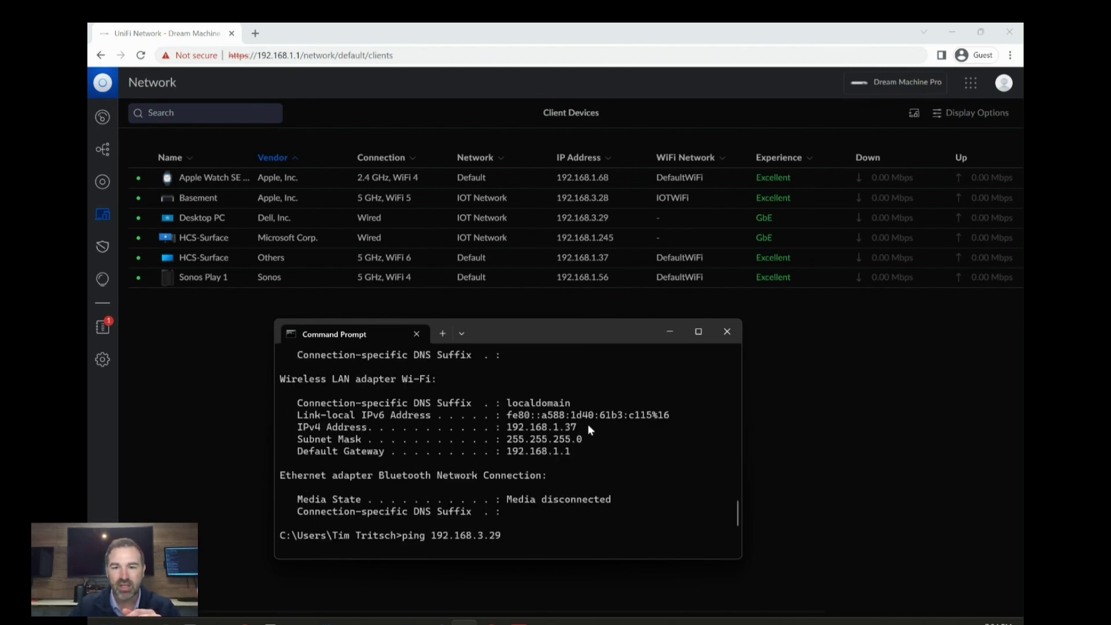
scroll(567, 433, down, 4)
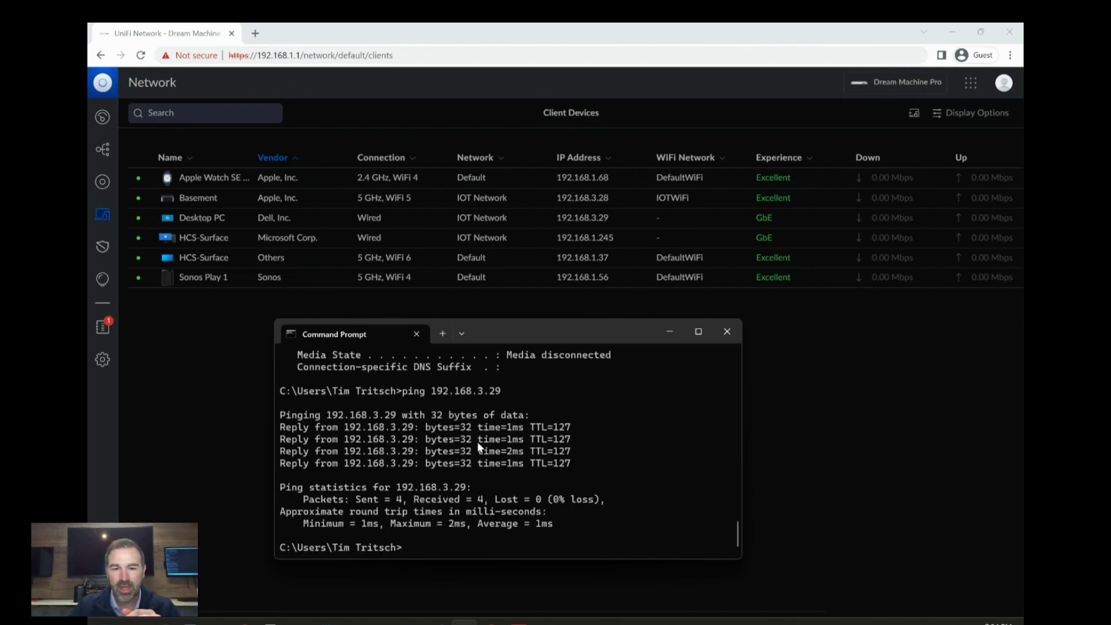
key(Up)
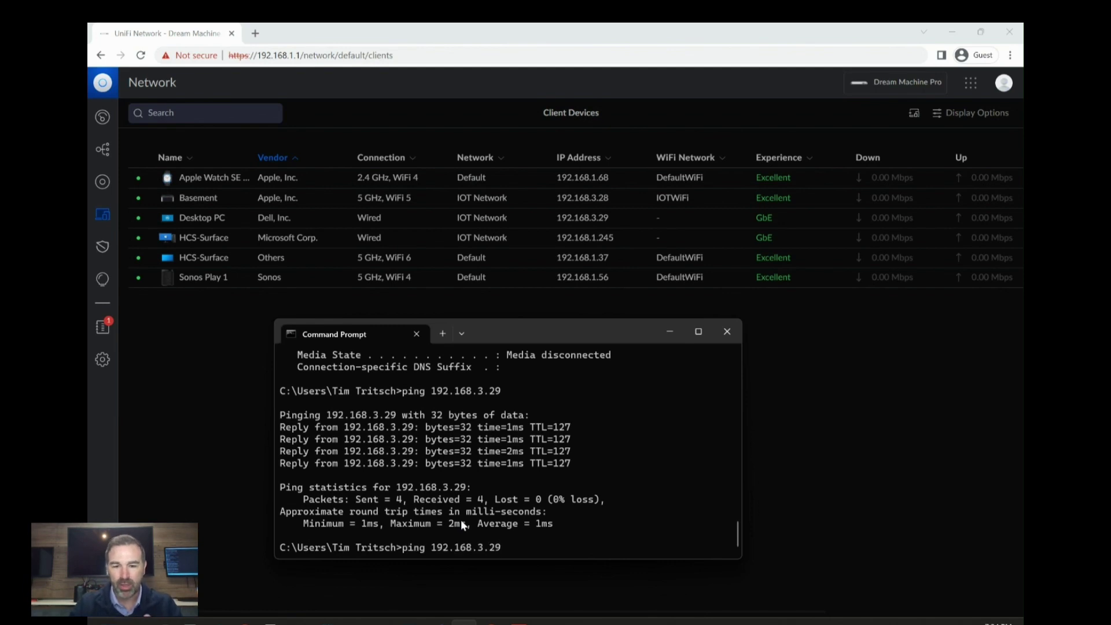
key(Return)
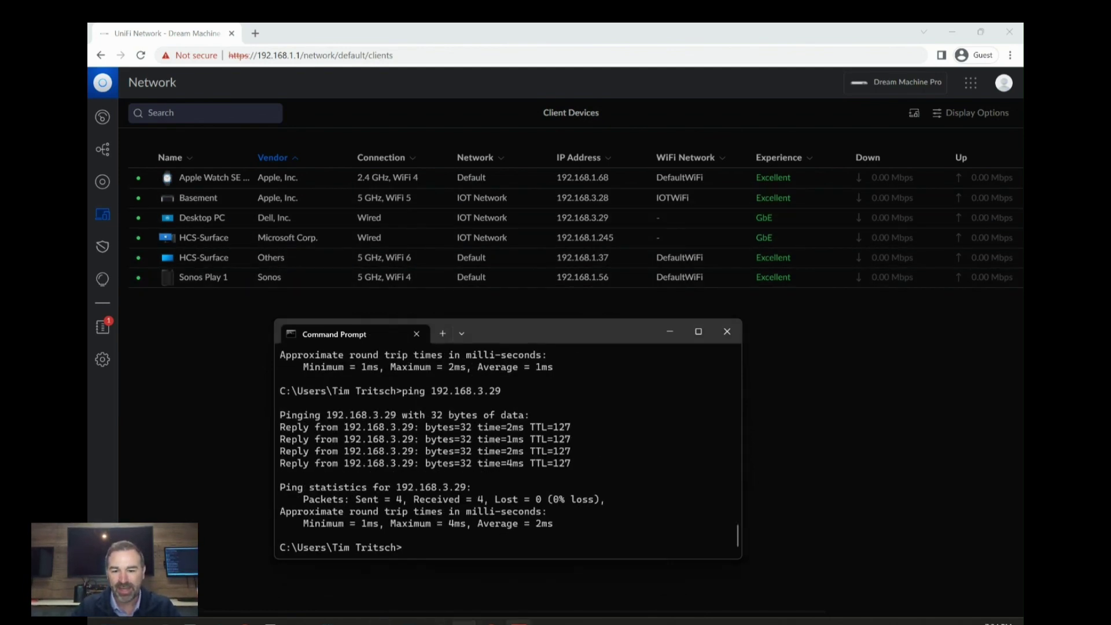
Switch to the AnyDesk remote session, ping 192.168.1.37 from its command prompt, and minimize the session
key(alt+Tab)
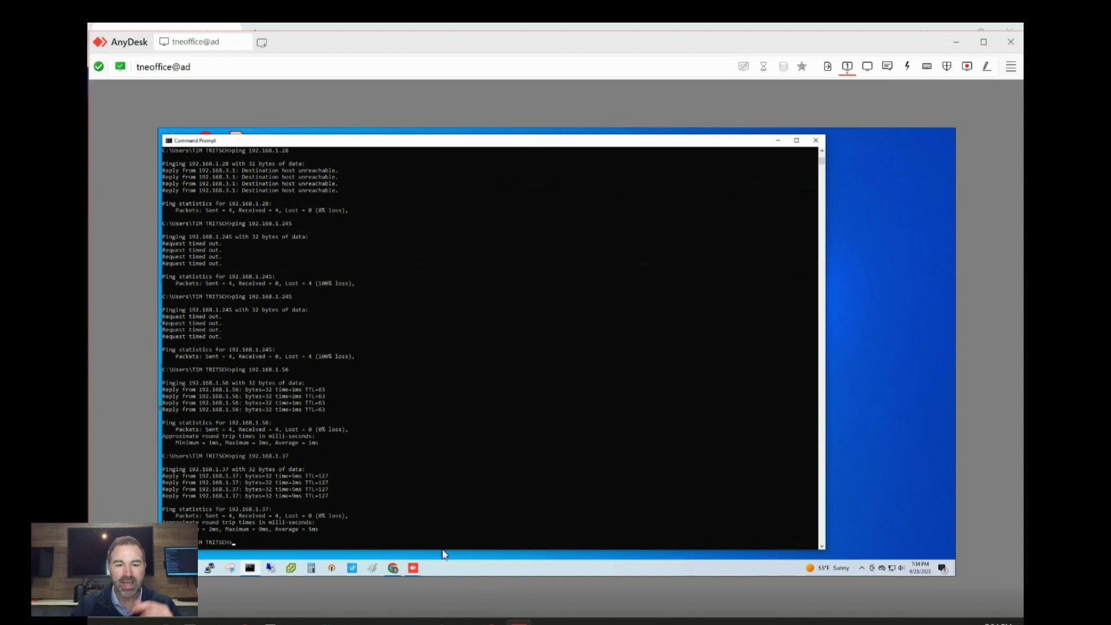
mouse_move(464, 623)
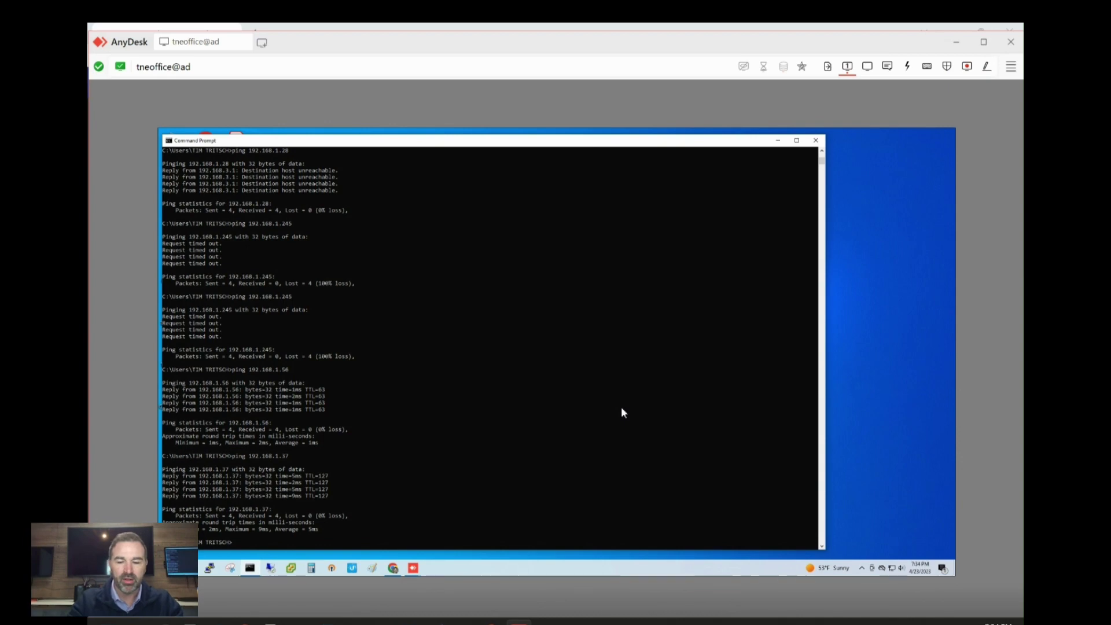
text(ping 19)
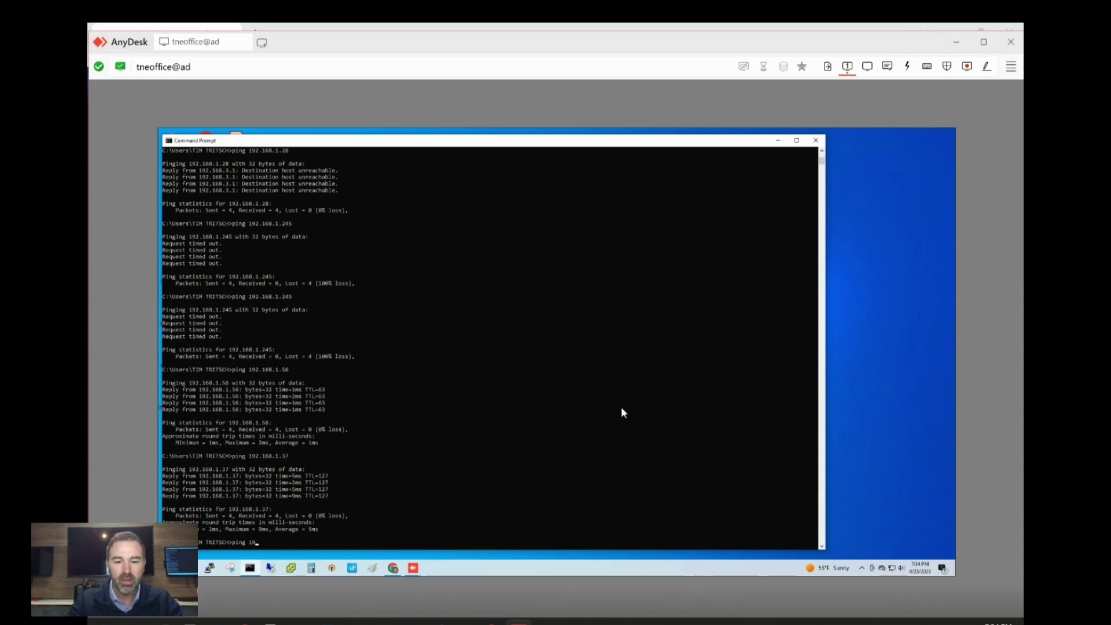
text(2.168.1.37)
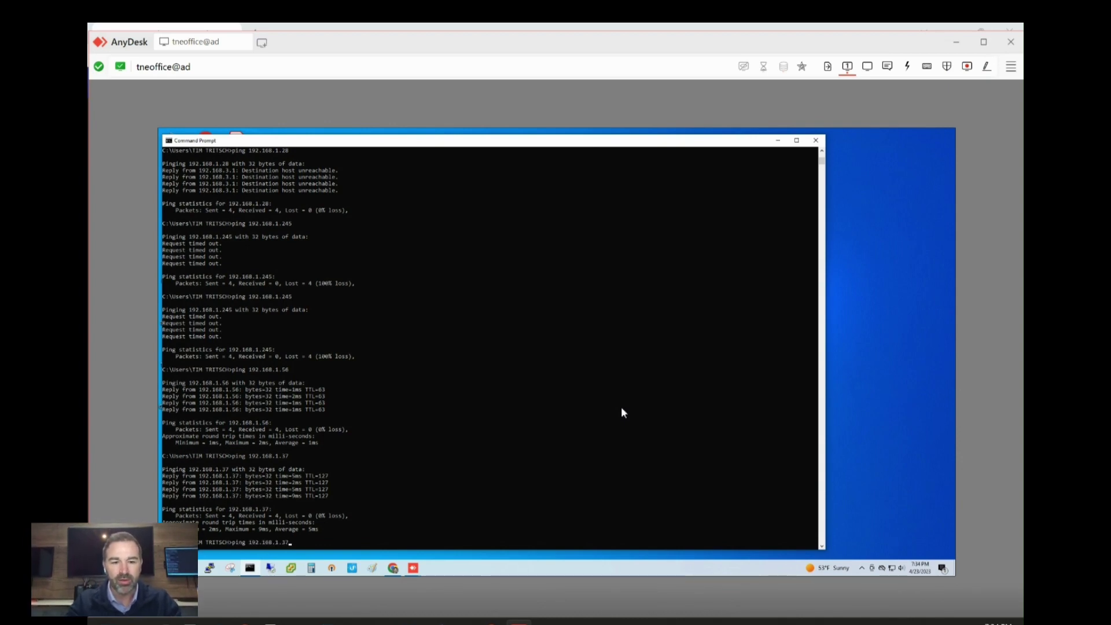
key(Return)
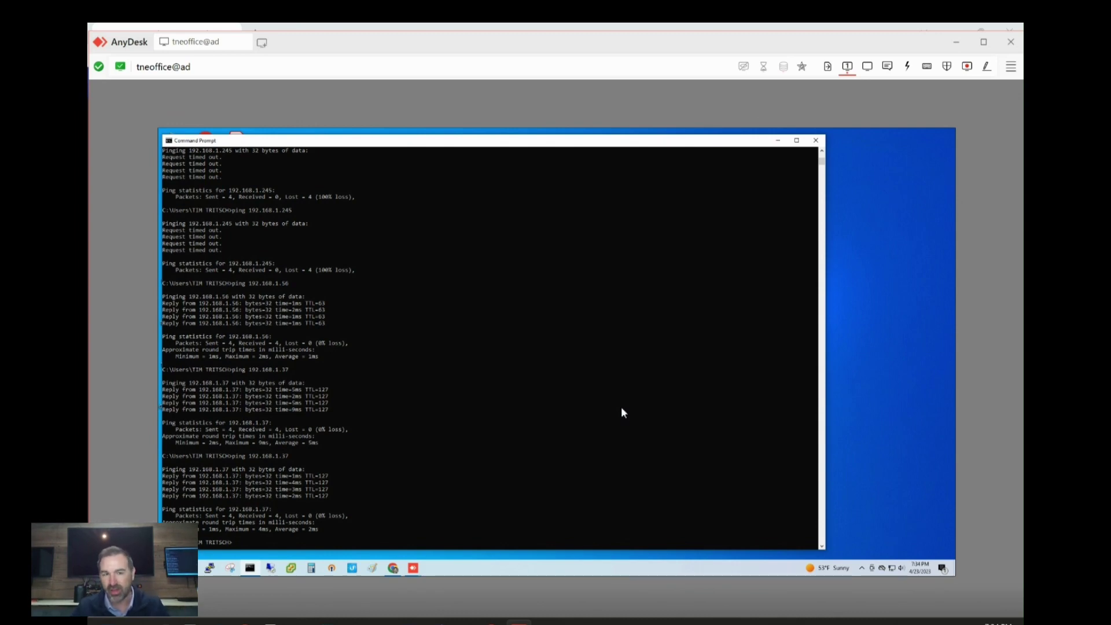
click(955, 41)
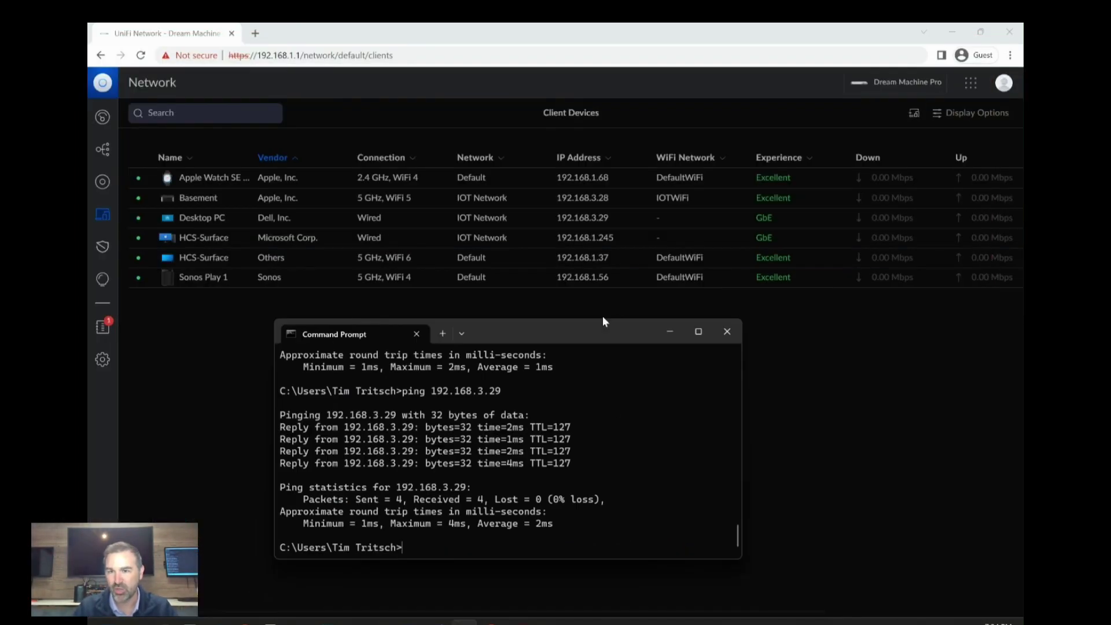
Minimize the local command prompt and open the Firewall & Security settings in UniFi Network
click(670, 331)
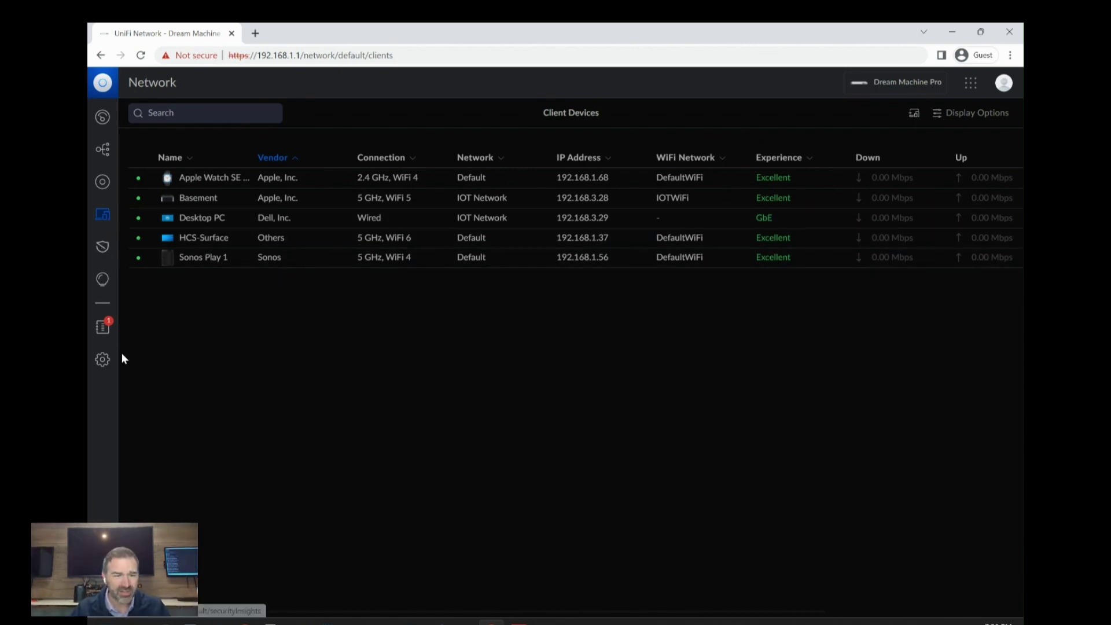
click(102, 361)
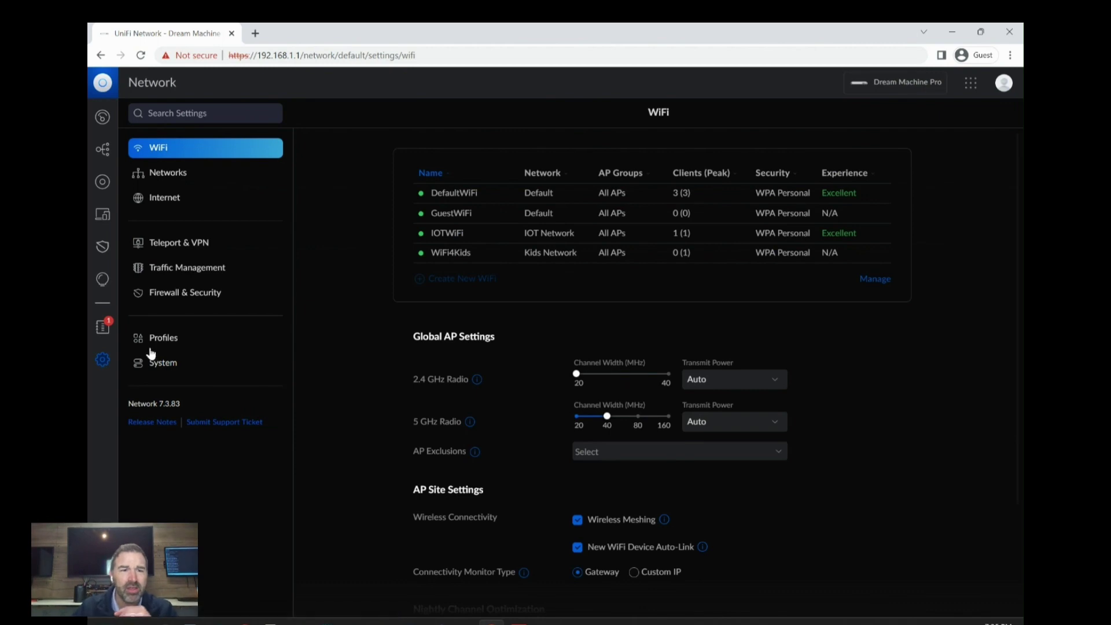
click(169, 296)
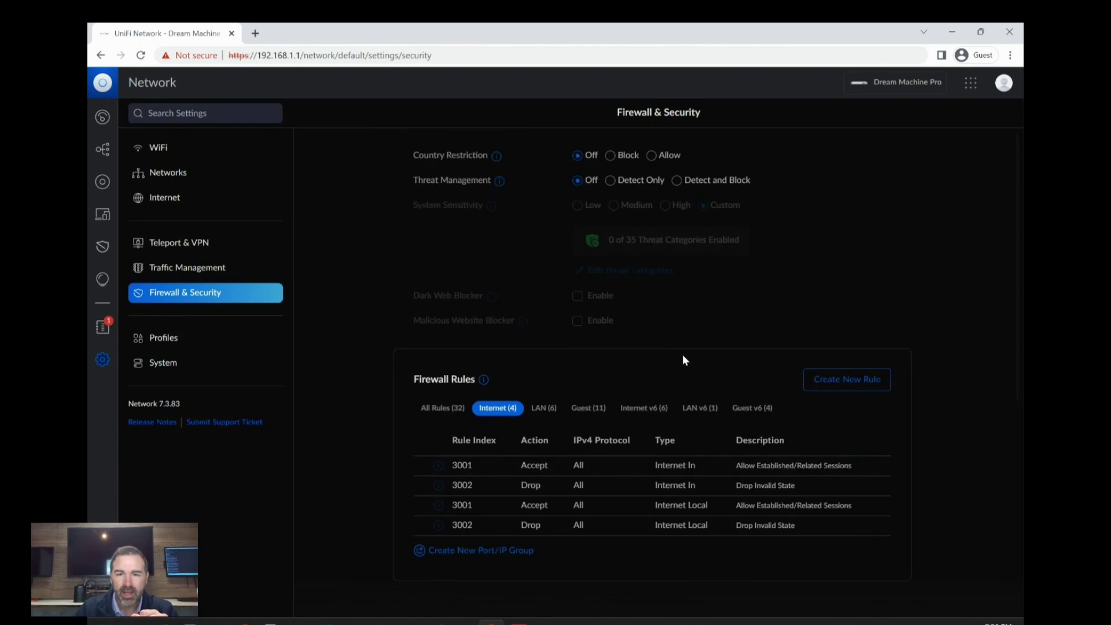
Look through the LAN, Guest, Internet v6, Guest v6 and LAN v6 firewall rules, ending on the LAN rules
click(547, 410)
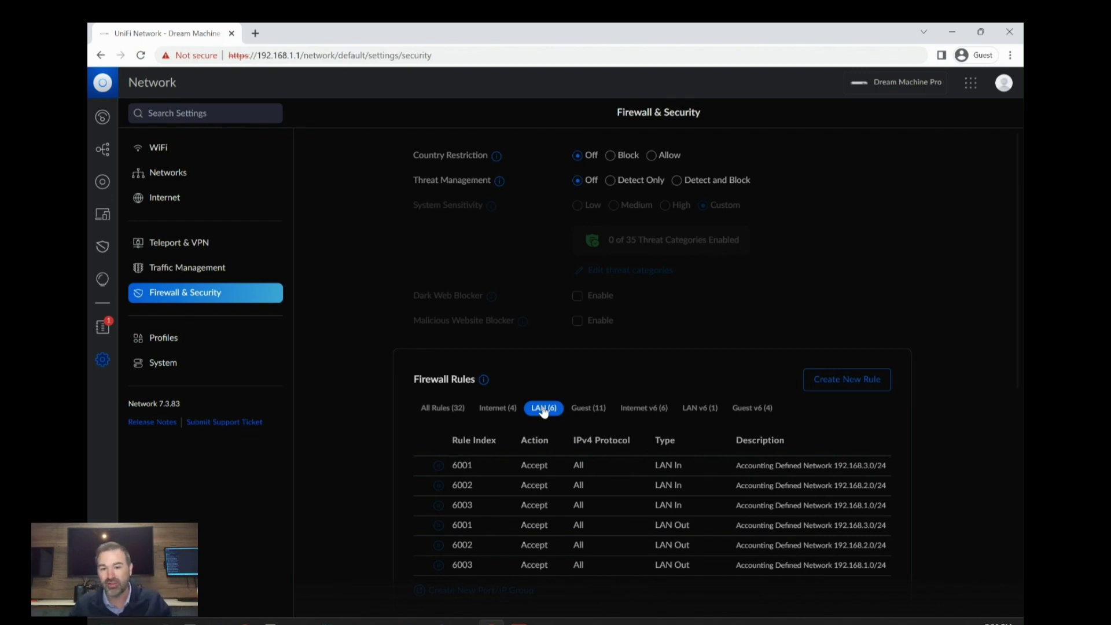
click(594, 411)
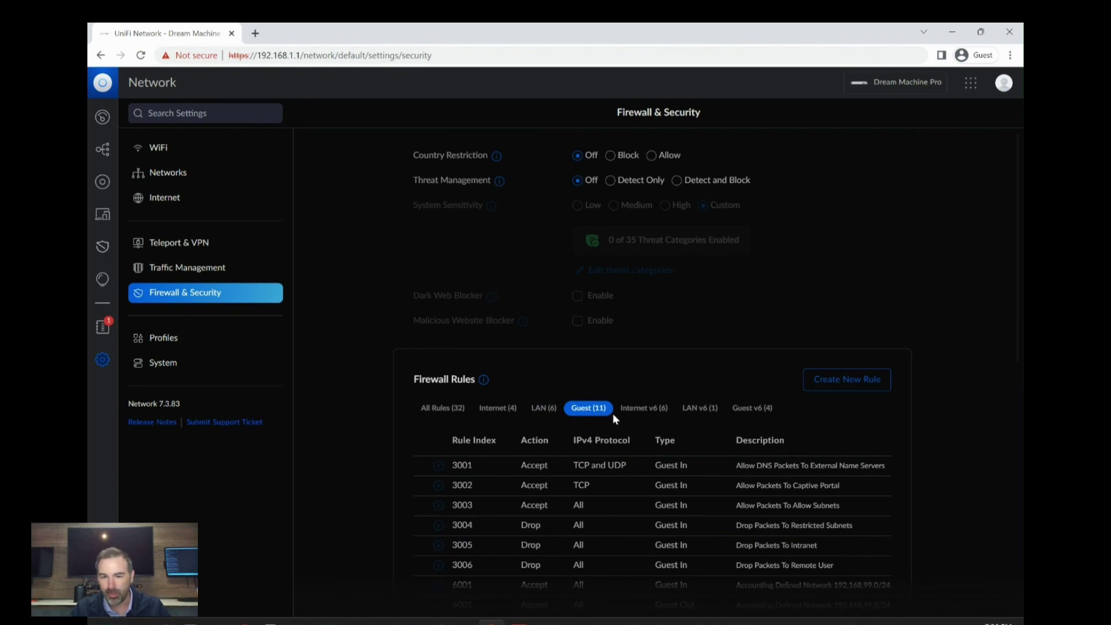
click(642, 411)
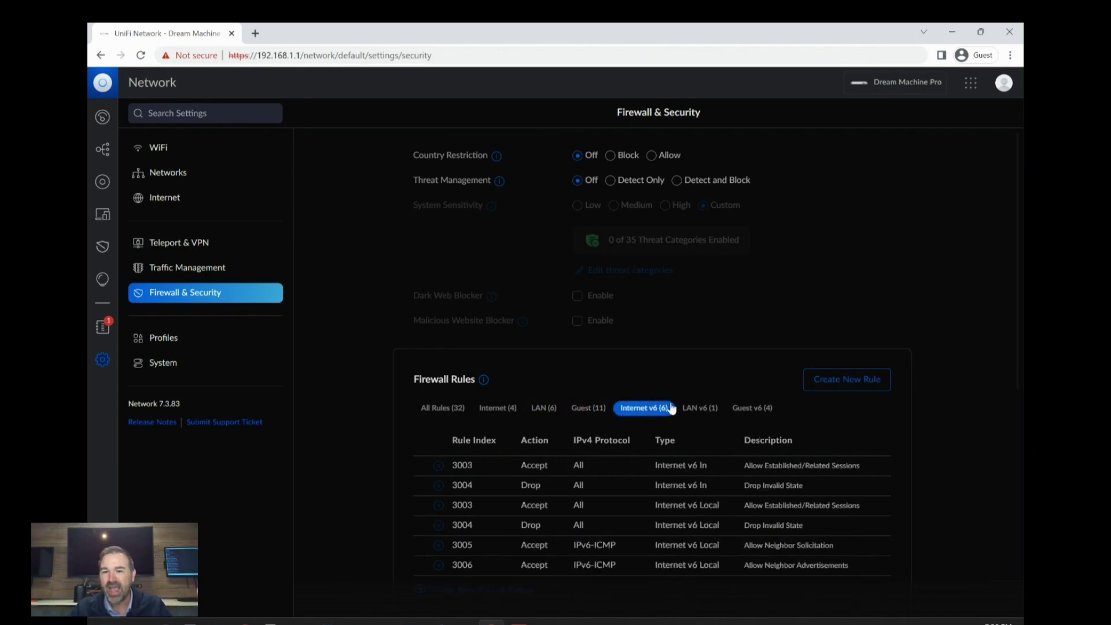
click(747, 410)
click(705, 409)
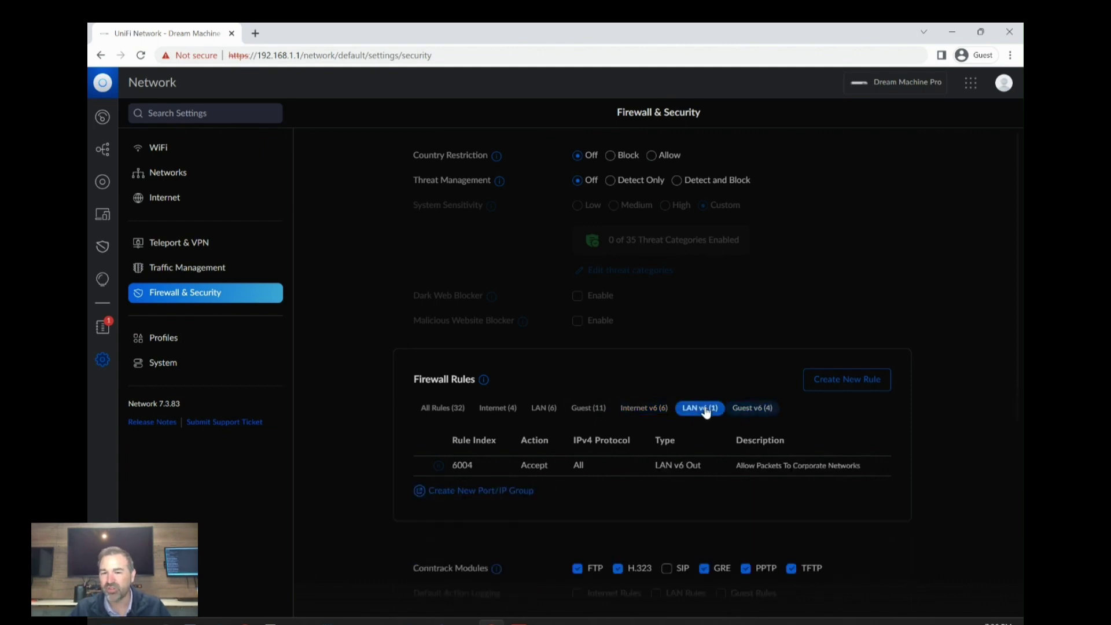
click(553, 410)
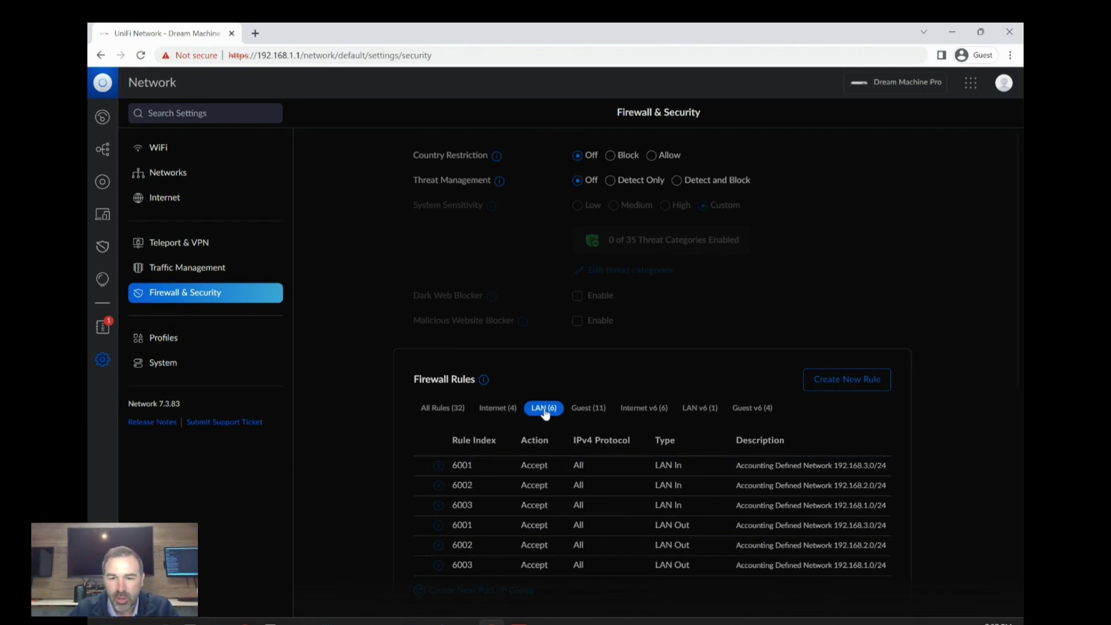
Create a new firewall rule of type LAN In with the description "ALLOW Established and Related to ANY"
click(848, 384)
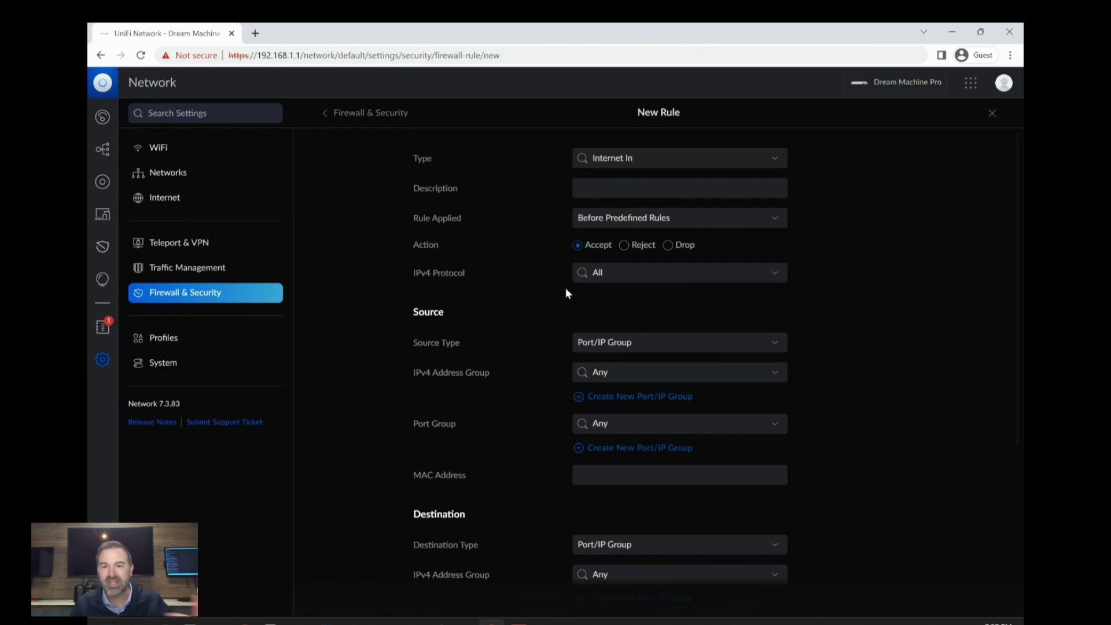
click(665, 161)
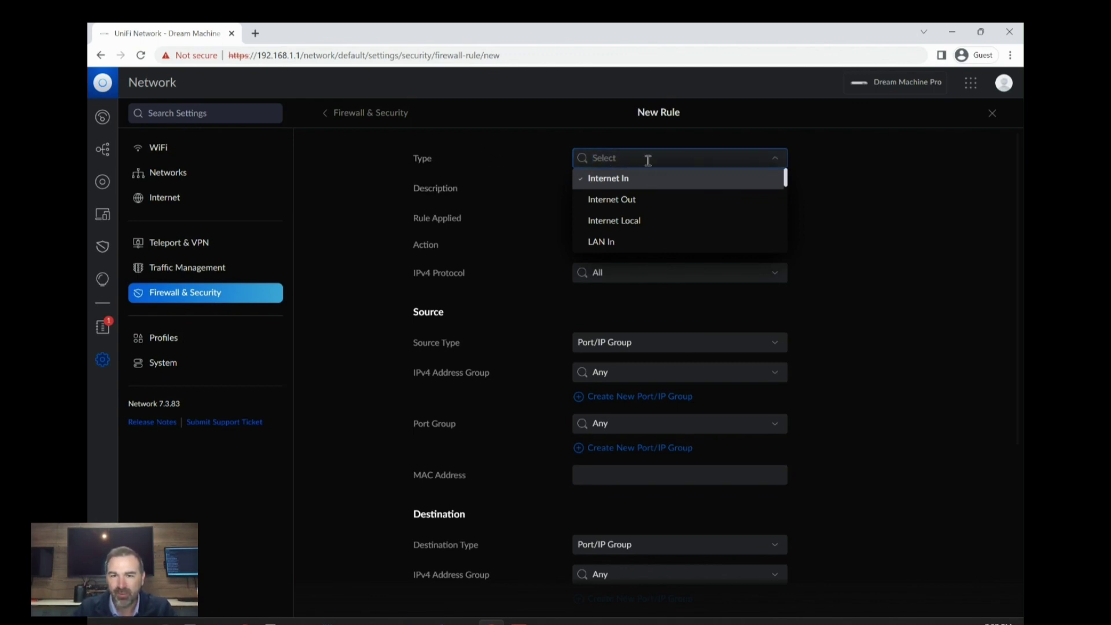
scroll(608, 245, down, 3)
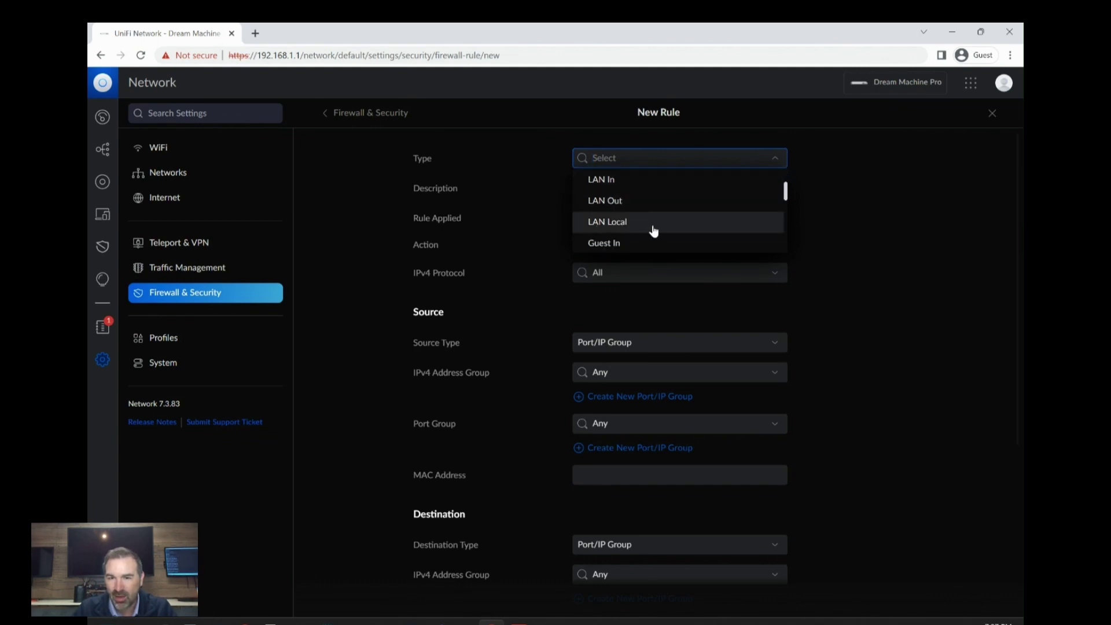
click(610, 181)
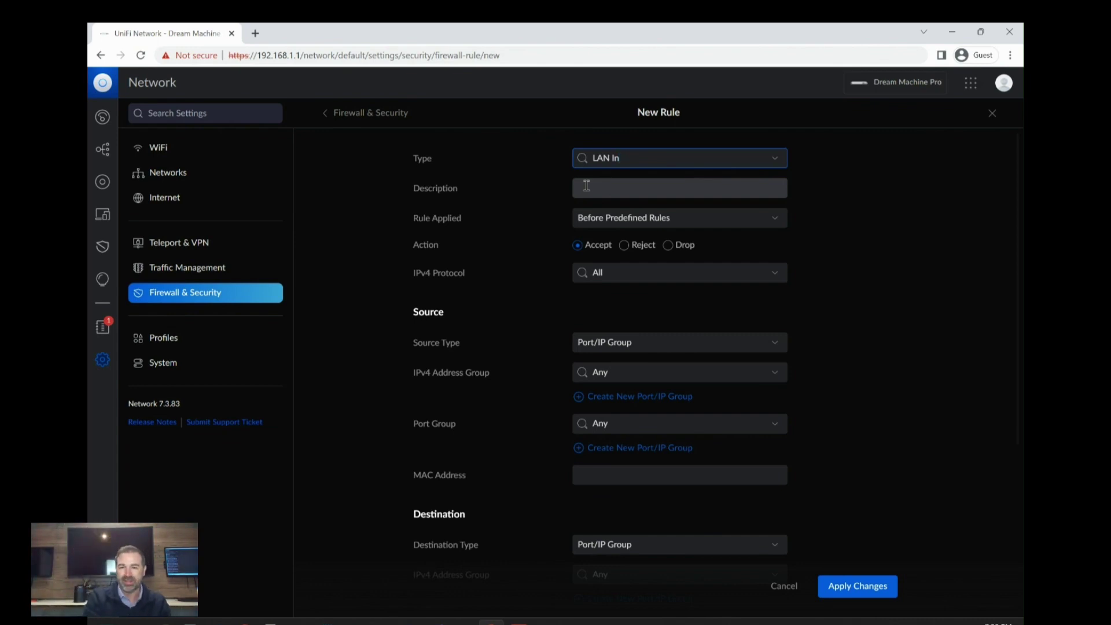
click(586, 186)
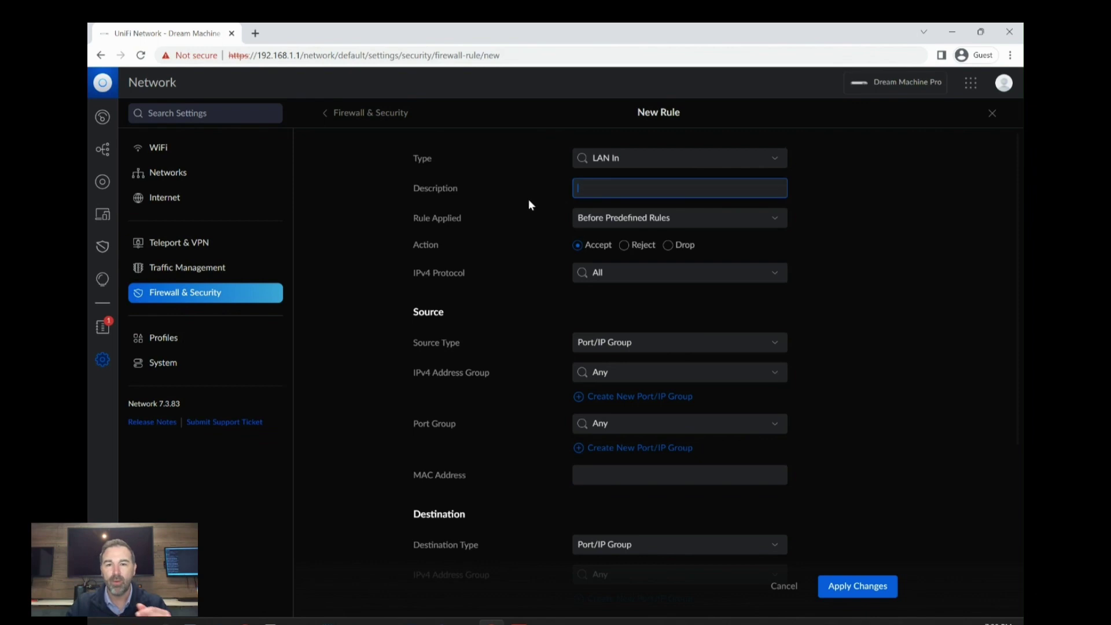
text(ALLOW)
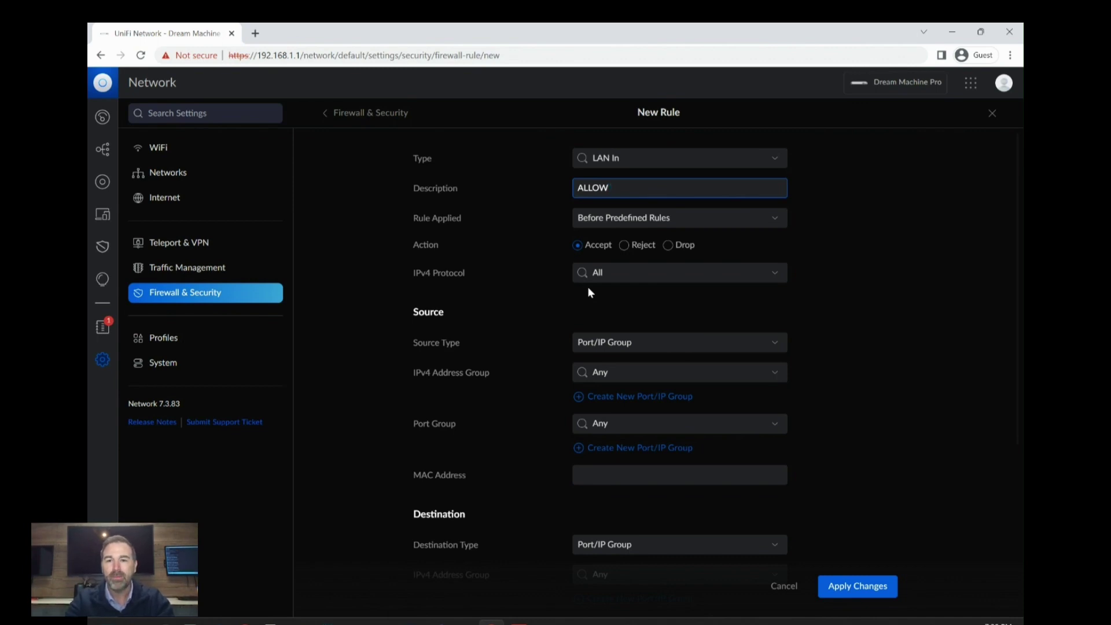
text(Established and Related to ANY)
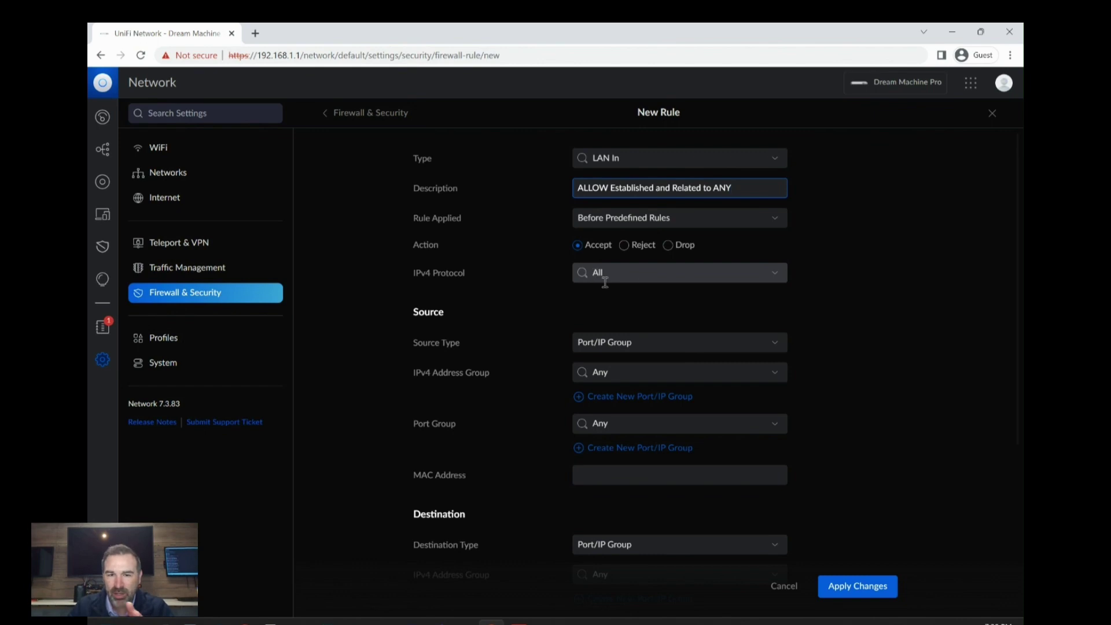
Set the rule's advanced options to Manual, match the Established and Related states, and apply the changes
click(597, 346)
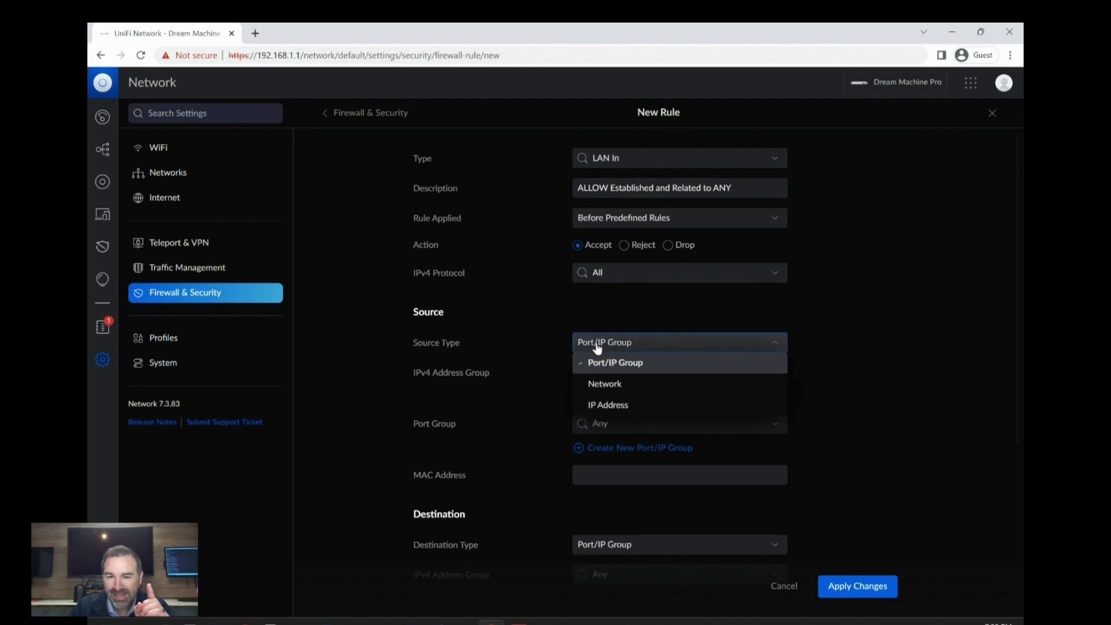
click(561, 349)
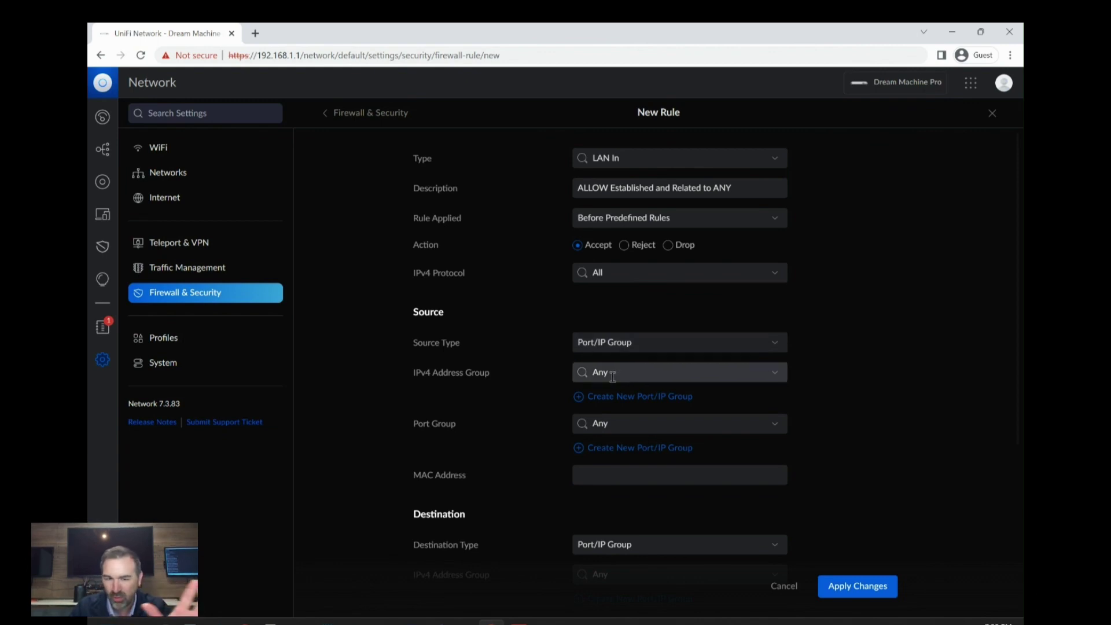
scroll(512, 438, down, 2)
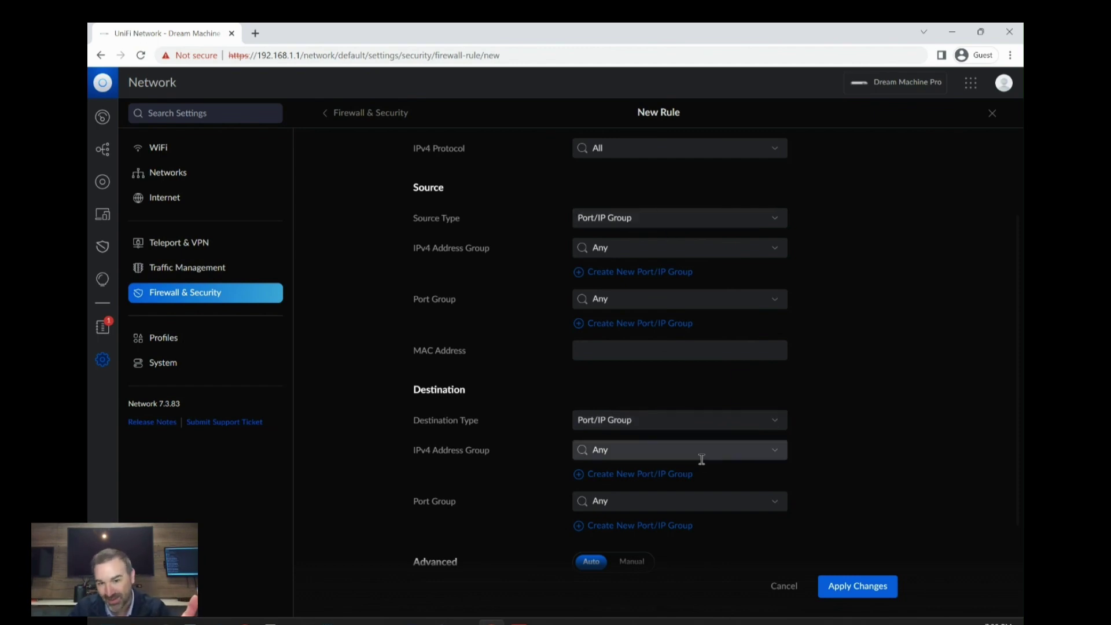
scroll(701, 459, down, 3)
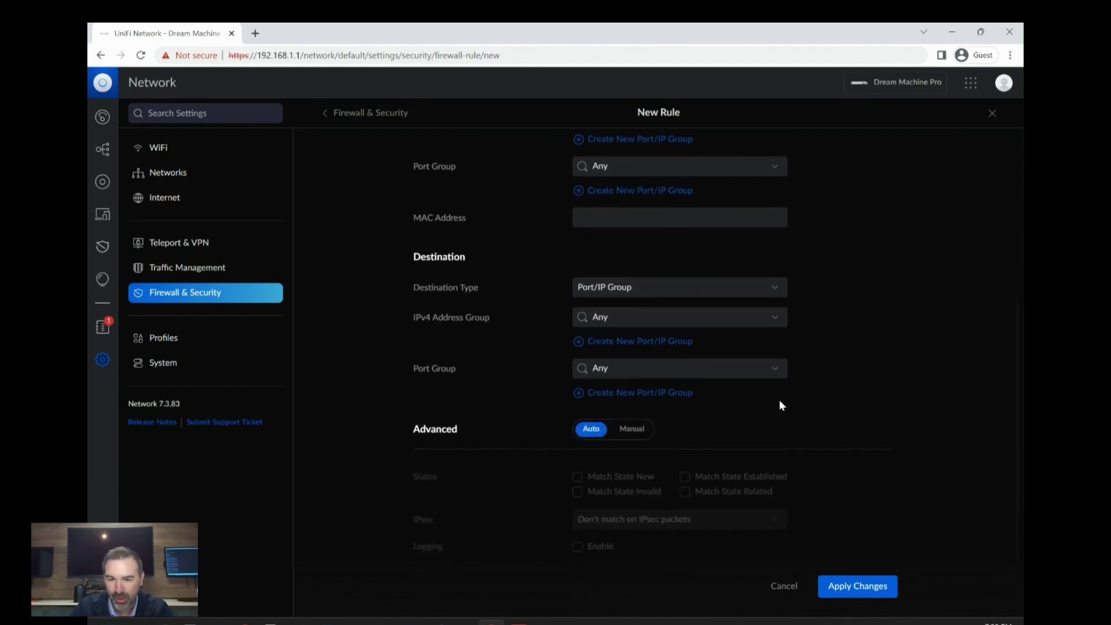
click(643, 433)
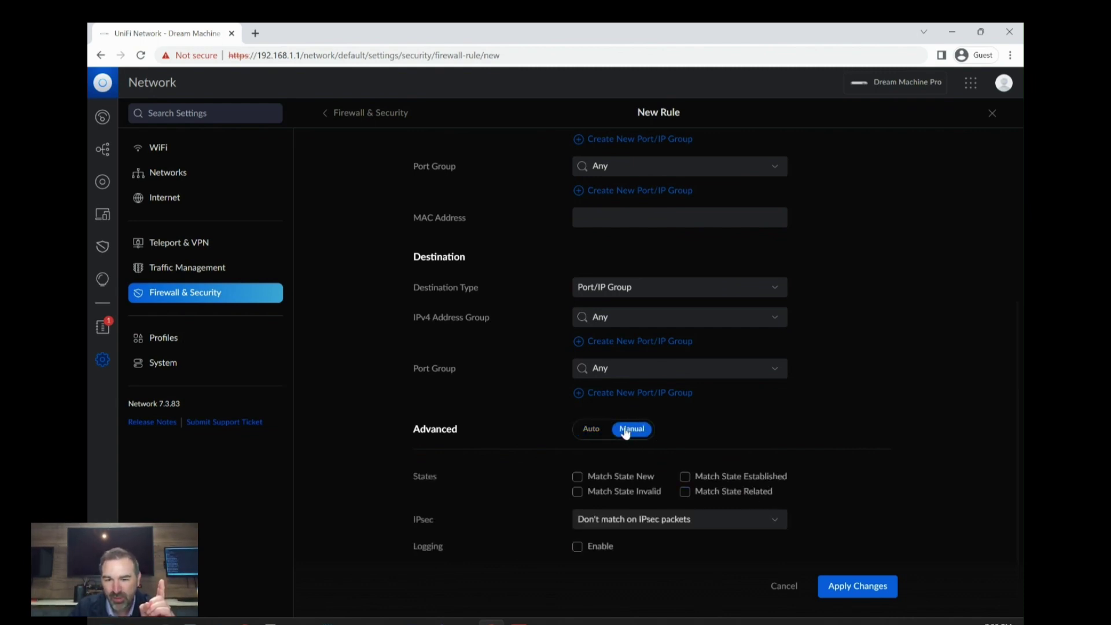
click(685, 476)
click(685, 492)
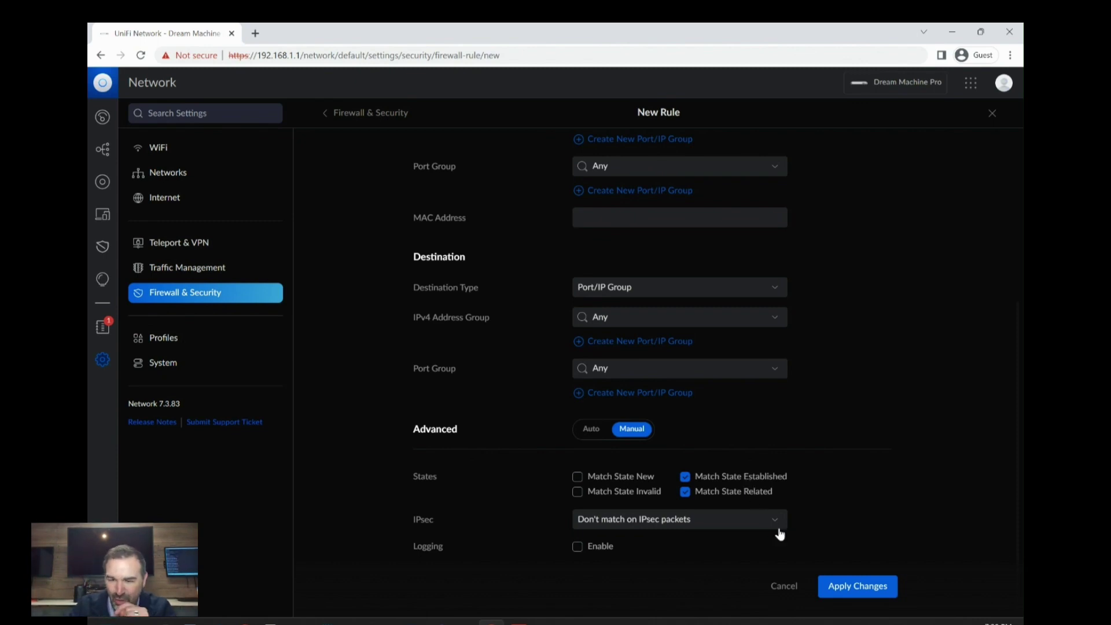
click(862, 596)
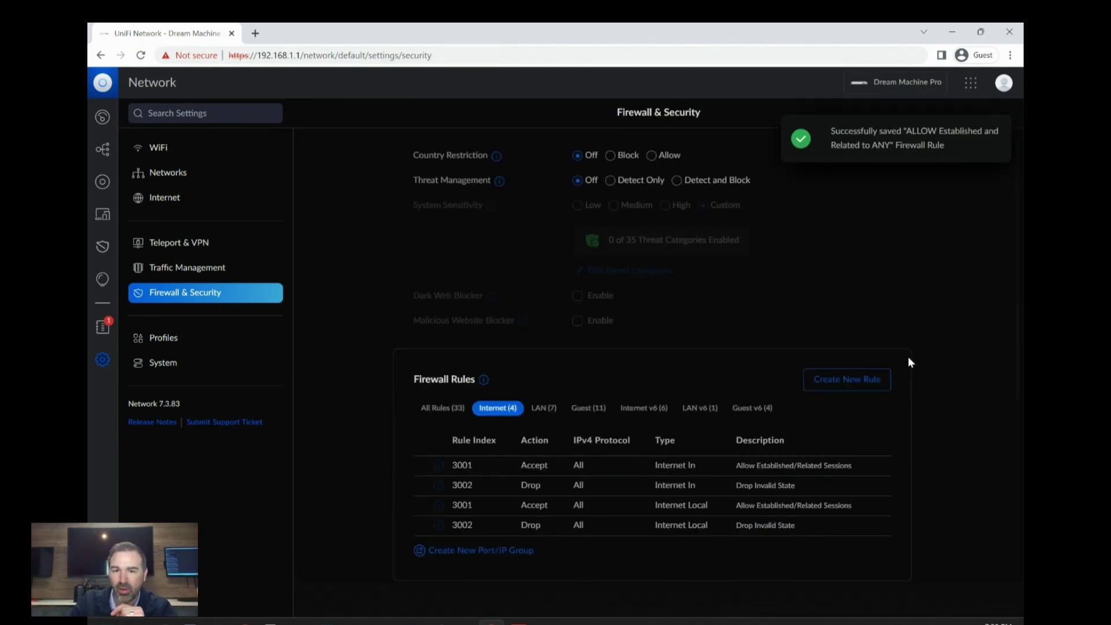
Show the LAN firewall rules and examine where the new rule sits relative to the predefined ones
click(543, 408)
scroll(556, 416, down, 1)
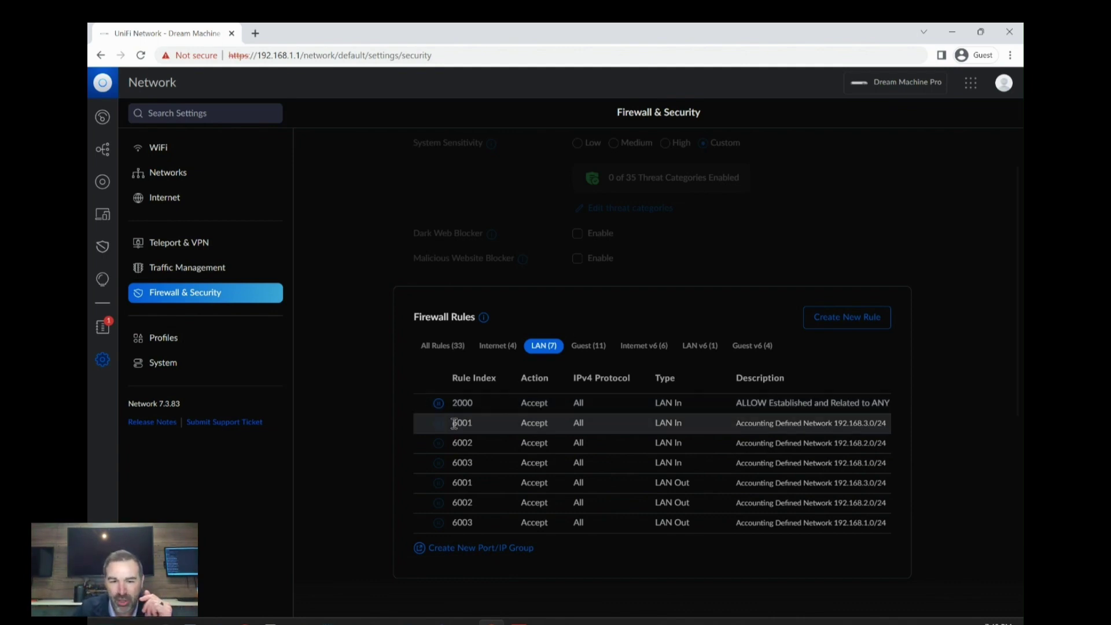
mouse_move(423, 403)
mouse_down()
mouse_move(422, 474)
mouse_move(421, 398)
mouse_move(422, 439)
mouse_move(426, 408)
mouse_up()
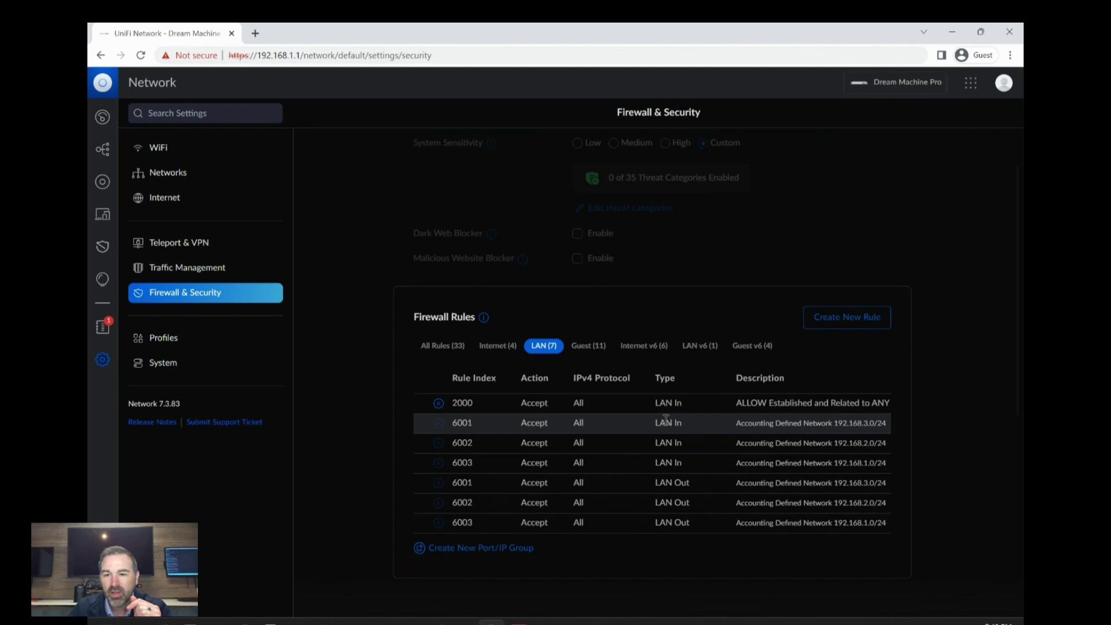
Create a new Port/IP group profile named "- ANY LOCAL NETWORK -" with the type IPv4 Address/Subnet
click(817, 321)
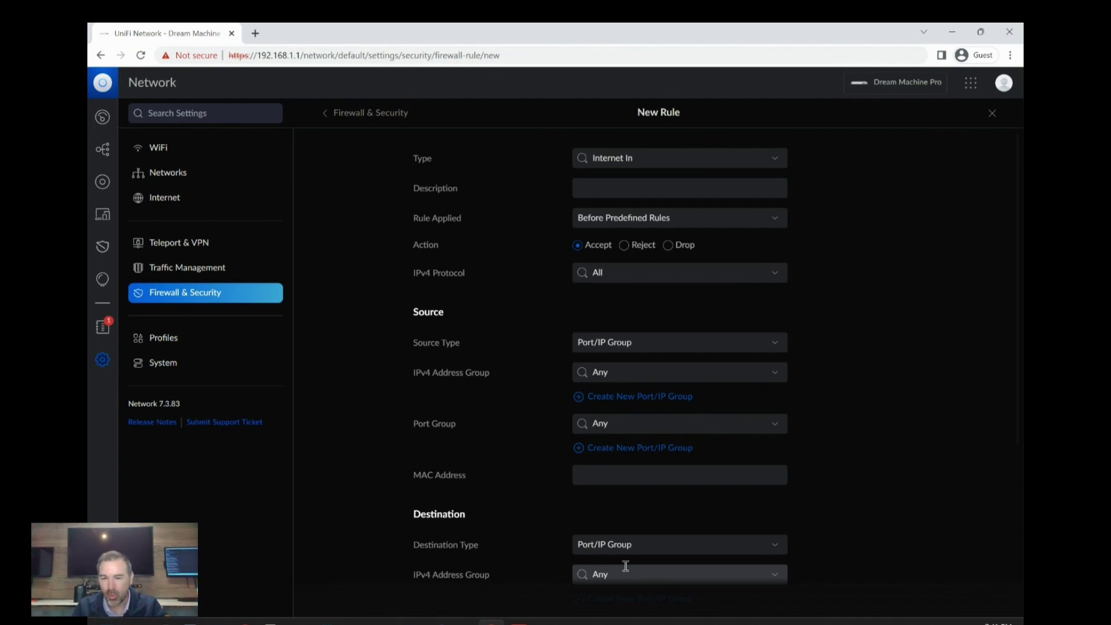
click(162, 343)
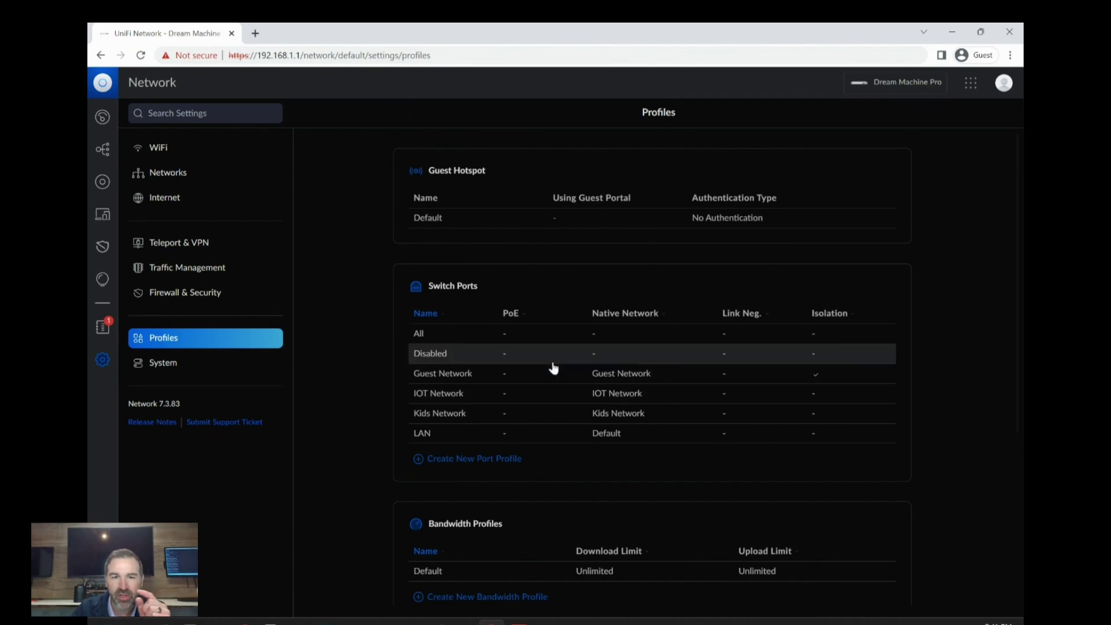
scroll(550, 368, down, 5)
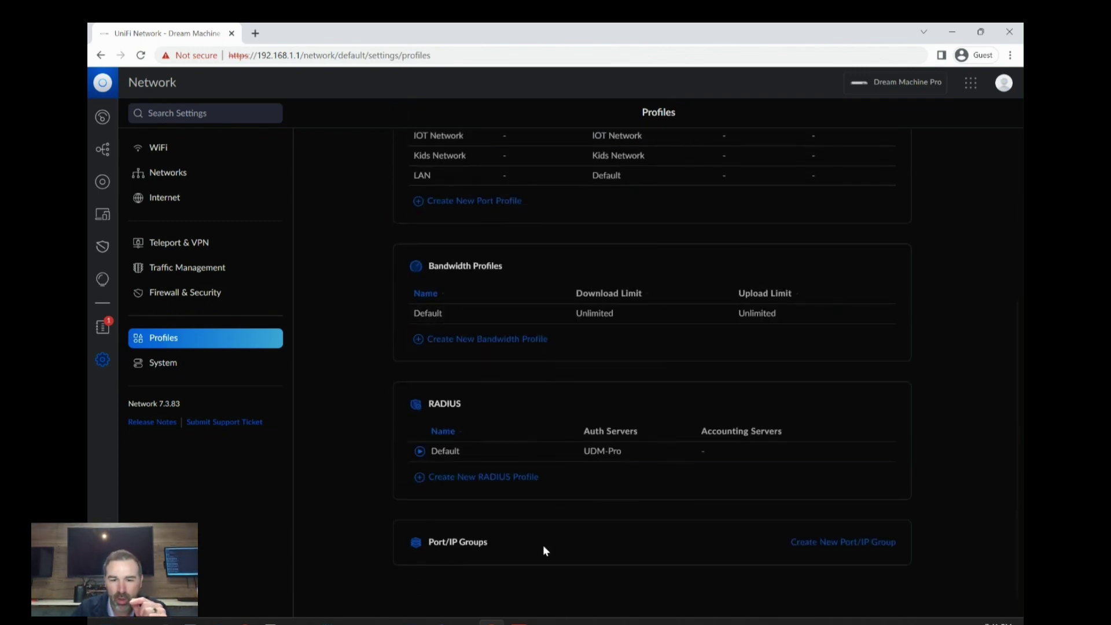
click(842, 541)
click(616, 162)
text(-)
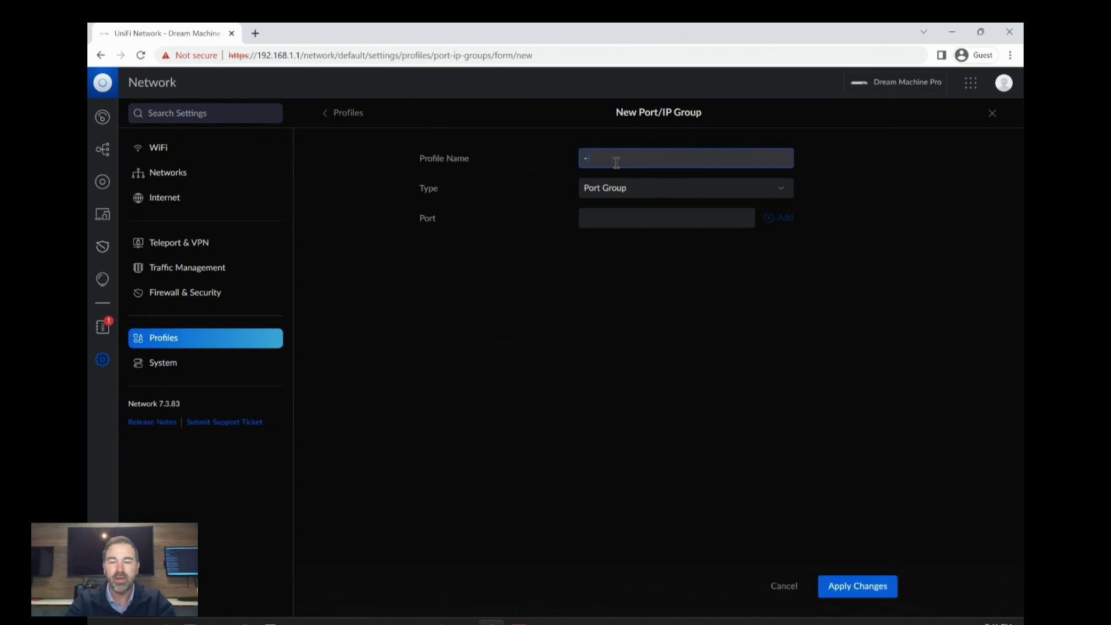
text( ANY INTERNET)
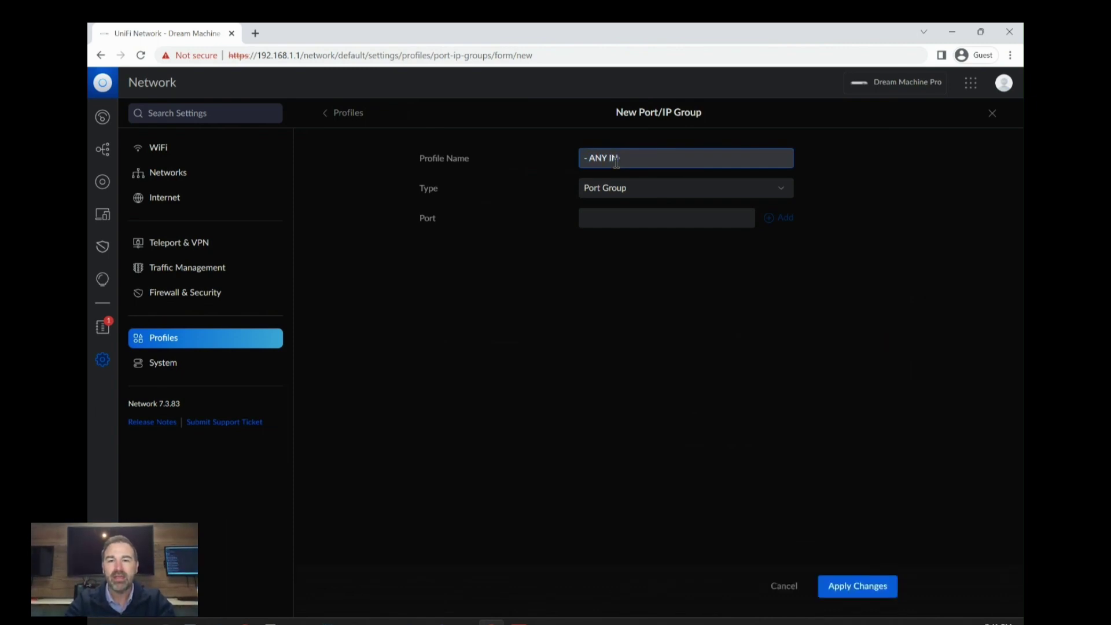
key(BackSpace)
key(BackSpace)
key(BackSpace)
key(BackSpace)
key(BackSpace)
key(BackSpace)
key(BackSpace)
key(BackSpace)
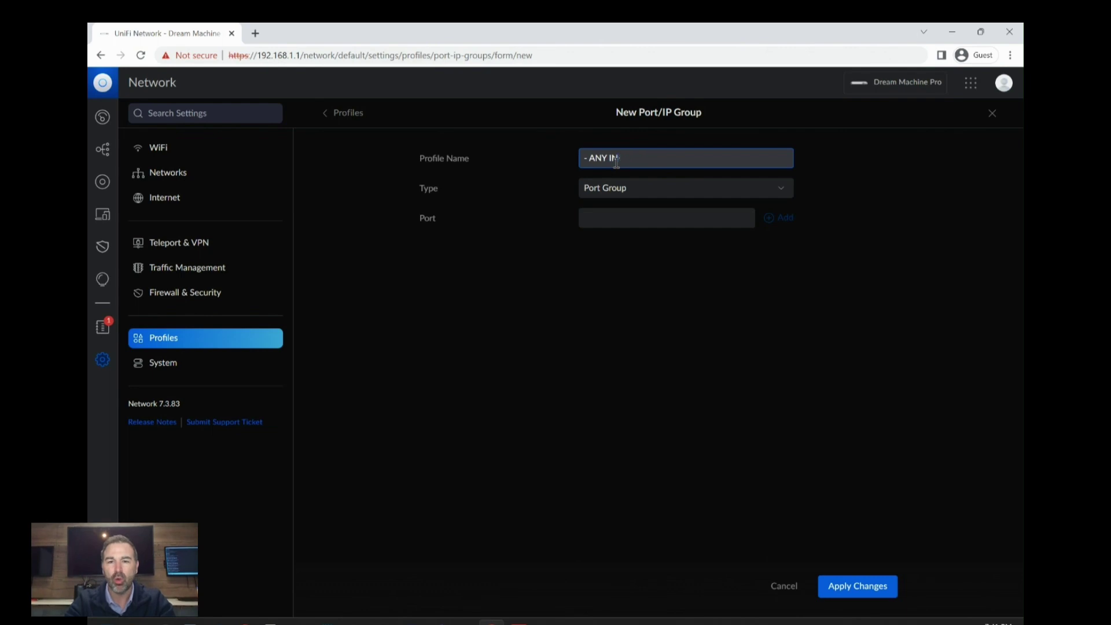
text(LOCAL NETWOR)
key(BackSpace)
key(BackSpace)
key(BackSpace)
text(EOR)
key(BackSpace)
key(BackSpace)
key(BackSpace)
text(WORK)
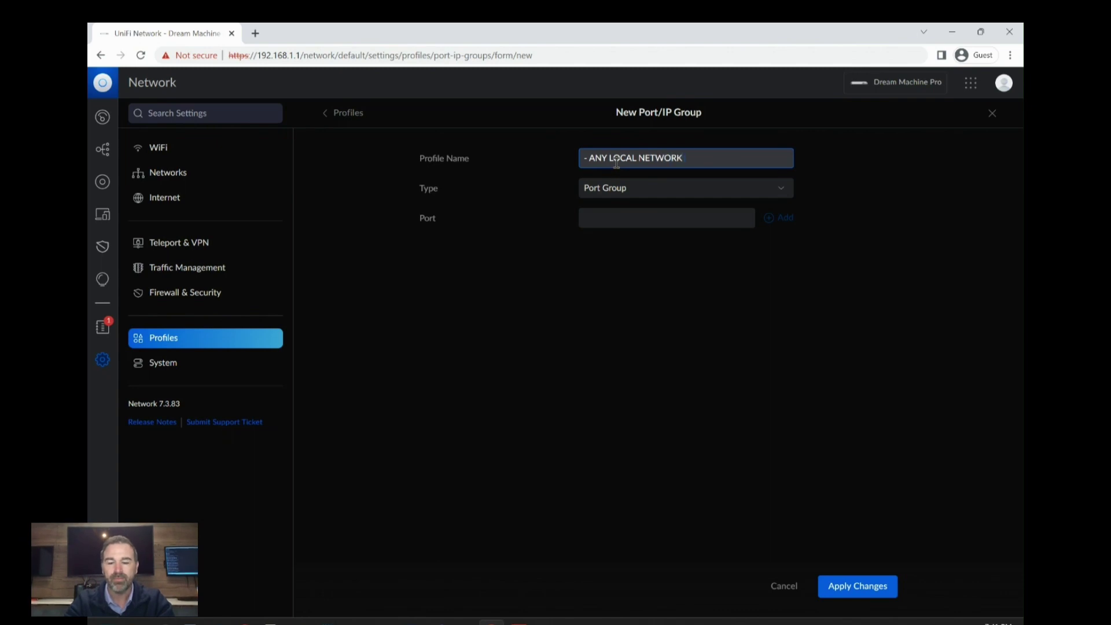
text( -)
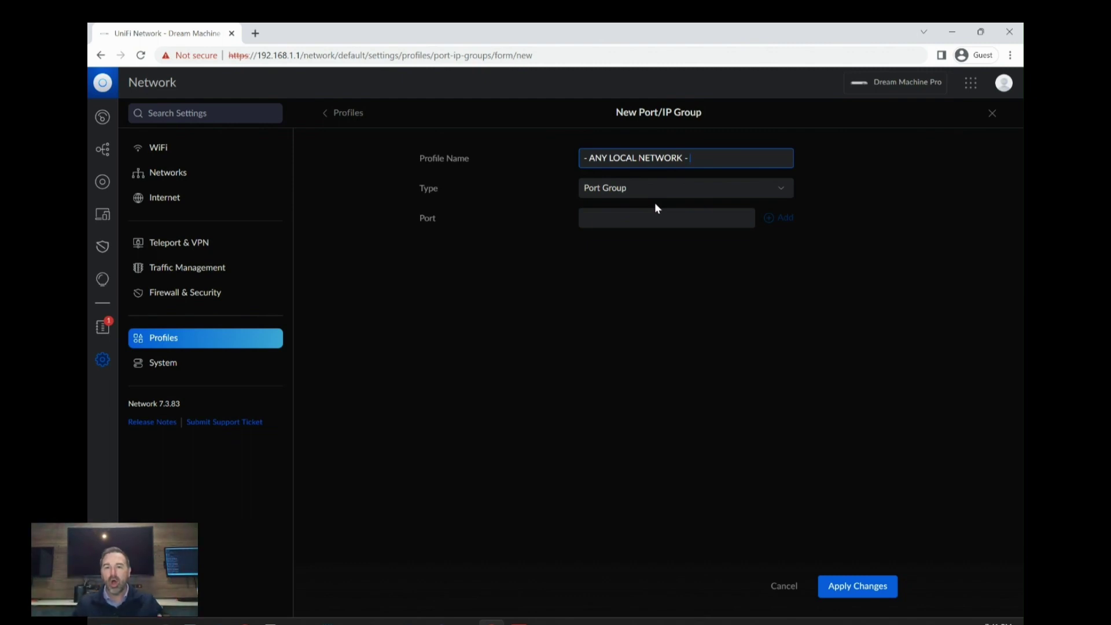
click(598, 191)
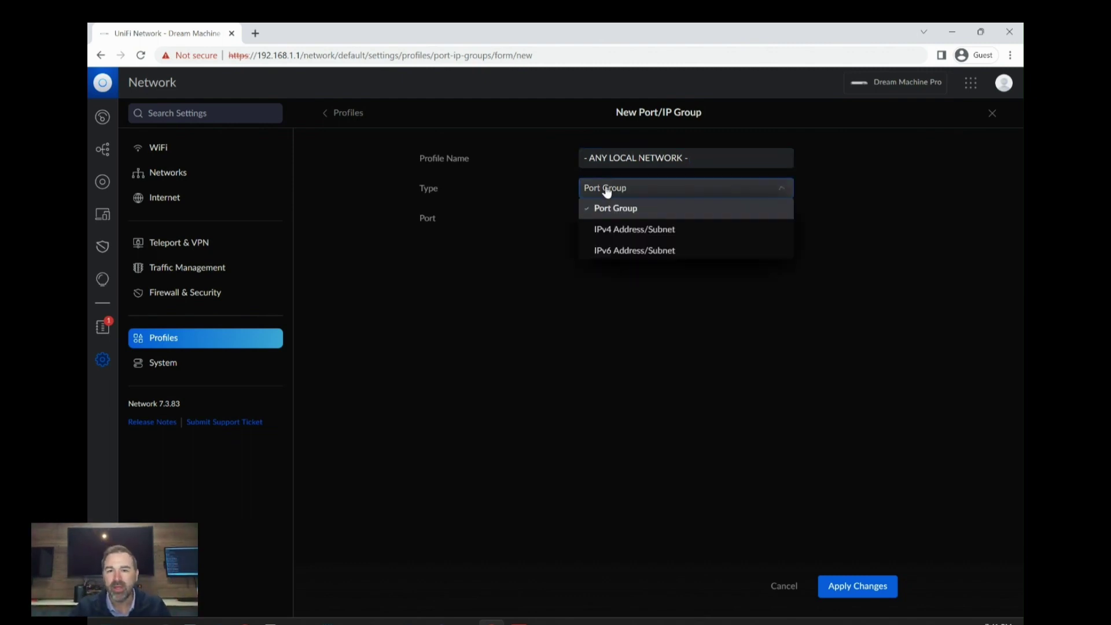
click(620, 233)
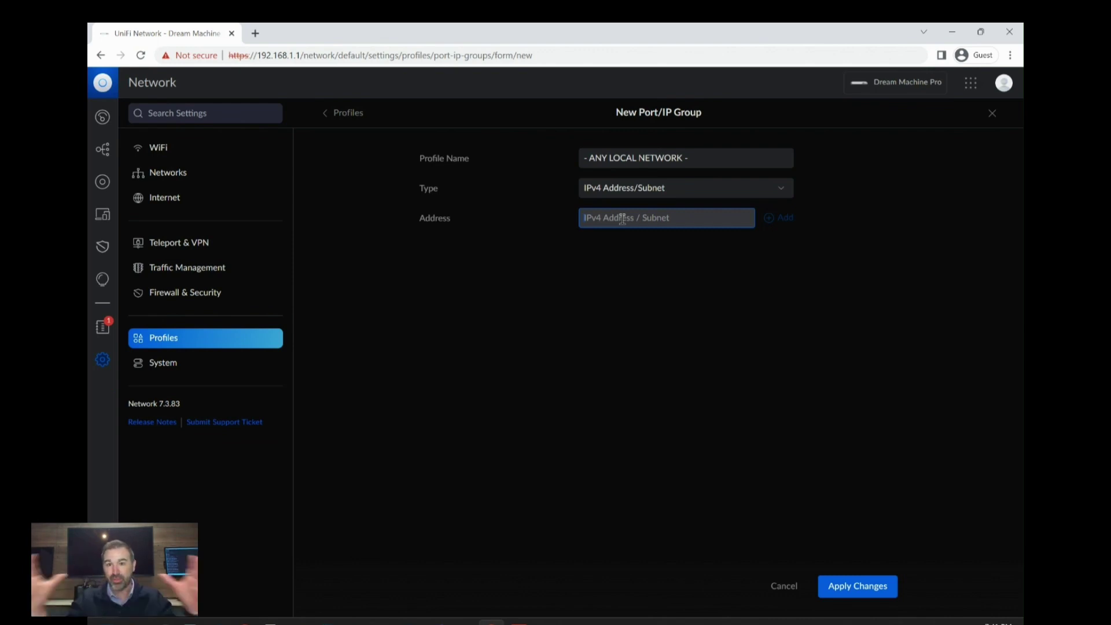
Add the subnets 10.0.0.0/8, 172.16.0.0/12 and 192.168.0.0/16 to the group and apply the changes
text(10)
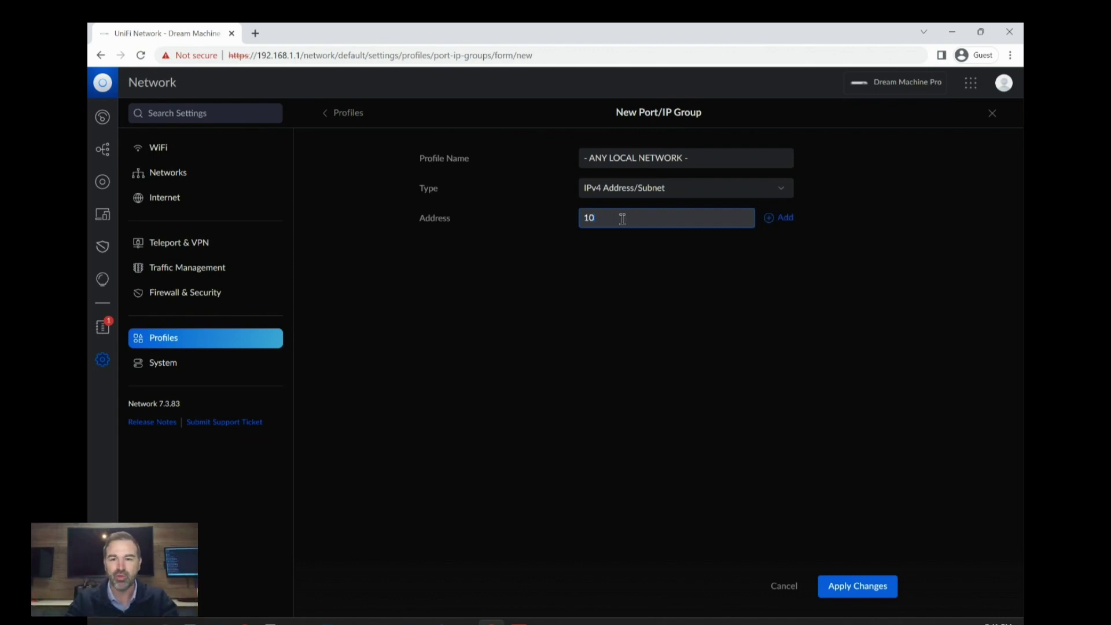
text(.0.0.0)
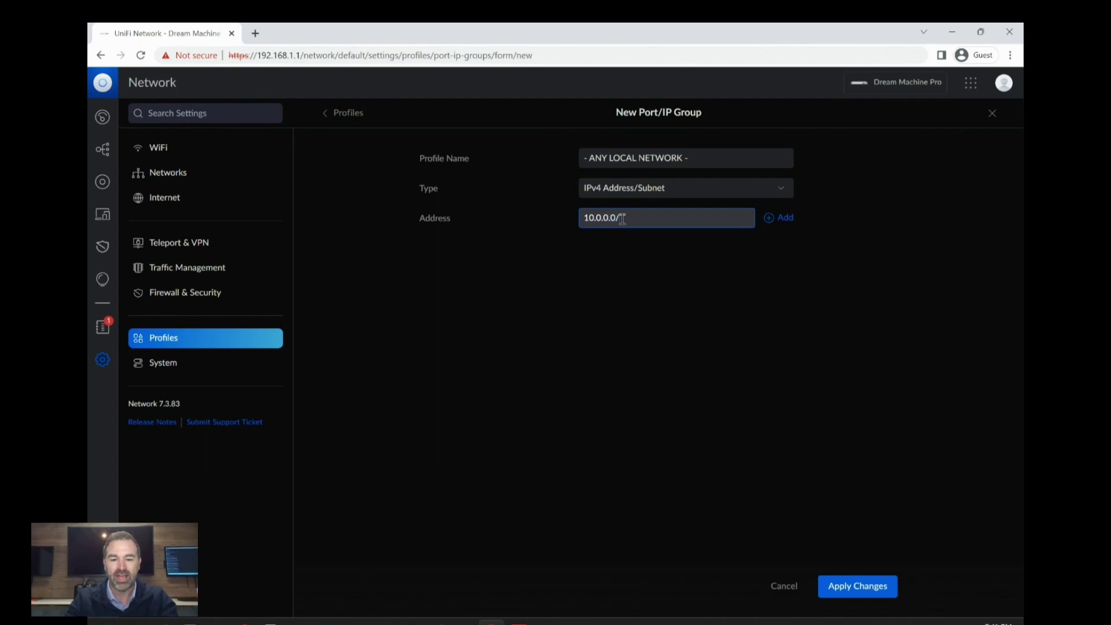
click(776, 218)
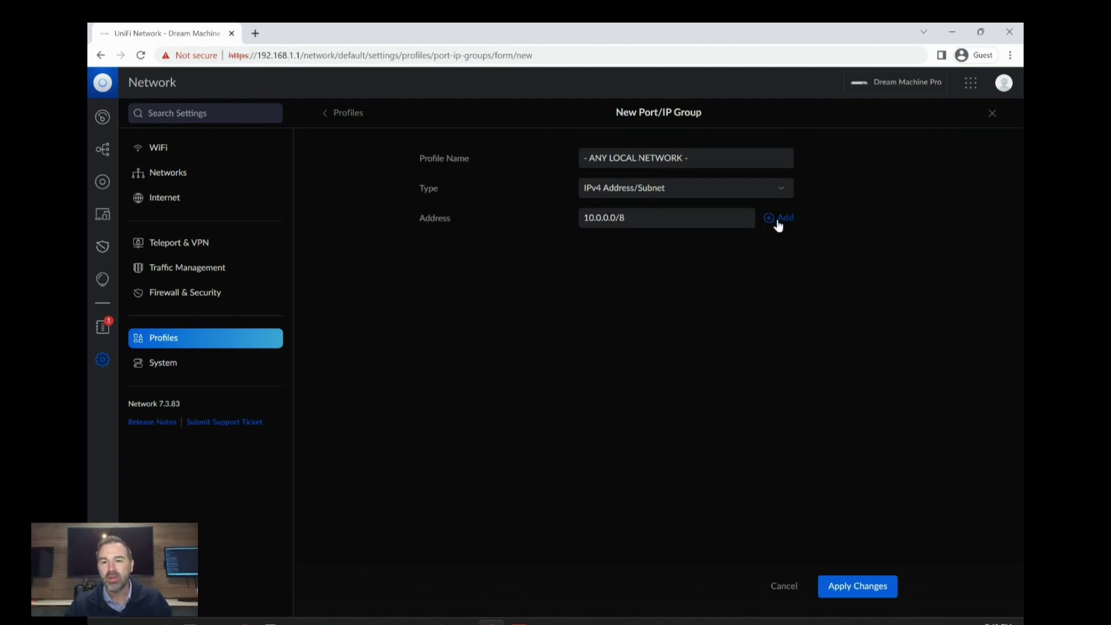
click(625, 223)
text(172.1)
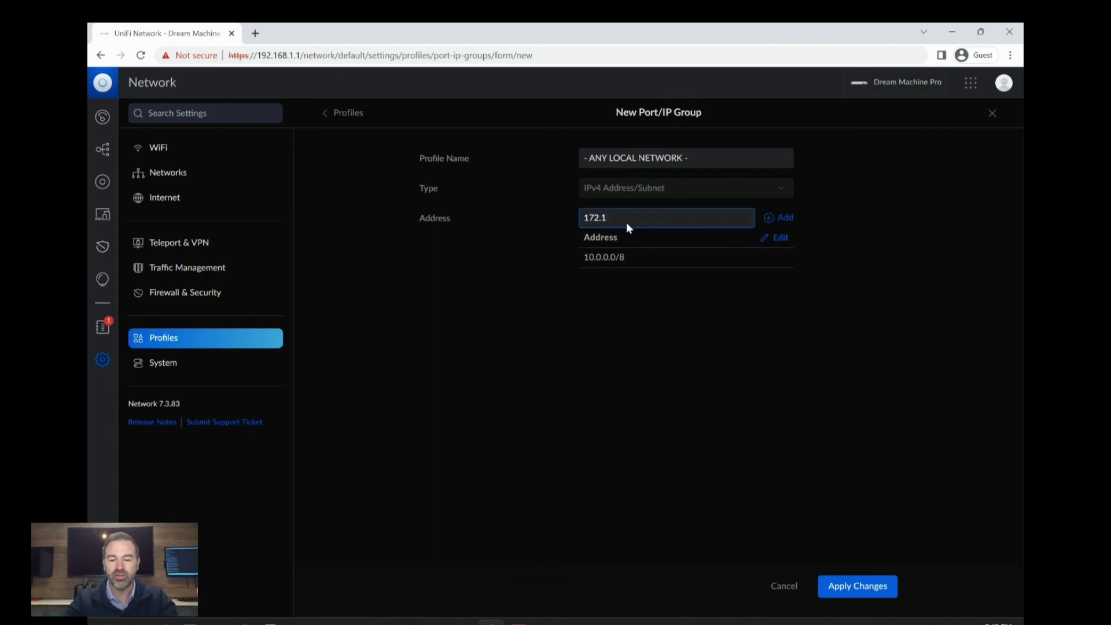
text(6.0.0.12)
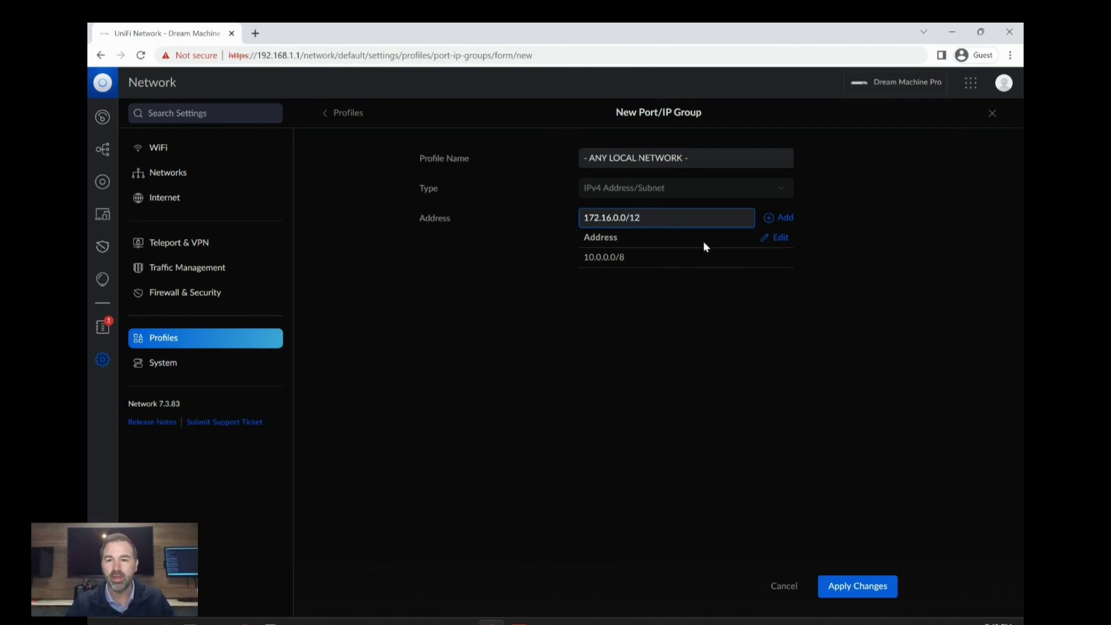
click(769, 218)
click(601, 218)
text(192.168)
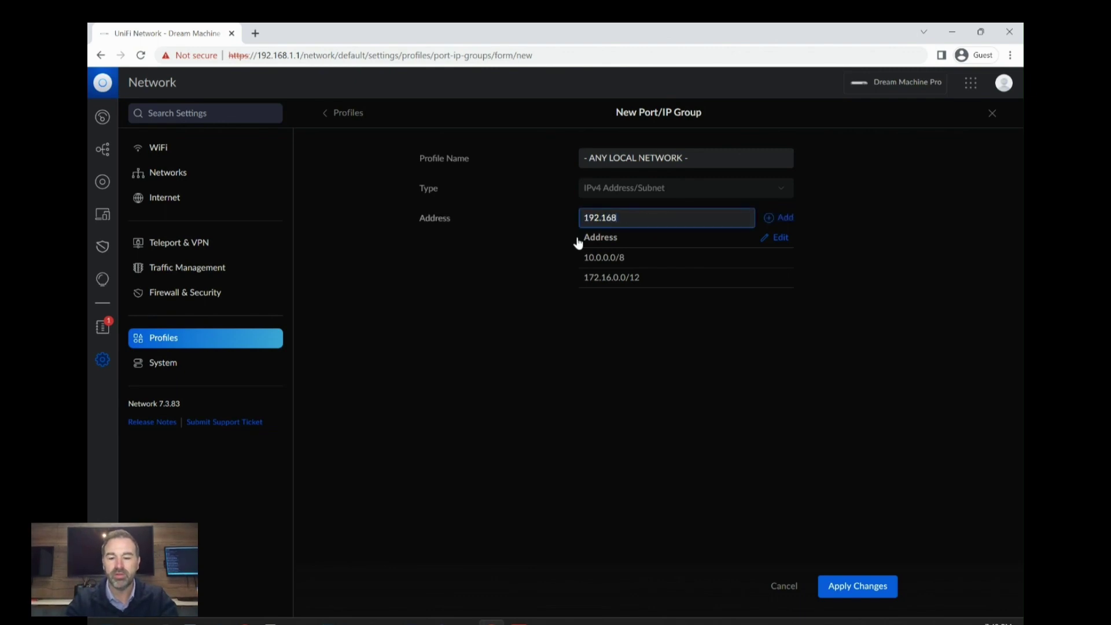
text(.0.0/16)
click(778, 218)
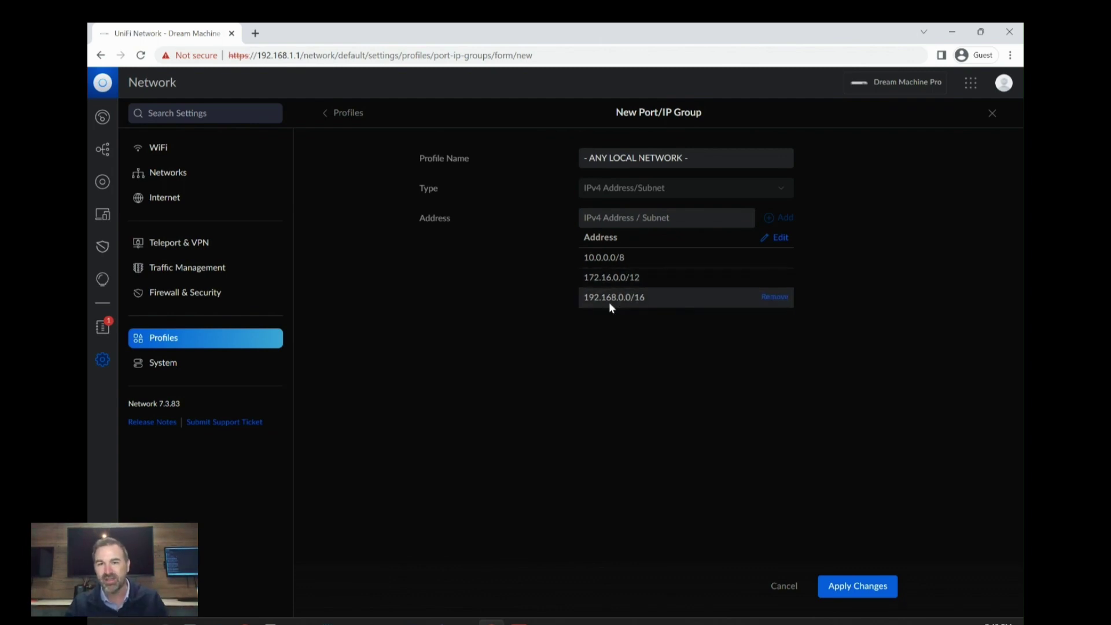
click(859, 586)
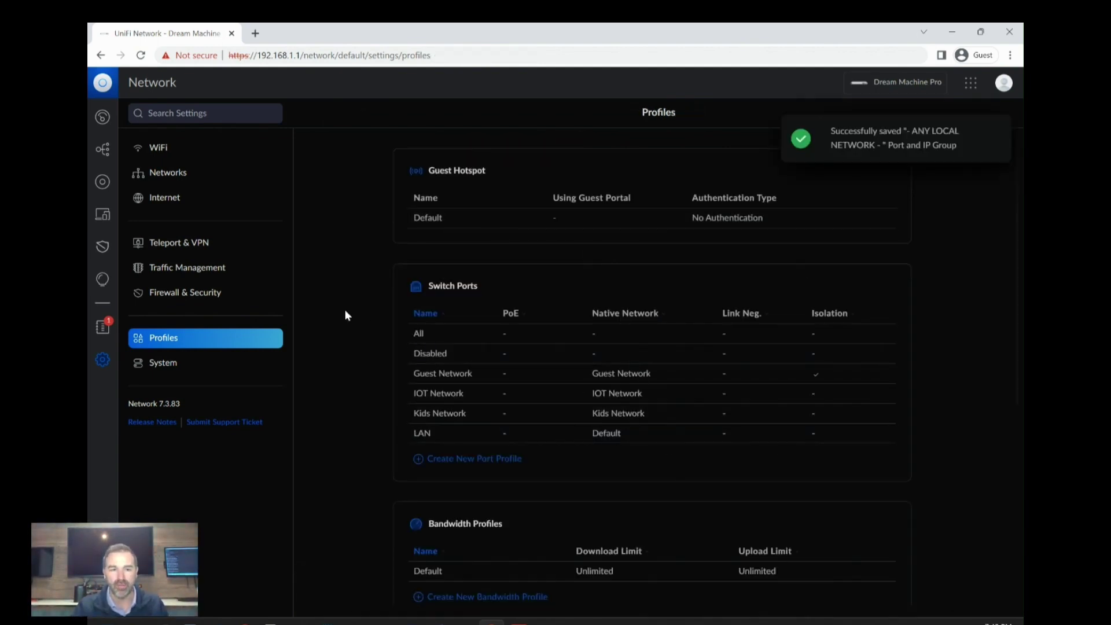
Create a new firewall rule of type LAN In with the description "ALLOW Default VLAN to Any Local"
click(167, 292)
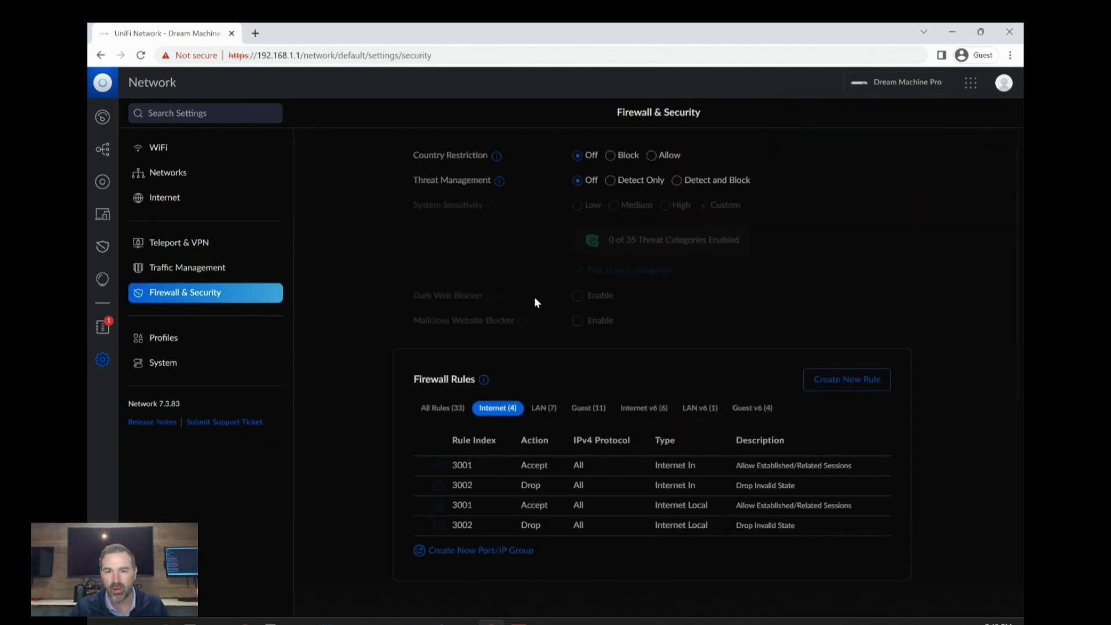
click(543, 409)
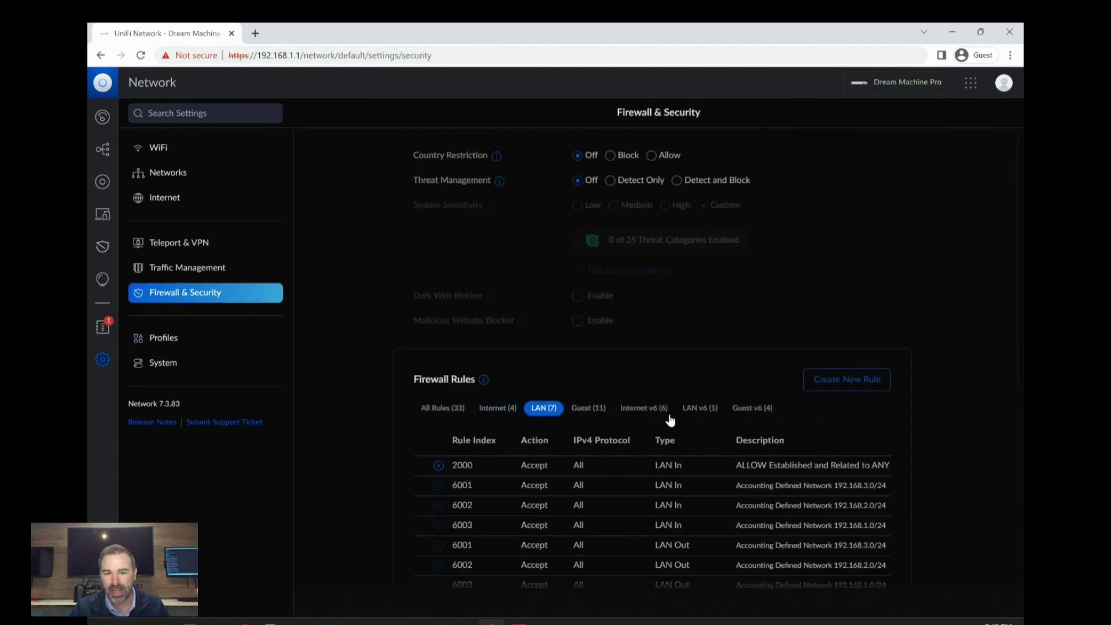
click(846, 379)
click(649, 159)
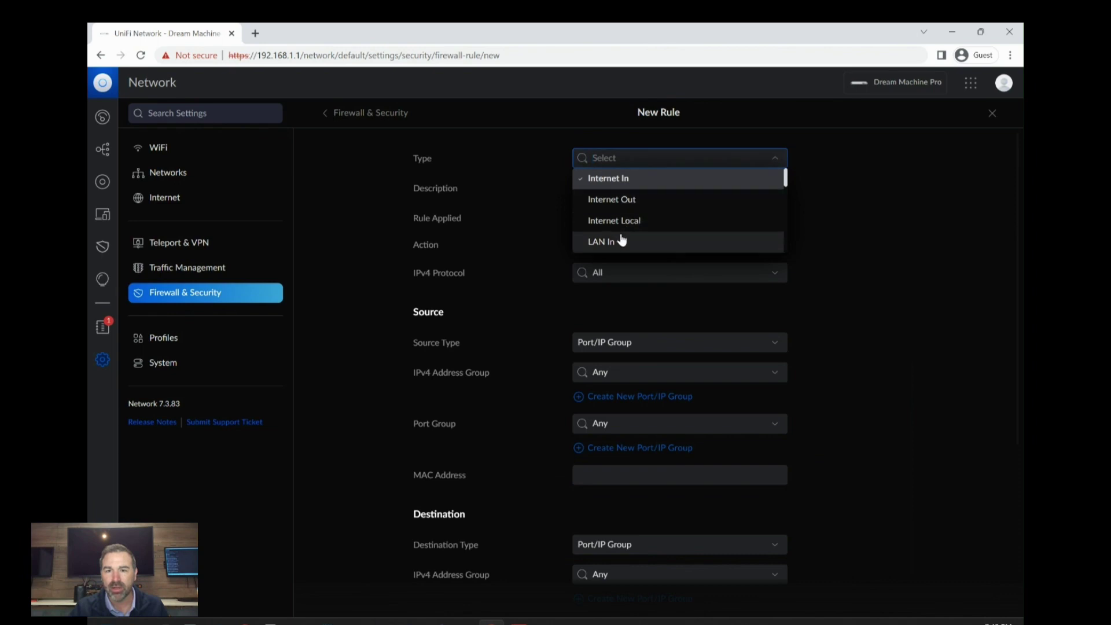
click(617, 242)
click(617, 190)
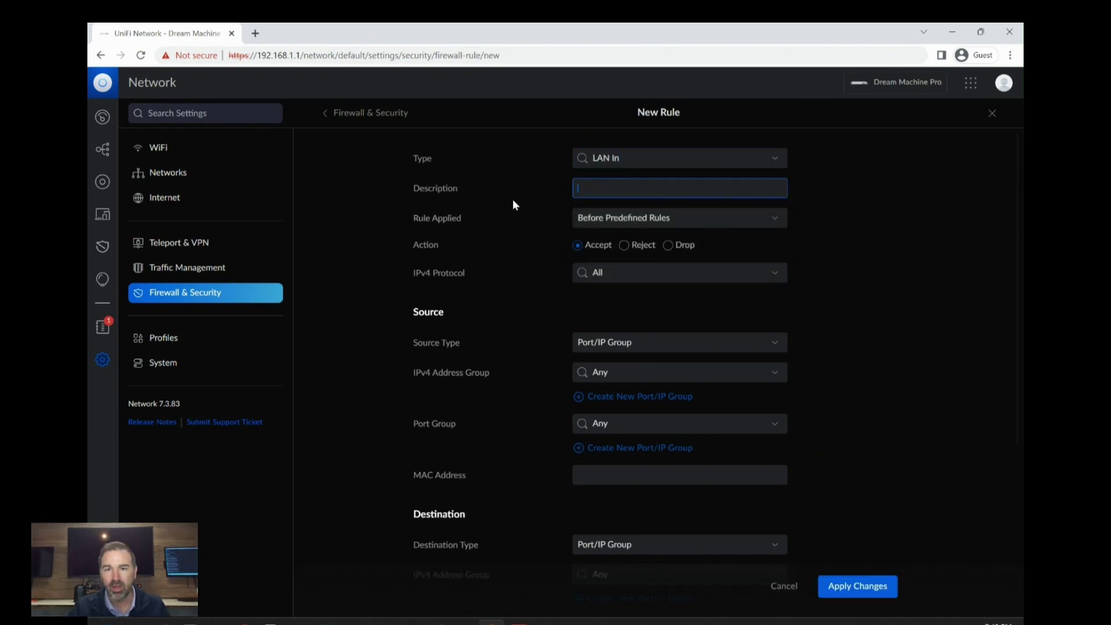
text(ALLOW )
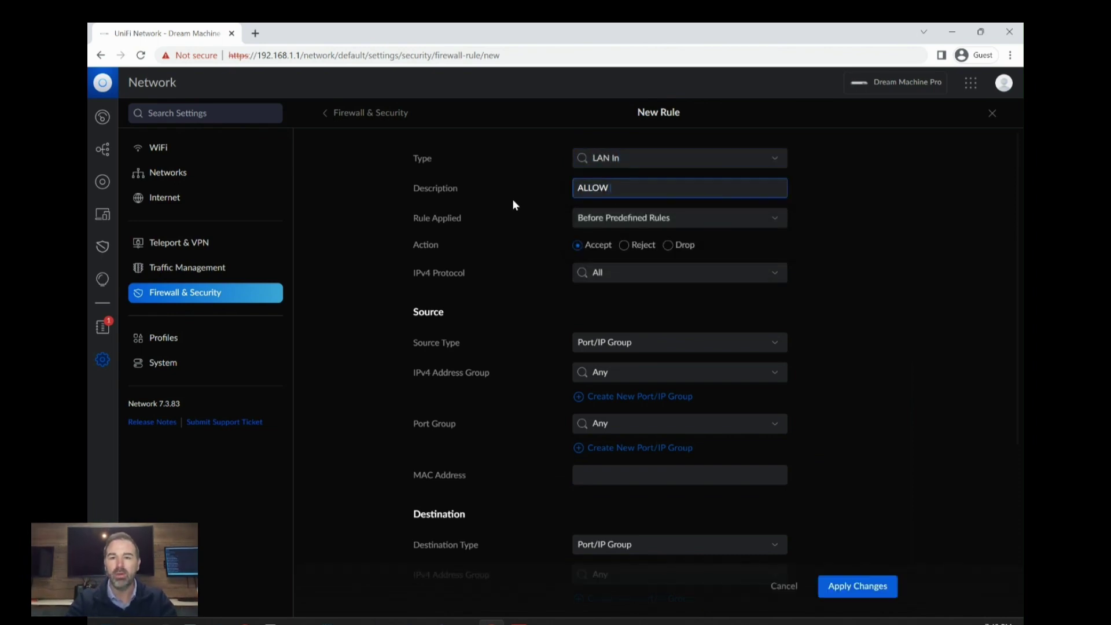
text(Default VLAN)
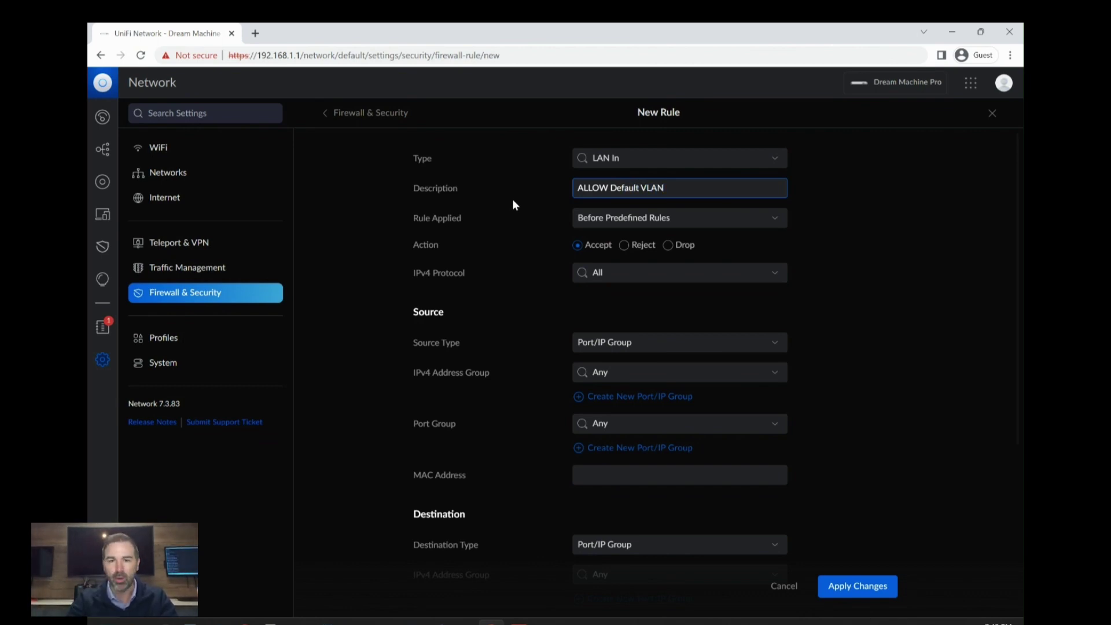
text( to )
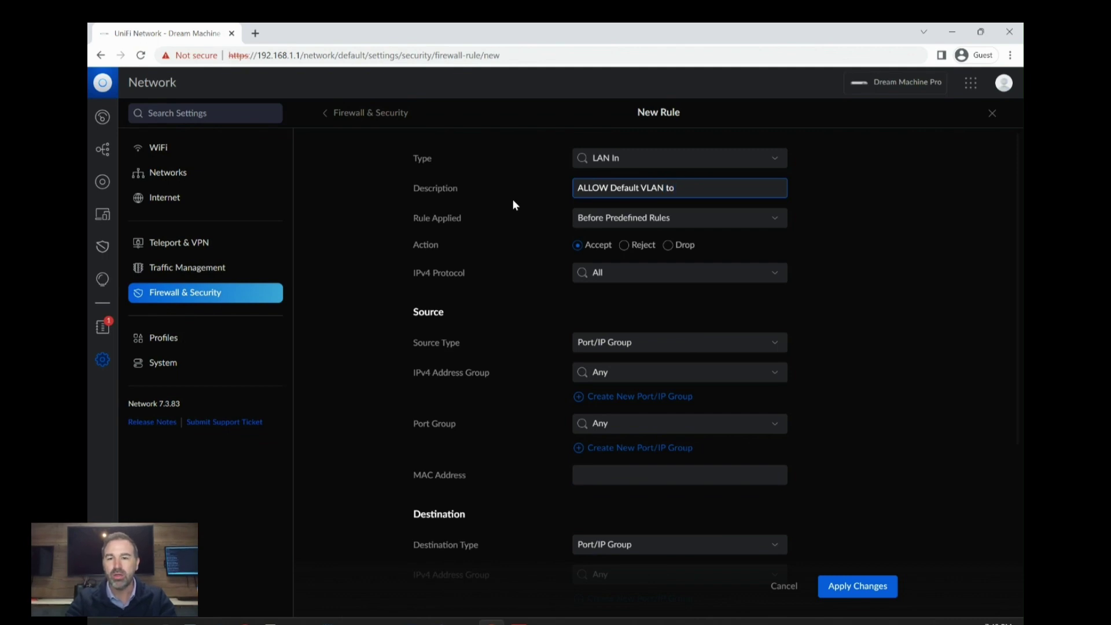
text(Any Local)
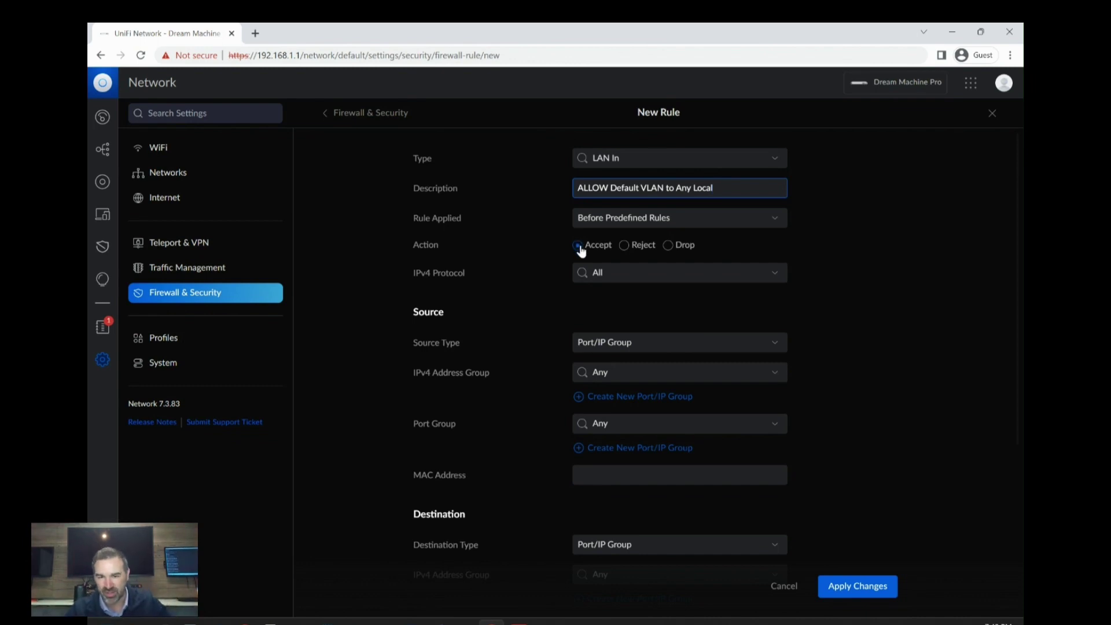
Set the rule's source type to Network with the Default network, choose "- ANY LOCAL NETWORK -" as the destination IPv4 address group, and apply the changes
click(616, 349)
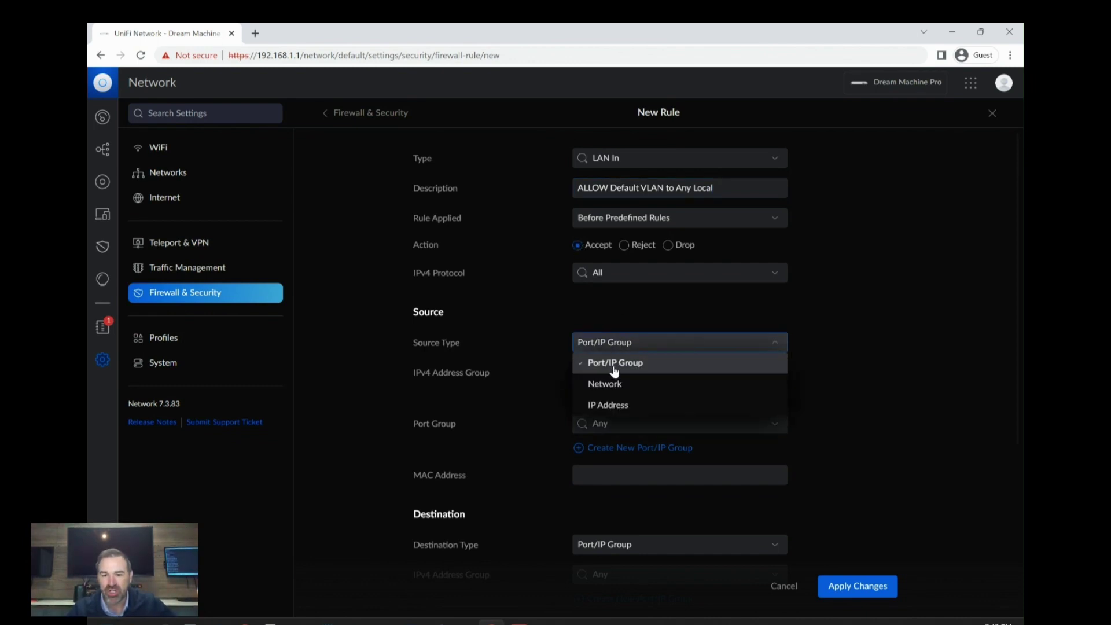
click(611, 384)
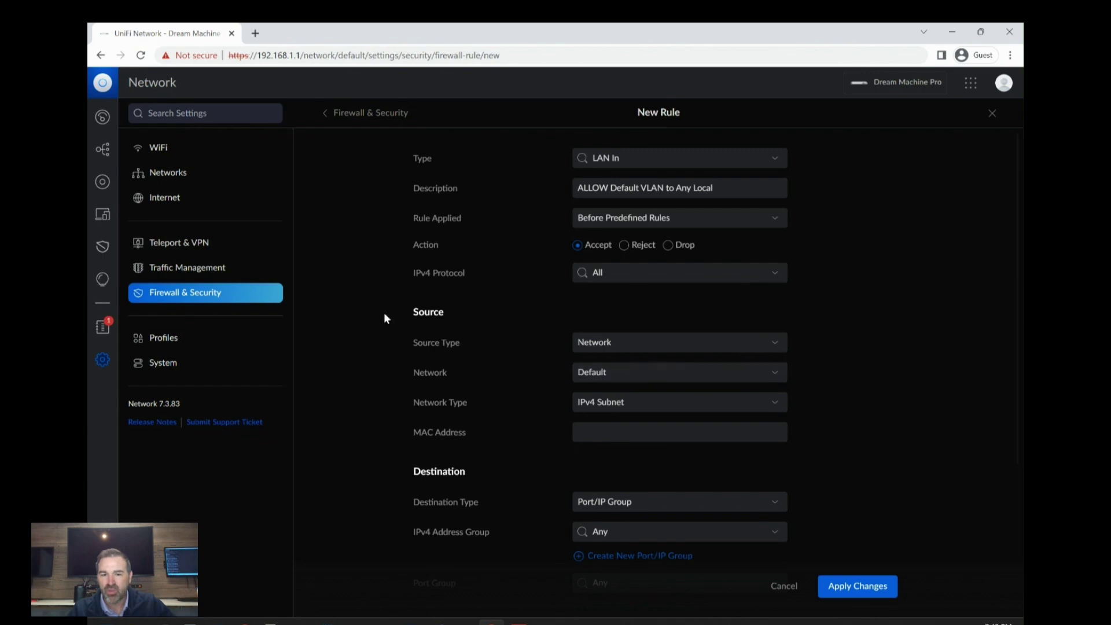
drag(412, 311, 446, 313)
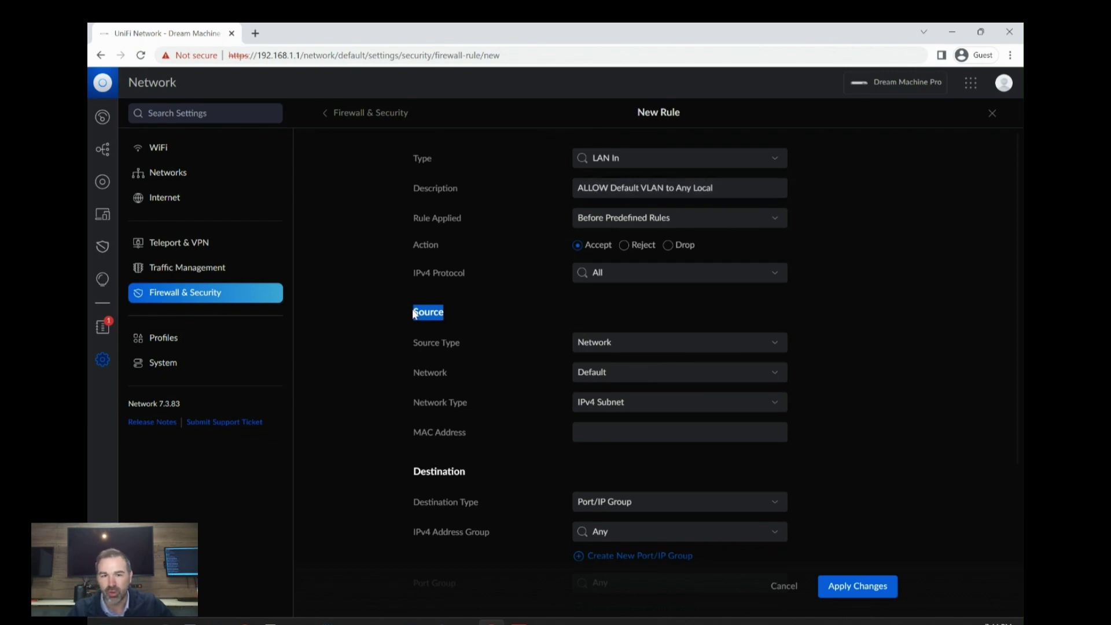
scroll(575, 367, down, 1)
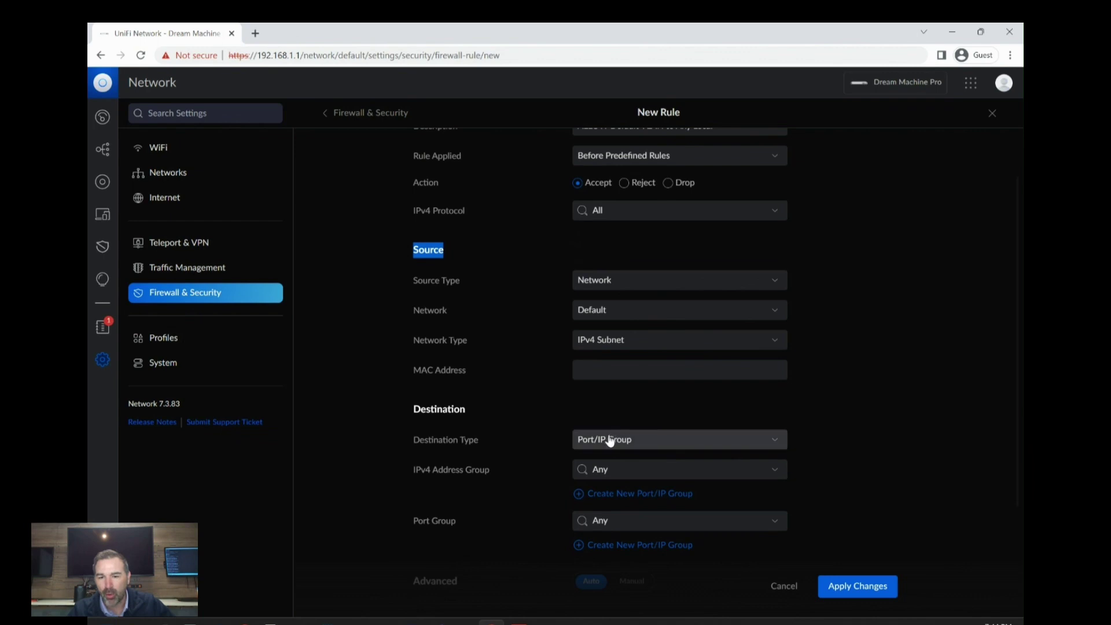
click(614, 470)
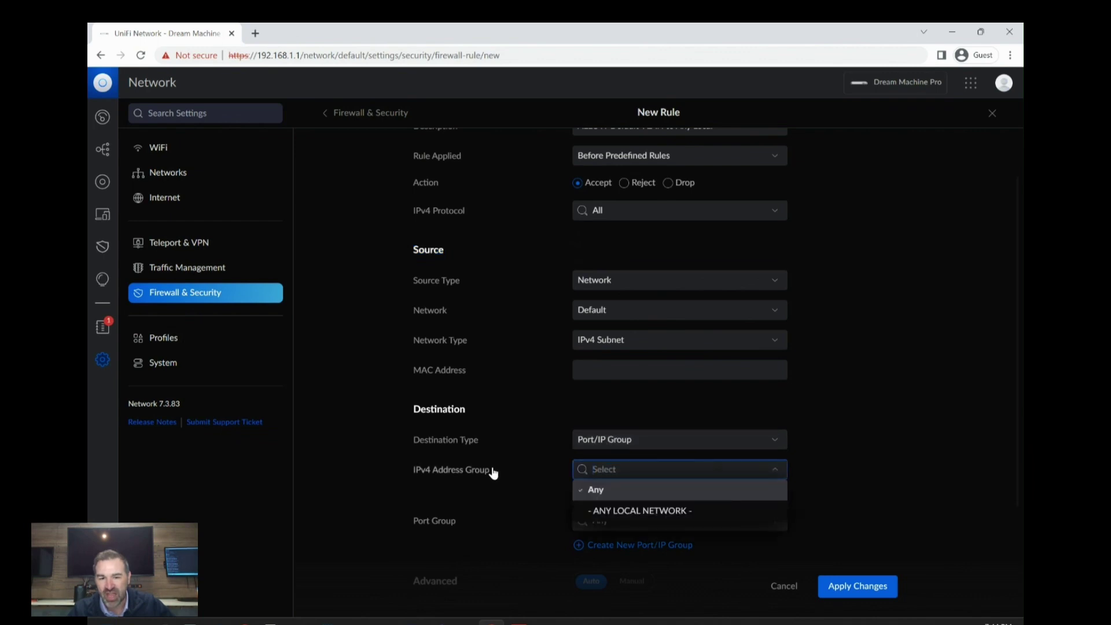
click(639, 511)
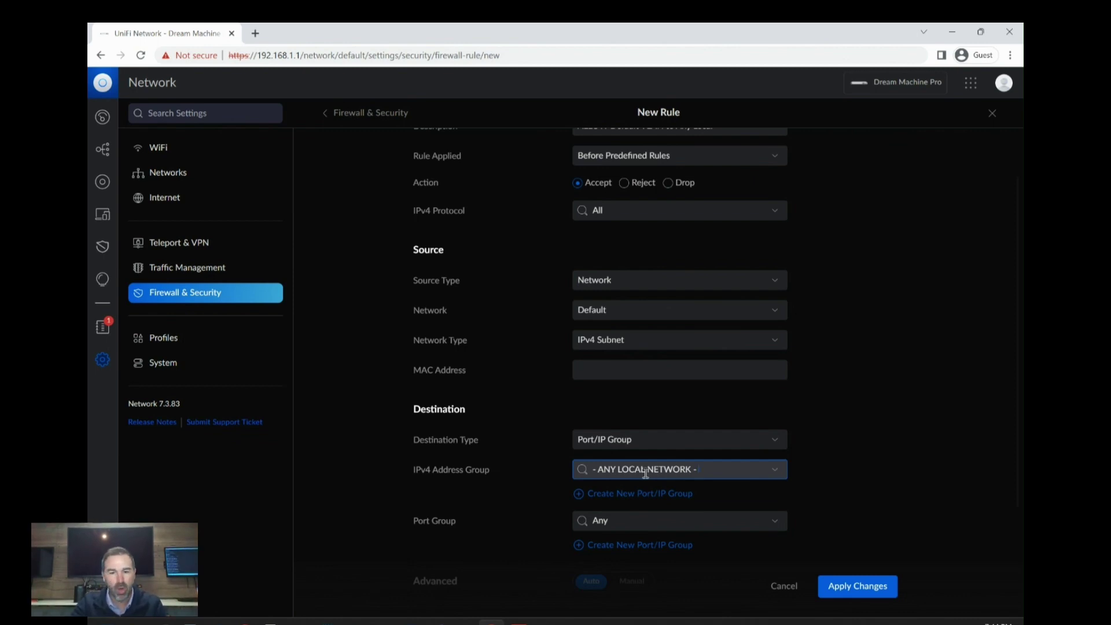
click(857, 585)
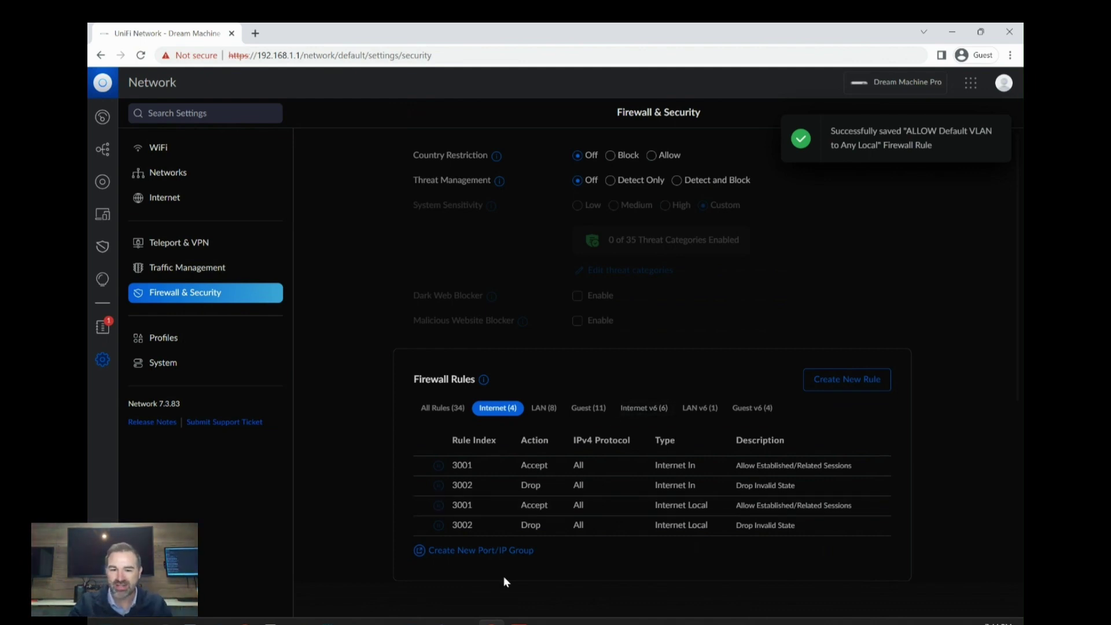
Examine the planned access for each network in Network Diagram.png and return to the firewall settings
click(490, 622)
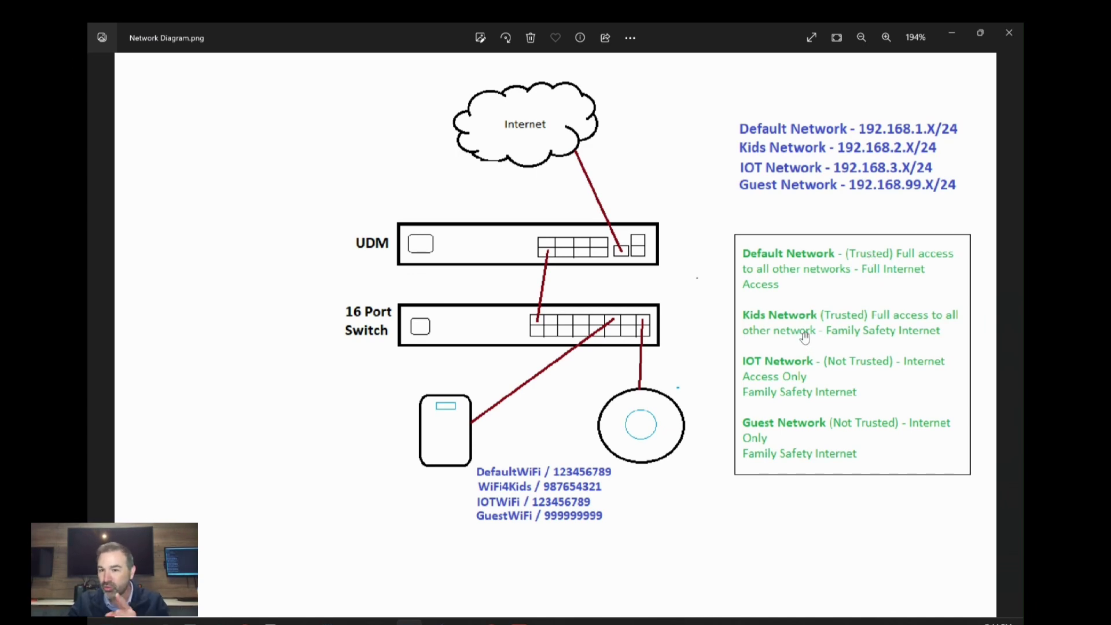
click(952, 32)
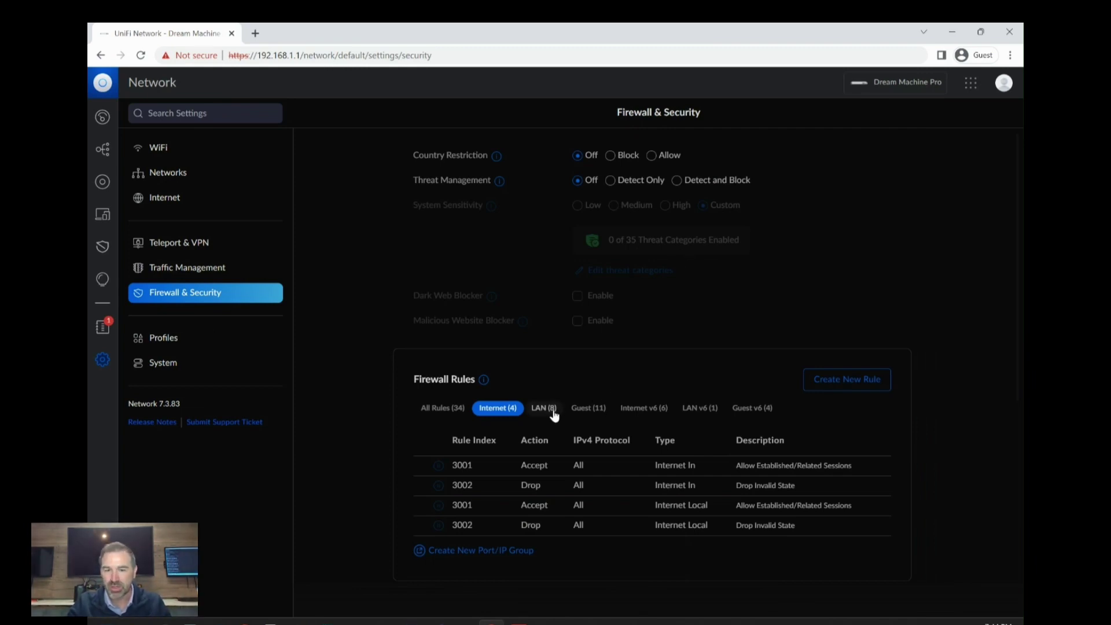
Create a new firewall rule of type LAN In with the description "ALLOW Kids VLAN to Any Local"
click(868, 380)
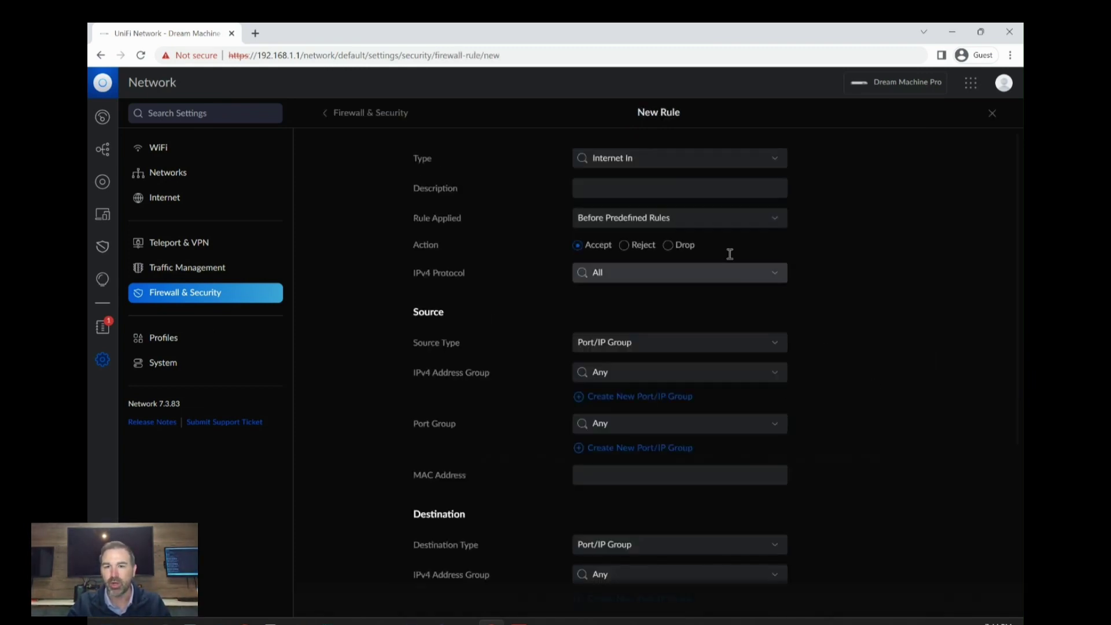
click(654, 158)
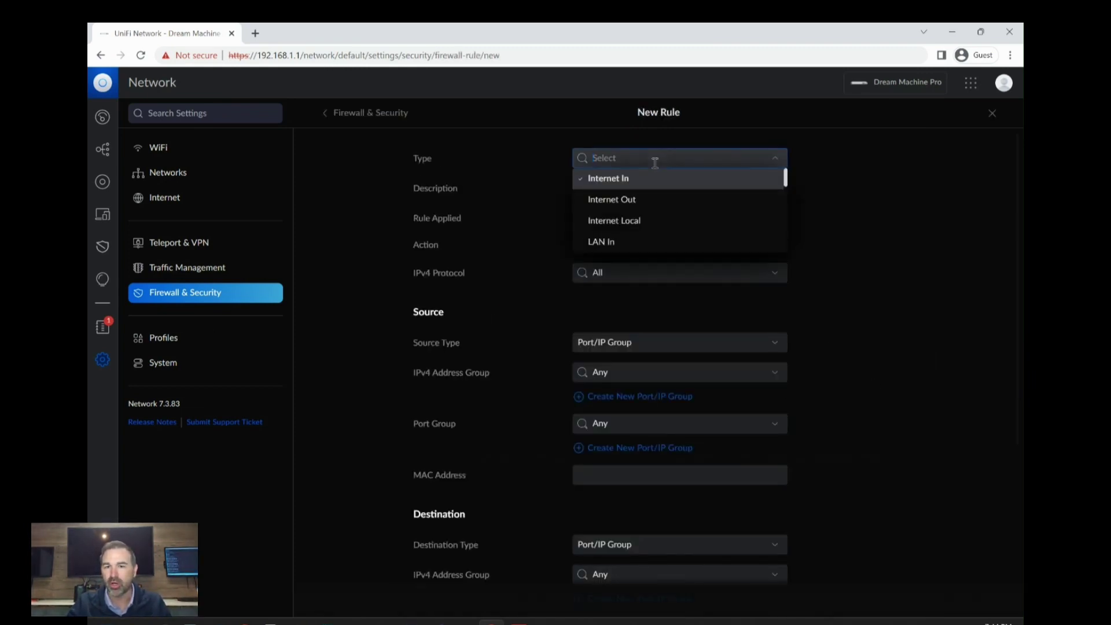
click(615, 242)
click(608, 189)
text(AL)
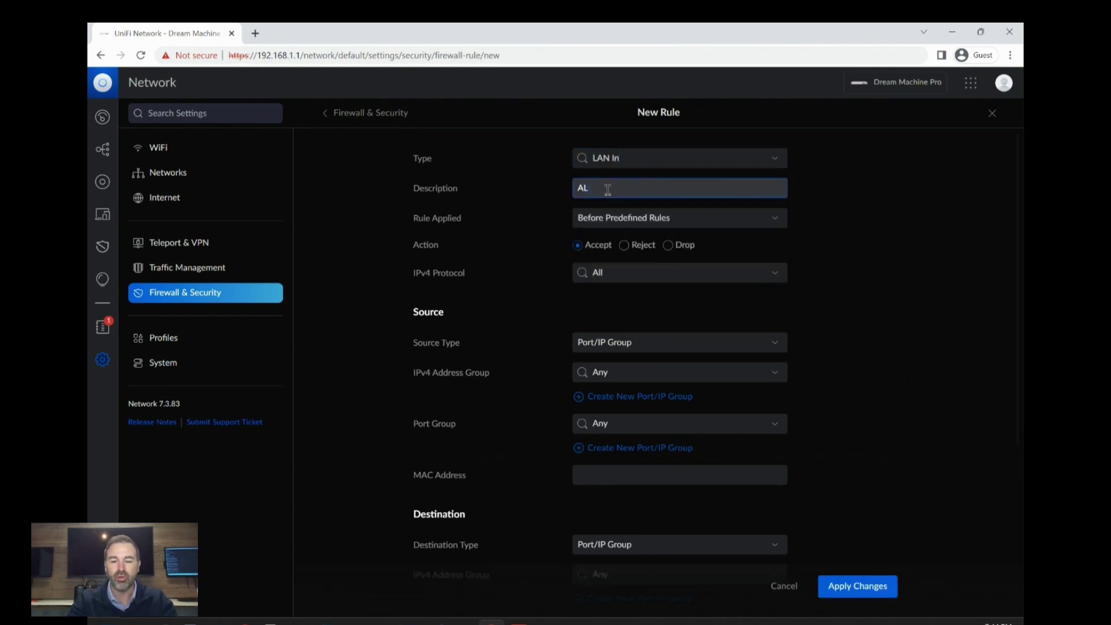
text(LOW Kids VLAN to any Local)
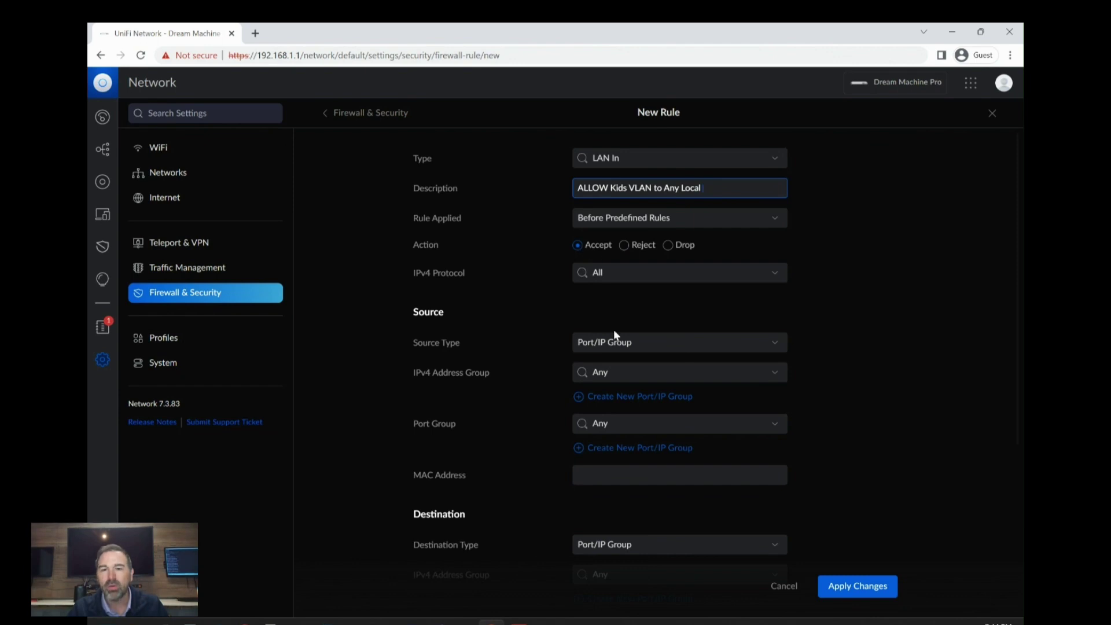
Set the source to the Kids Network, choose "- ANY LOCAL NETWORK -" as the destination IPv4 address group, and apply the changes
click(612, 348)
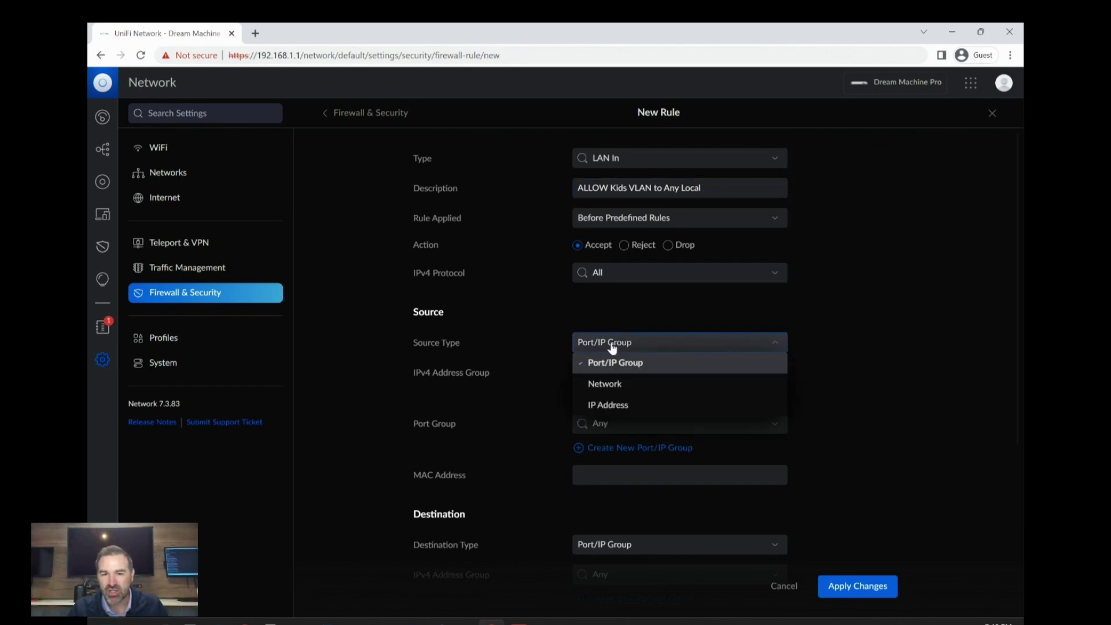
click(605, 384)
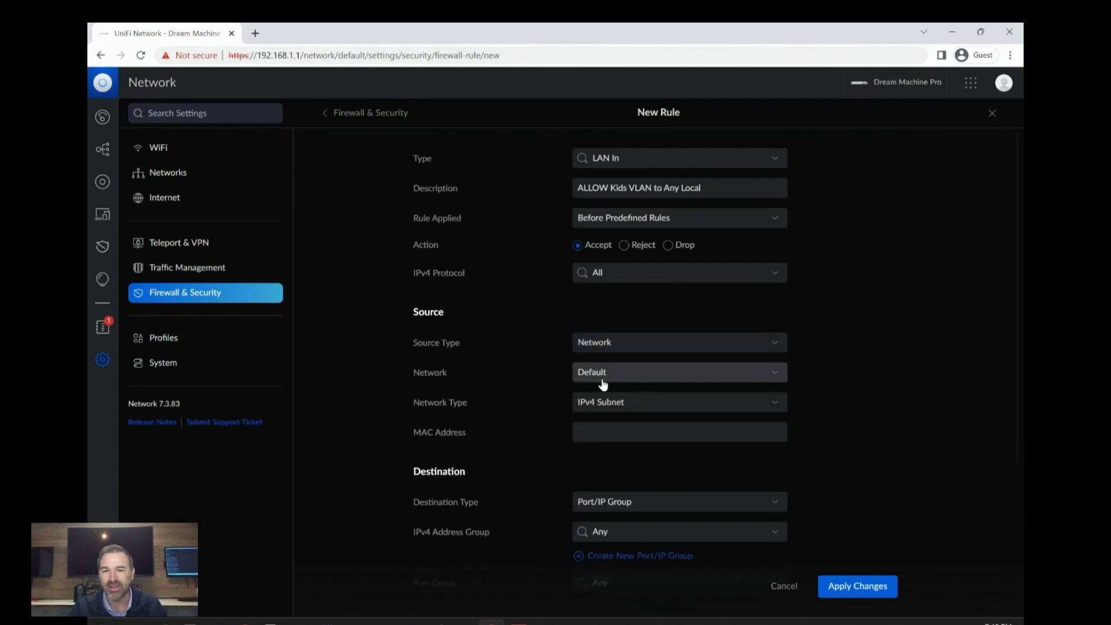
click(600, 376)
click(613, 415)
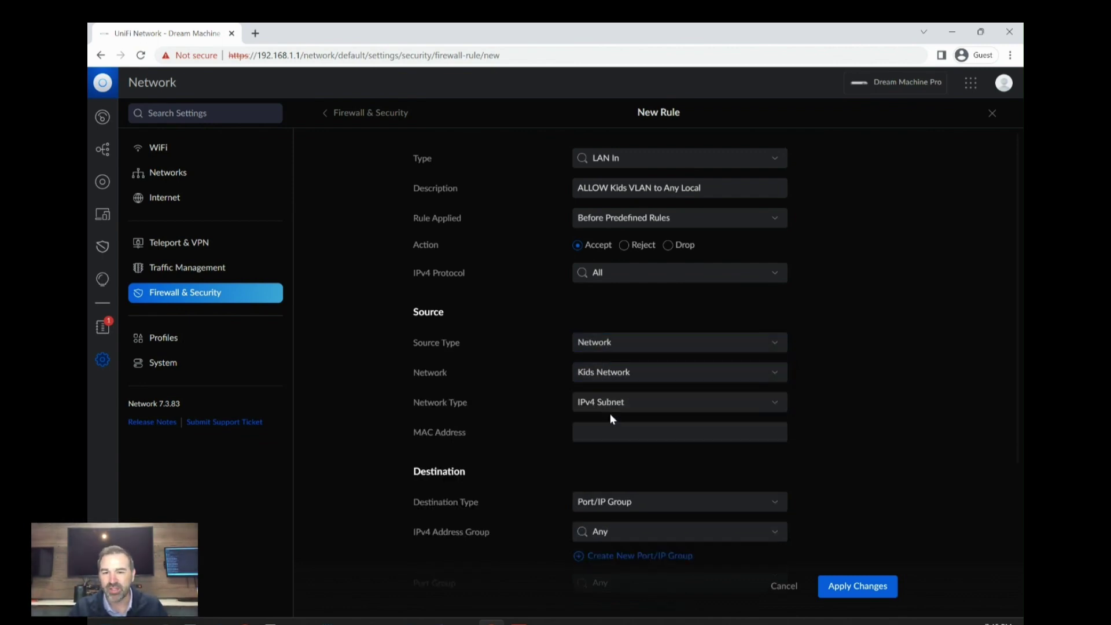
click(615, 531)
click(628, 573)
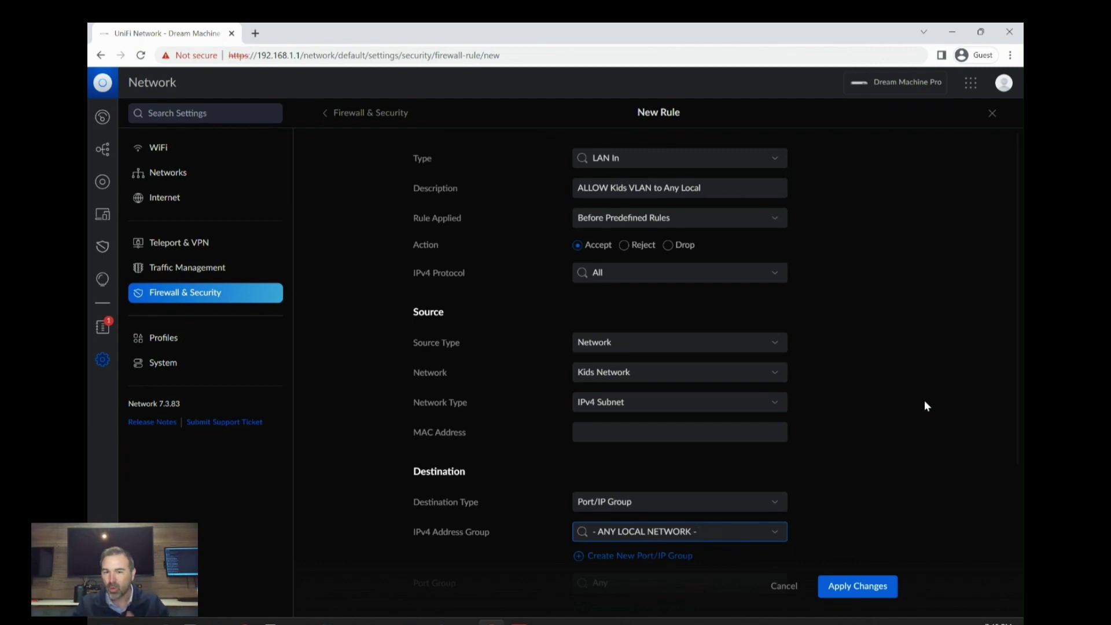
click(872, 587)
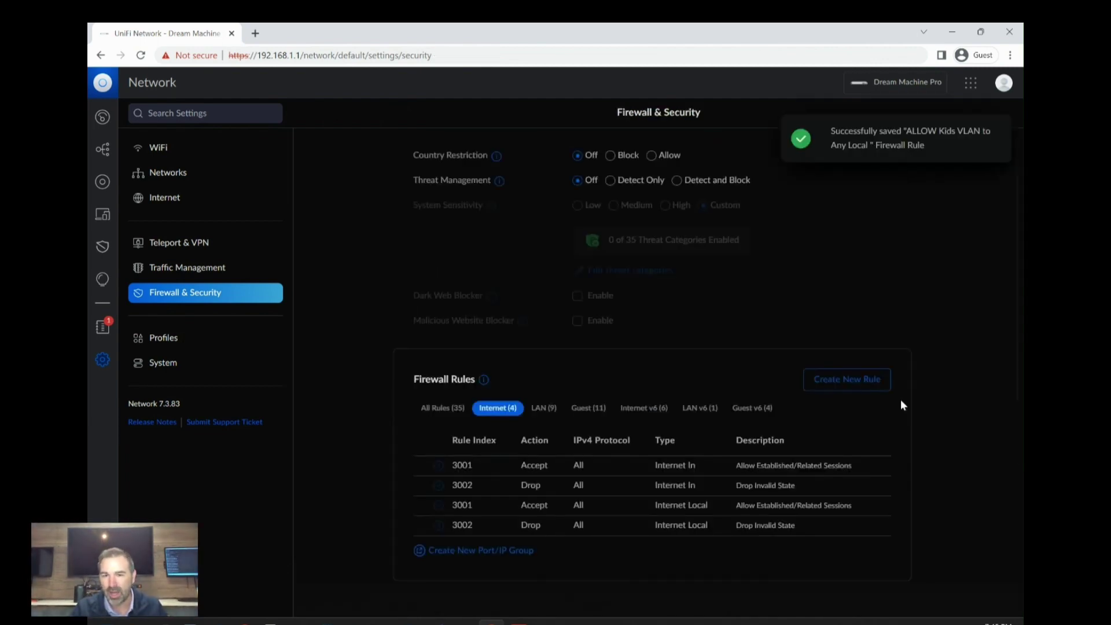
Review the LAN firewall rules and repeat the ping to 192.168.1.37 in the AnyDesk remote session's Command Prompt
click(541, 411)
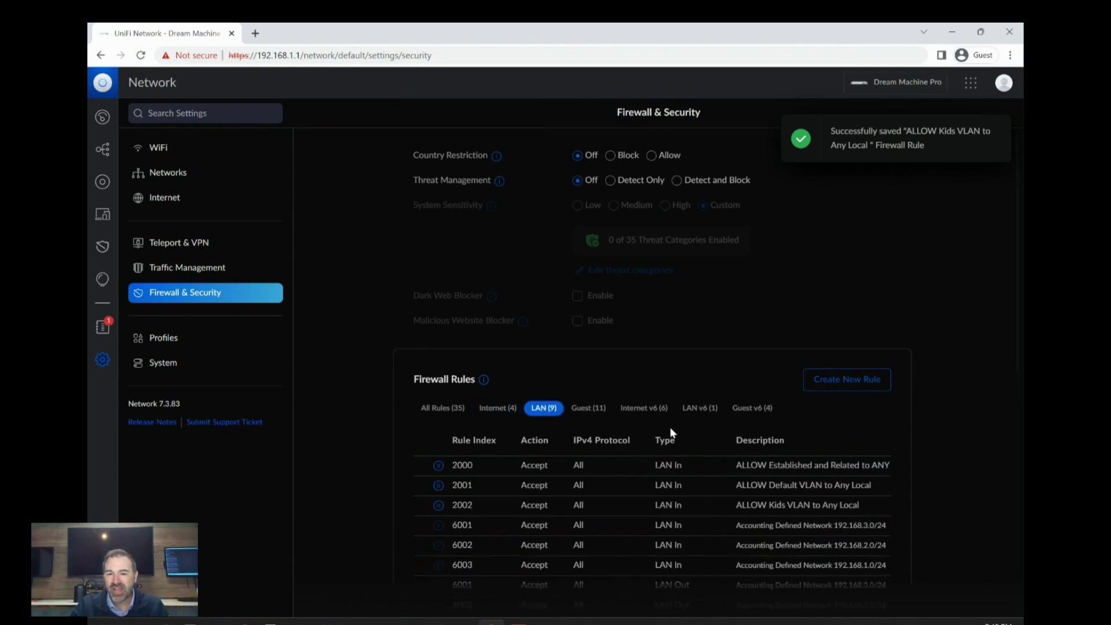
scroll(668, 426, down, 2)
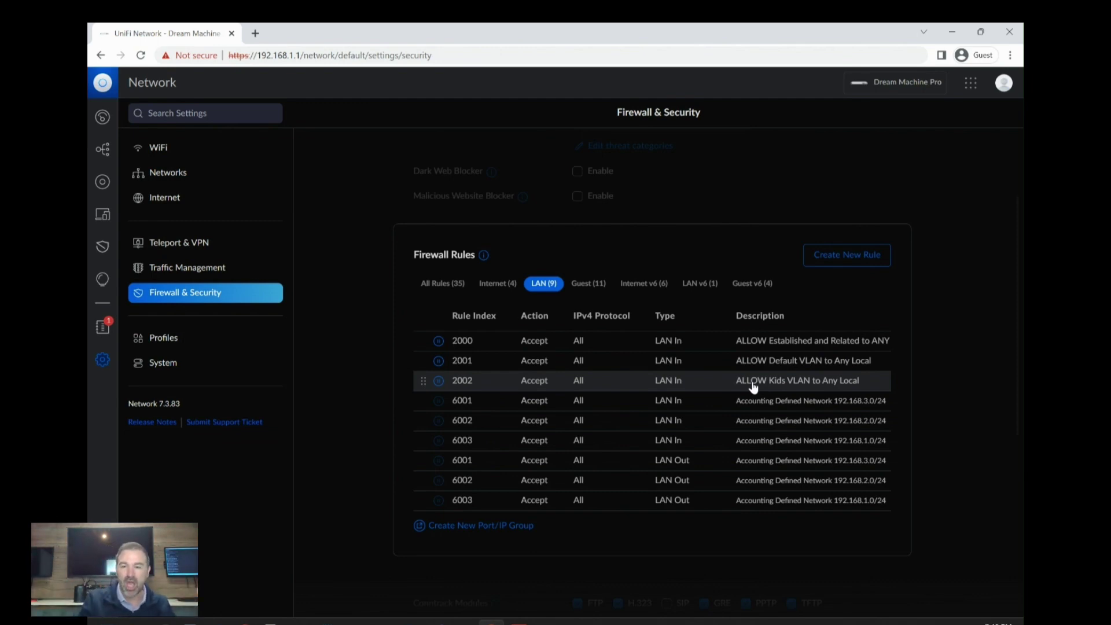
click(519, 623)
key(Up)
key(Return)
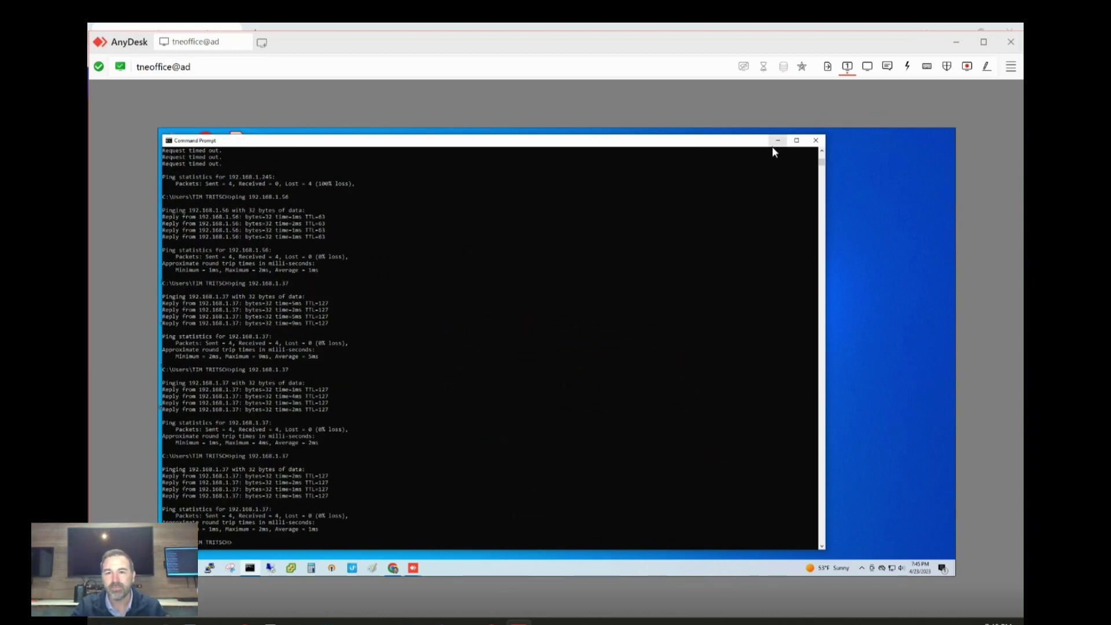
click(956, 42)
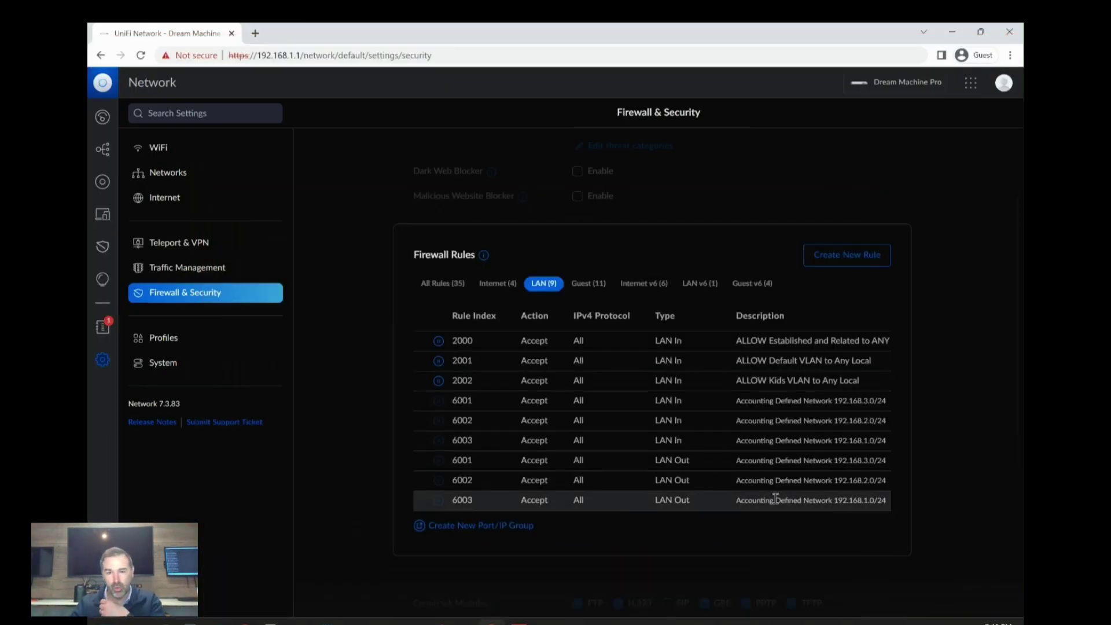
Create a new LAN In firewall rule described as "DROP All Local to All Local" with the action Drop
click(848, 257)
click(631, 159)
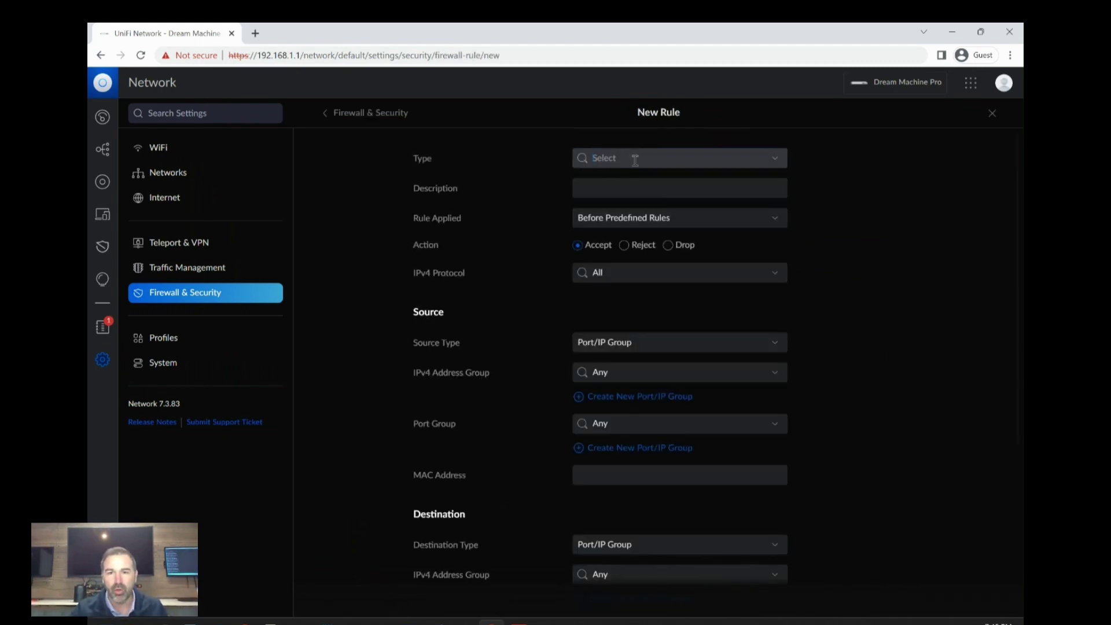
click(607, 242)
click(608, 188)
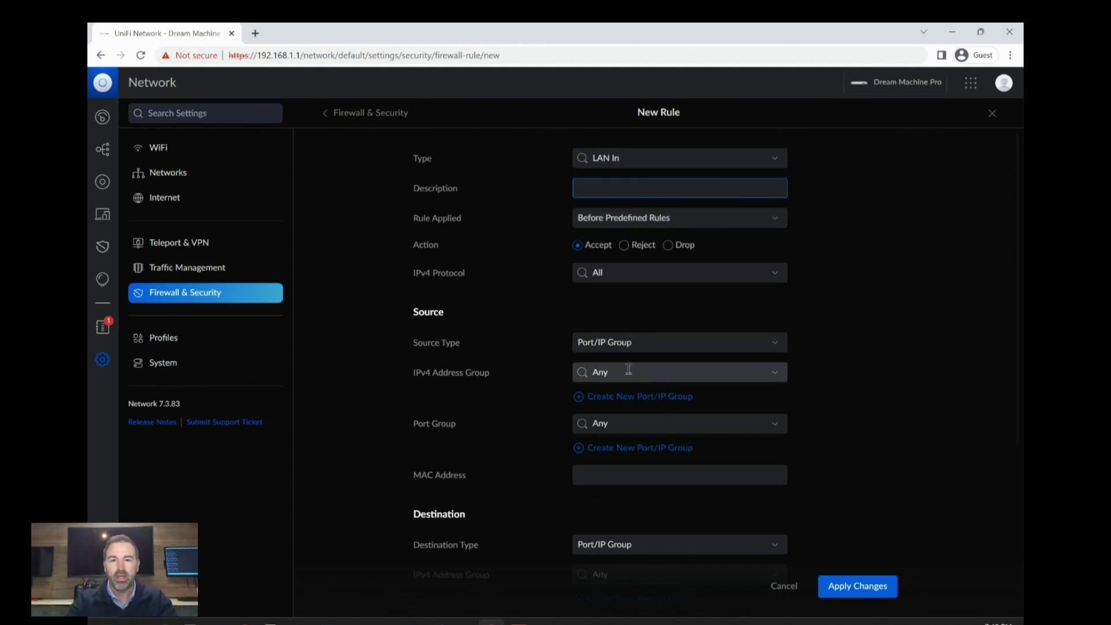
text(DROP)
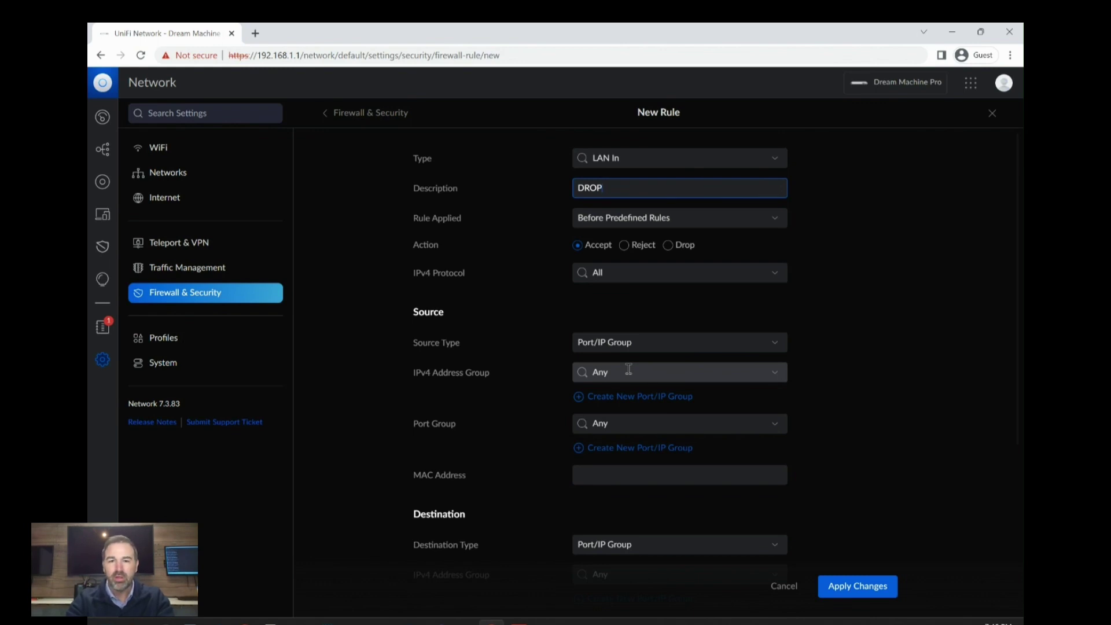
text( All Locea)
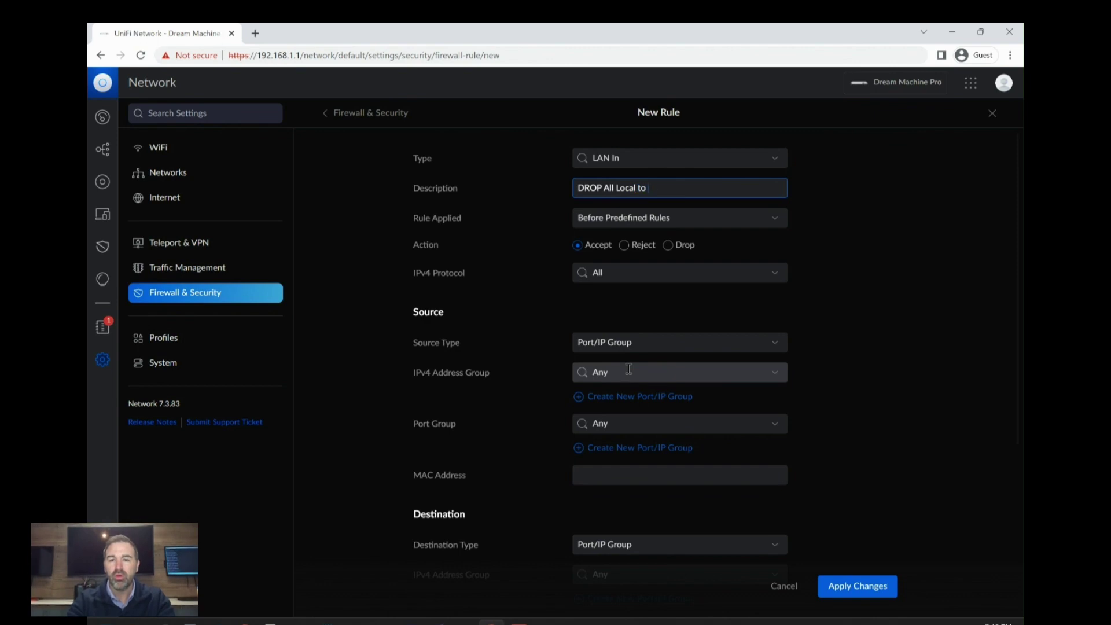
text( to All Local)
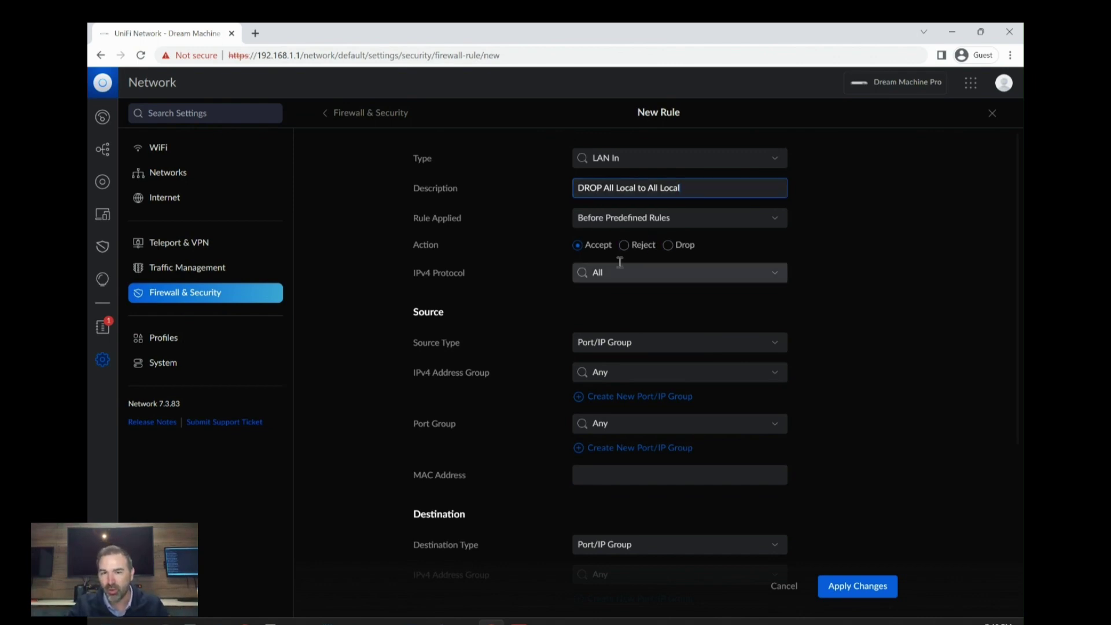
click(667, 247)
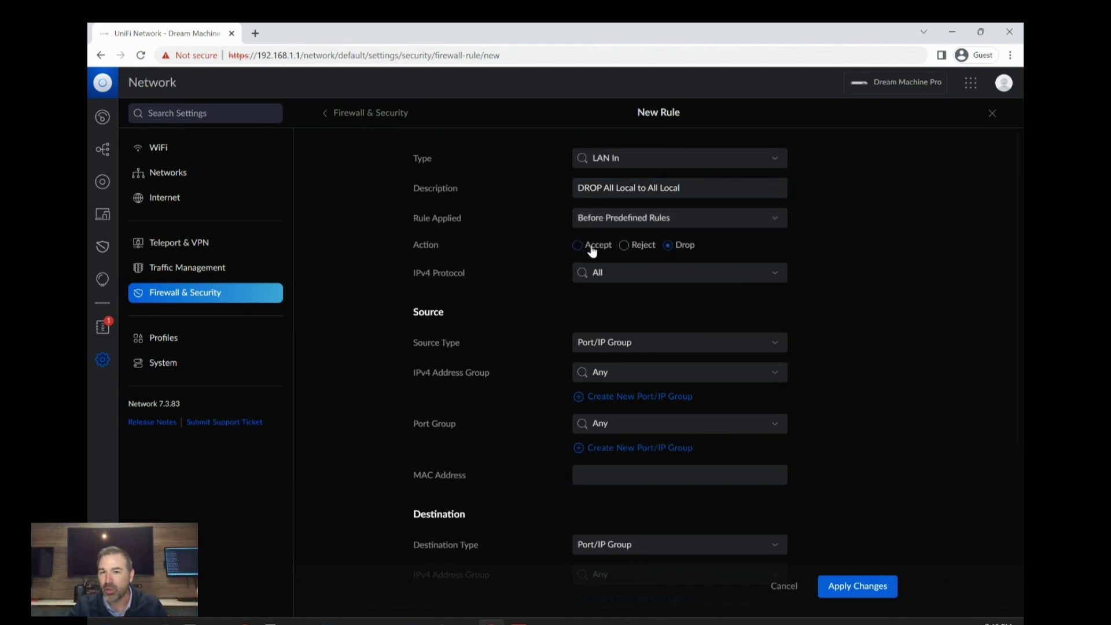
Choose "- ANY LOCAL NETWORK -" as both the source and destination IPv4 address group, keeping Port/IP Group as the source type
click(641, 345)
click(606, 365)
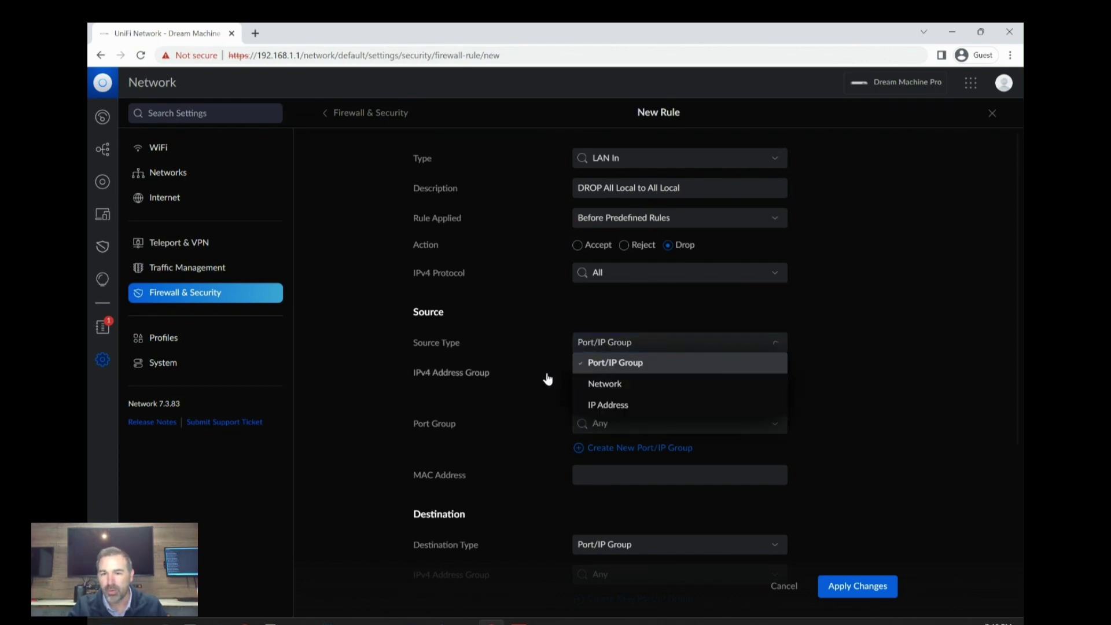
click(614, 375)
click(622, 414)
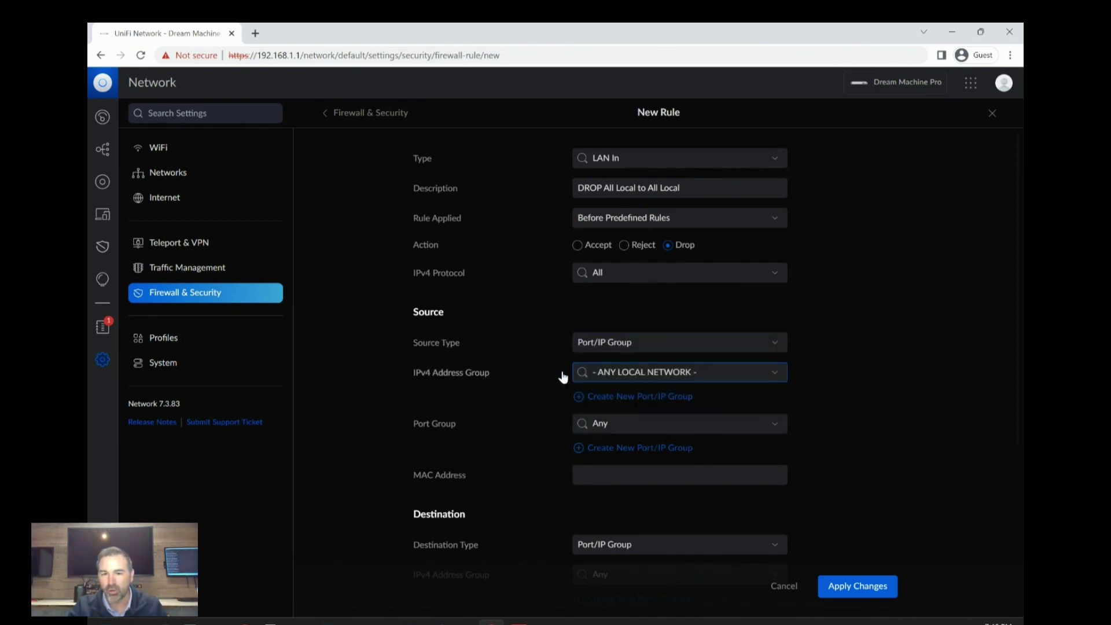
scroll(614, 418, down, 2)
click(614, 450)
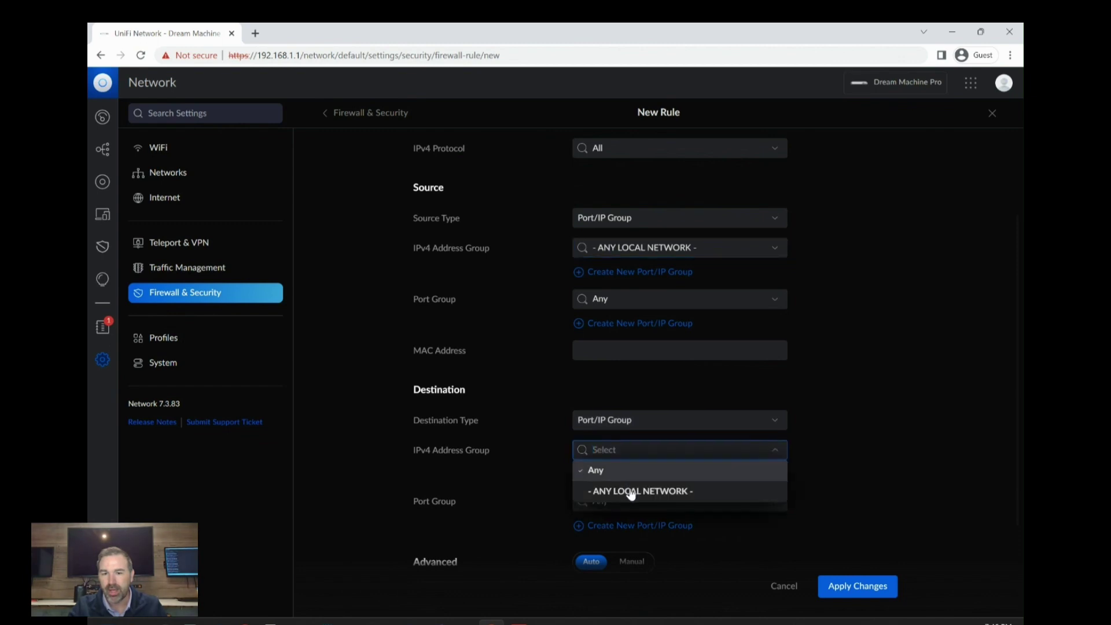
click(630, 489)
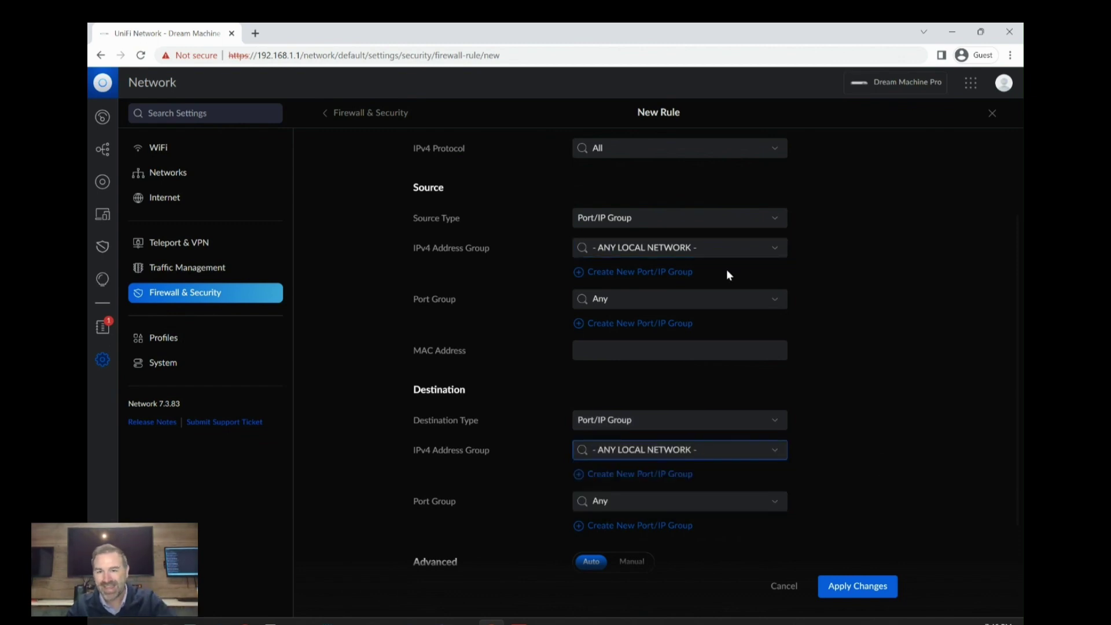
scroll(910, 306, up, 2)
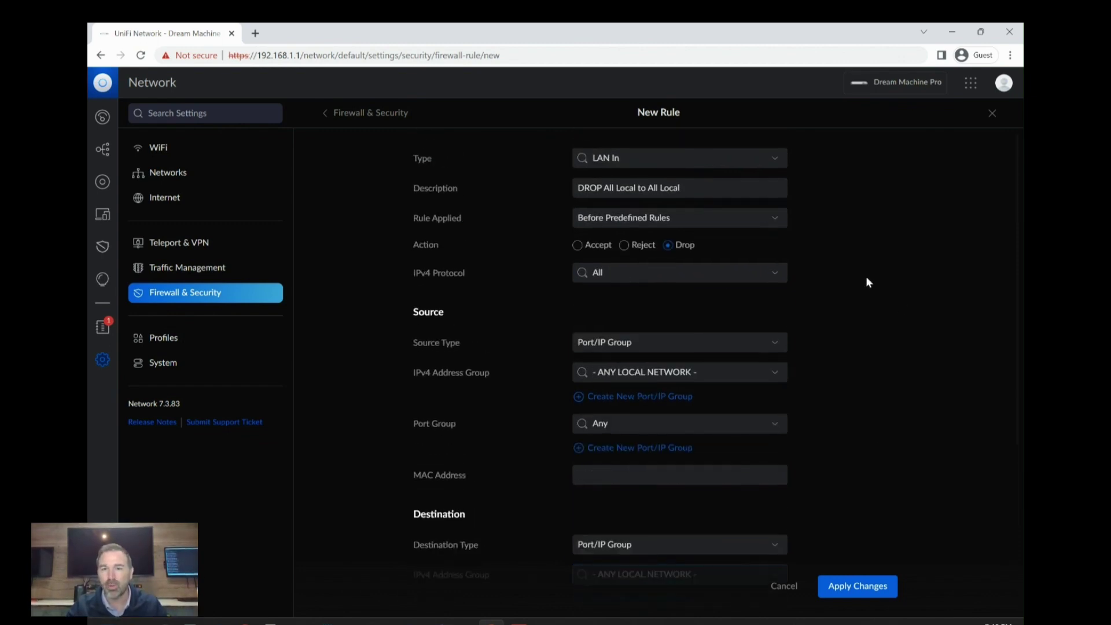
Change the drop rule's description to "DROP Any Local to Any Local" and apply the changes
double_click(608, 188)
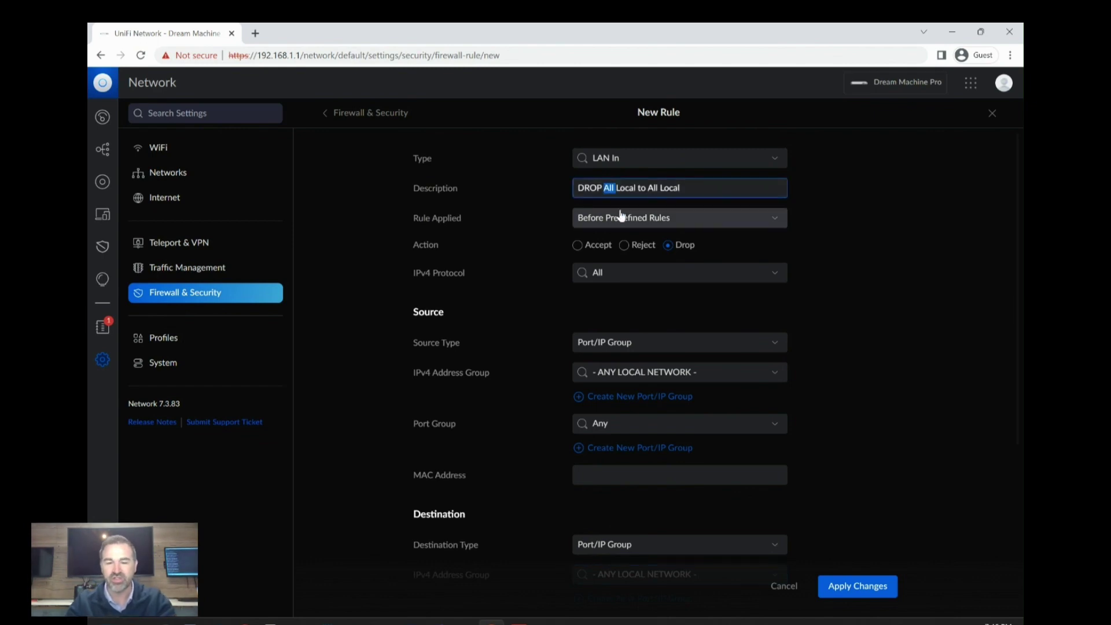
text(Any)
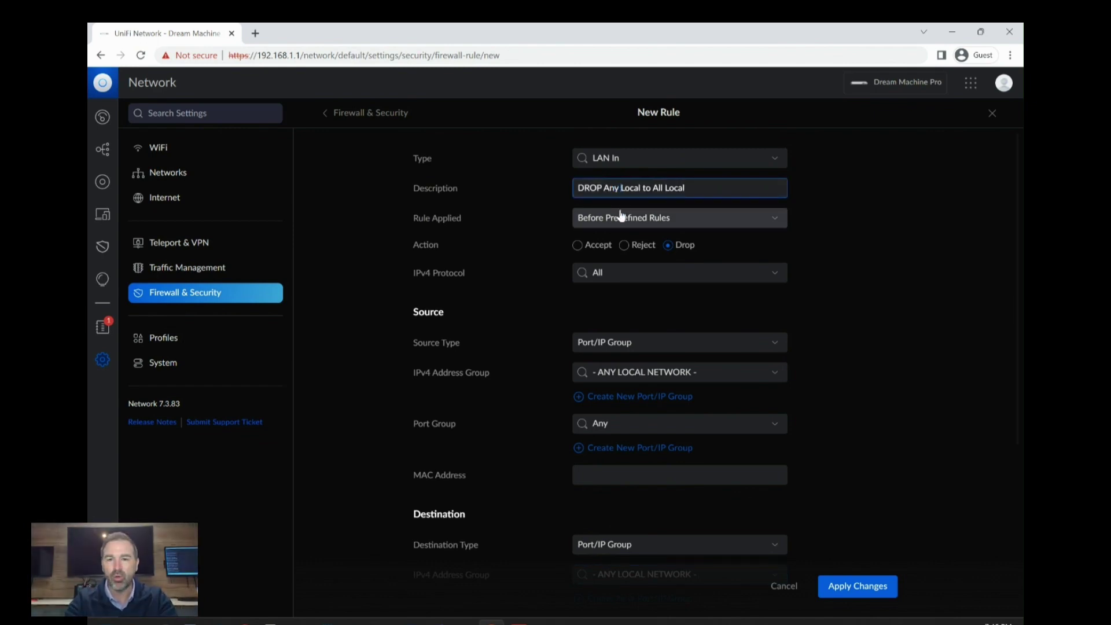
double_click(658, 188)
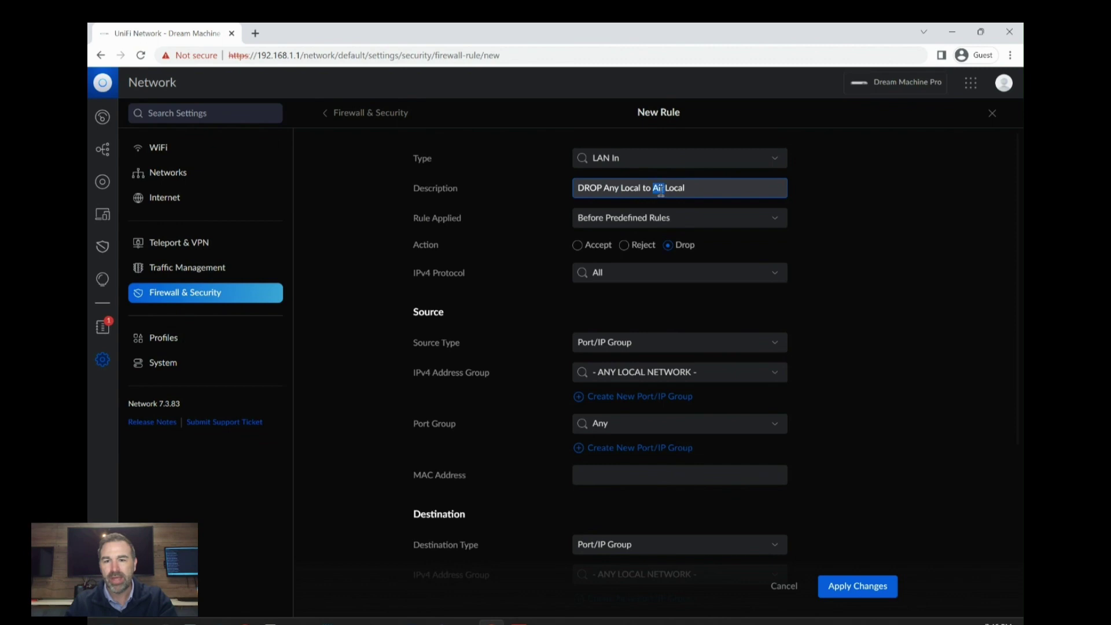
text(Any)
key(BackSpace)
key(BackSpace)
key(BackSpace)
text(Any)
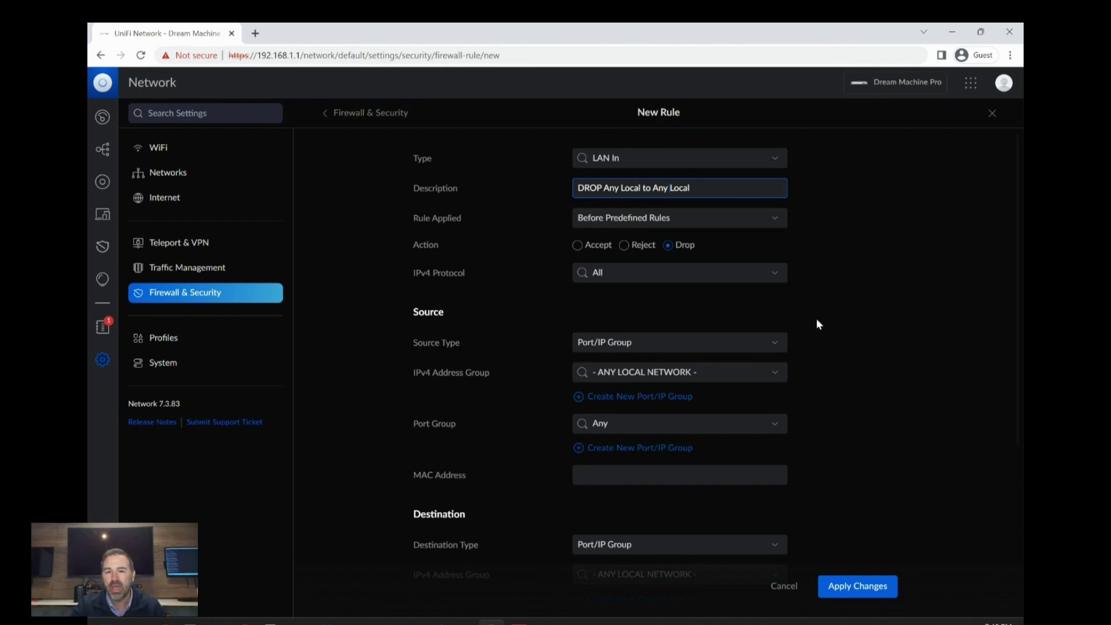
scroll(723, 315, down, 1)
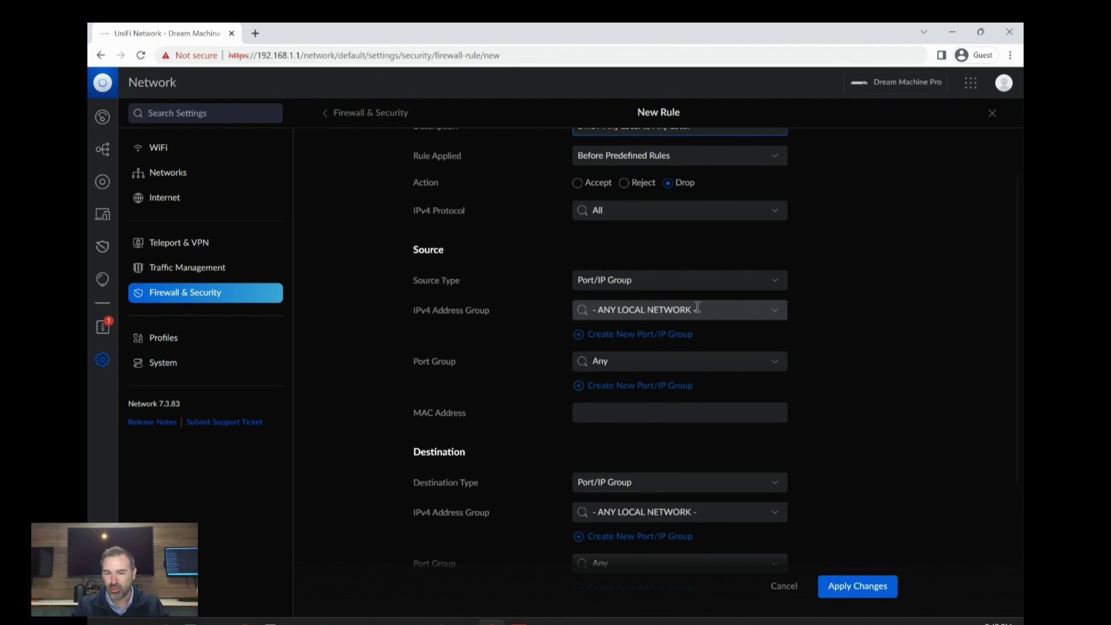
scroll(676, 332, down, 1)
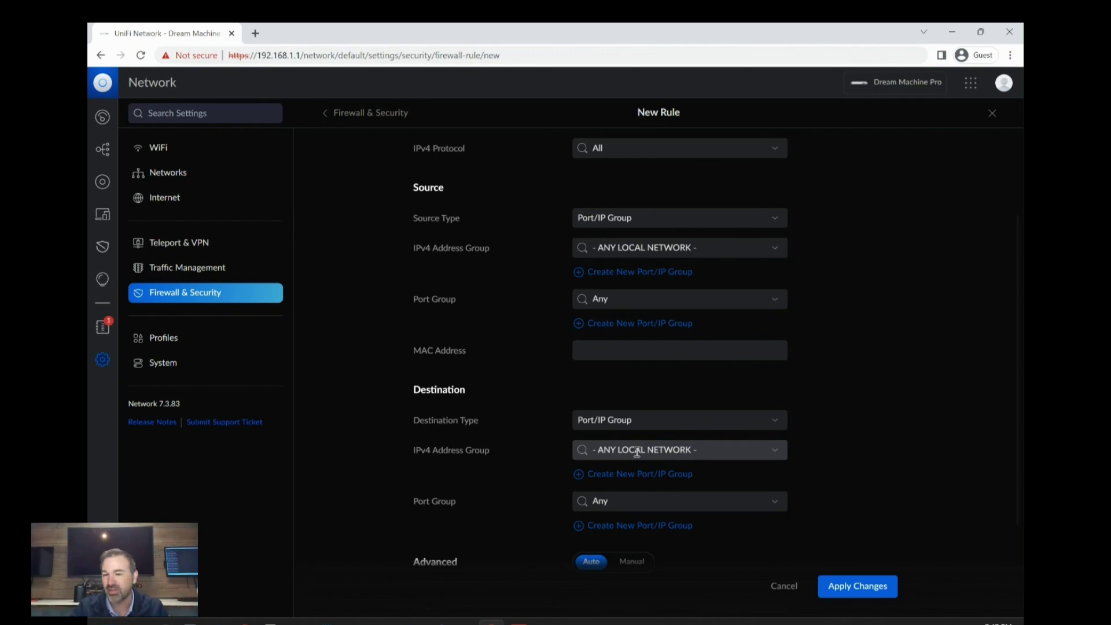
click(855, 589)
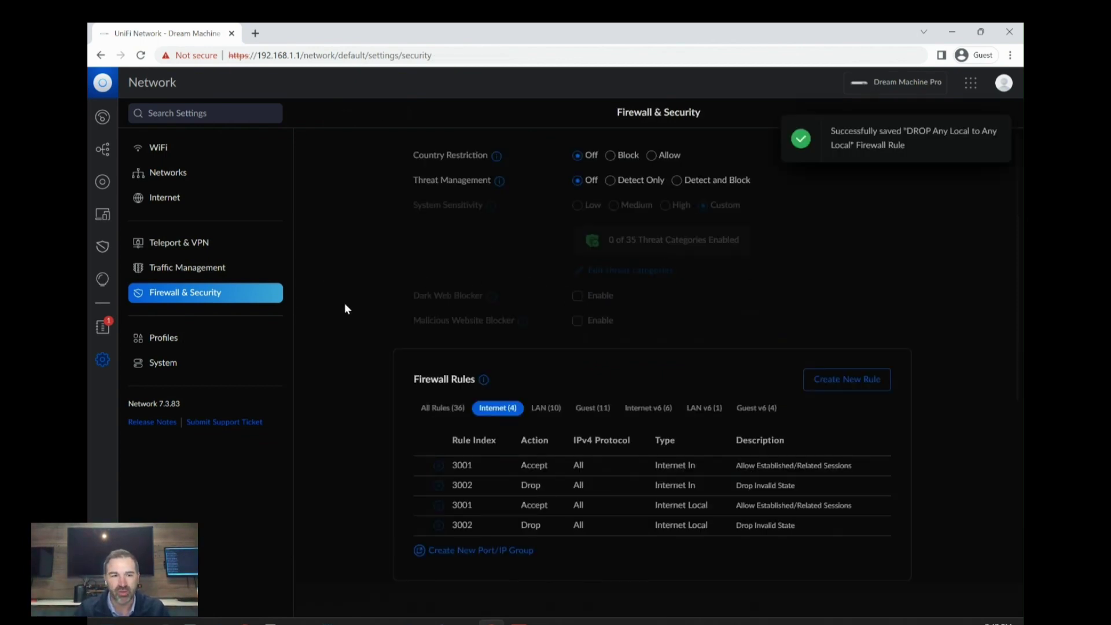
Review the LAN firewall rules and repeat the ping to 192.168.3.29 in the local Command Prompt
click(544, 408)
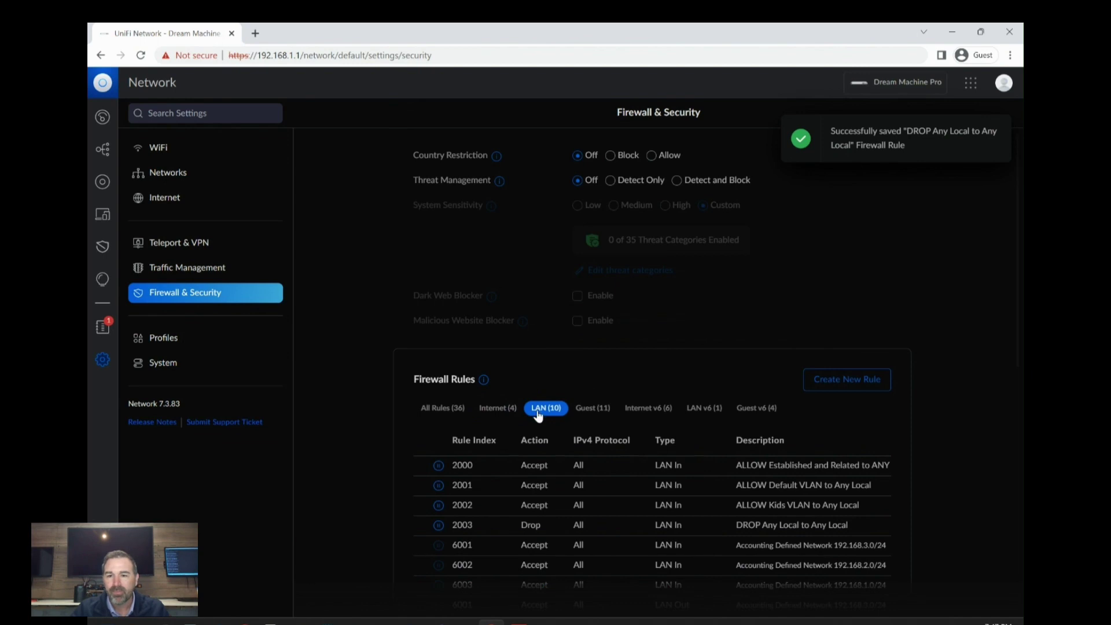
scroll(746, 444, down, 1)
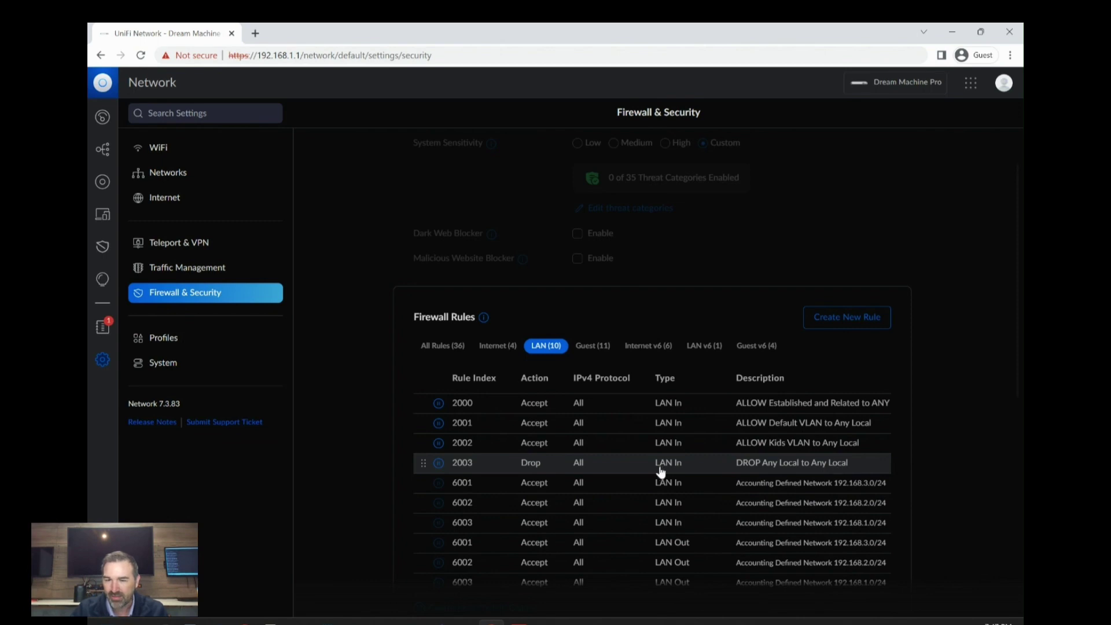
scroll(766, 432, down, 1)
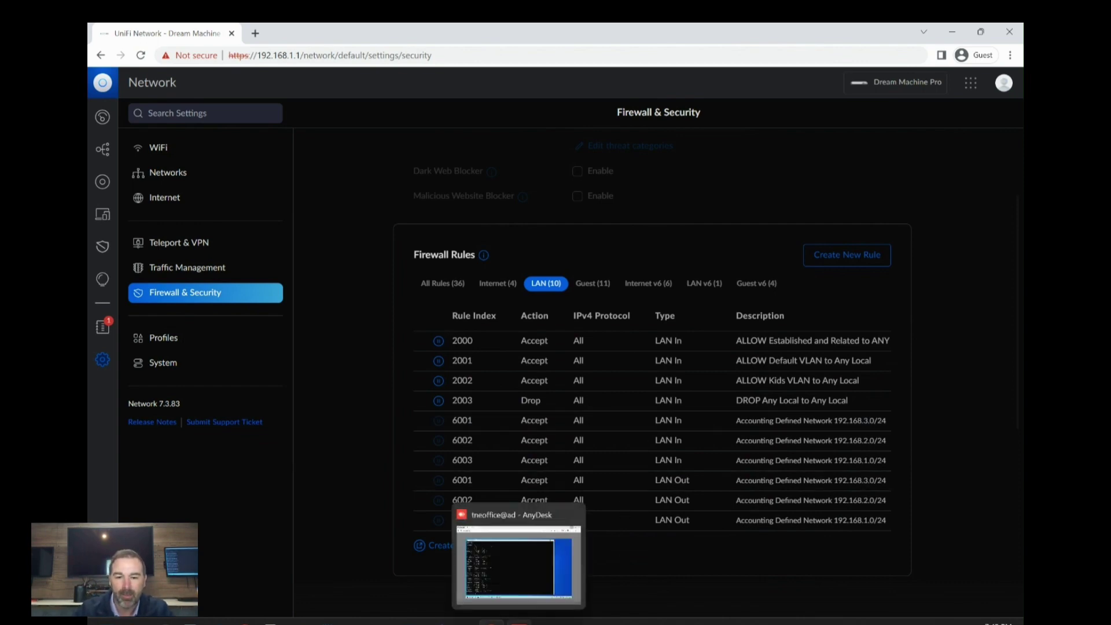
mouse_move(464, 623)
click(486, 591)
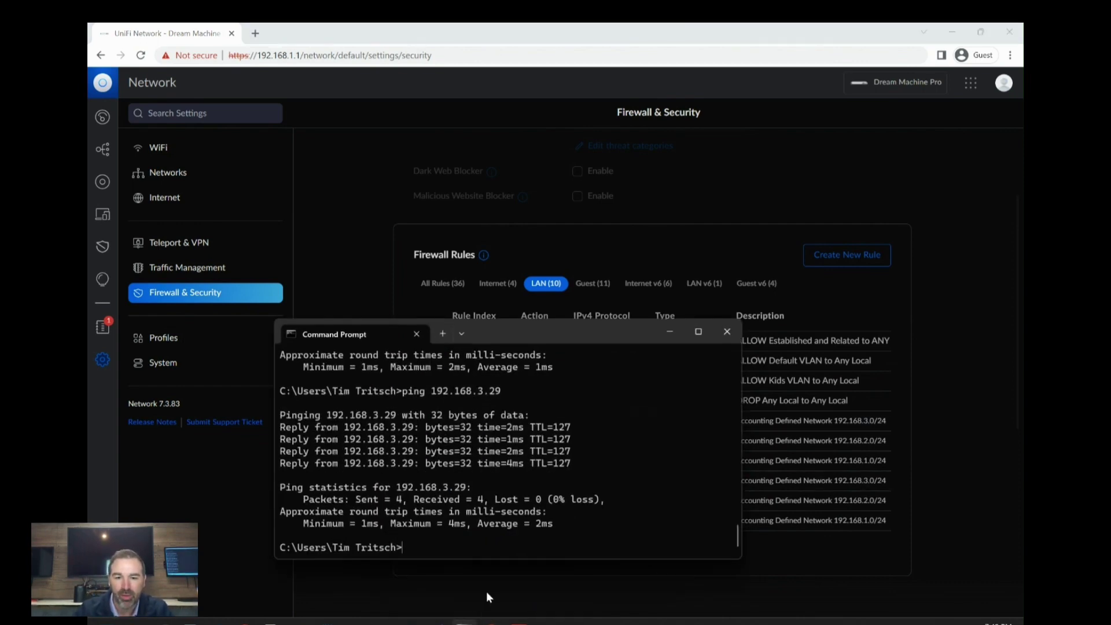
key(Up)
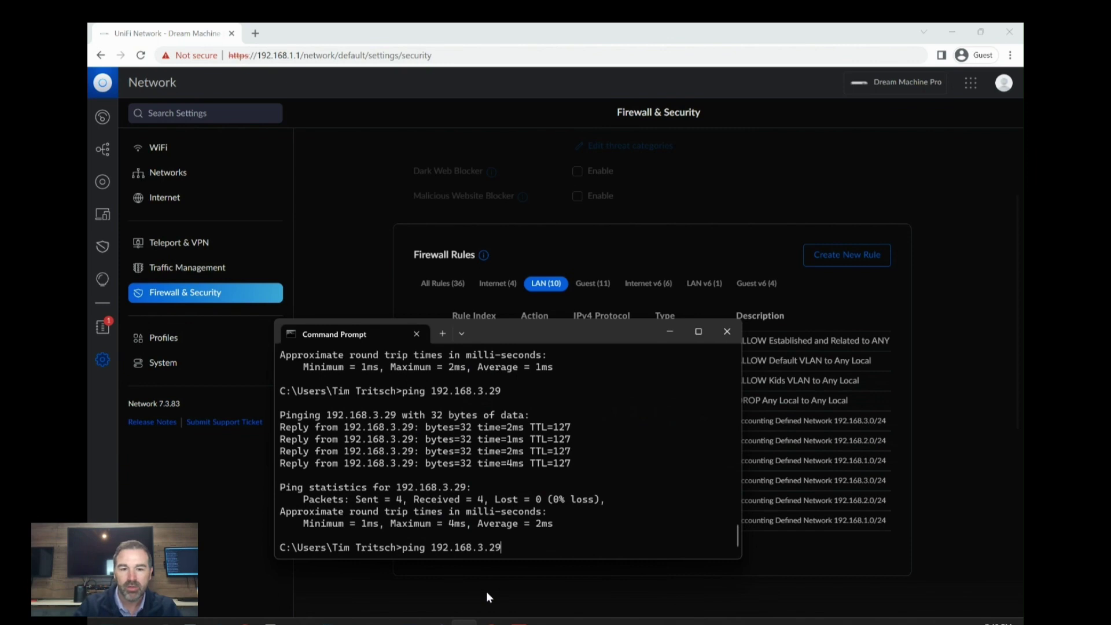
key(Return)
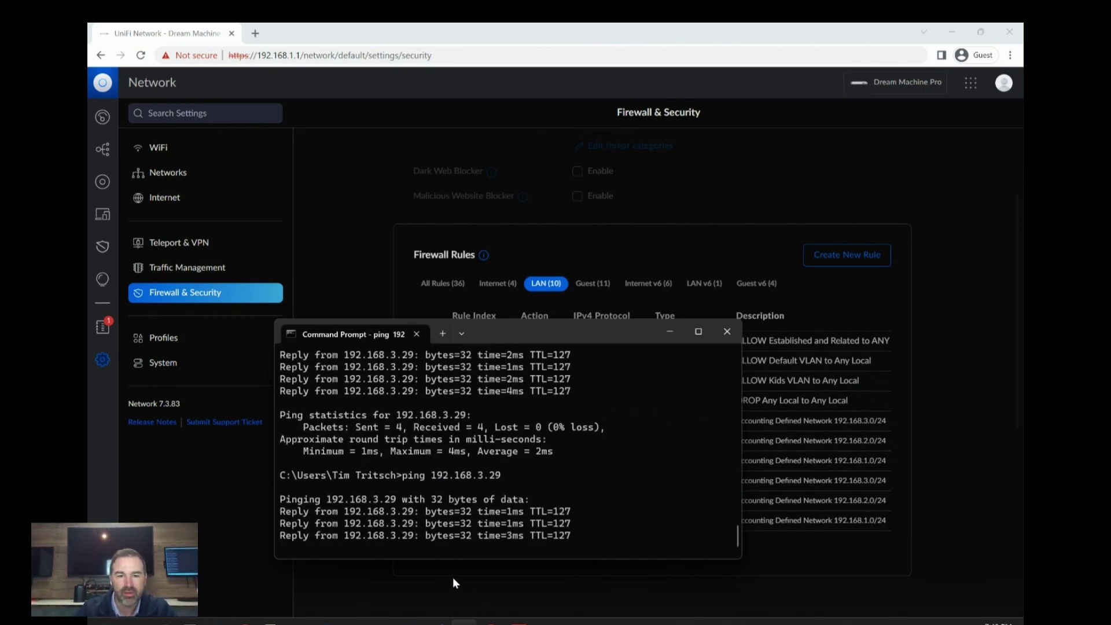
Open the client devices list and repeat the ping to 192.168.1.37 in the AnyDesk remote session's Command Prompt
click(102, 217)
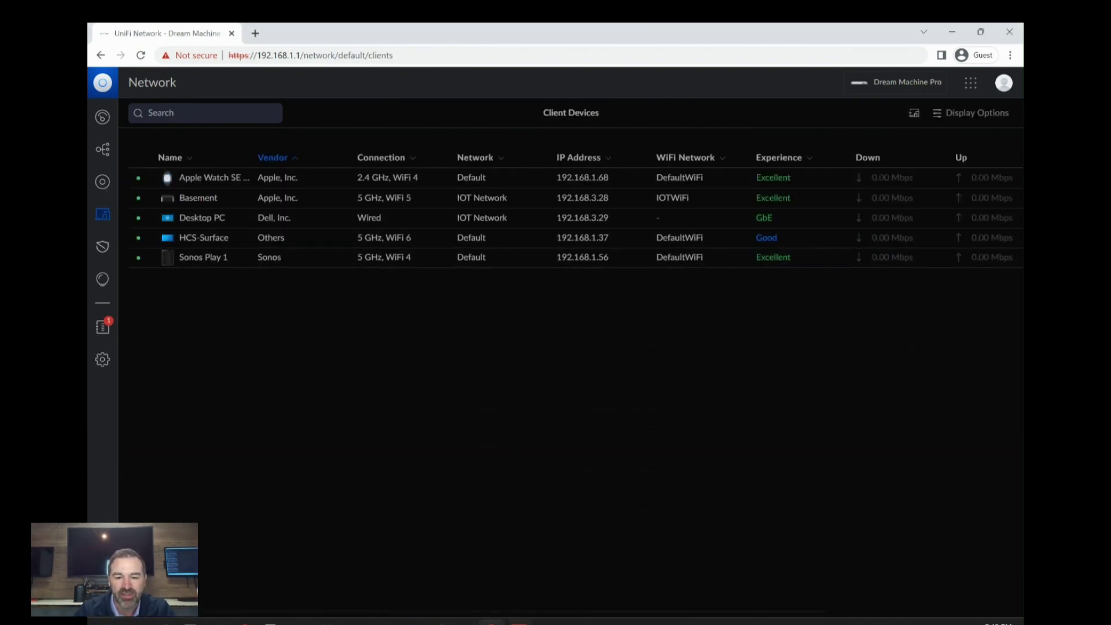
key(alt+Tab)
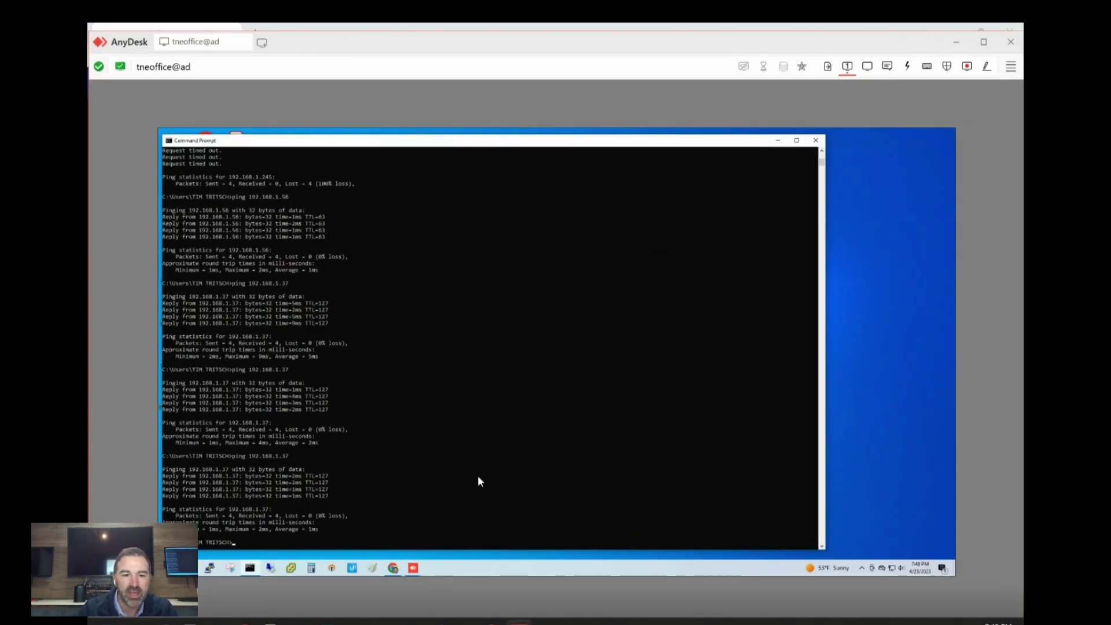
key(Up)
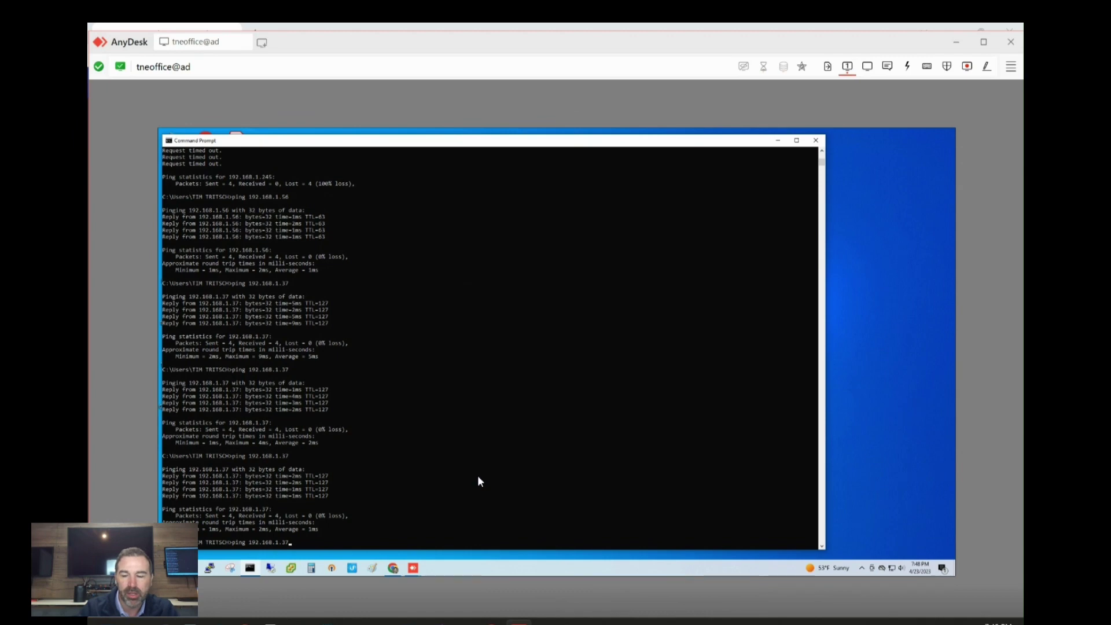
key(Return)
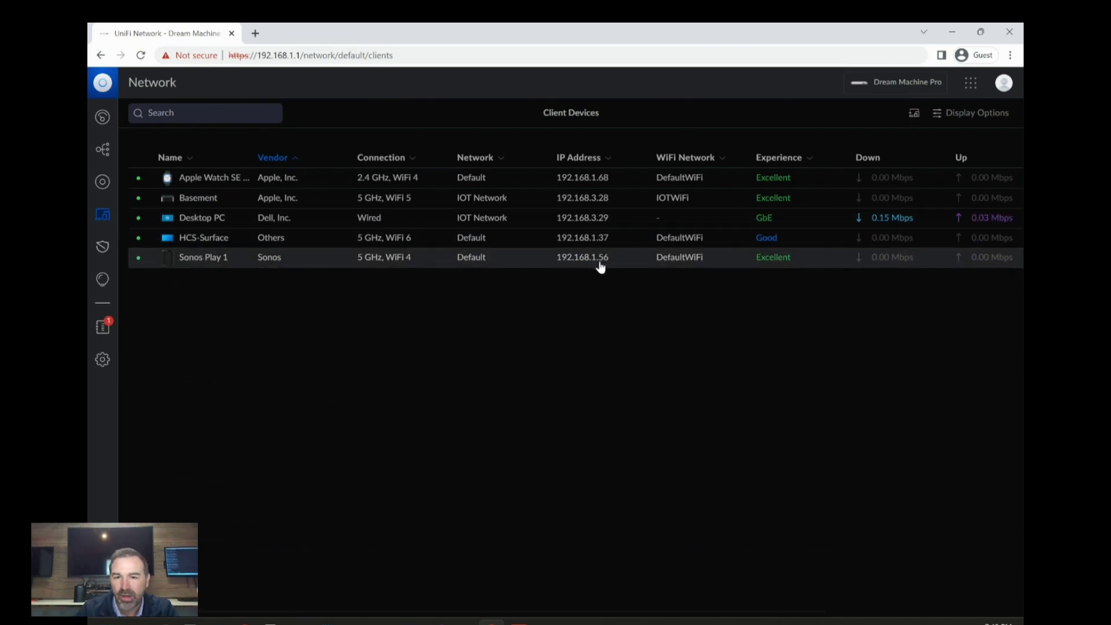
Ping the Sonos Play 1 at 192.168.1.56 from the AnyDesk remote session's Command Prompt
click(519, 622)
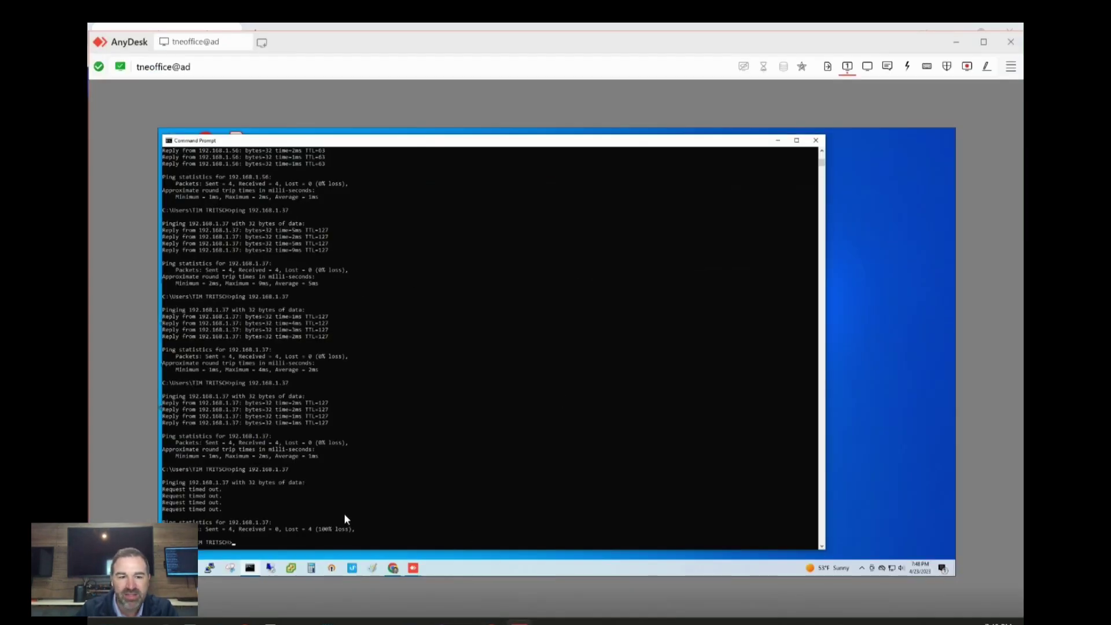
key(Up)
key(BackSpace)
key(BackSpace)
text(56)
key(Return)
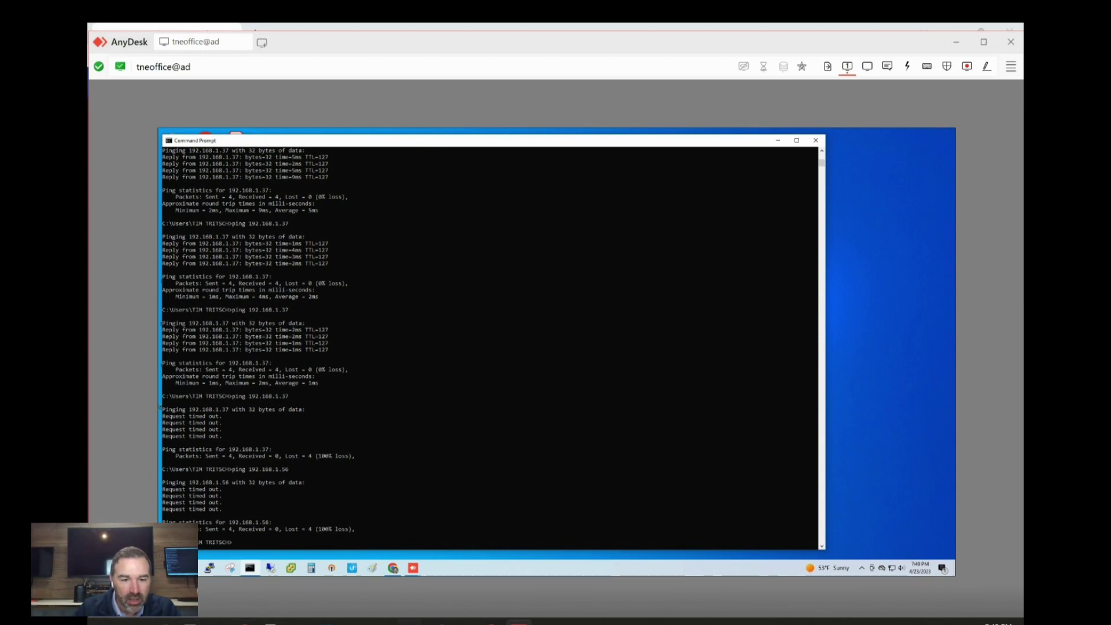
Return to UniFi Network, open the IOT Network's settings and turn off Auto-Scale Network to examine its gateway host address
click(486, 621)
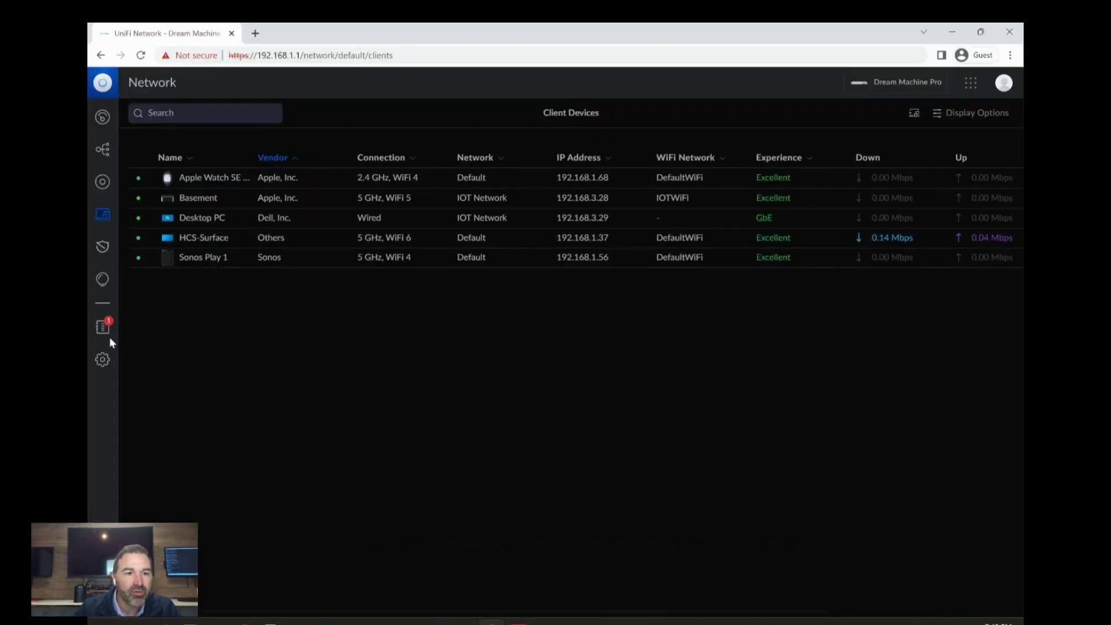
click(106, 361)
click(159, 172)
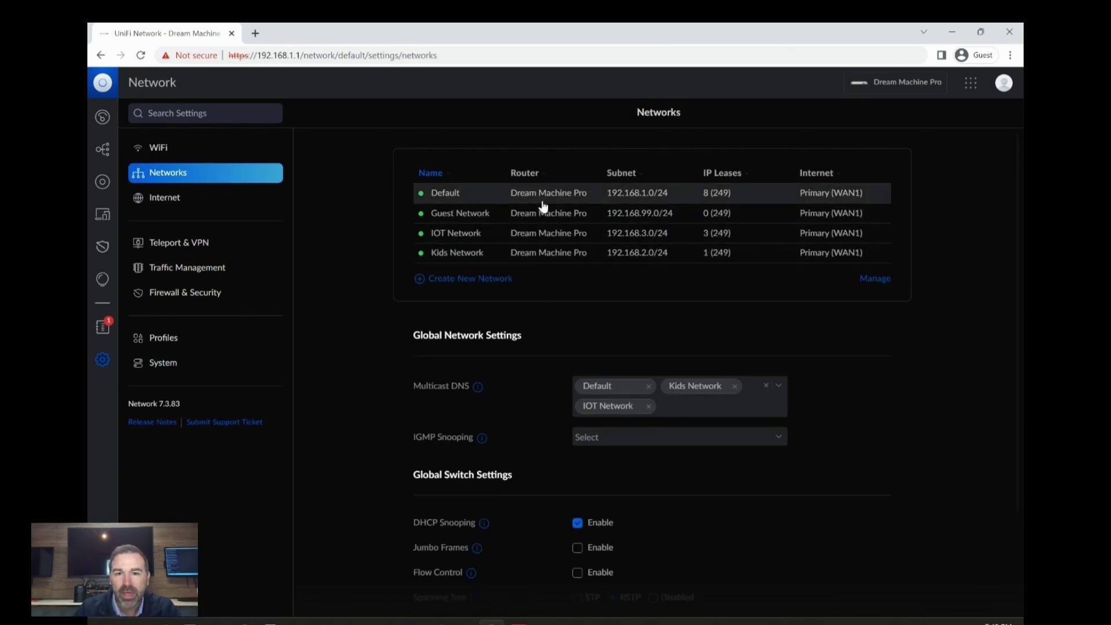
click(543, 233)
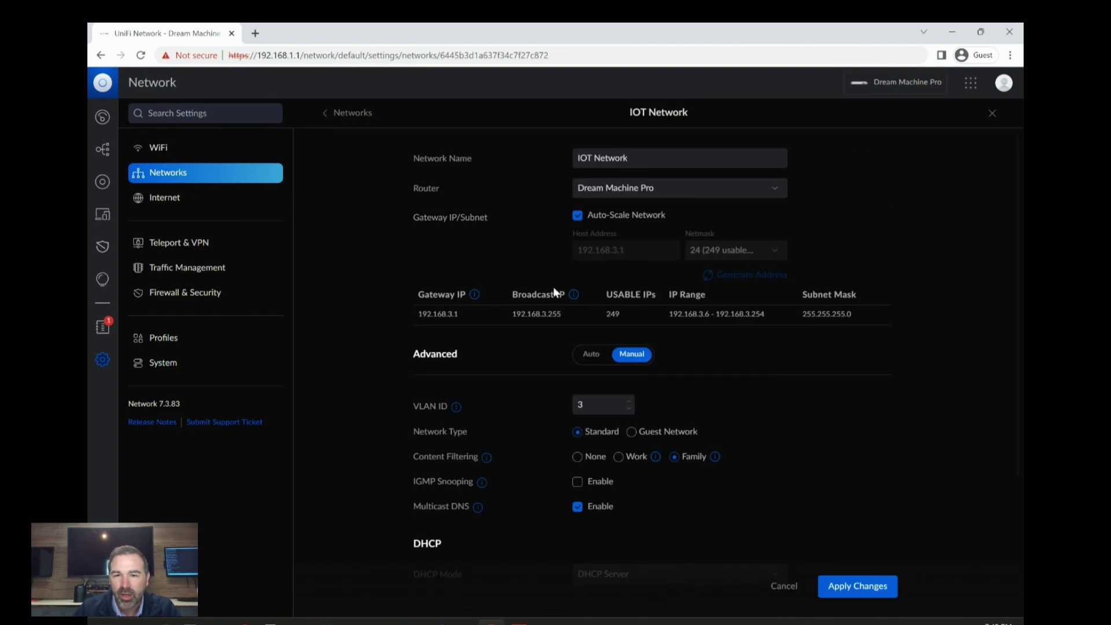
click(577, 215)
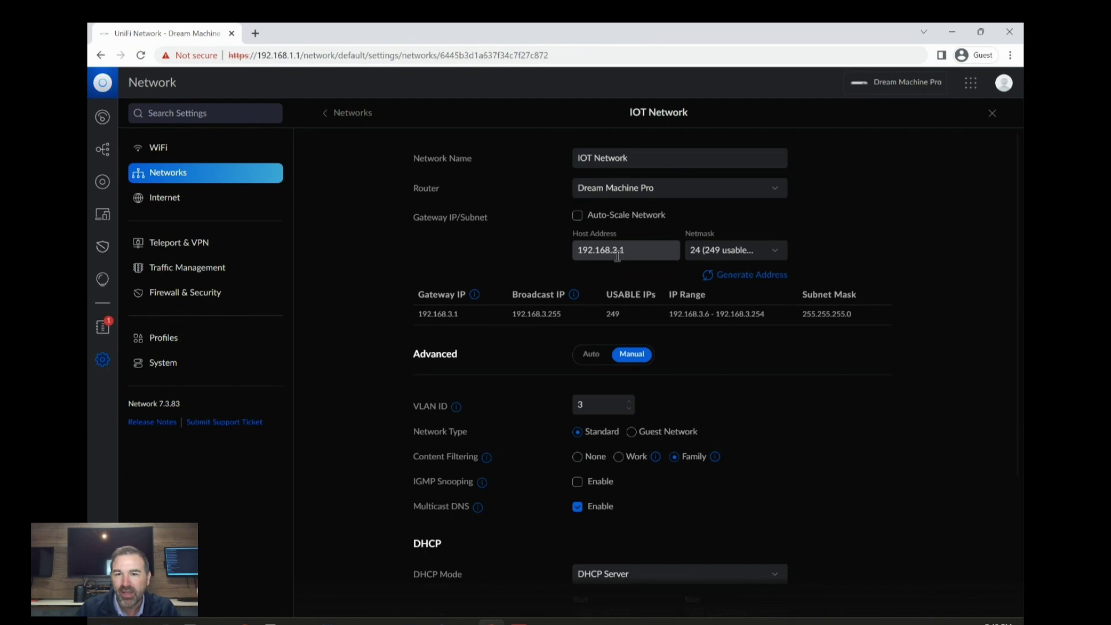
drag(640, 250, 572, 249)
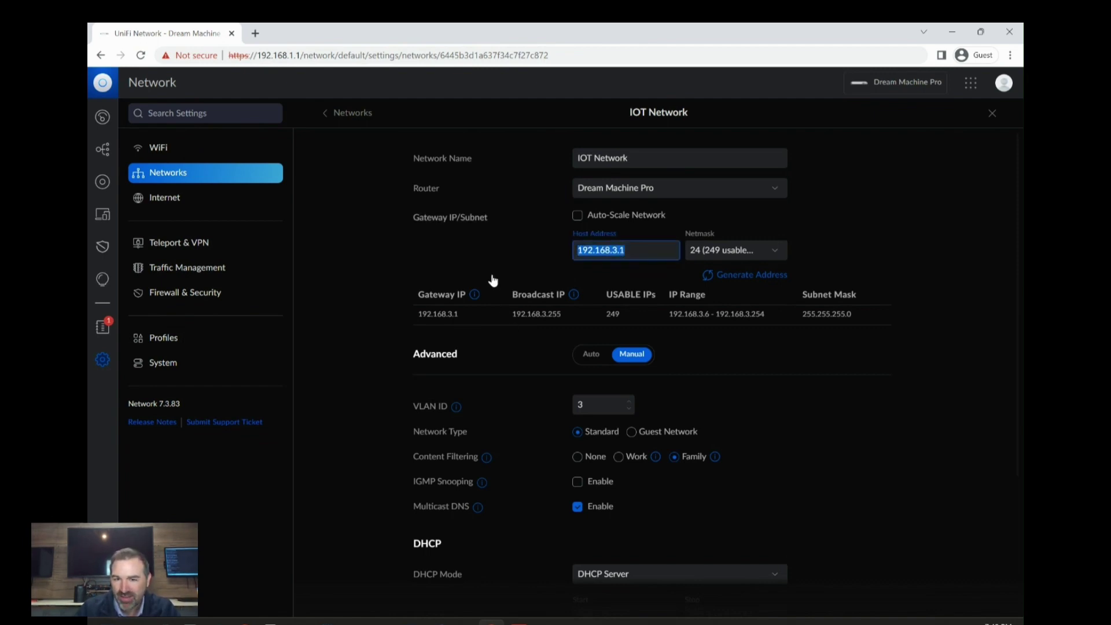
Open the Kids Network's settings and turn off Auto-Scale Network to examine its gateway host address
click(168, 199)
click(167, 174)
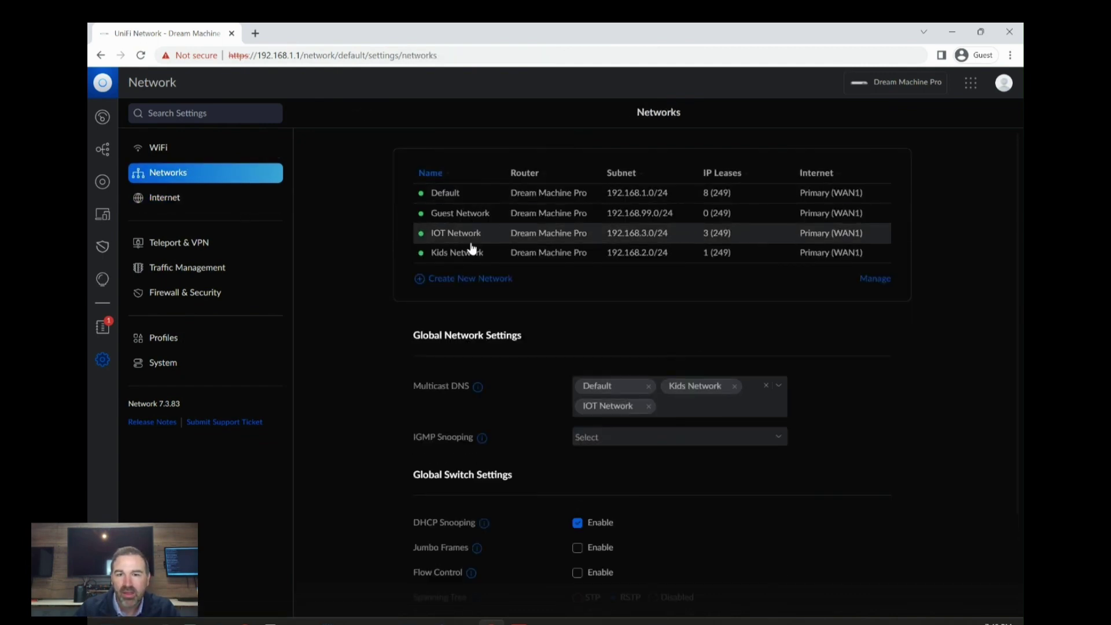
click(470, 251)
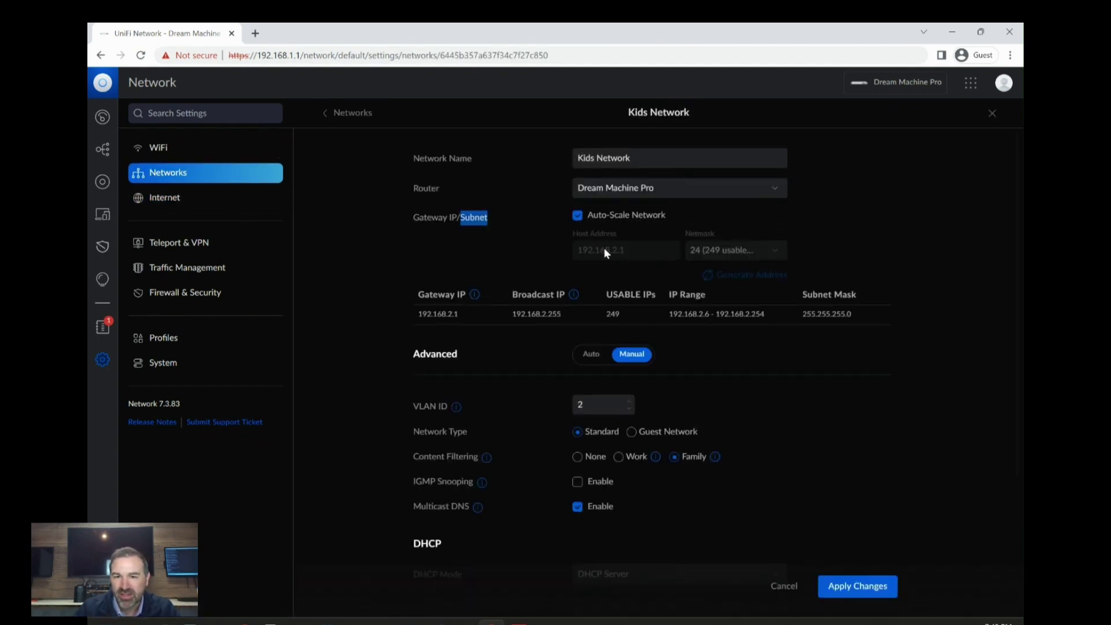
click(579, 223)
double_click(627, 250)
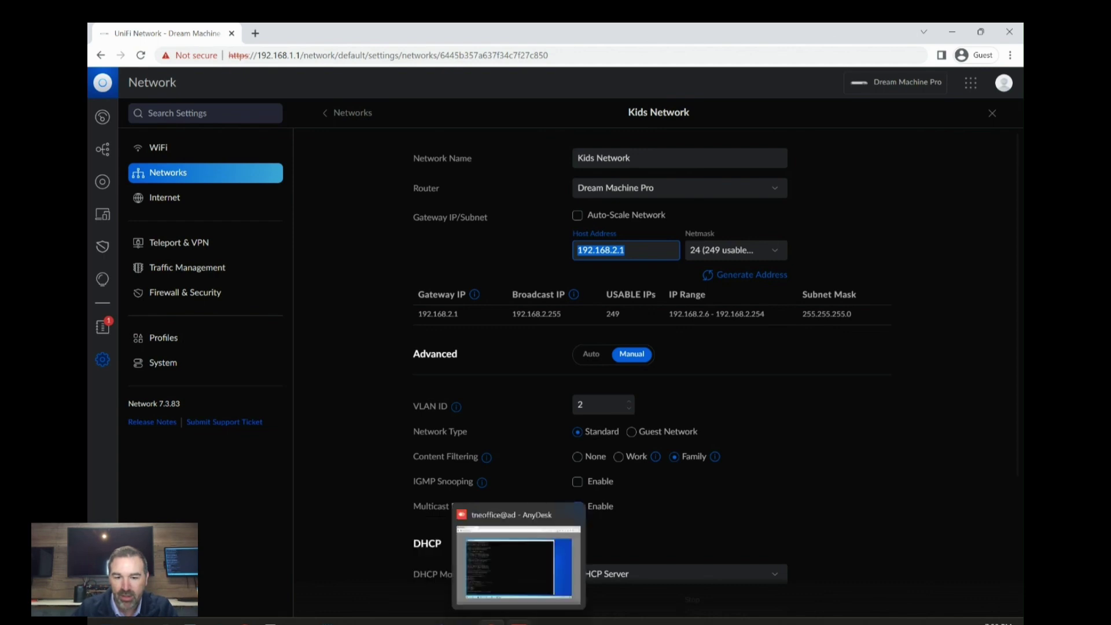
Switch to the AnyDesk remote session and ping the Default network's gateway at 192.168.1.1
click(520, 550)
key(Up)
key(BackSpace)
key(BackSpace)
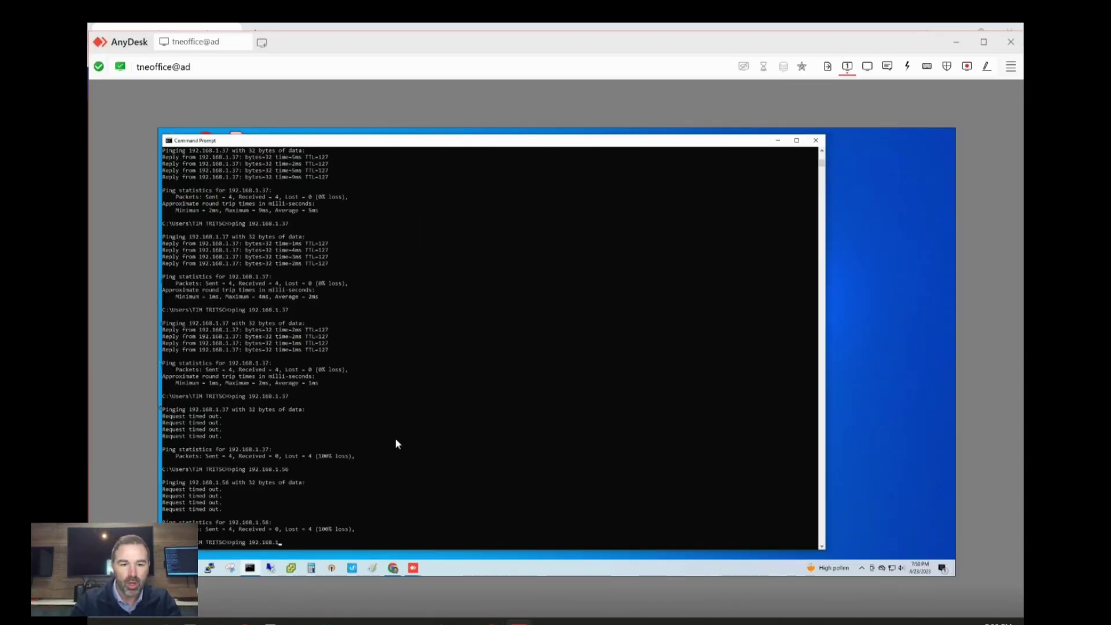
text(1)
key(Return)
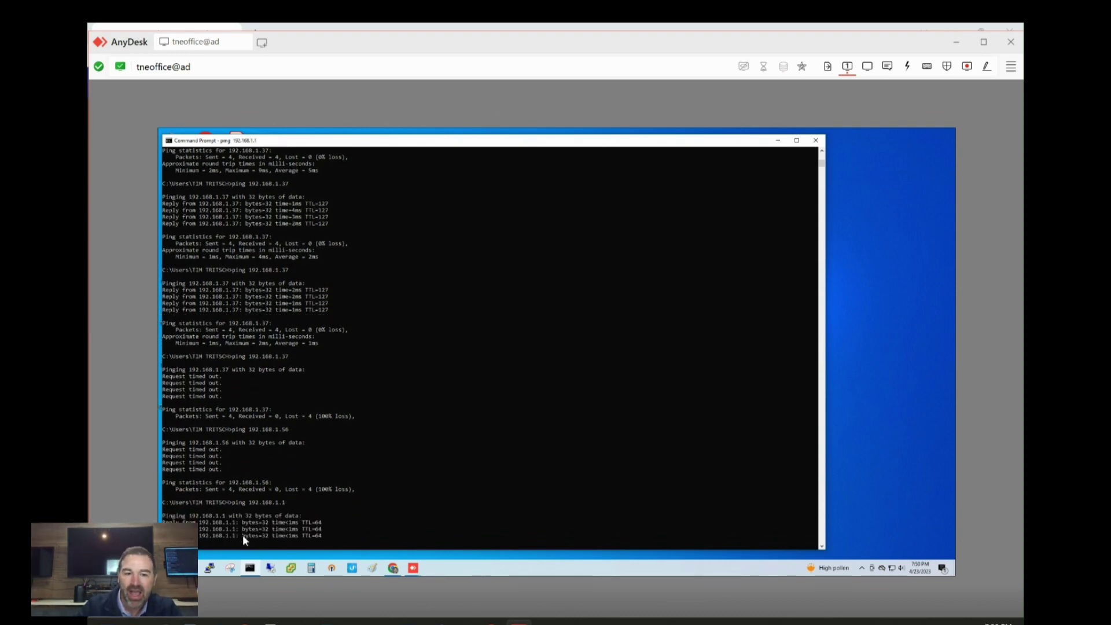
Ping the Kids Network's gateway at 192.168.2.1 from the remote Command Prompt
text(ping 192.168.)
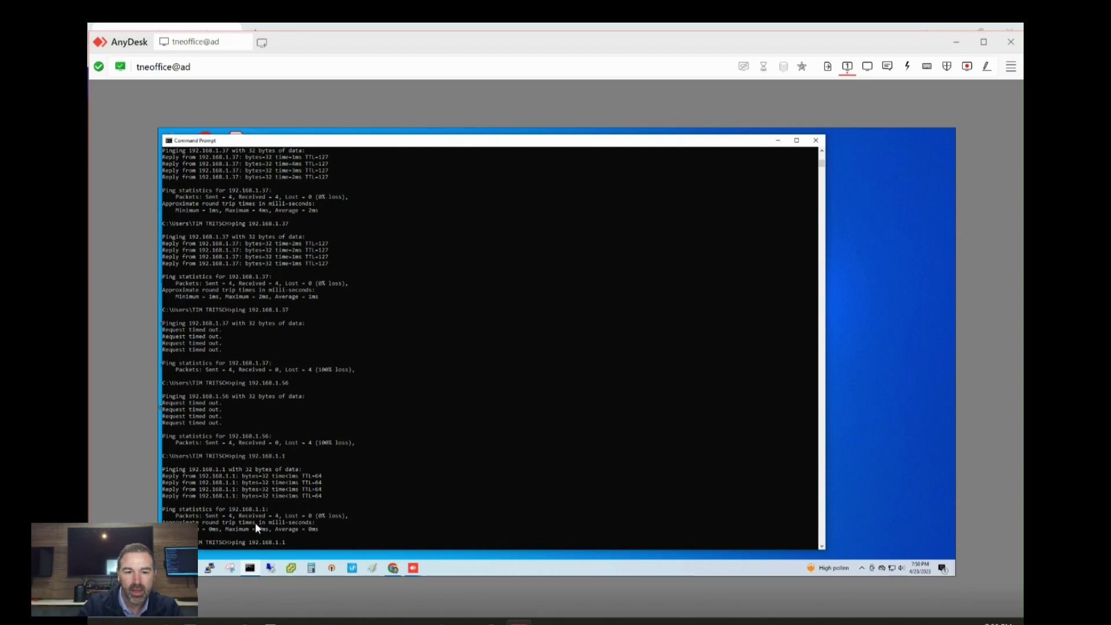
text(2.1)
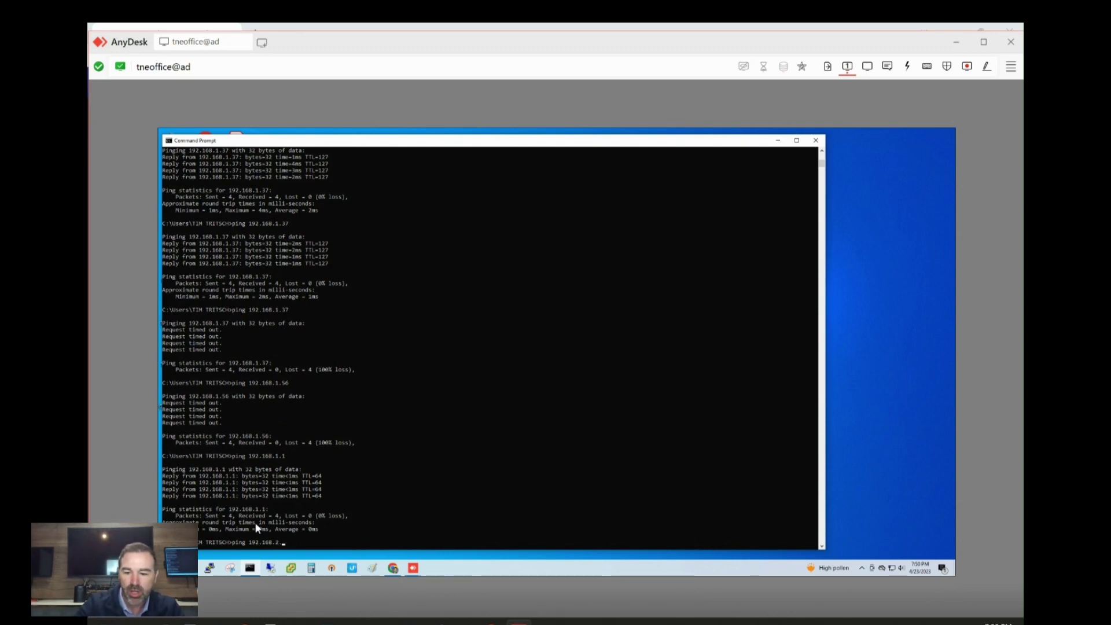
key(Return)
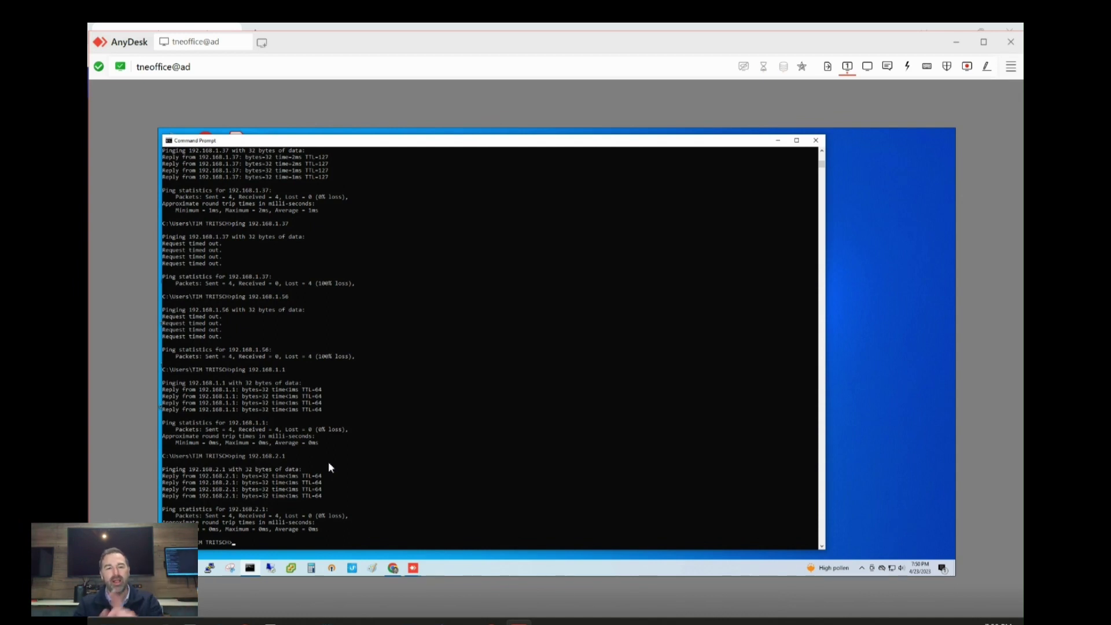
Return to UniFi Network and start a new Port/IP group in the profiles settings
click(955, 42)
click(359, 279)
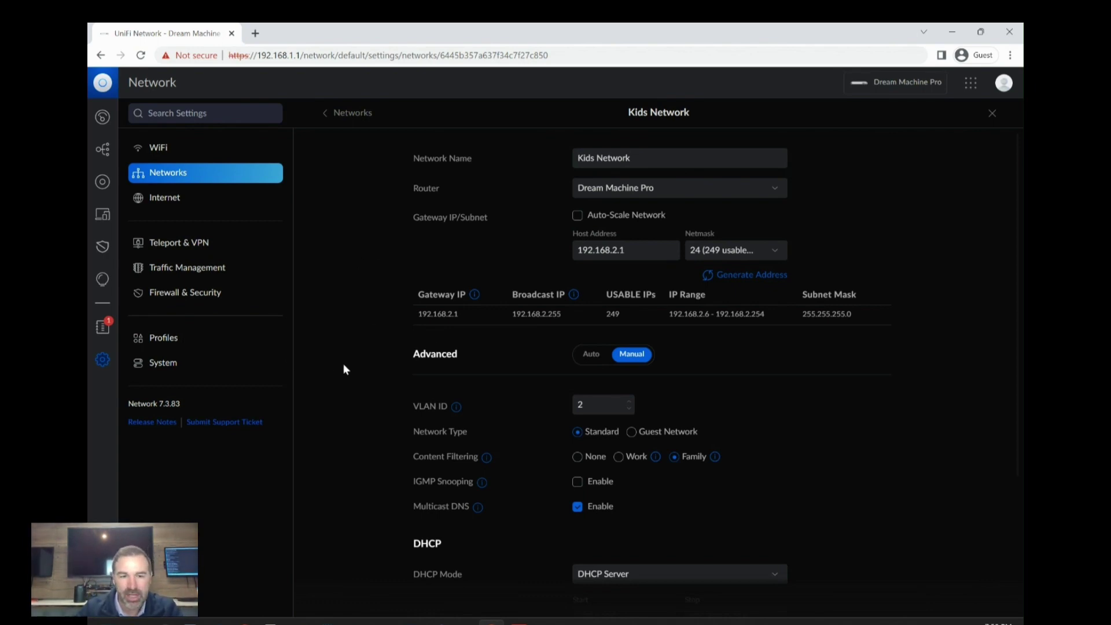
click(154, 340)
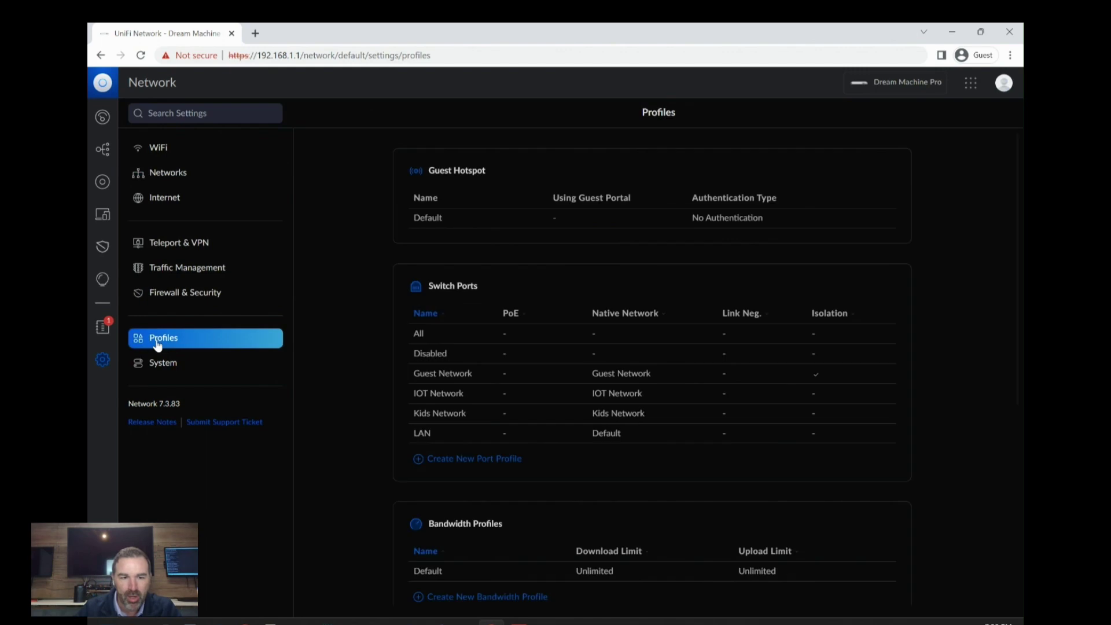
scroll(662, 370, down, 5)
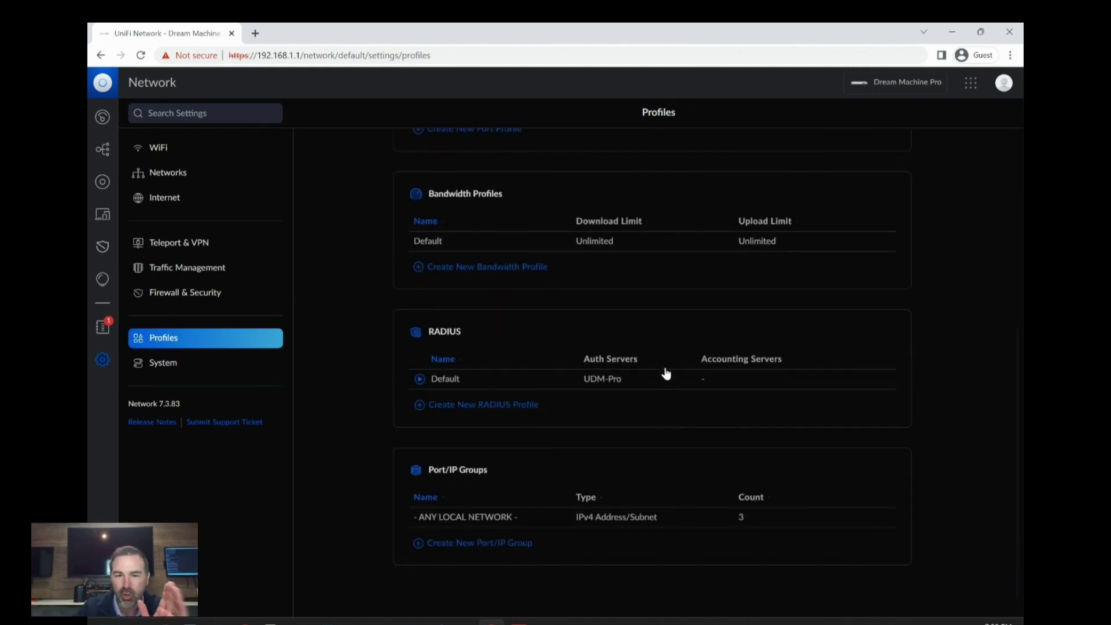
click(481, 541)
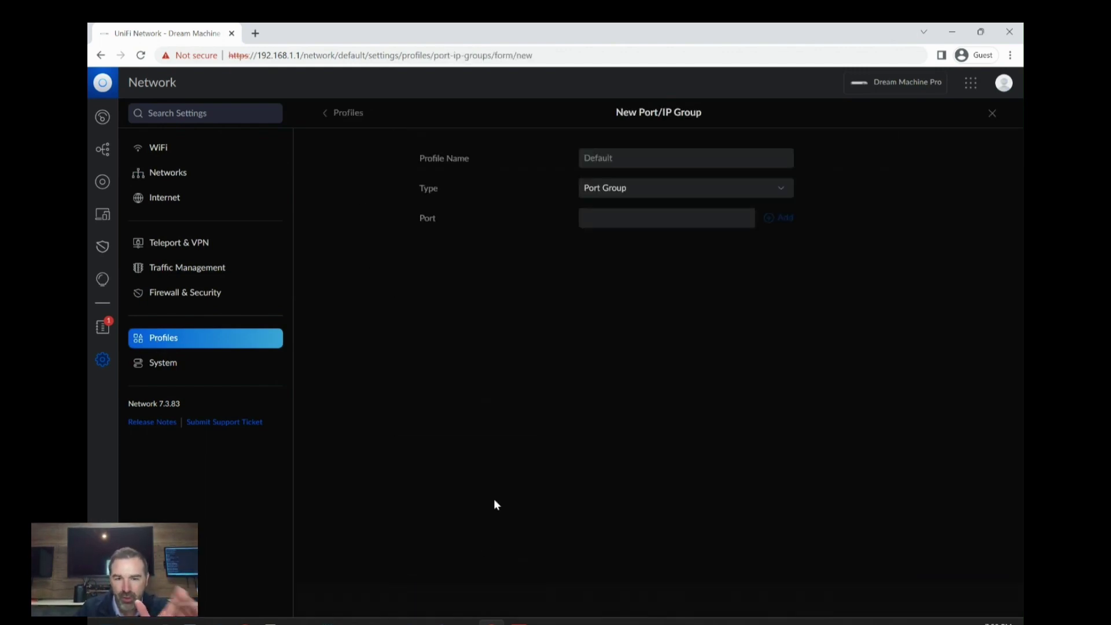
Enter "Blocked Guest to Gateway" as the new Port/IP group's profile name
click(626, 162)
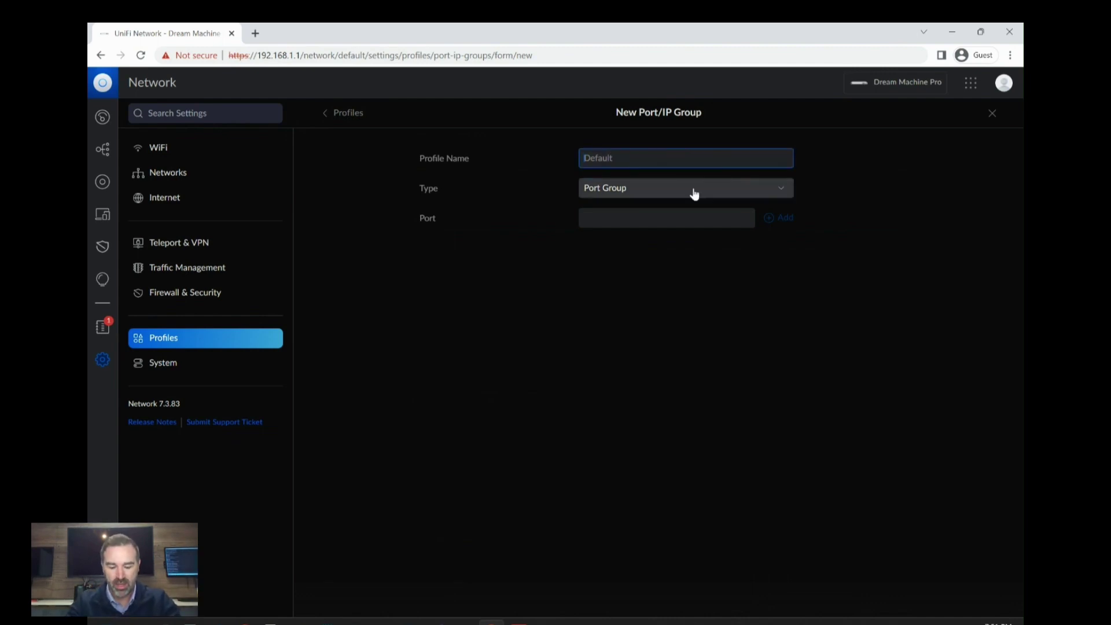
text(Rok)
key(BackSpace)
key(BackSpace)
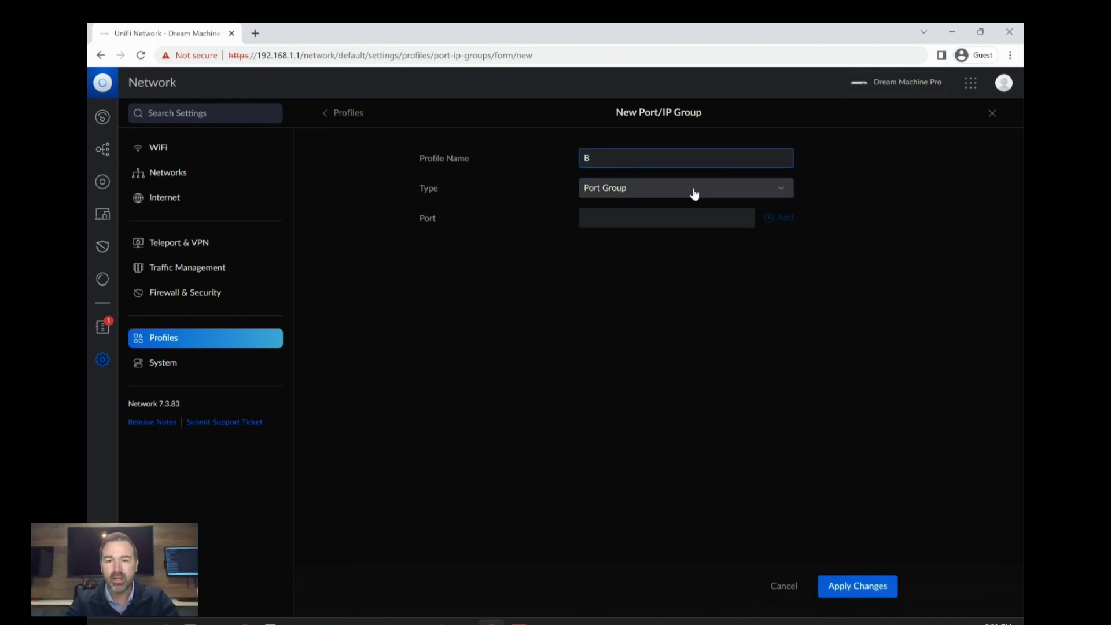
key(BackSpace)
text(DROP)
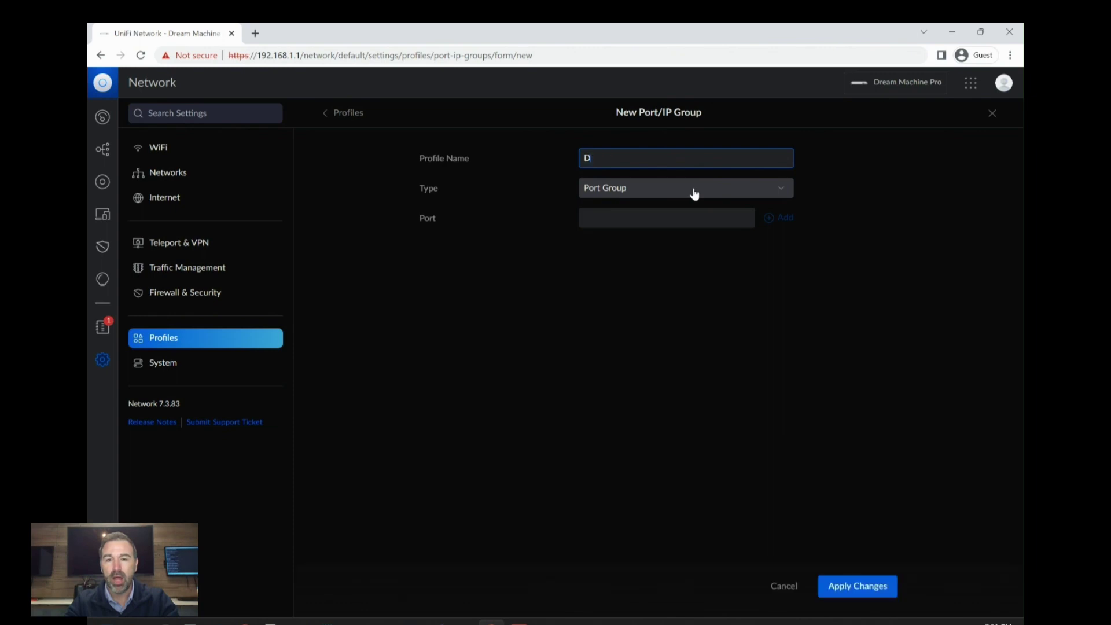
key(BackSpace)
key(BackSpace)
text(Blocked Guest)
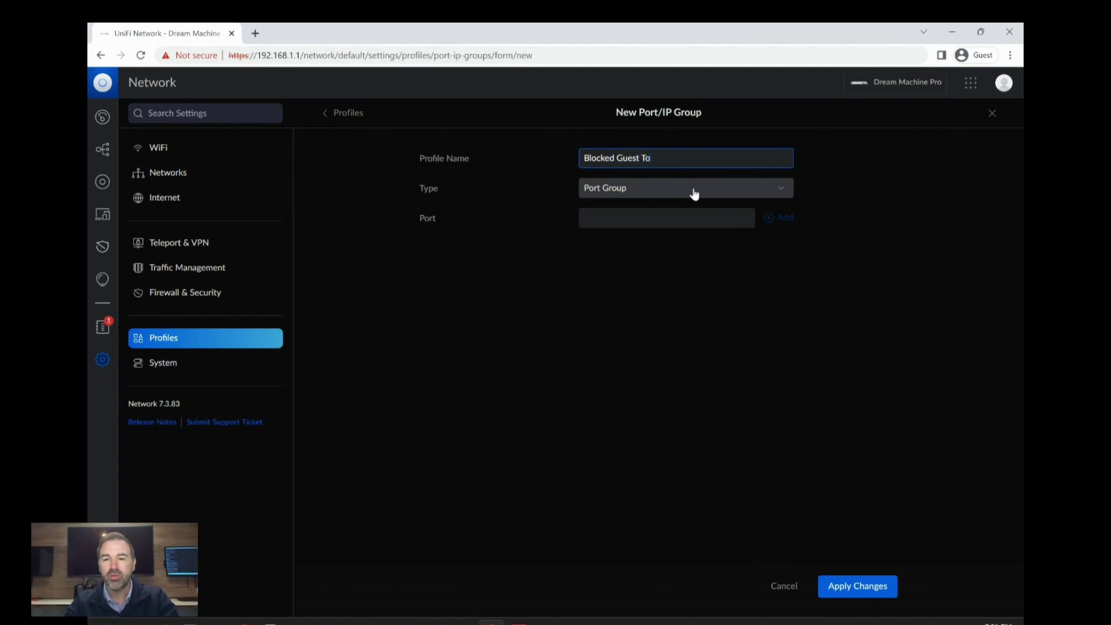
text( to Gaw)
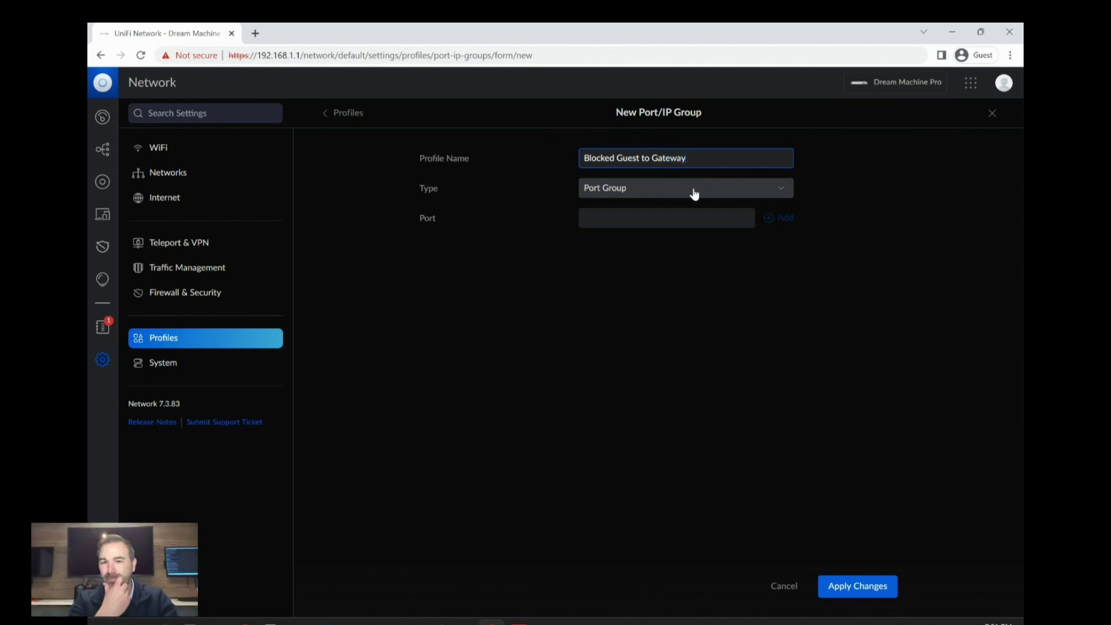
Change the new Port/IP group's profile name to "Blocked Guest to Router"
key(BackSpace)
key(BackSpace)
key(BackSpace)
key(BackSpace)
key(BackSpace)
key(BackSpace)
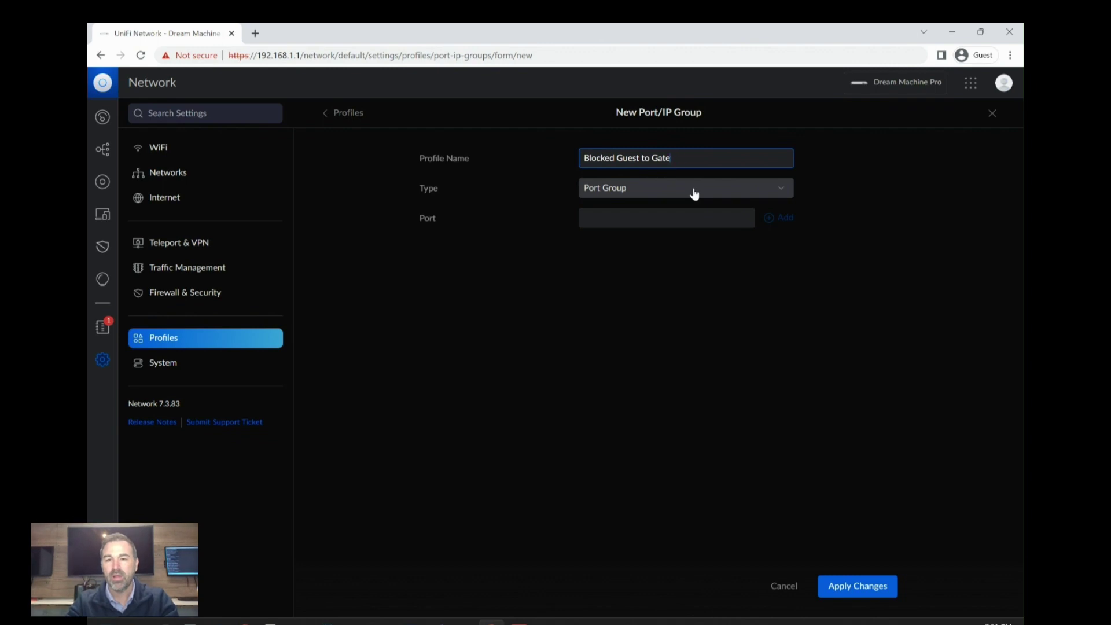
text(Roug)
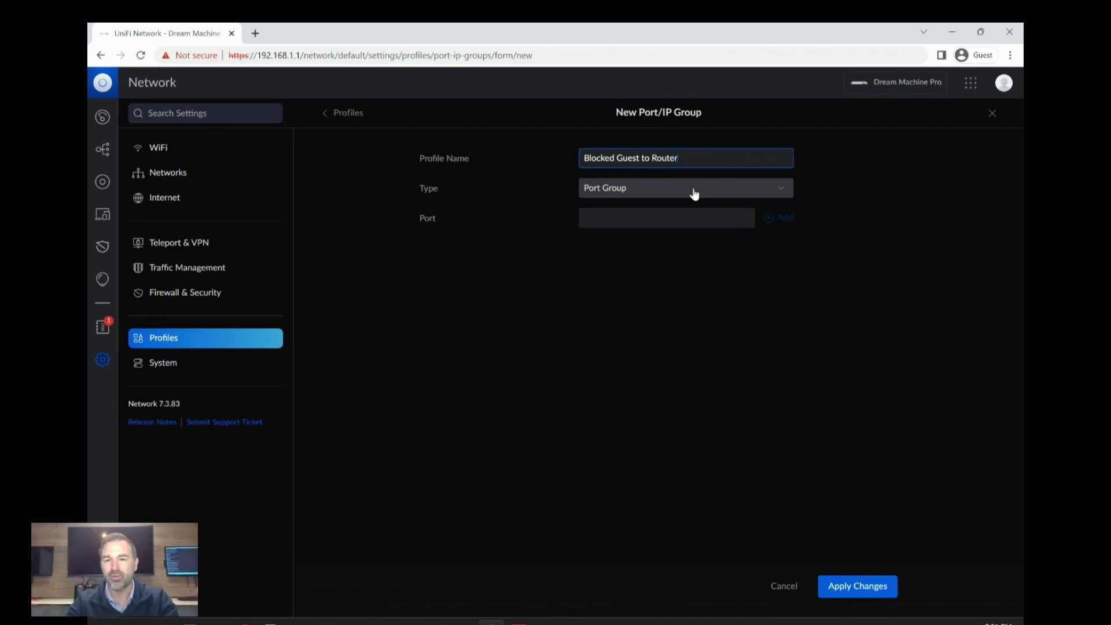
text(er)
Set the group's type to IPv4 Address/Subnet and add the address 192.168.1.1
click(662, 195)
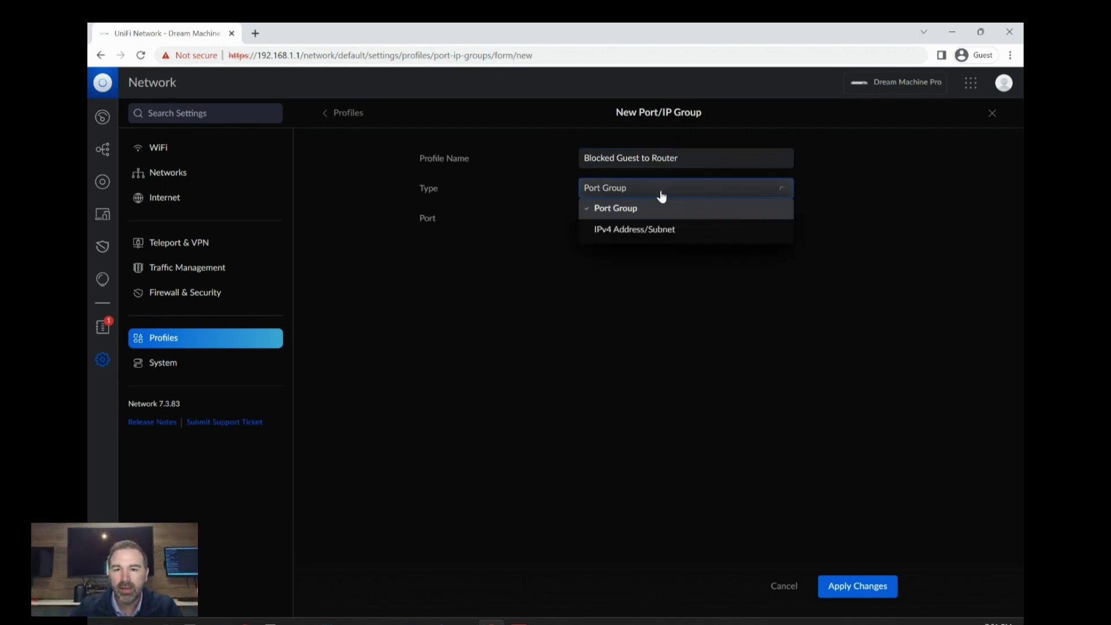
click(624, 229)
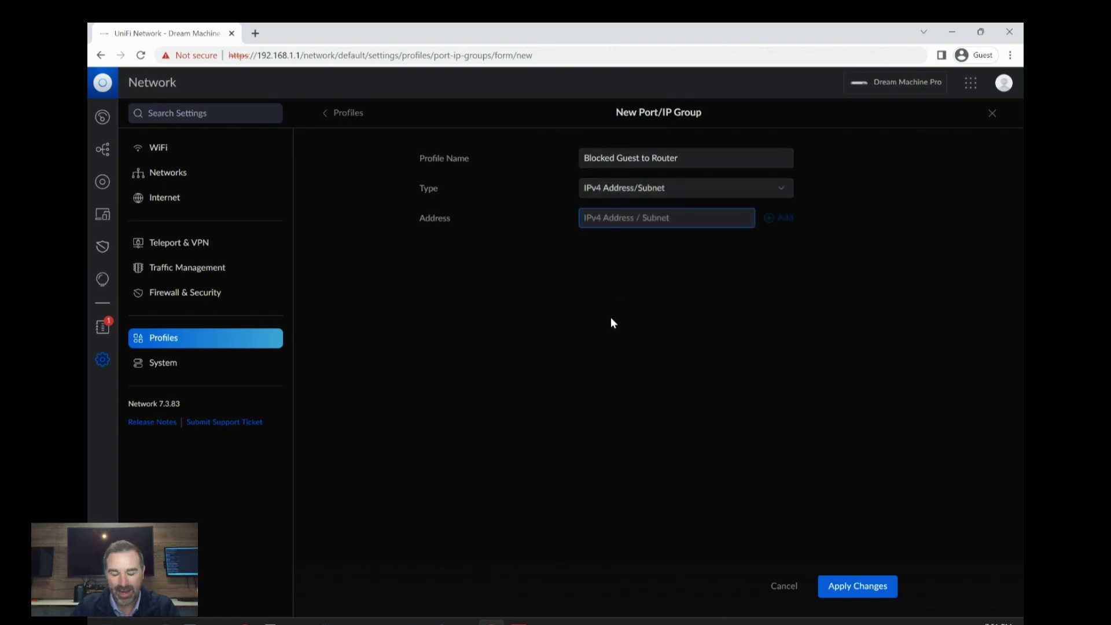
text(192.1)
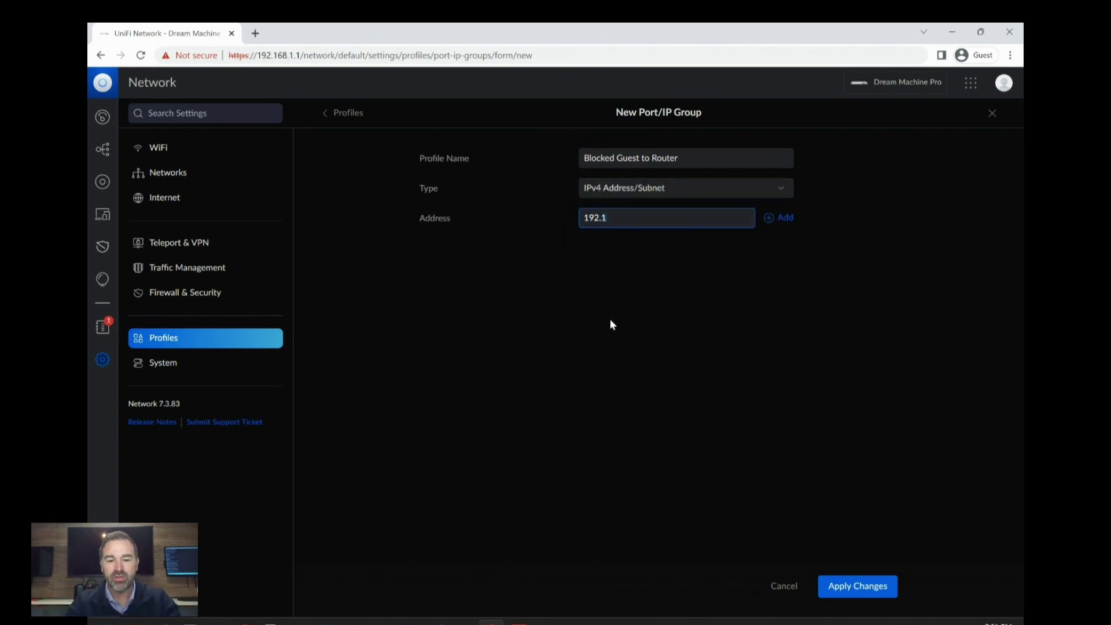
text(68.1.1)
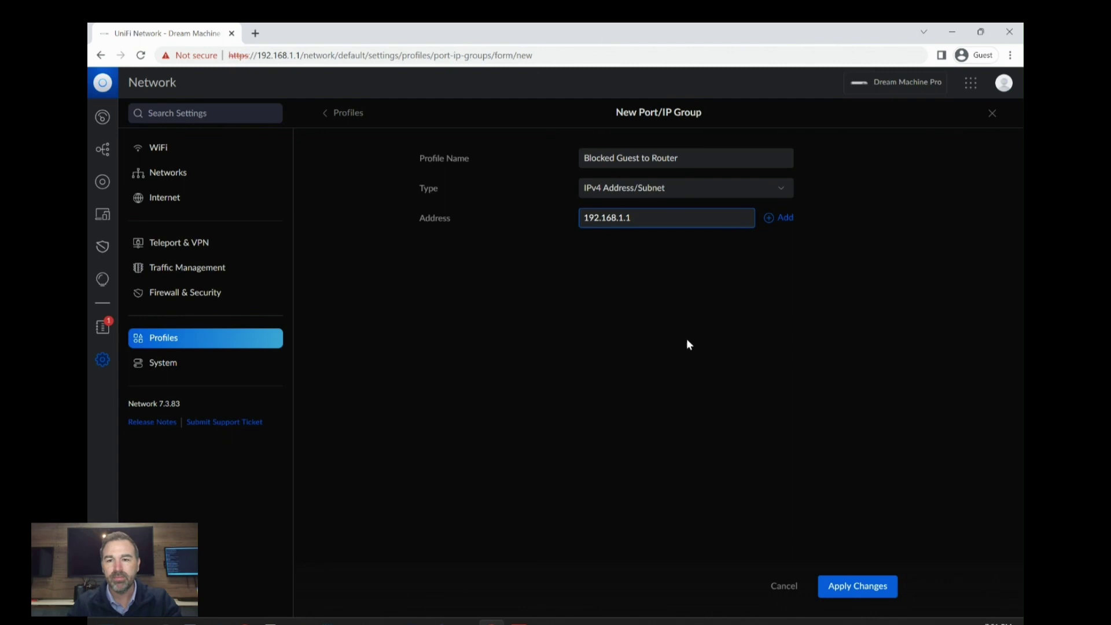
click(784, 219)
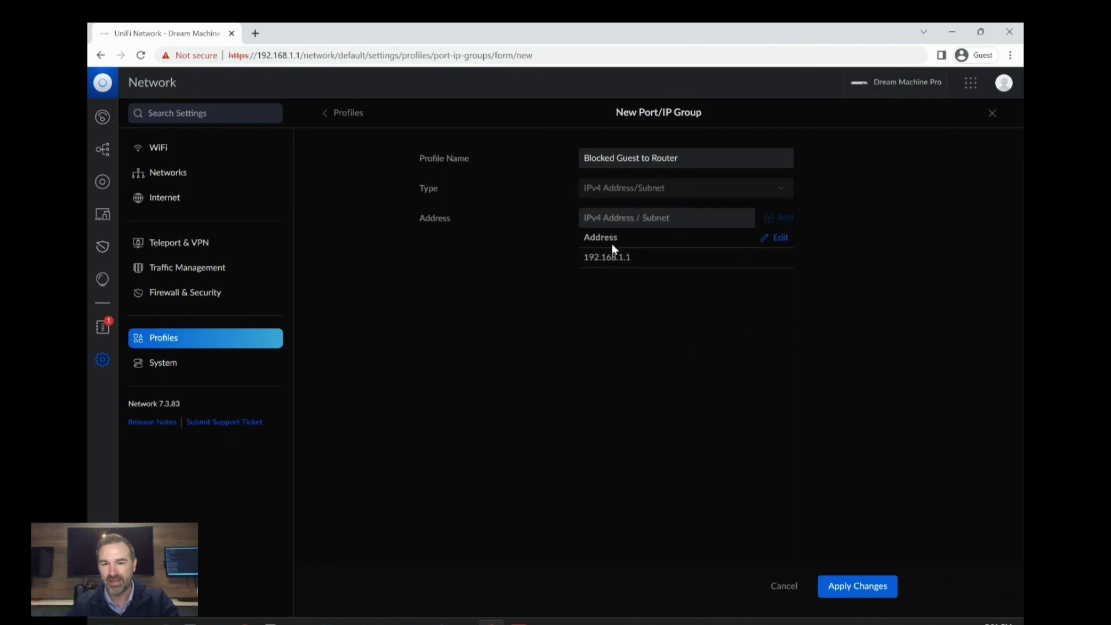
Save the new "Blocked Guest to Router" Port/IP group
click(607, 217)
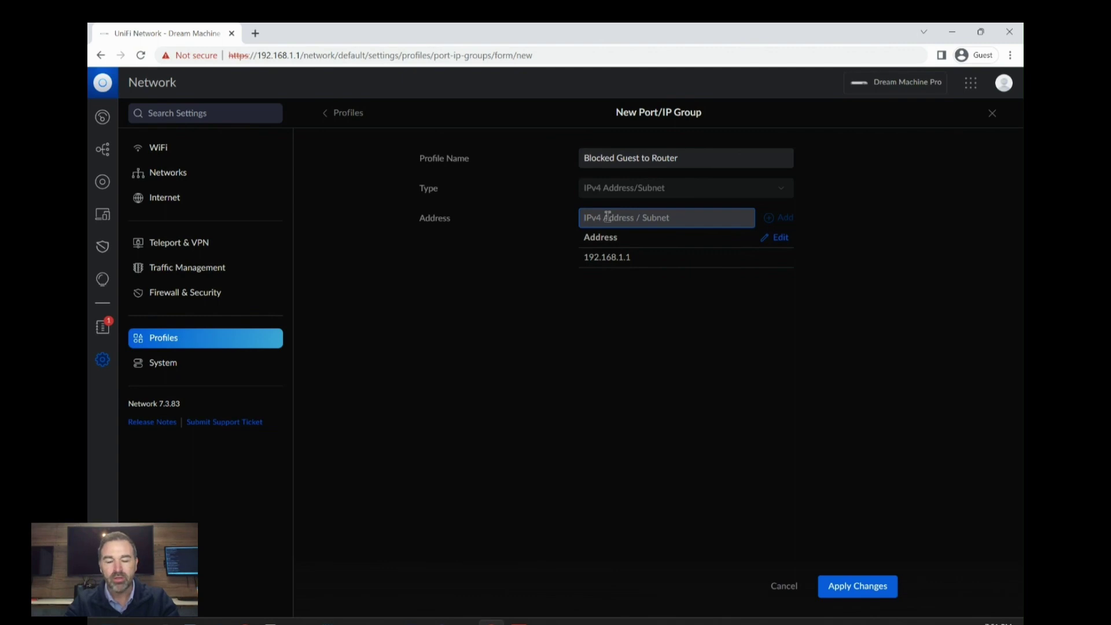
text(192.168.1.1)
key(Return)
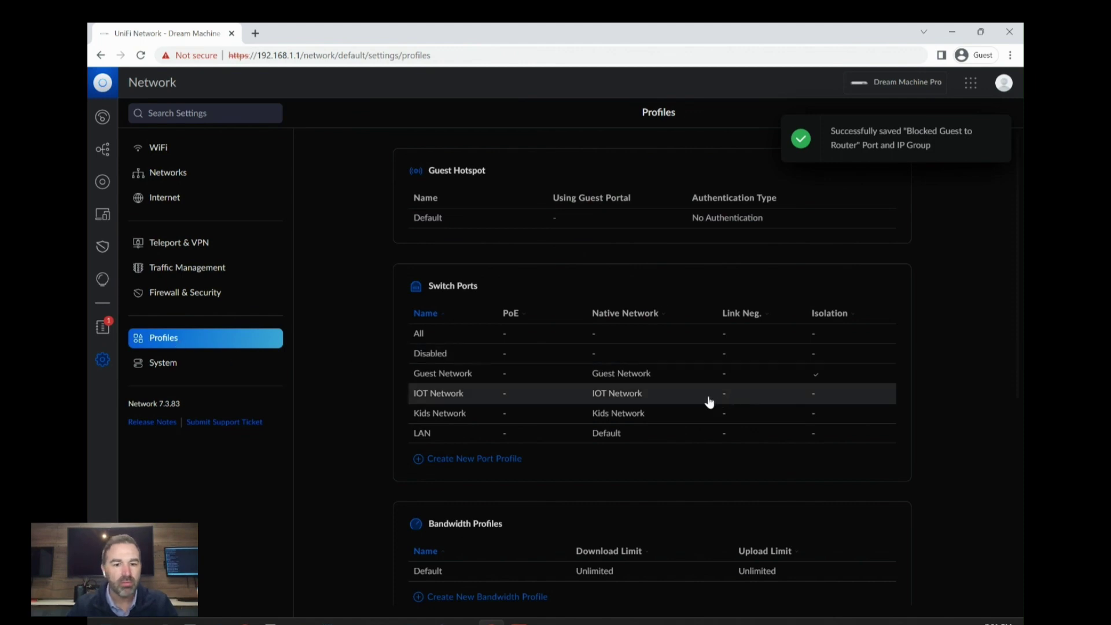
Reopen the "Blocked Guest to Router" group and add the address 192.168.2.1
scroll(719, 401, down, 6)
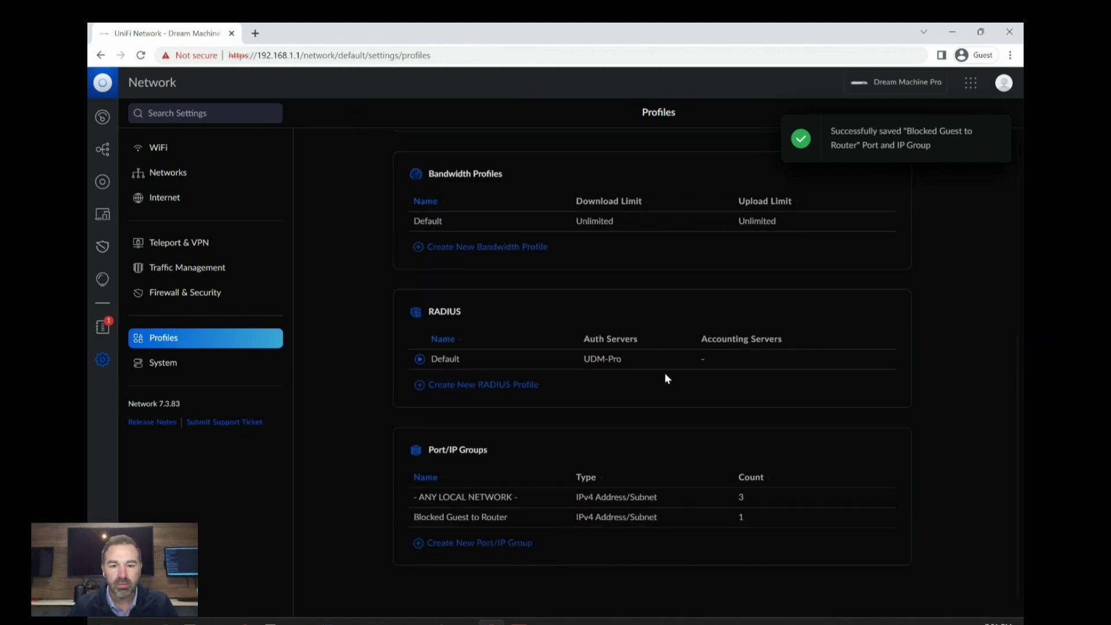
click(489, 518)
click(627, 225)
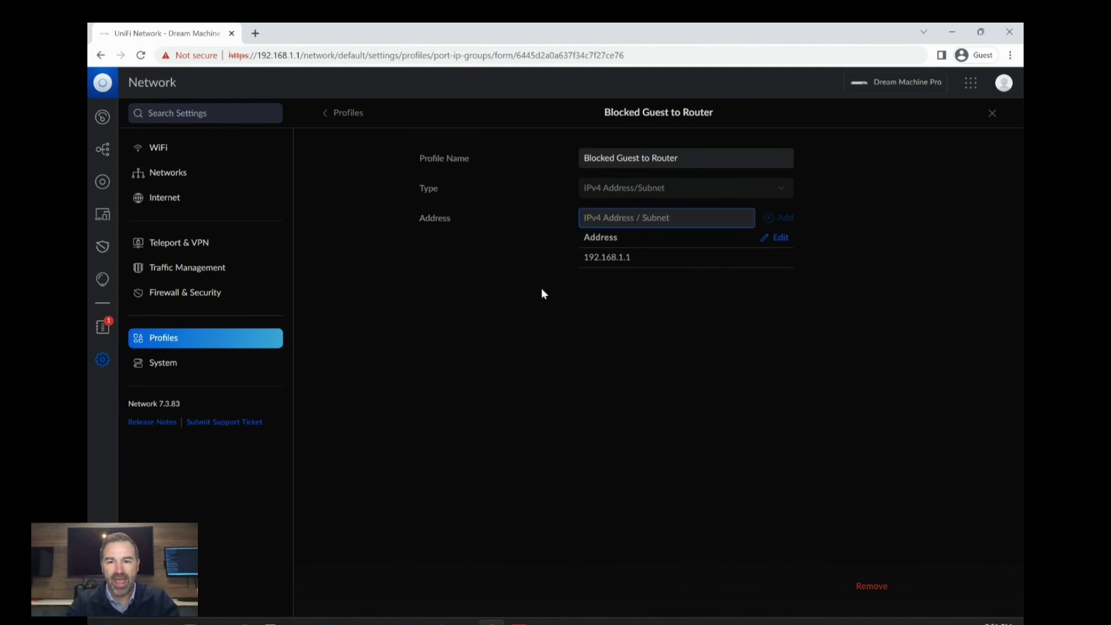
text(192.168.2.1)
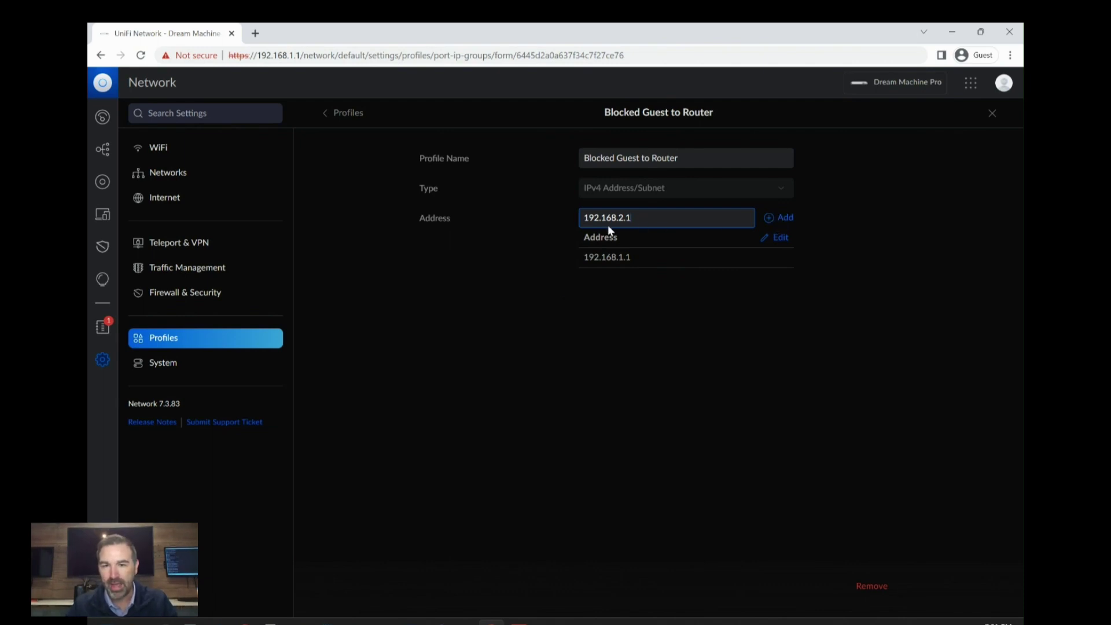
click(781, 218)
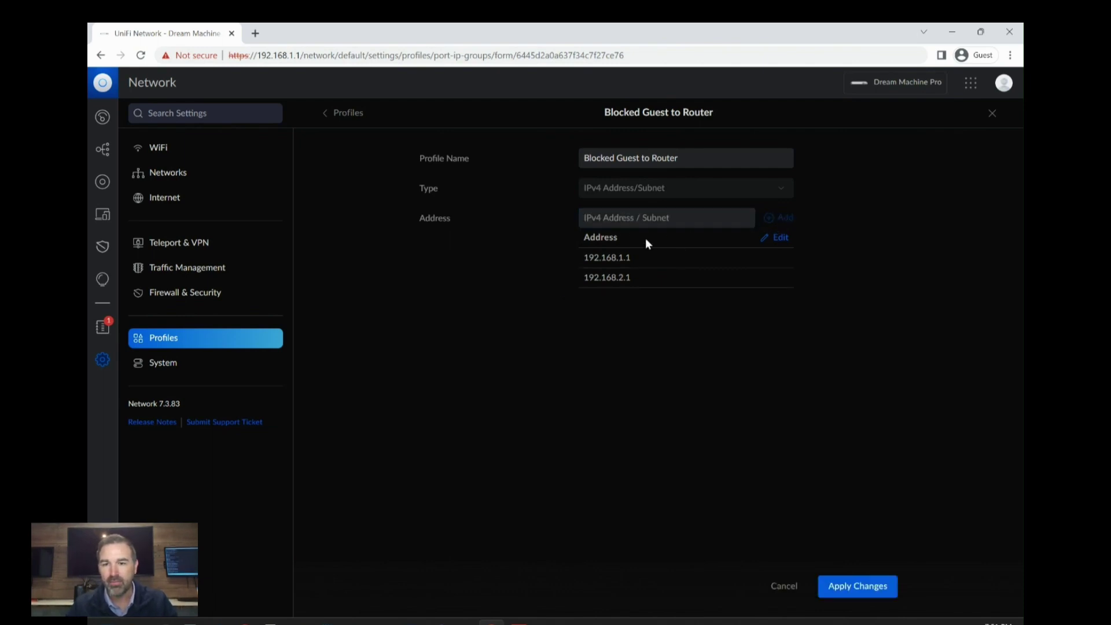
Add the address 192.168.3.1 to the "Blocked Guest to Router" group and apply the changes
click(618, 219)
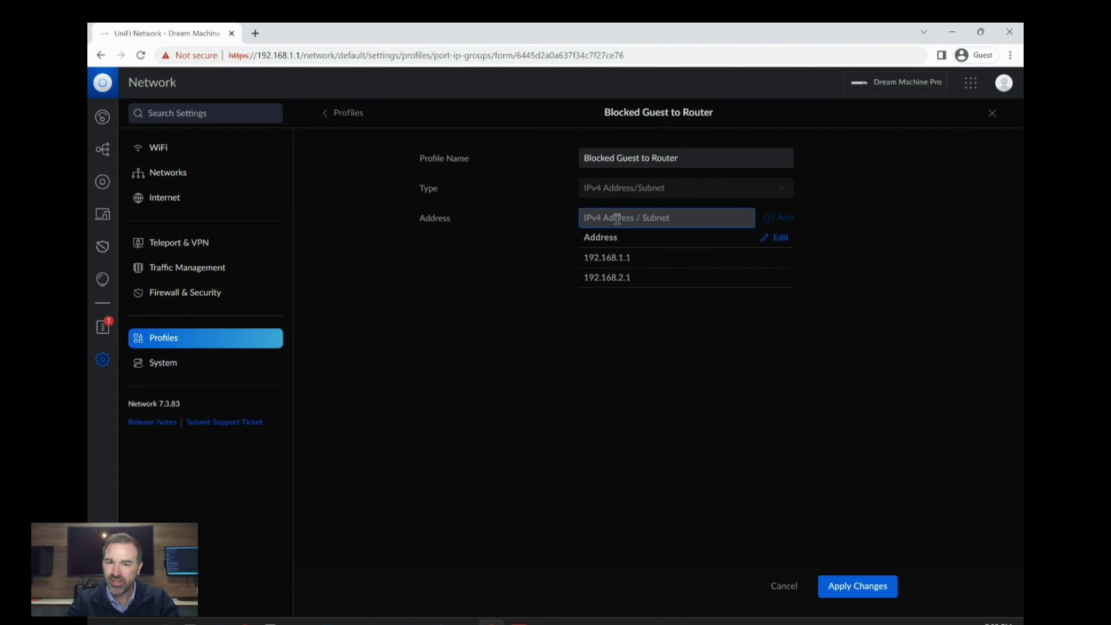
text(192.168.3.1)
click(781, 218)
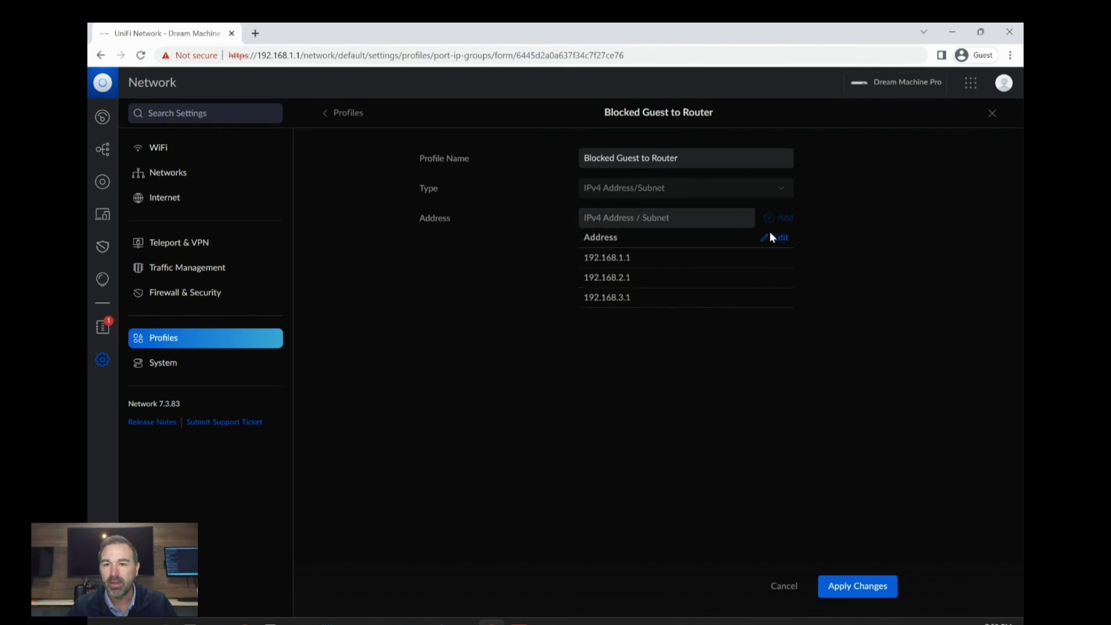
click(862, 588)
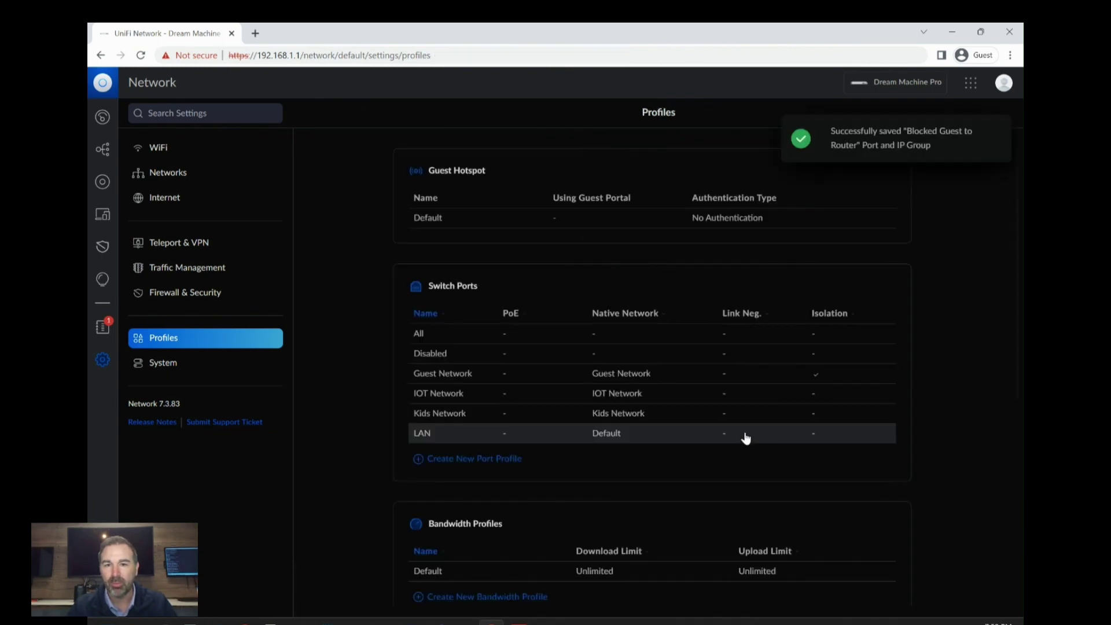
Start another Port/IP group with the profile name "DROP IOT to Router"
scroll(465, 511, down, 6)
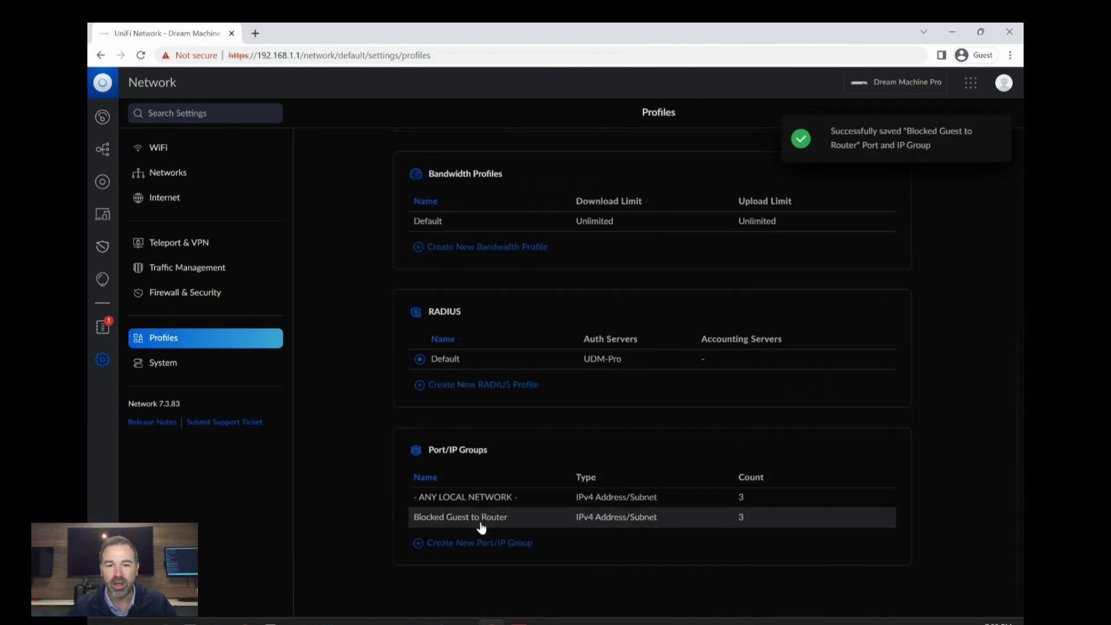
click(480, 542)
click(618, 160)
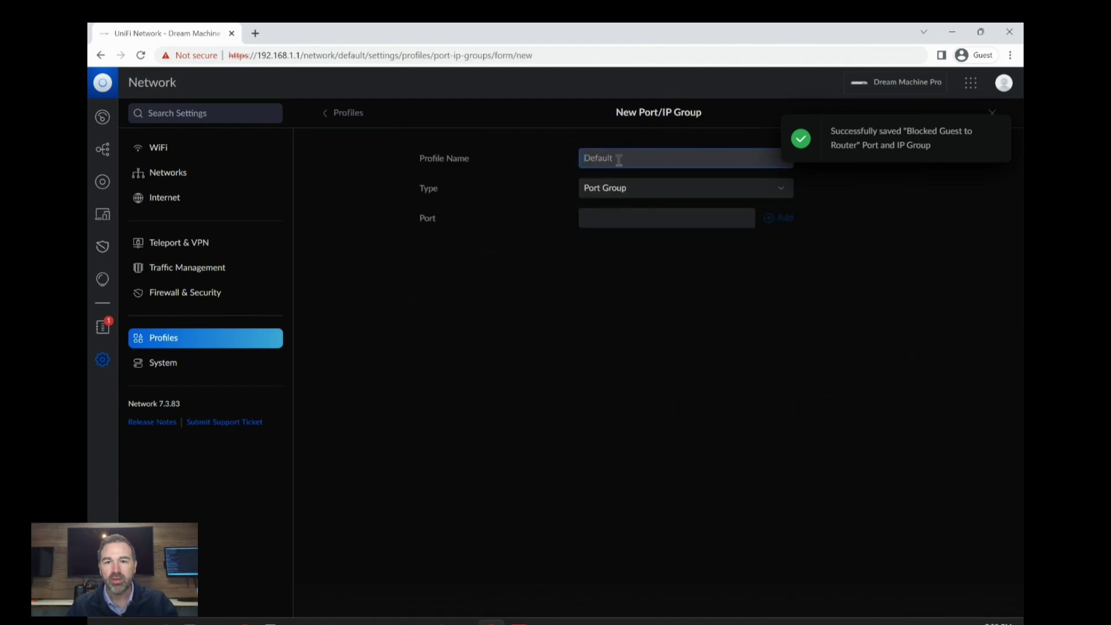
text(Blokc)
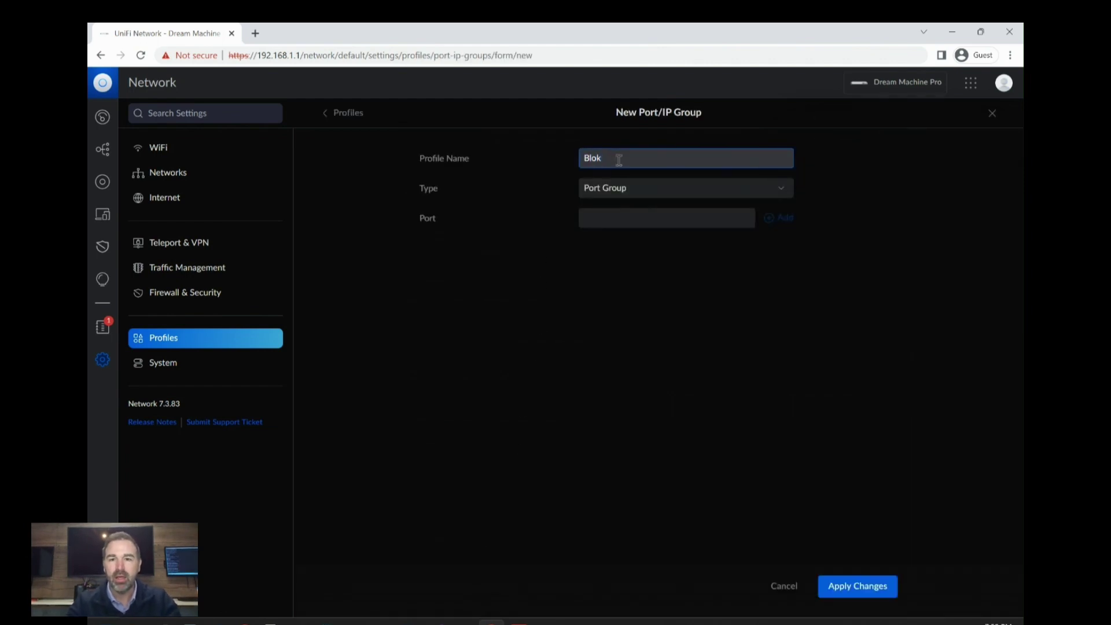
key(BackSpace)
text(DROP IOT to Router)
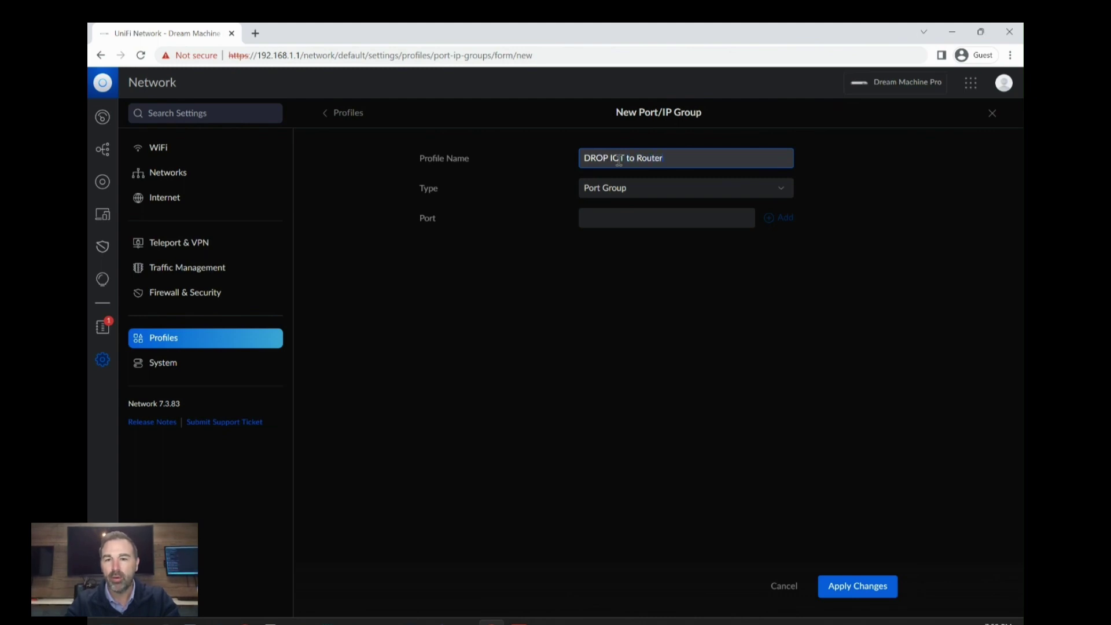
Set the "DROP IOT to Router" group's type to IPv4 Address/Subnet and add the address 192.168.1.1
click(626, 197)
click(617, 227)
click(607, 217)
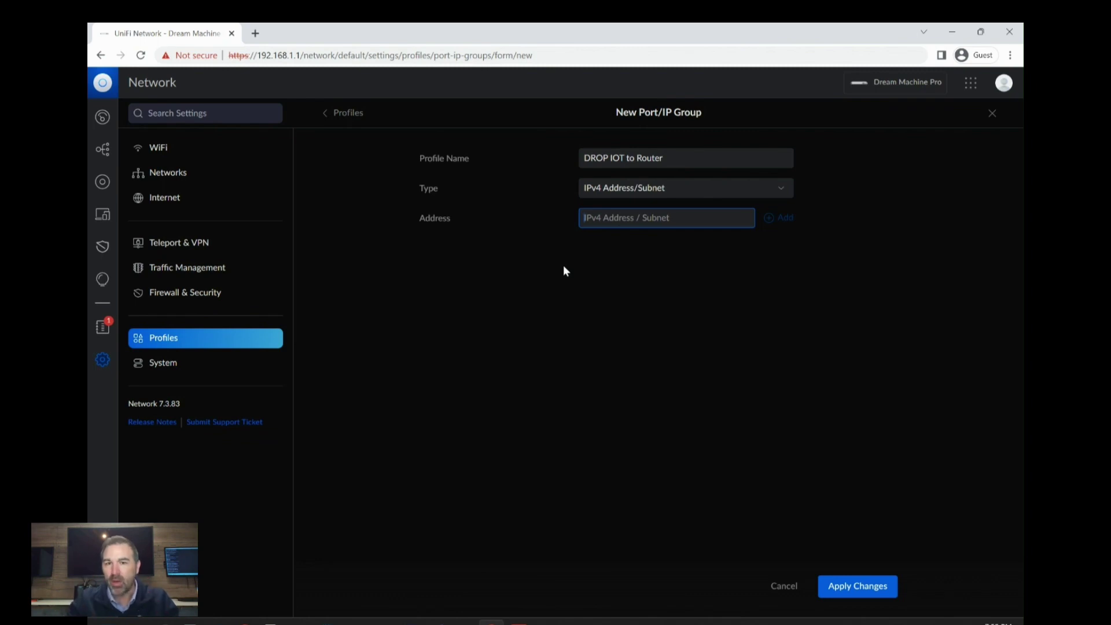
text(192.1)
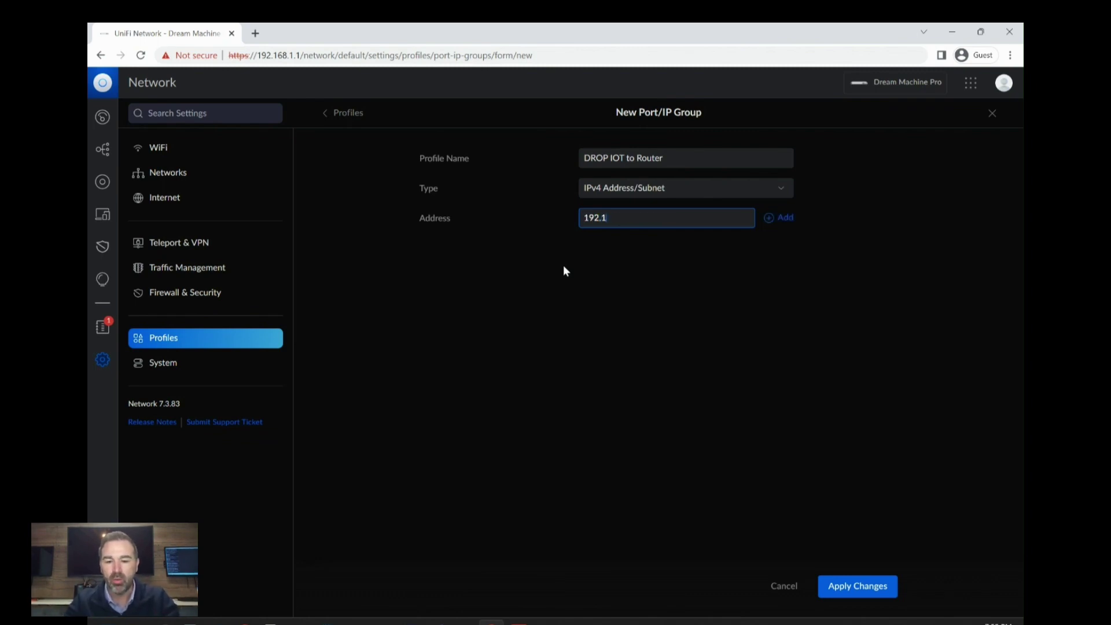
text(68.1.1)
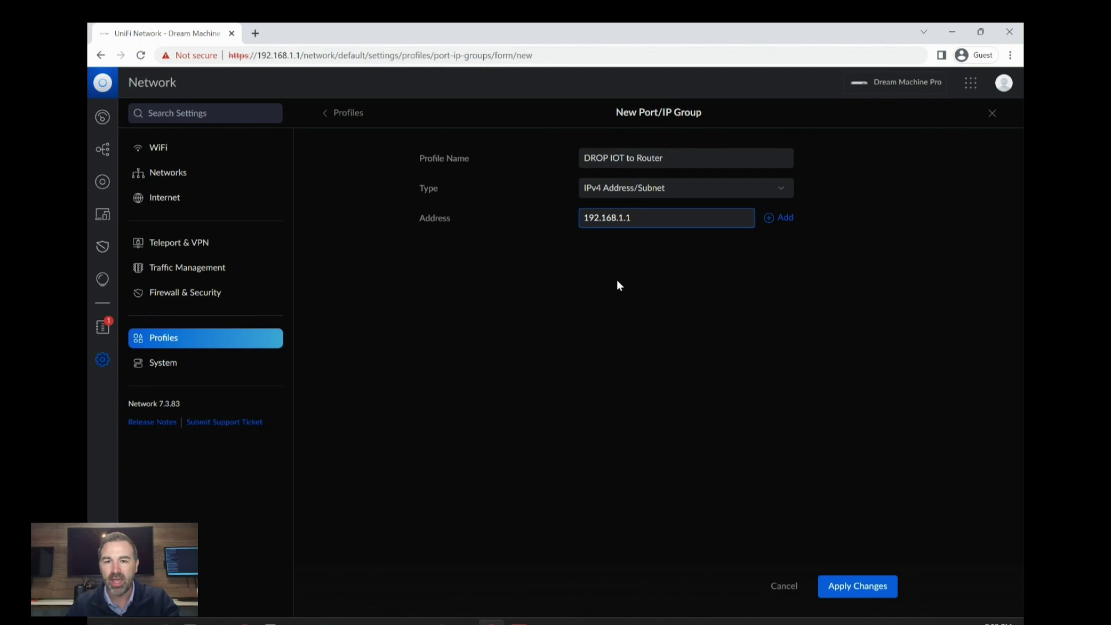
click(783, 222)
Add the address 192.168.2.1 to the "DROP IOT to Router" group
click(611, 218)
text(192.1)
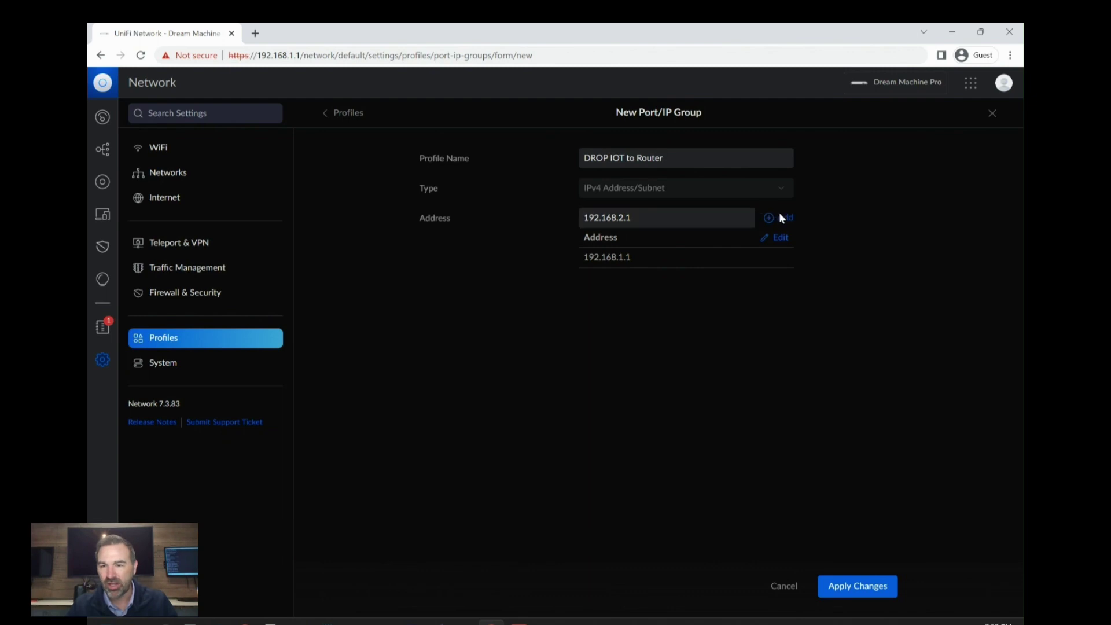
click(779, 215)
Add the address 192.168.99.1 to the "DROP IOT to Router" group and apply the changes
click(610, 216)
text(1)
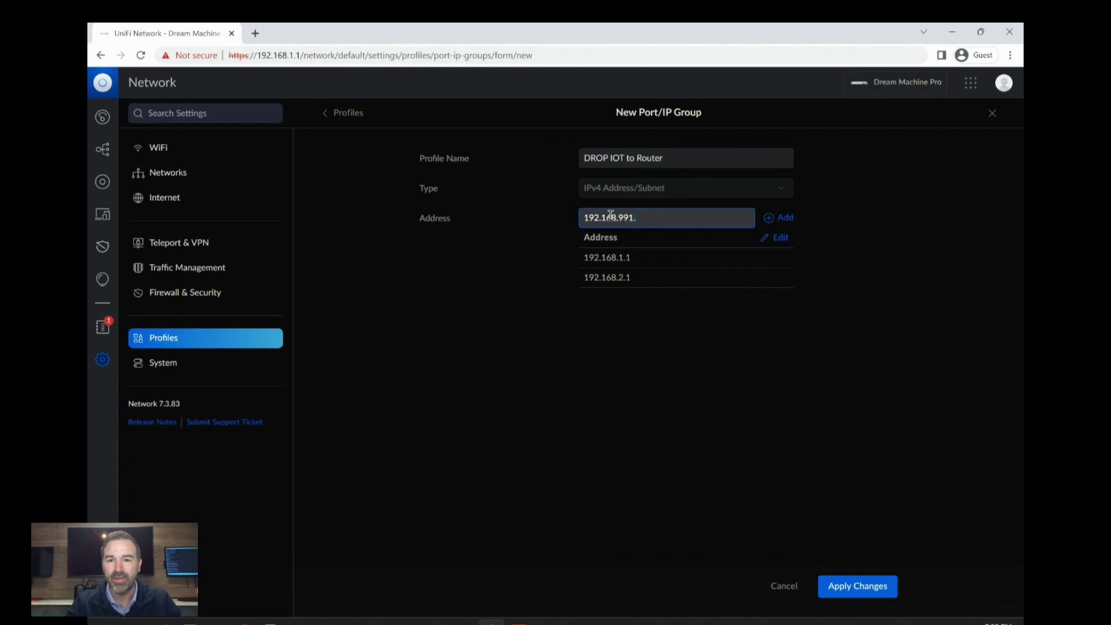
text(92.168.99.)
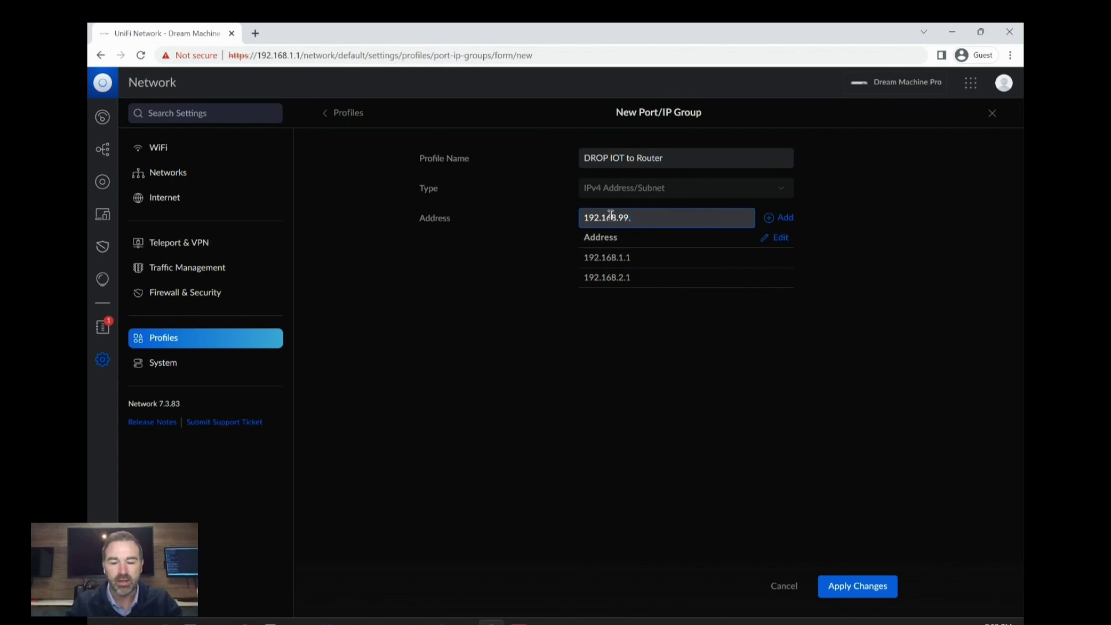
text(1)
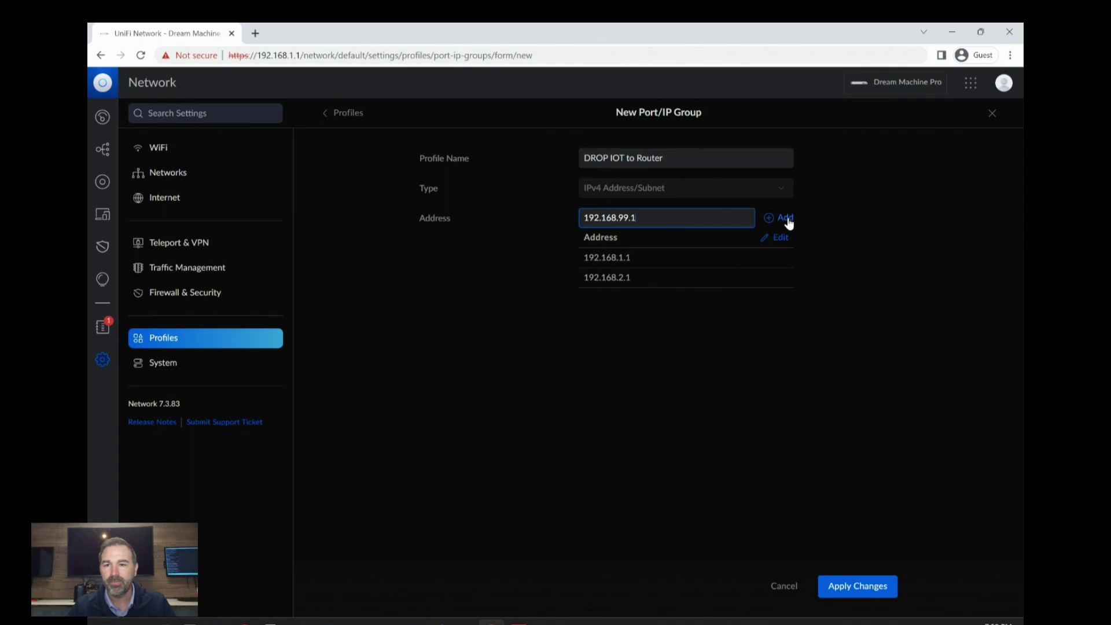
click(786, 218)
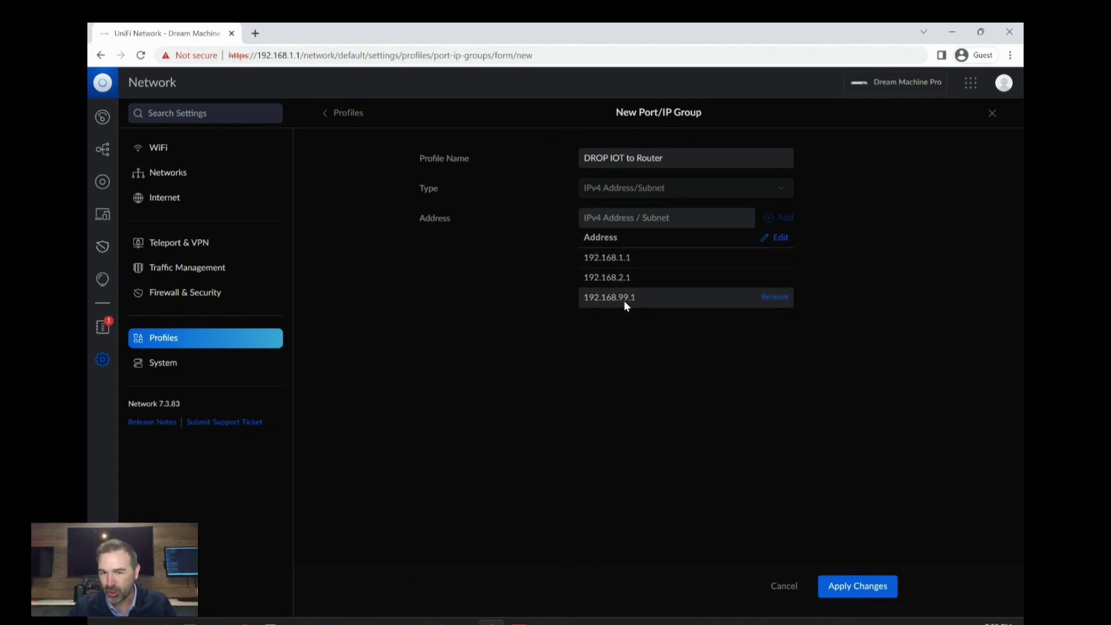
click(857, 587)
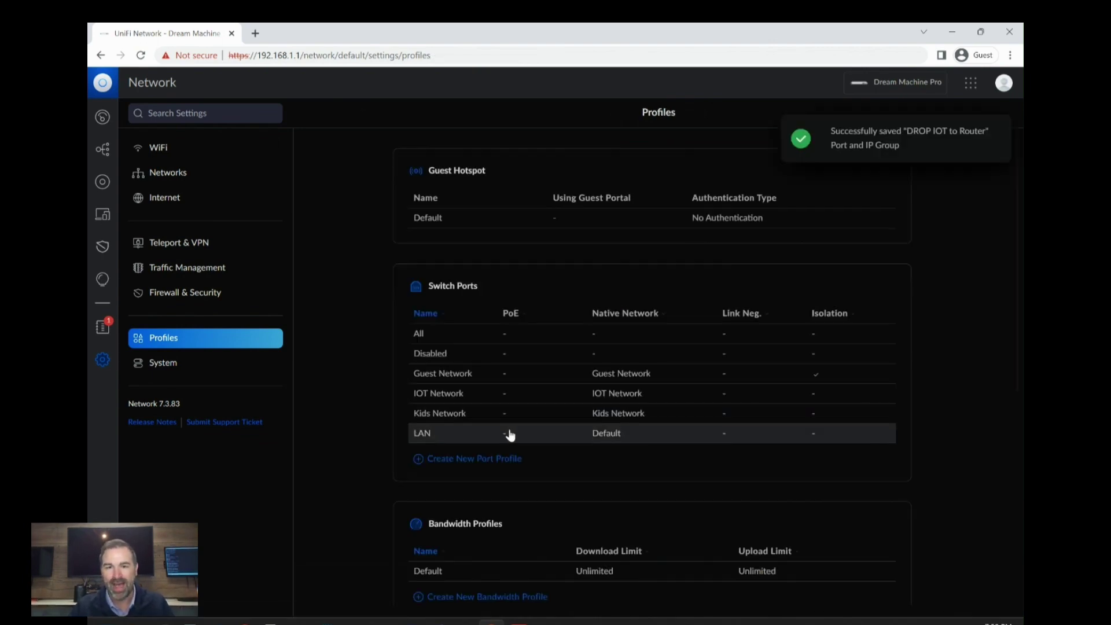
Start another Port/IP group with the profile name "Guest Router"
scroll(509, 431, down, 6)
click(485, 543)
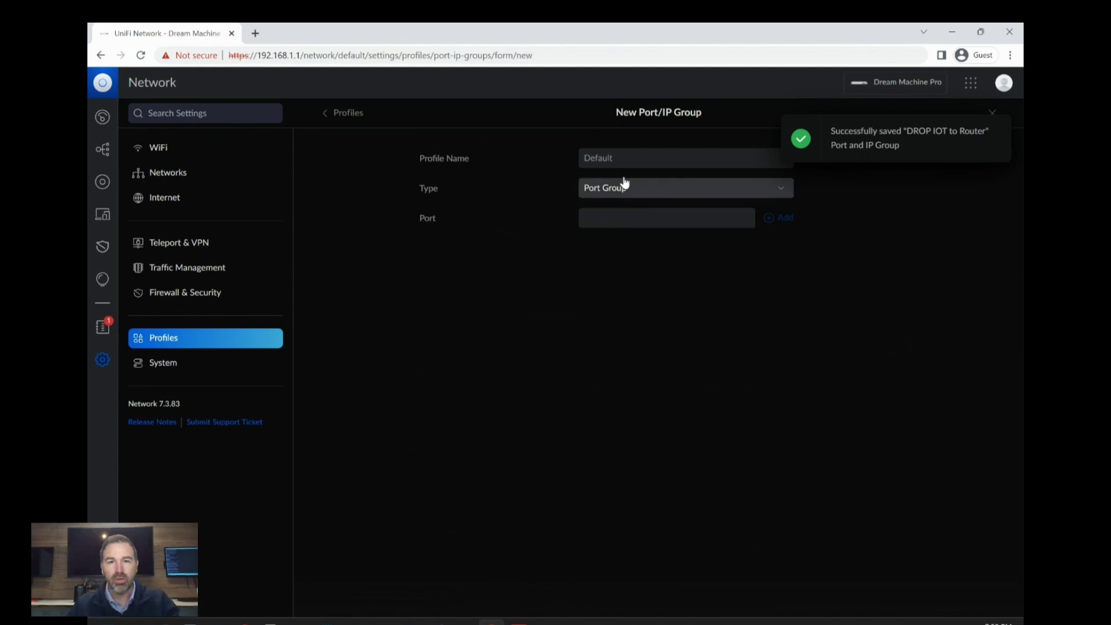
click(622, 156)
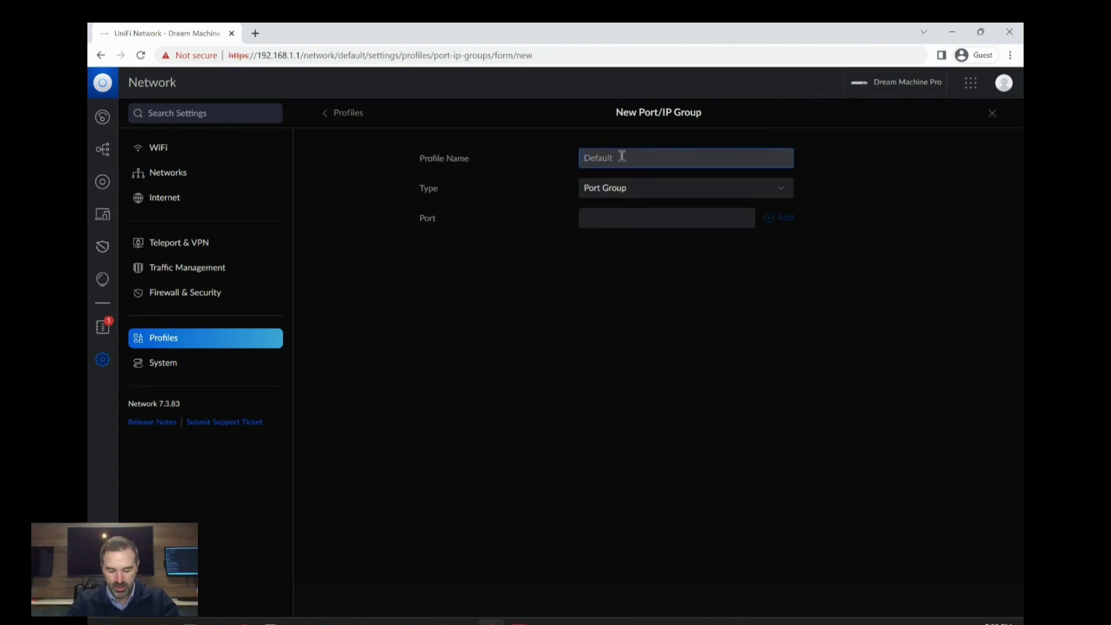
text(Guest R)
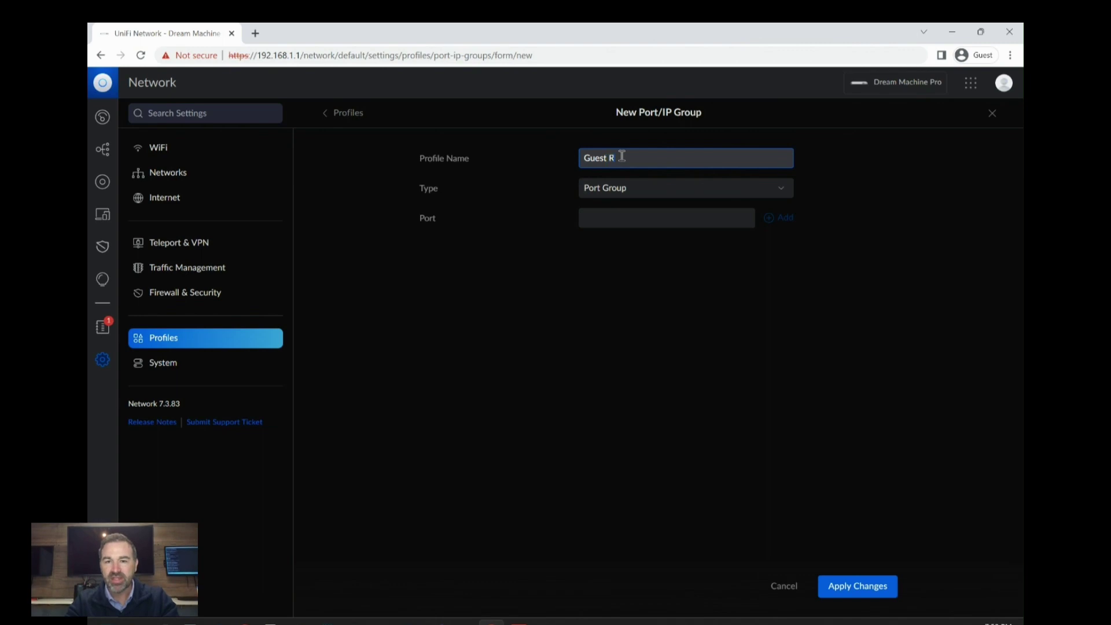
text(outer)
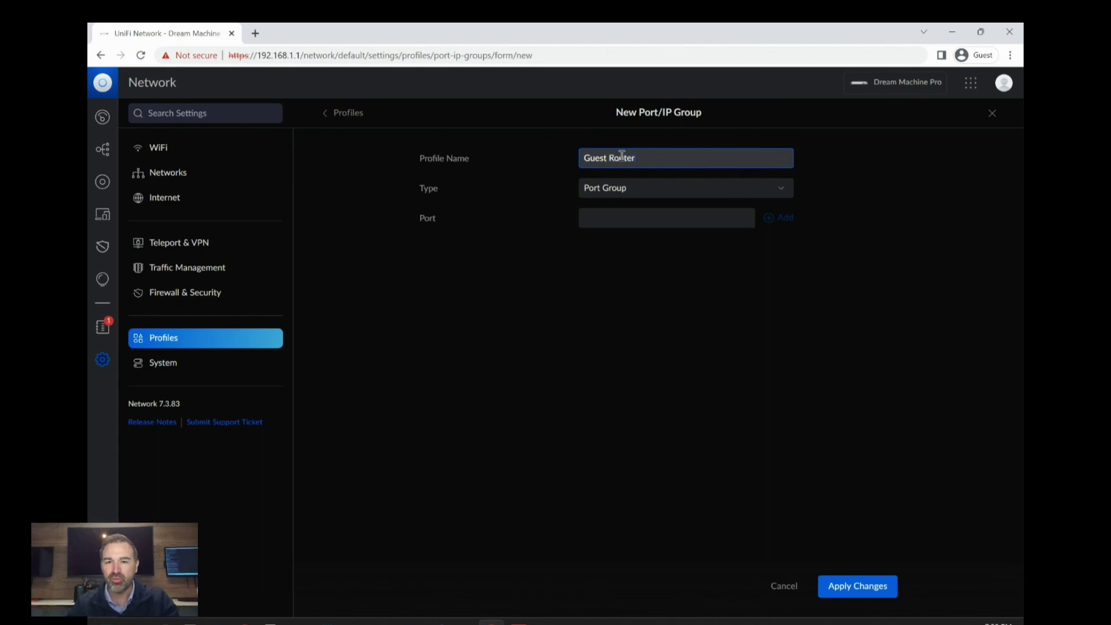
Set the "Guest Router" group's type to IPv4 Address/Subnet, add the address 192.168.99.1 and apply the changes
click(630, 190)
click(625, 226)
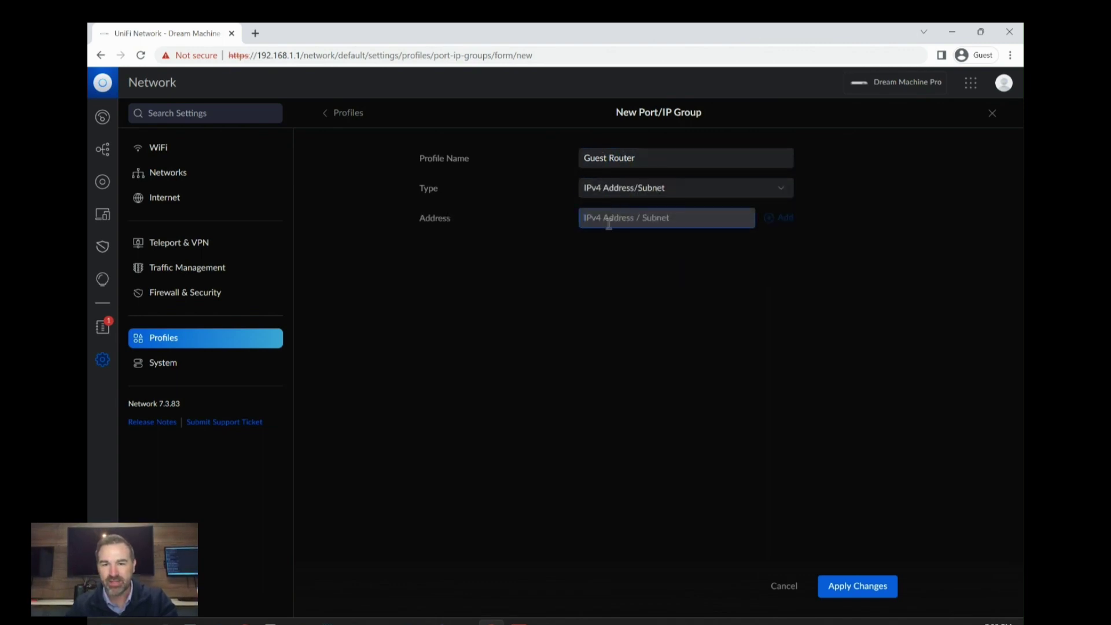
text(192.168.199)
key(BackSpace)
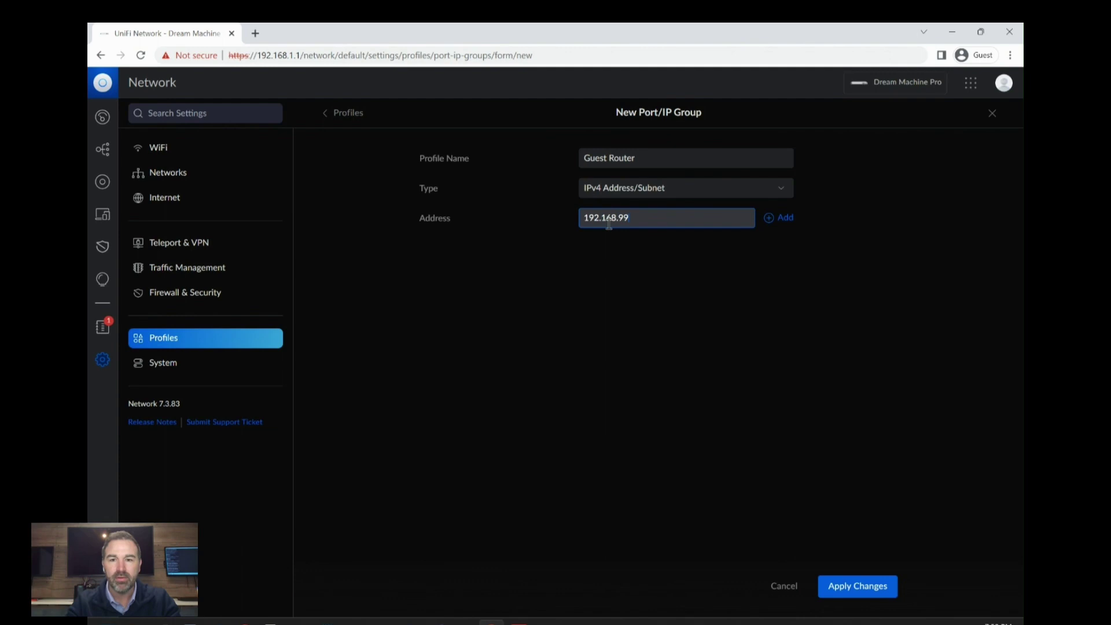
click(783, 218)
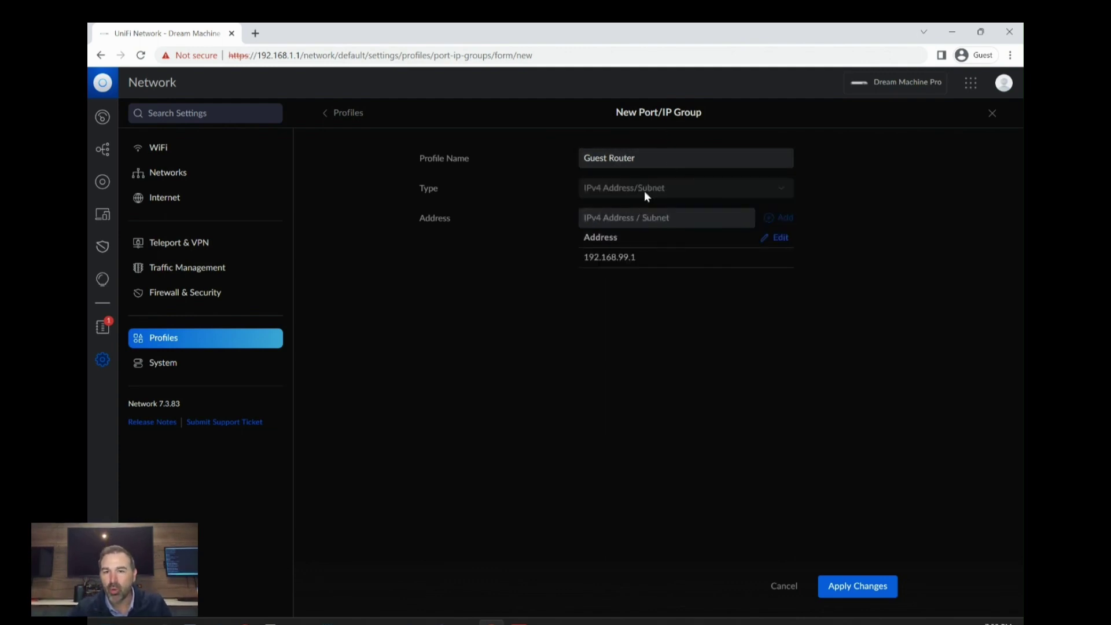
click(855, 586)
Start another Port/IP group with the profile name "IOT Router"
scroll(578, 394, down, 7)
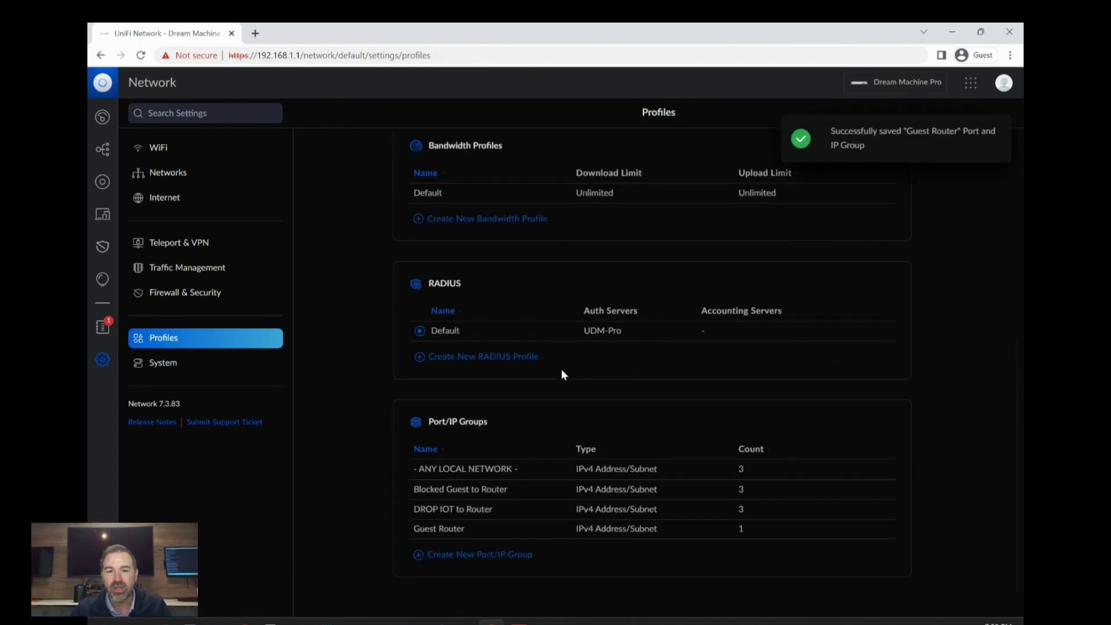
click(490, 554)
click(604, 162)
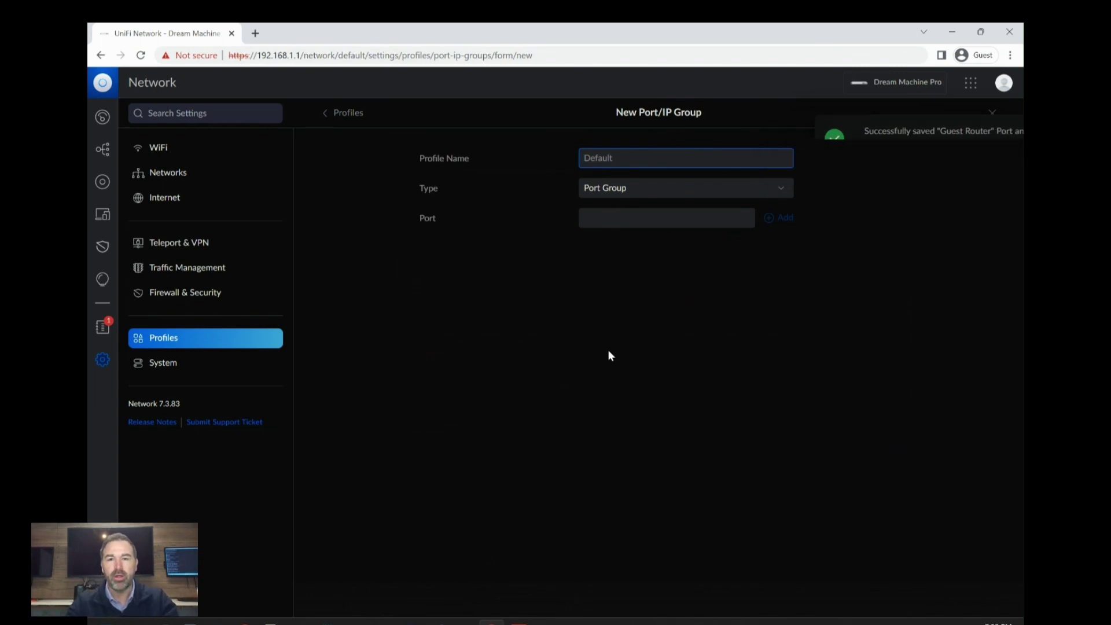
text(IOT Router)
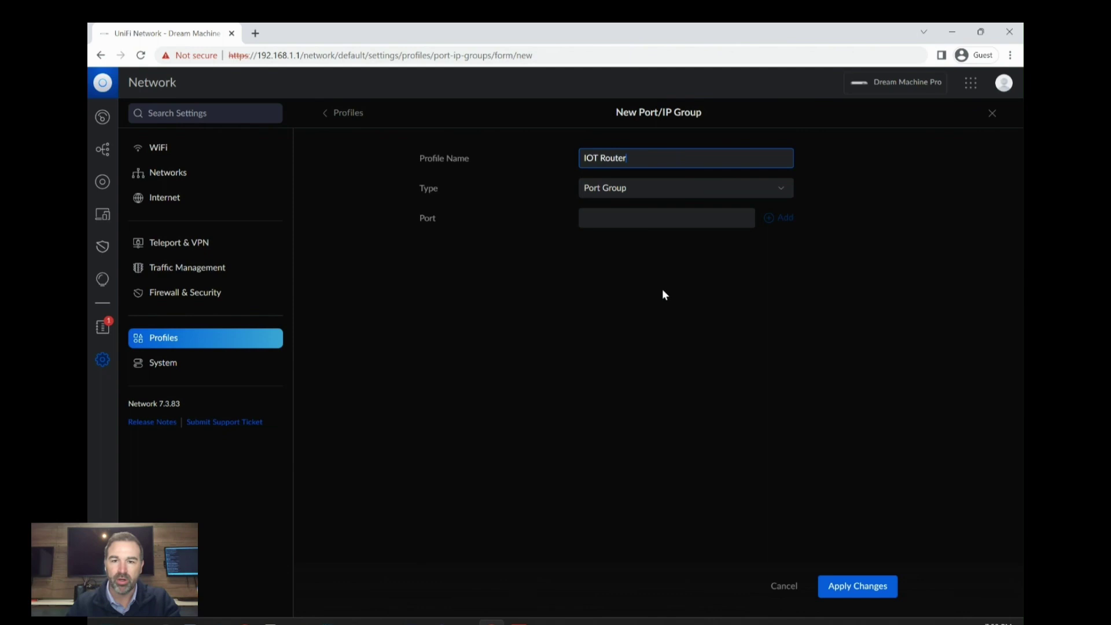
Set the "IOT Router" group's type to IPv4 Address/Subnet, add the address 192.168.3.1 and apply the changes
click(620, 193)
click(623, 229)
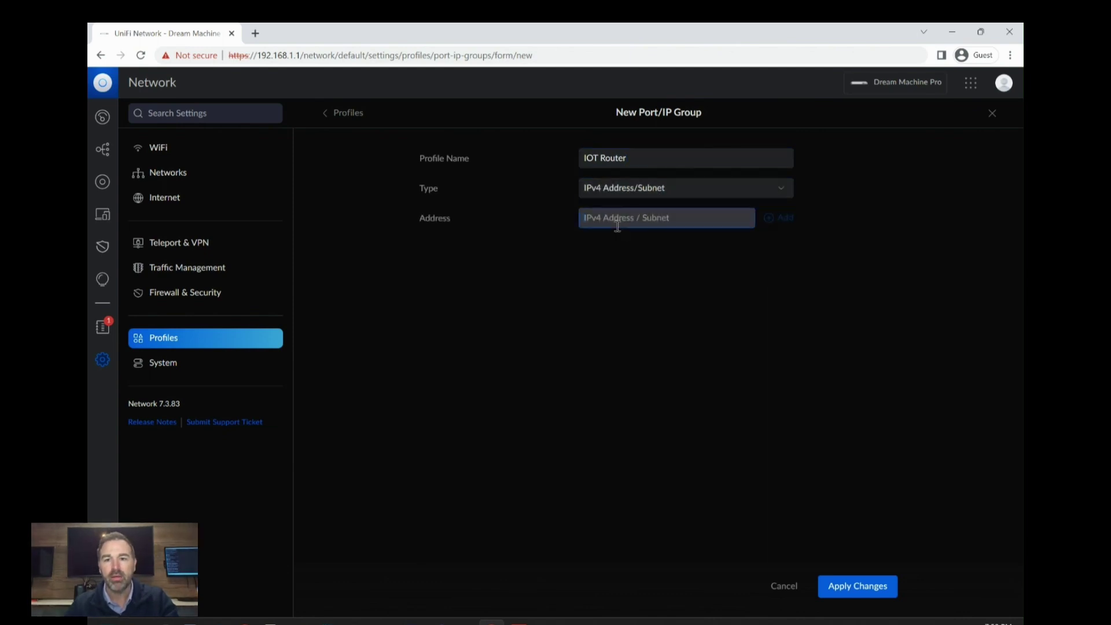
text(192.168.)
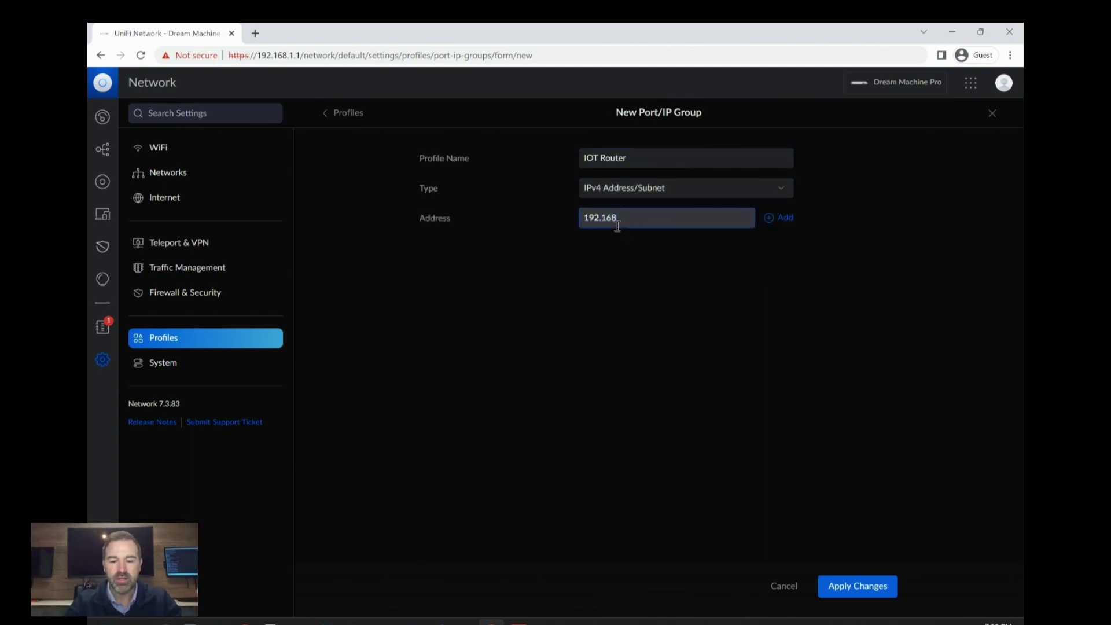
text(3.1)
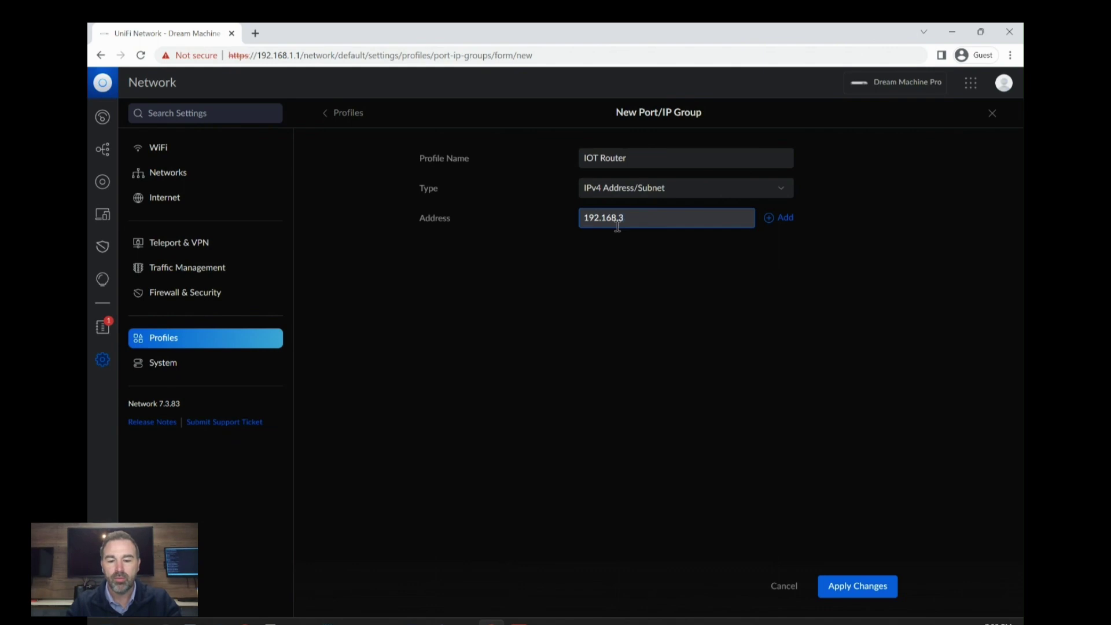
click(831, 587)
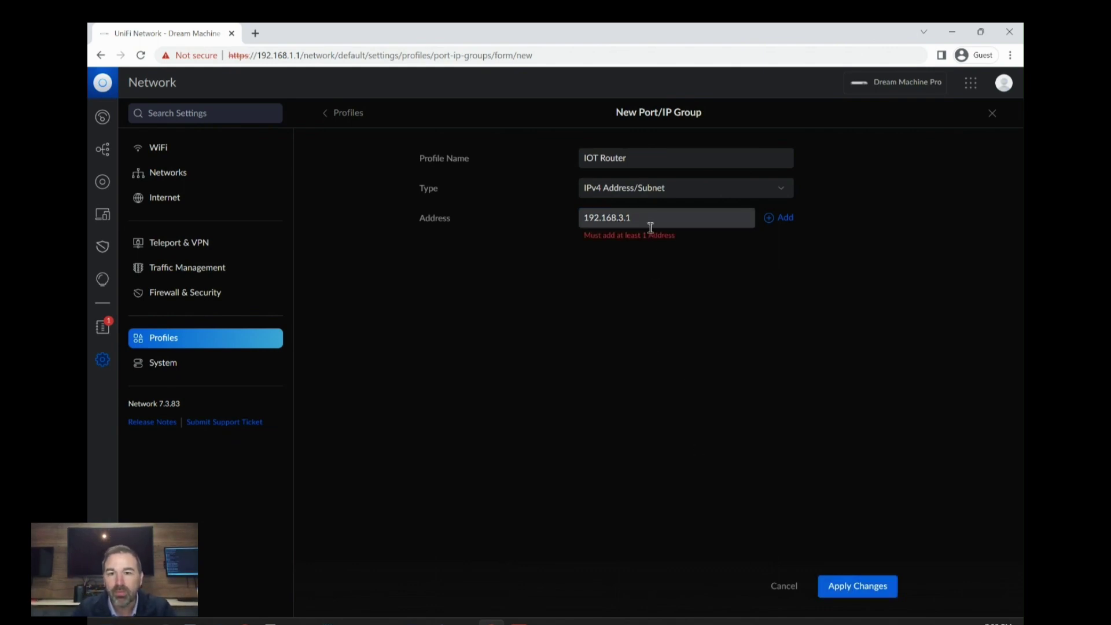
click(789, 218)
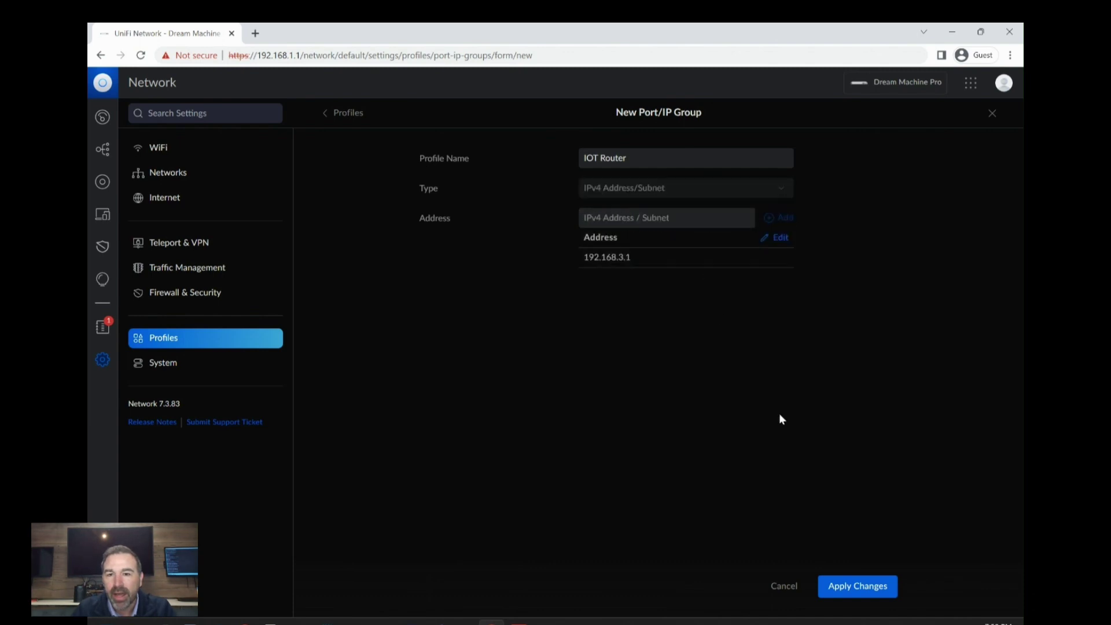
click(858, 590)
Rename the "Blocked Guest to Router" Port/IP group as "DROP Guest to Router" and apply the change
scroll(664, 484, down, 7)
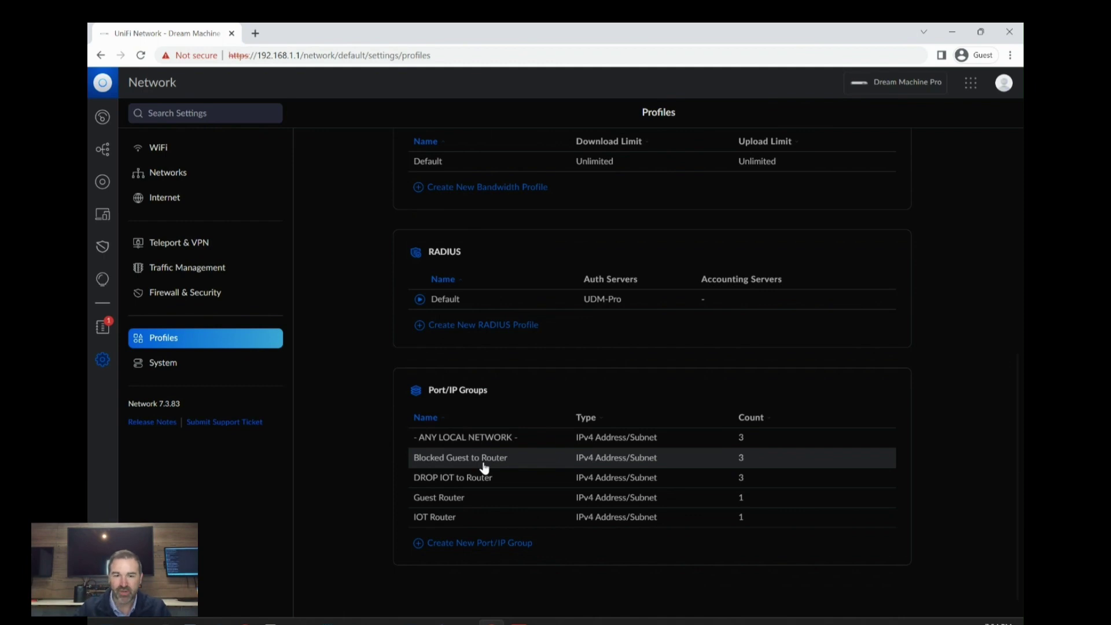
click(449, 459)
click(619, 158)
double_click(595, 159)
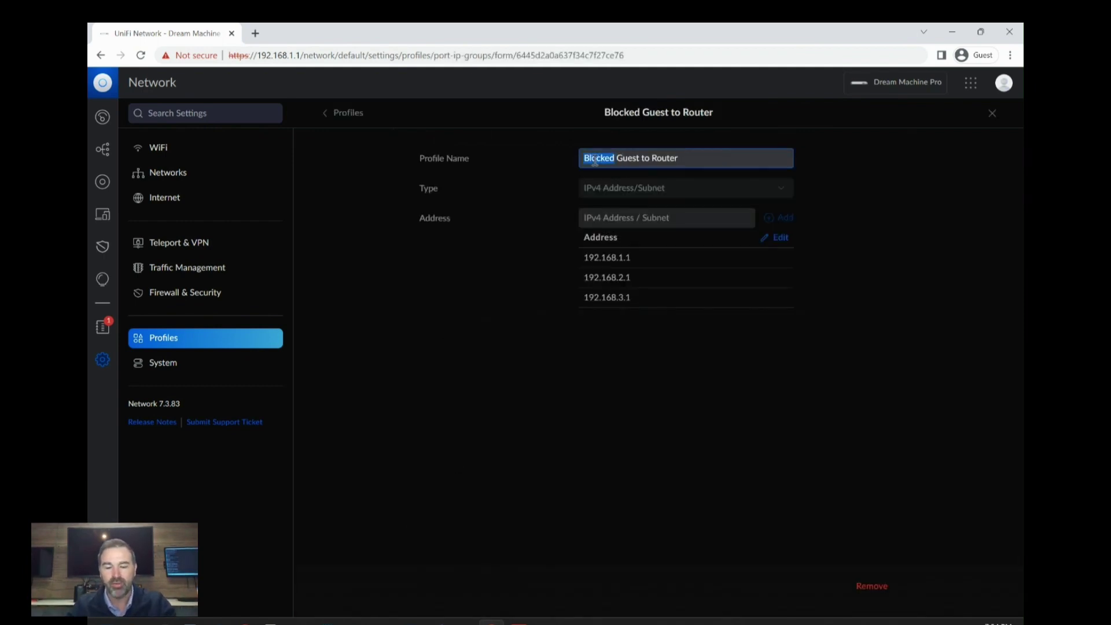
text(DROP)
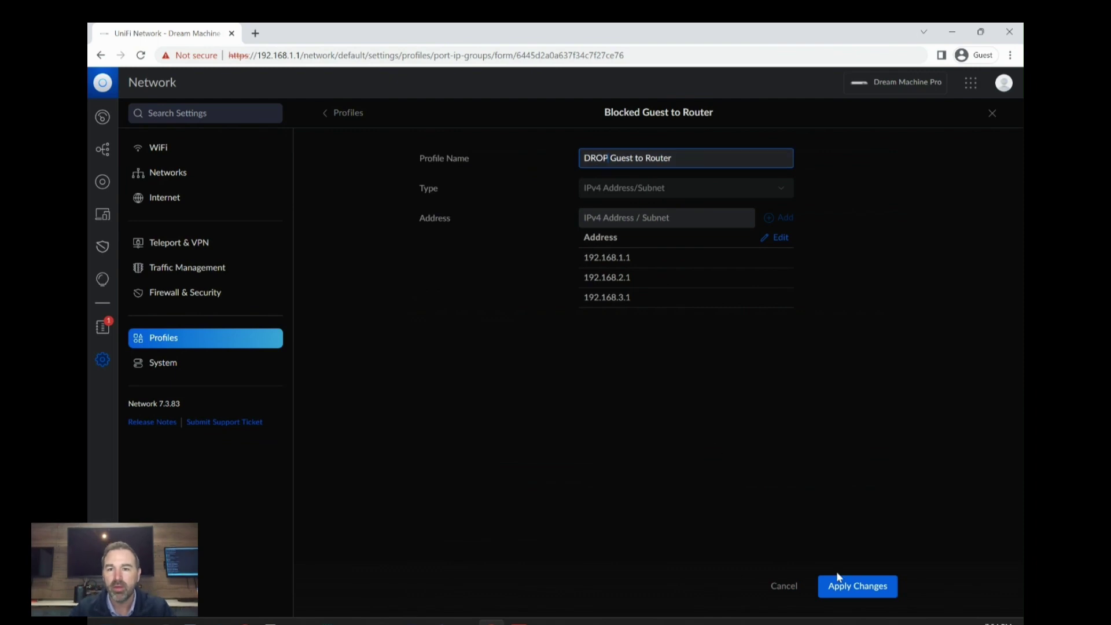
click(863, 585)
scroll(509, 490, down, 6)
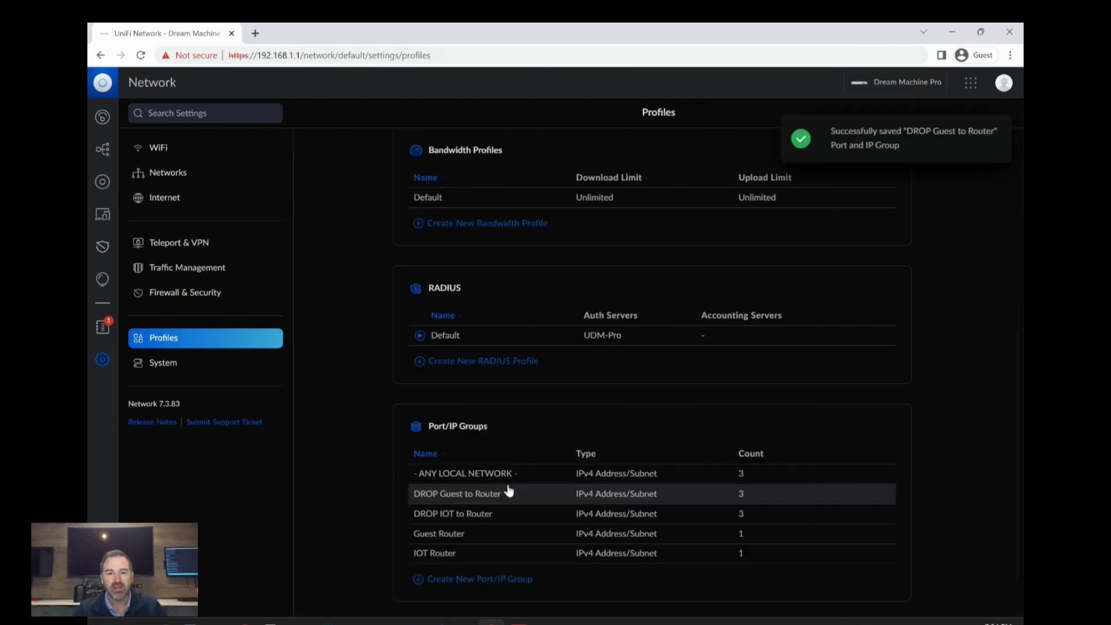
scroll(508, 490, down, 1)
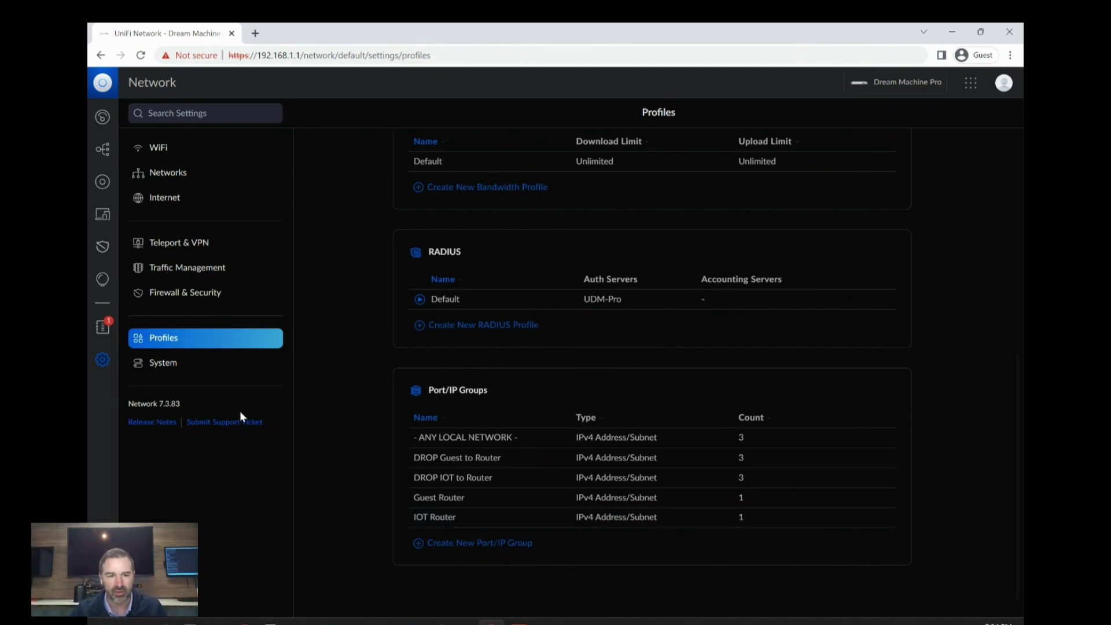
Start a new firewall rule from the LAN rules in Firewall & Security and set its type to LAN Local
click(186, 300)
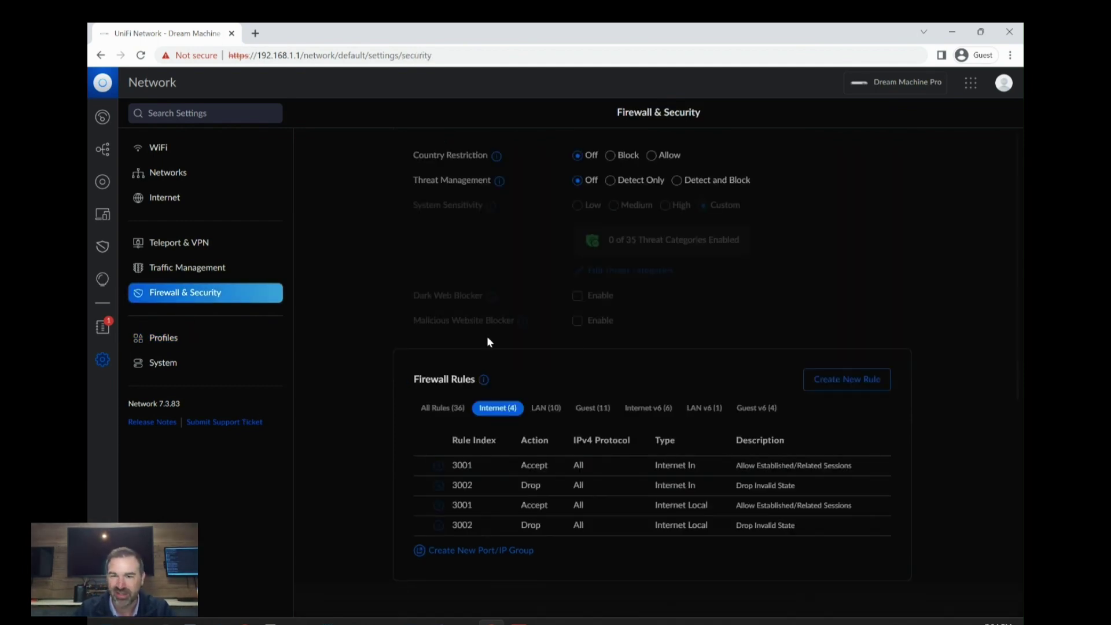
click(545, 408)
scroll(578, 390, down, 3)
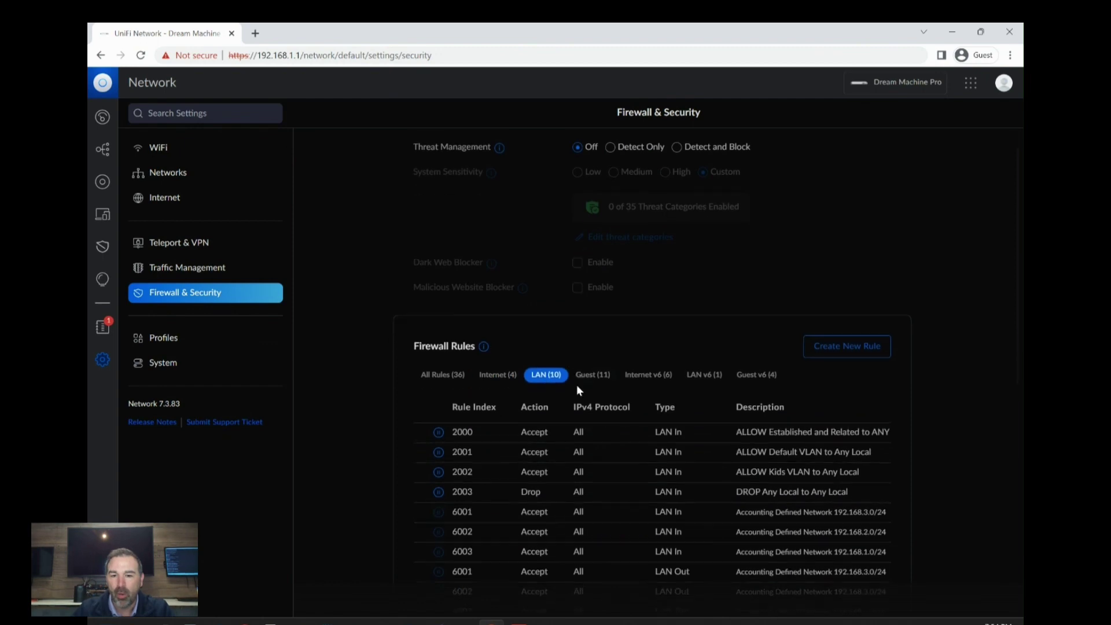
scroll(578, 390, down, 1)
click(841, 137)
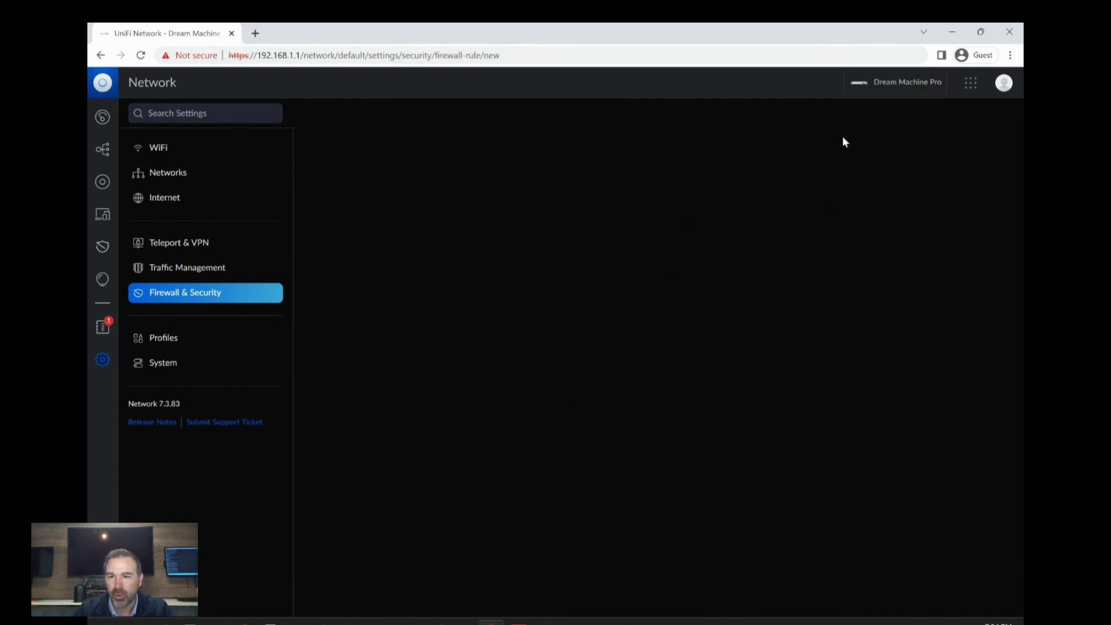
click(639, 160)
scroll(642, 191, down, 2)
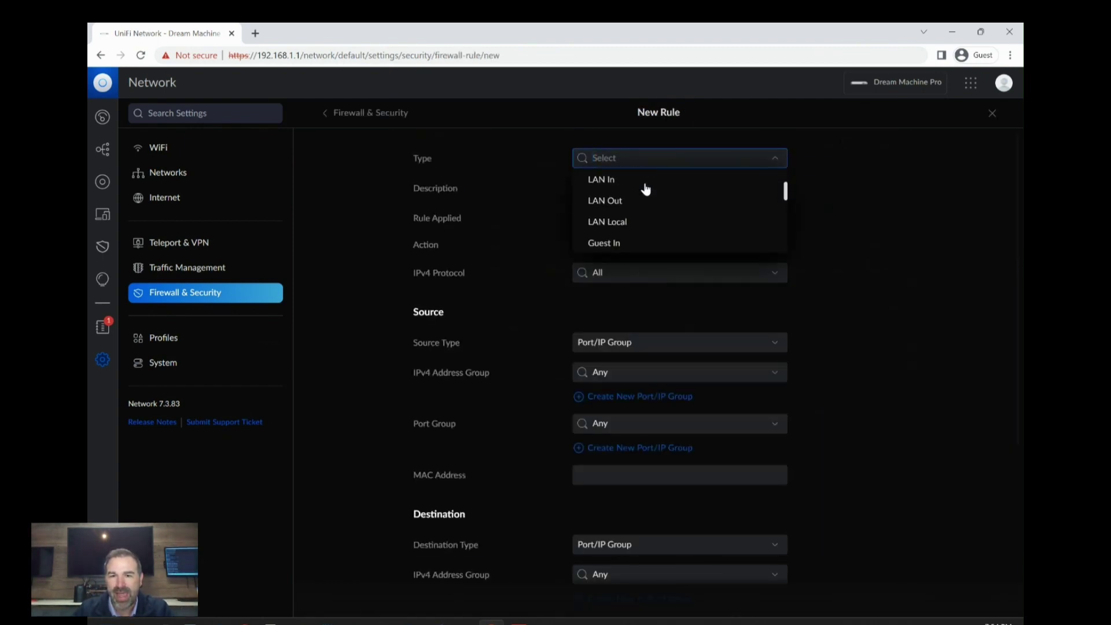
click(616, 225)
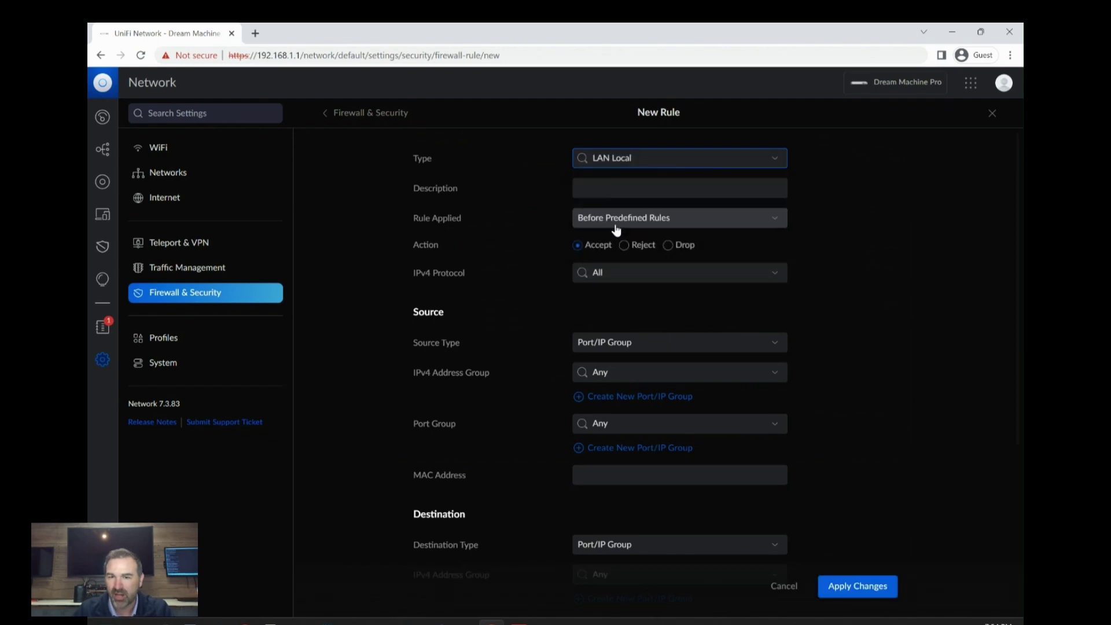
Describe the new rule as "DROP IOT To Router" and set its action to Drop
click(599, 188)
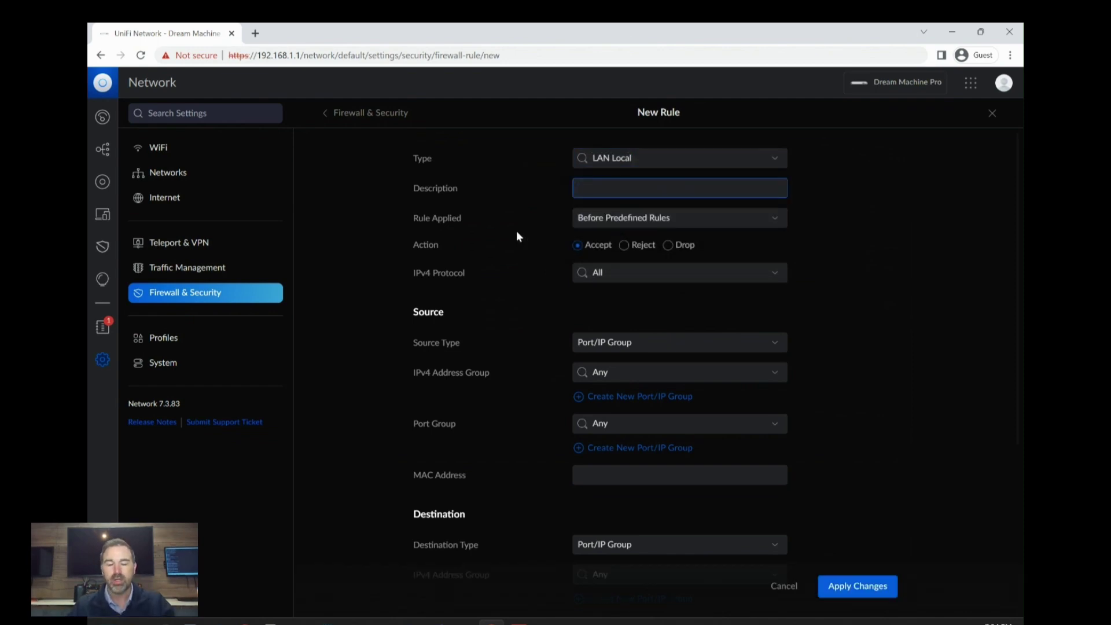
text(DRO)
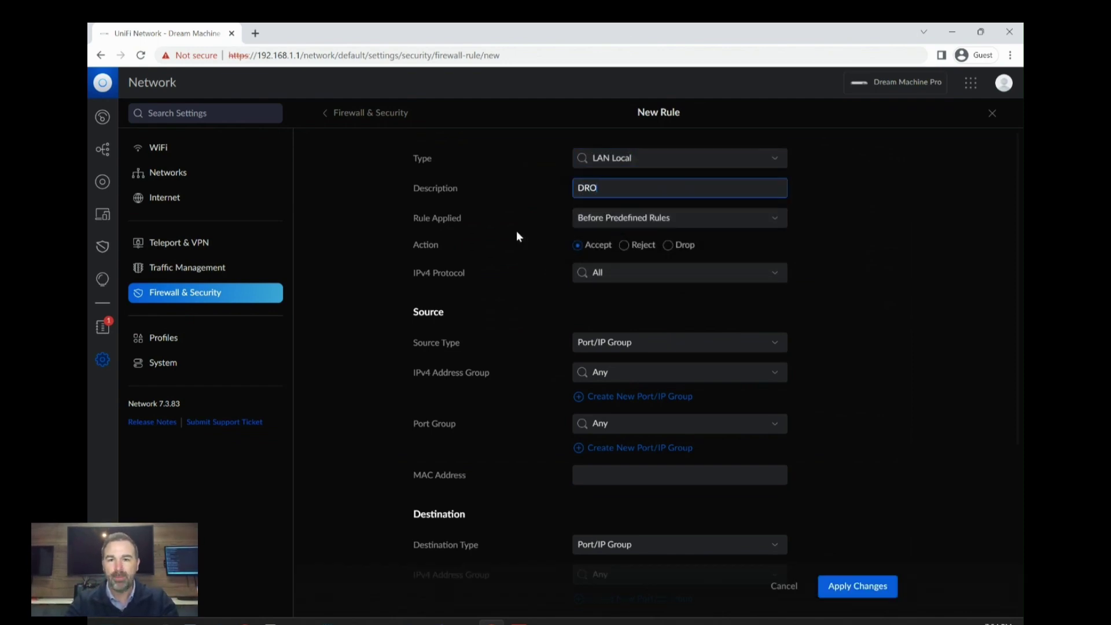
text(P IO)
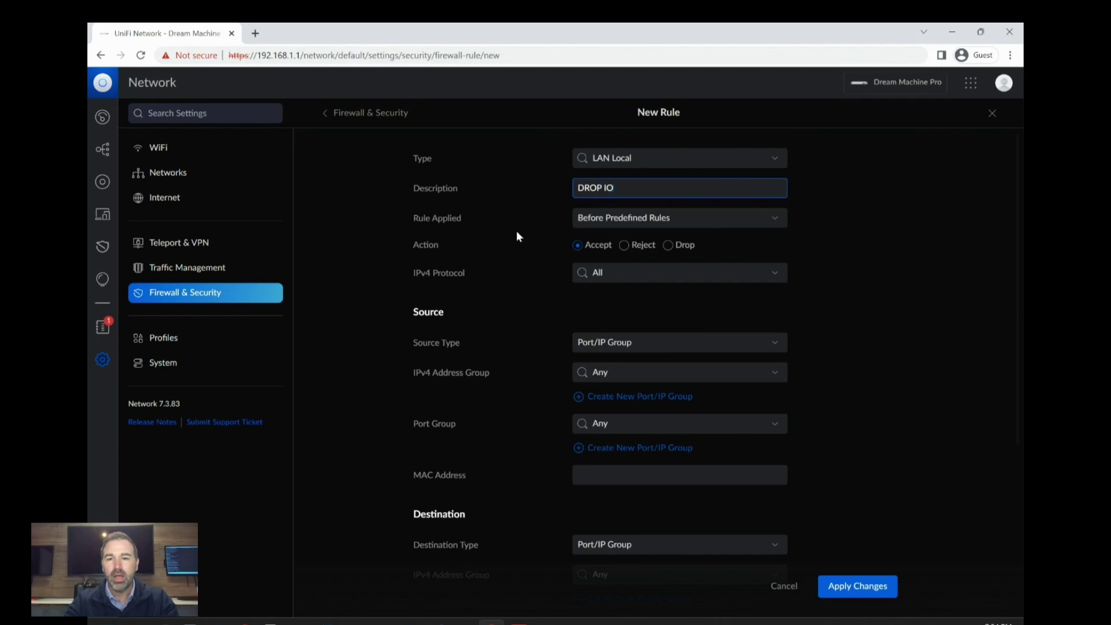
text(T To Router)
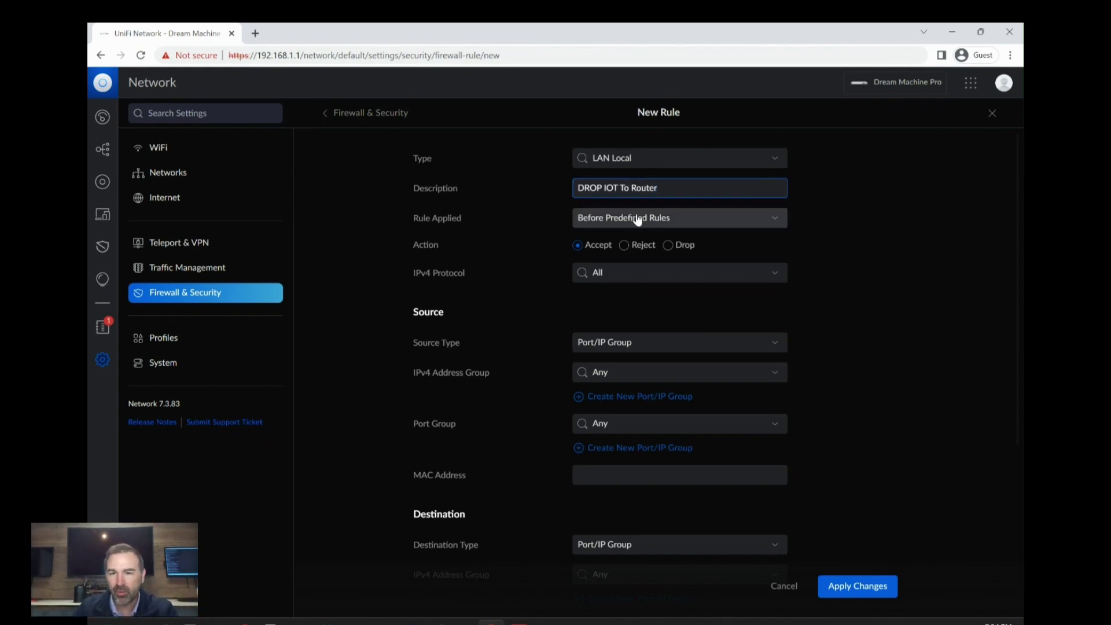
click(666, 247)
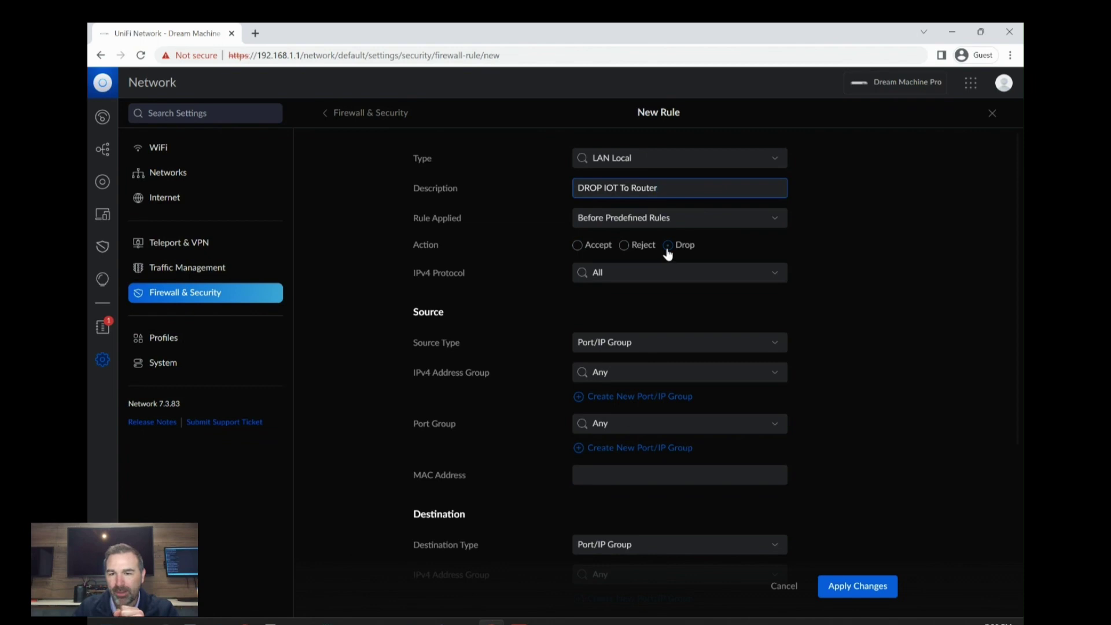
Set the rule's source type to Network and choose IOT Network as the source
click(629, 348)
click(614, 383)
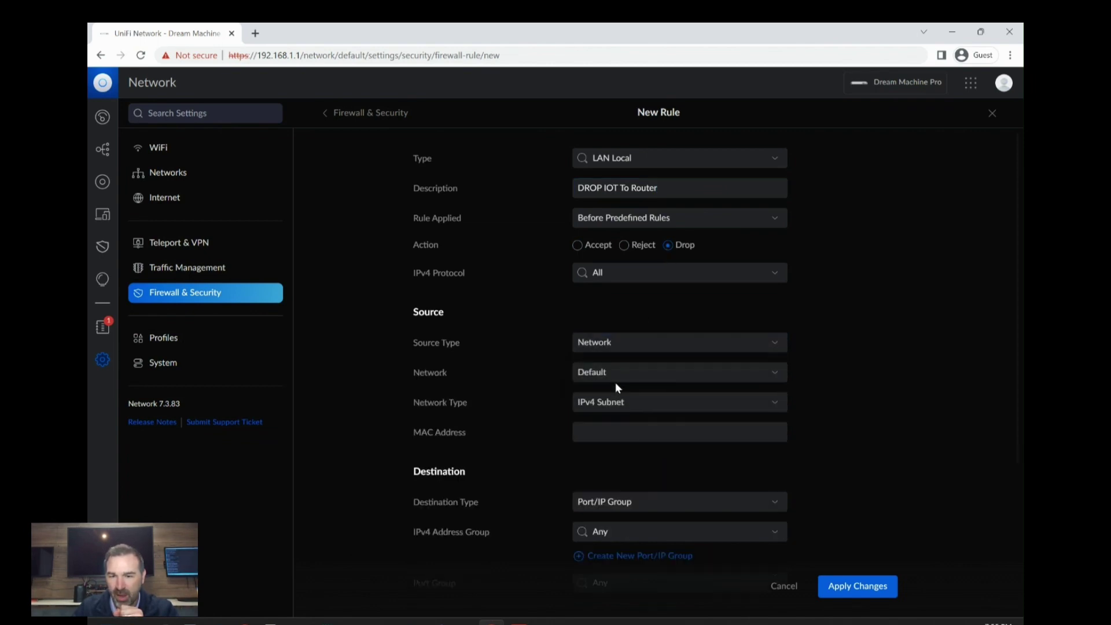
click(615, 383)
click(619, 434)
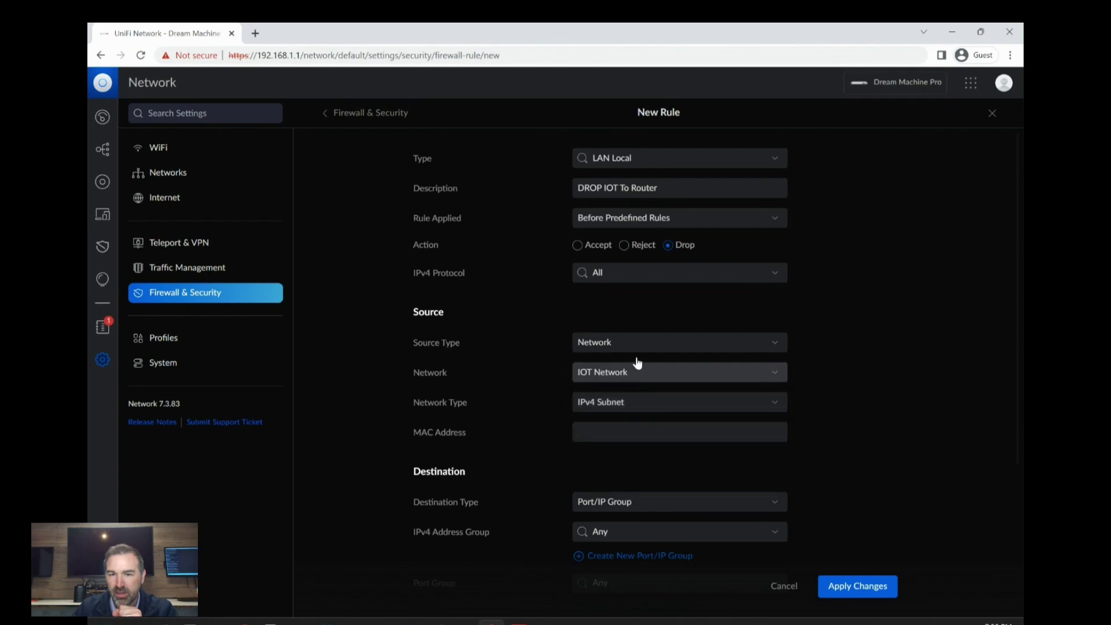
Set the rule's destination IPv4 address group to "DROP IOT to Router"
click(625, 533)
scroll(630, 534, down, 1)
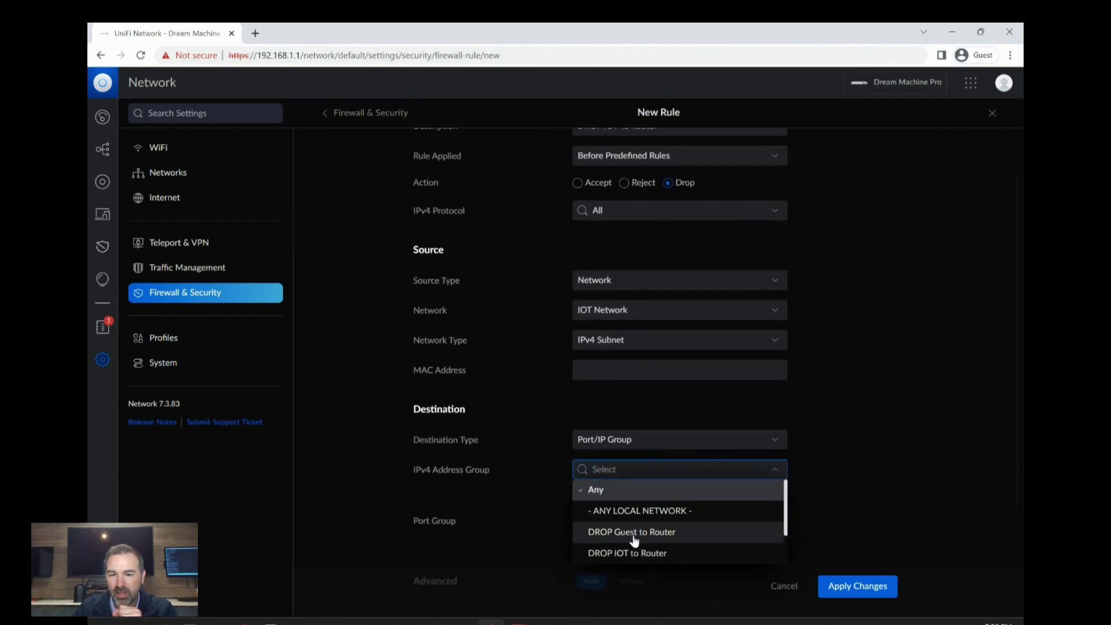
click(635, 553)
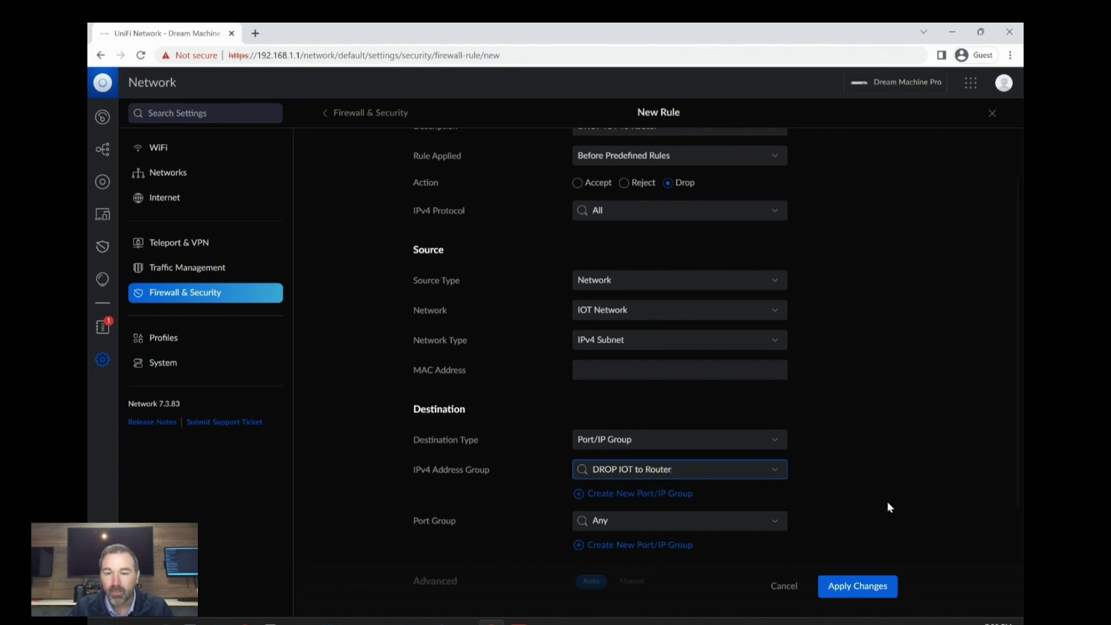
Review the new rule's source and destination settings and check the earlier ping output in Command Prompt
scroll(870, 435, down, 1)
scroll(871, 405, up, 2)
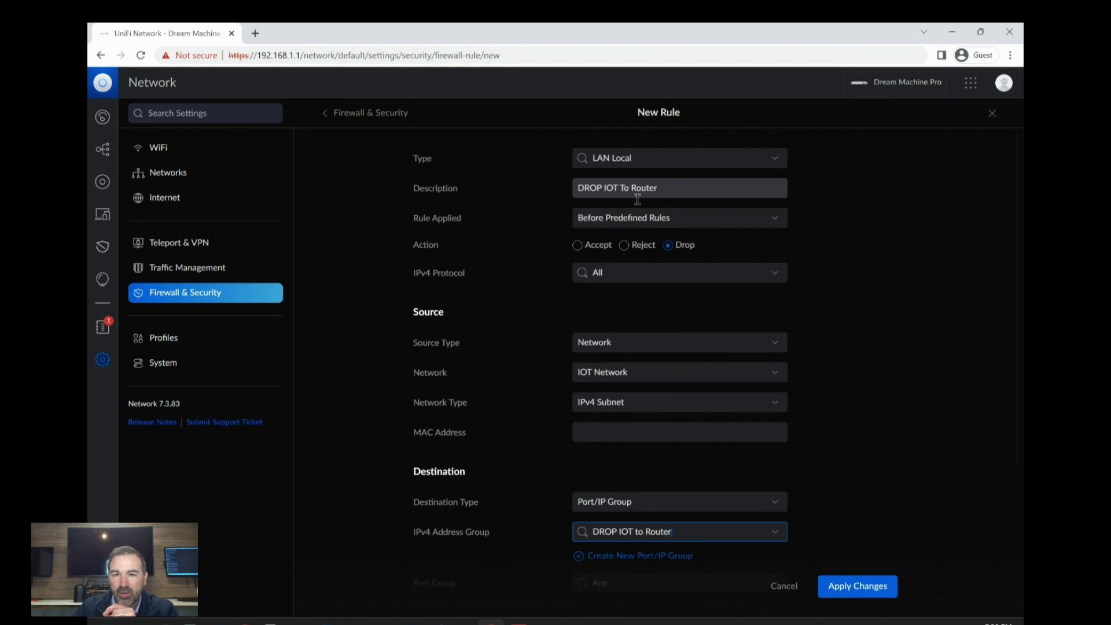
scroll(634, 491, down, 3)
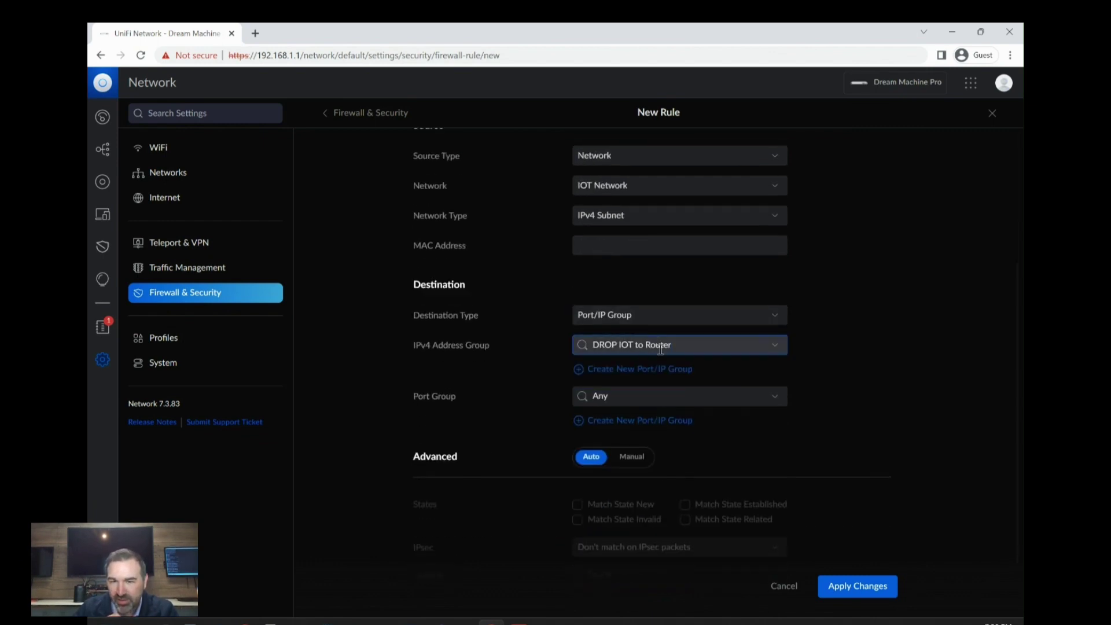
scroll(586, 330, up, 2)
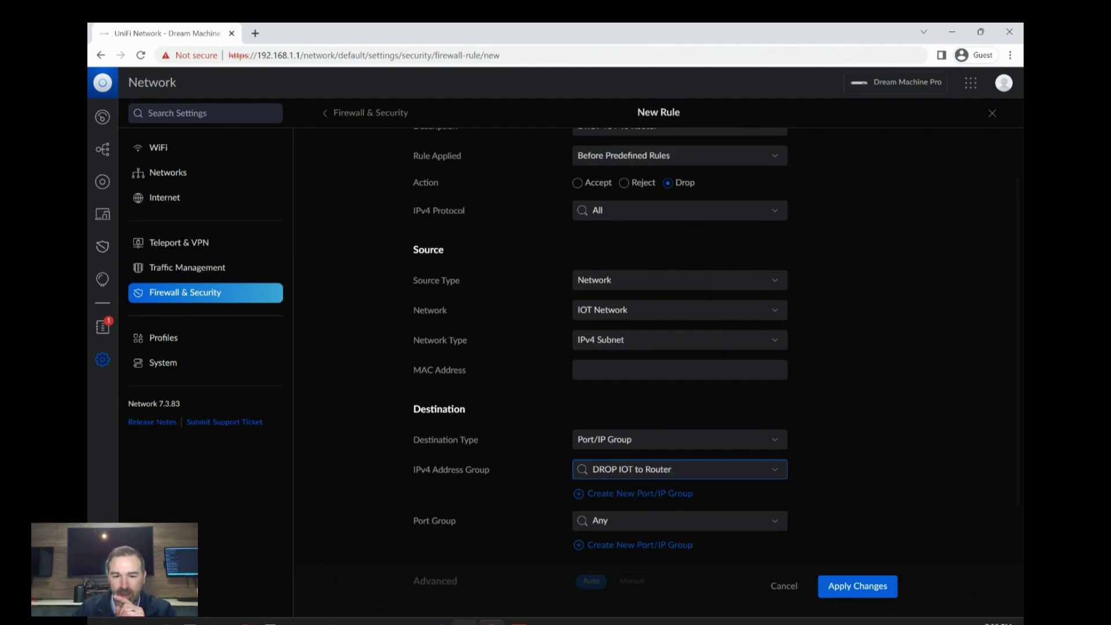
click(464, 622)
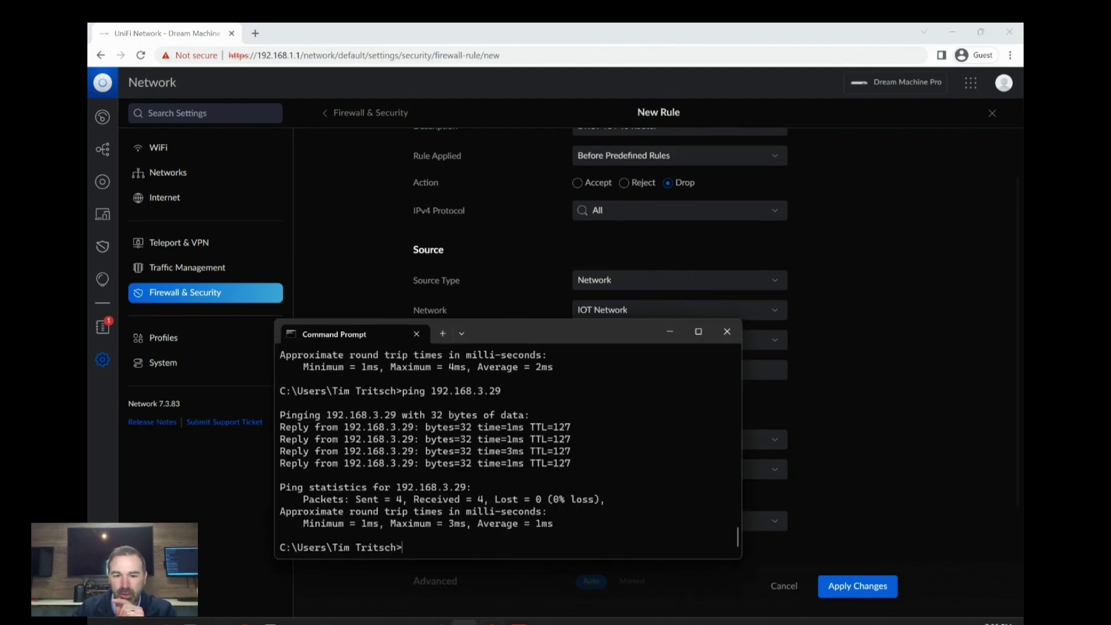
click(519, 622)
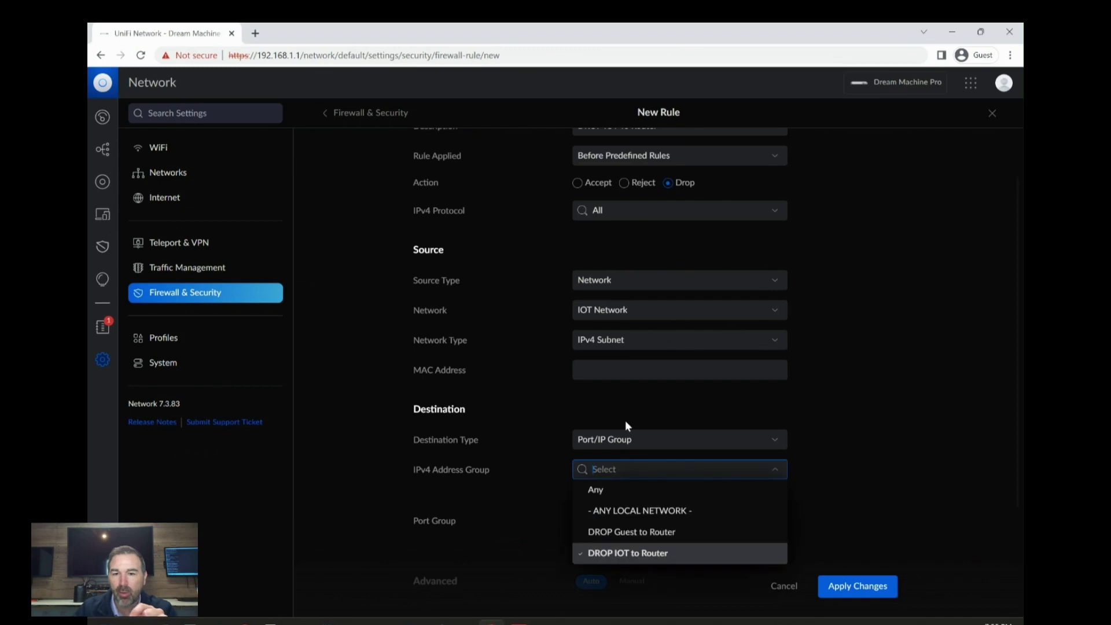
Keep "DROP IOT to Router" as the destination address group, save the rule, and show the LAN firewall rules
click(640, 553)
click(851, 588)
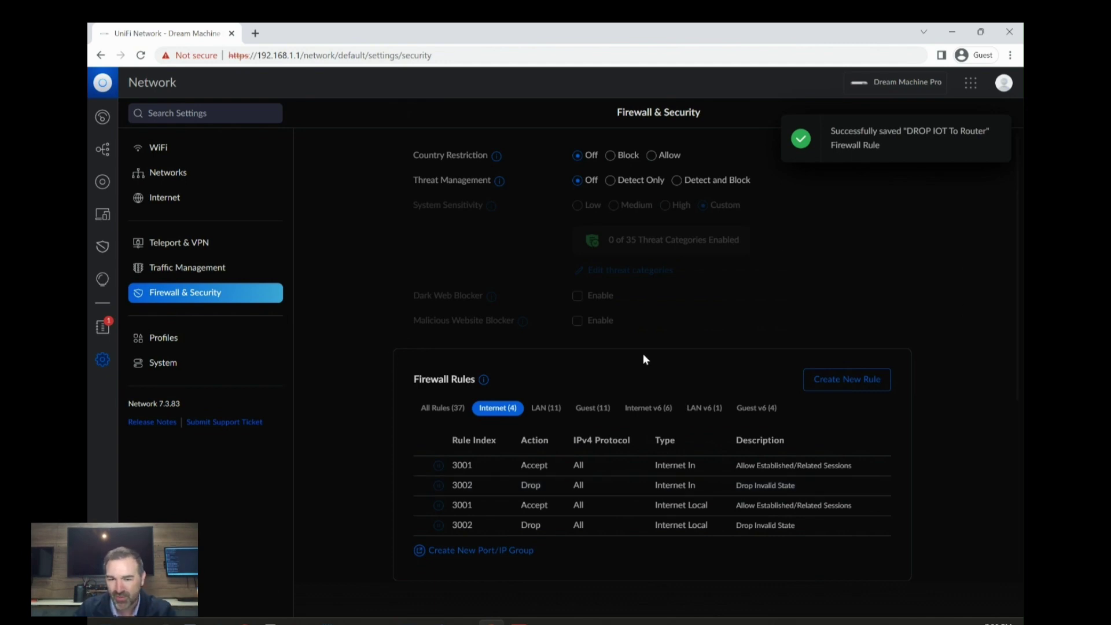
click(549, 411)
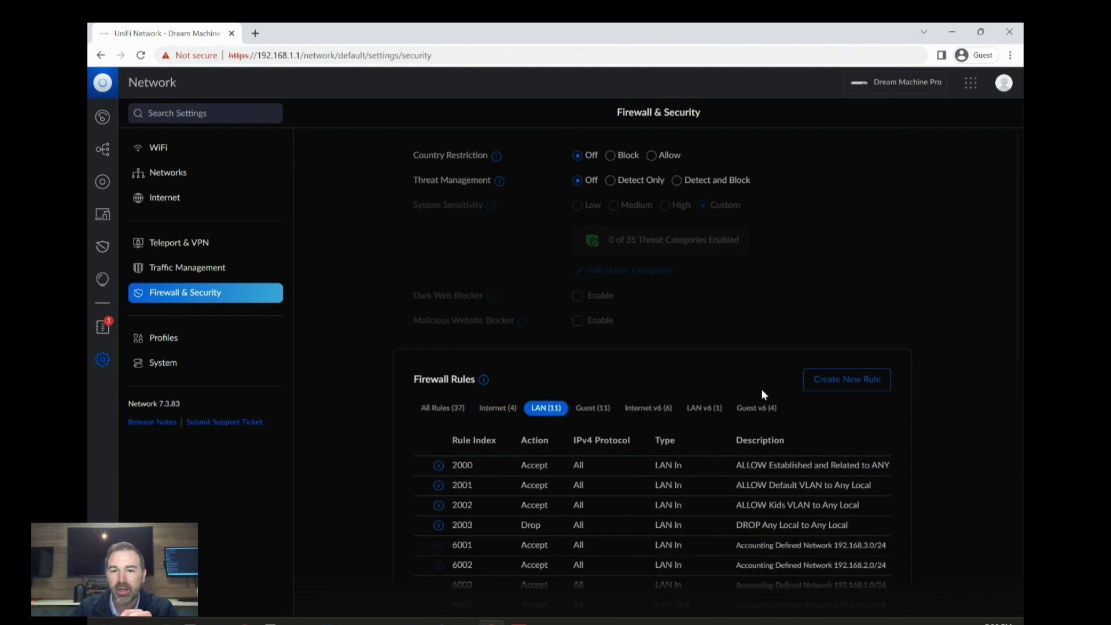
Start another new firewall rule and set its type to LAN Local
click(836, 380)
click(666, 165)
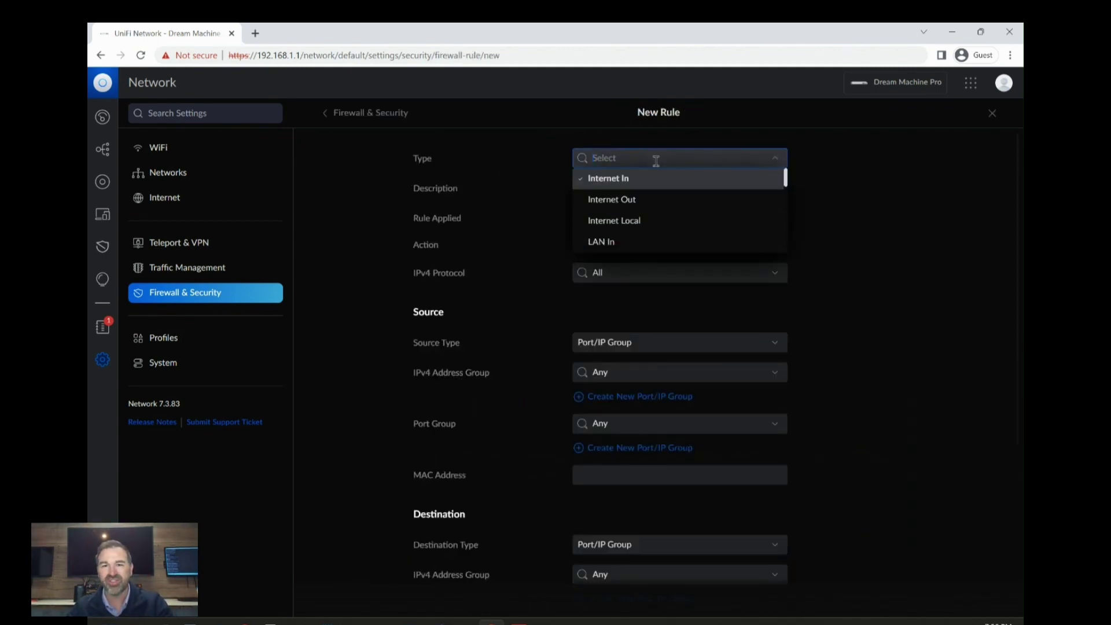
scroll(629, 226, down, 1)
scroll(630, 225, down, 1)
scroll(619, 206, up, 1)
click(624, 223)
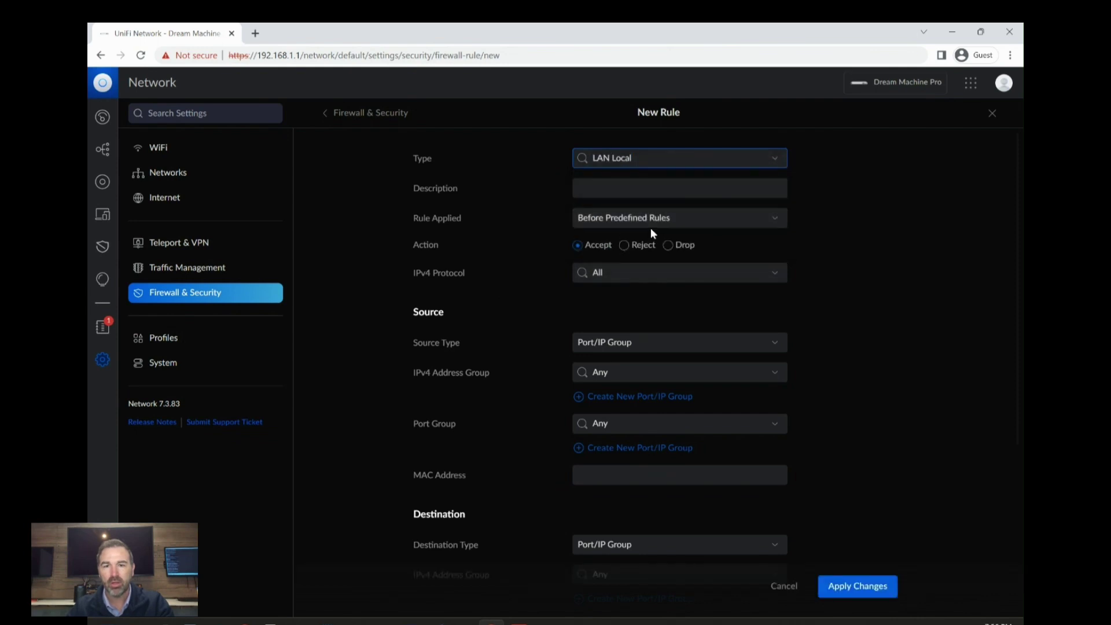
Describe the new rule as "DROP Guest to Router" and set its action to Drop
click(608, 188)
text(DROP)
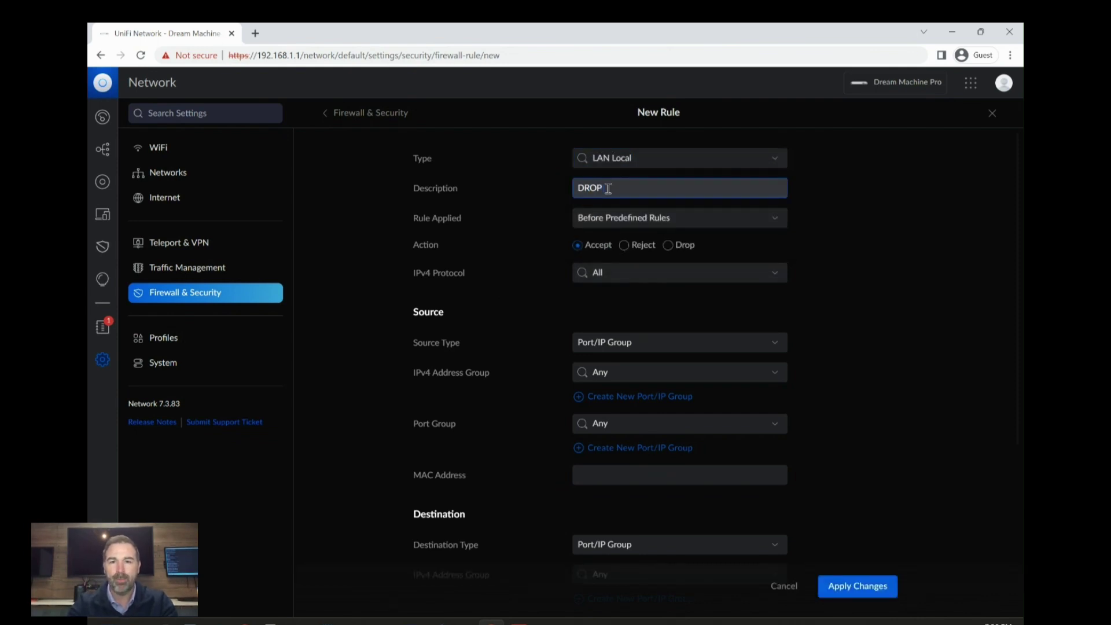
text( Guest To)
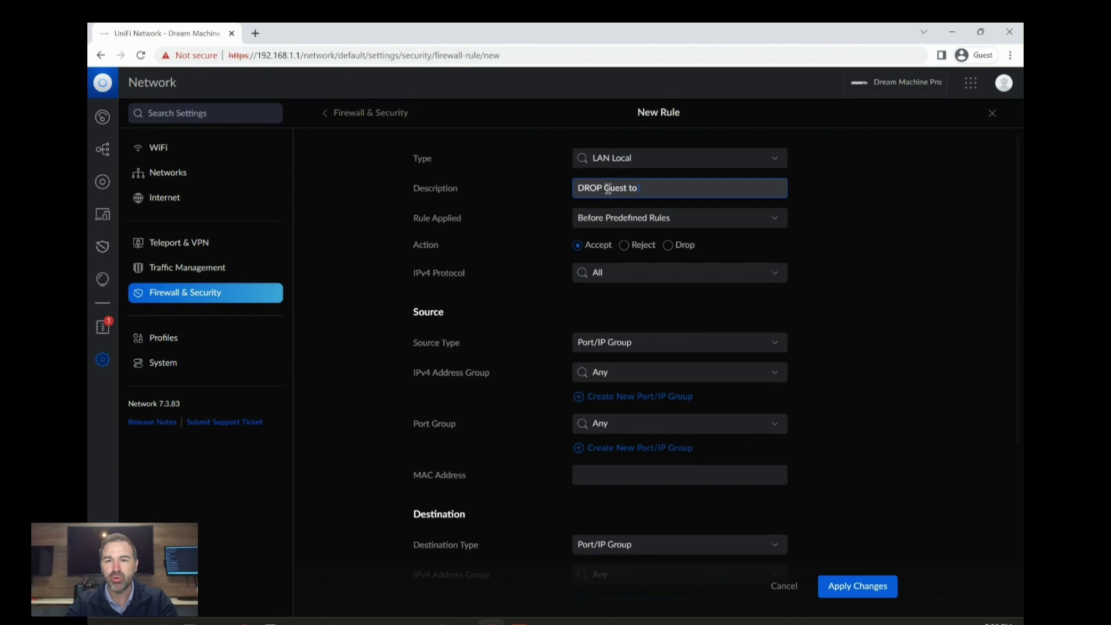
text( Router)
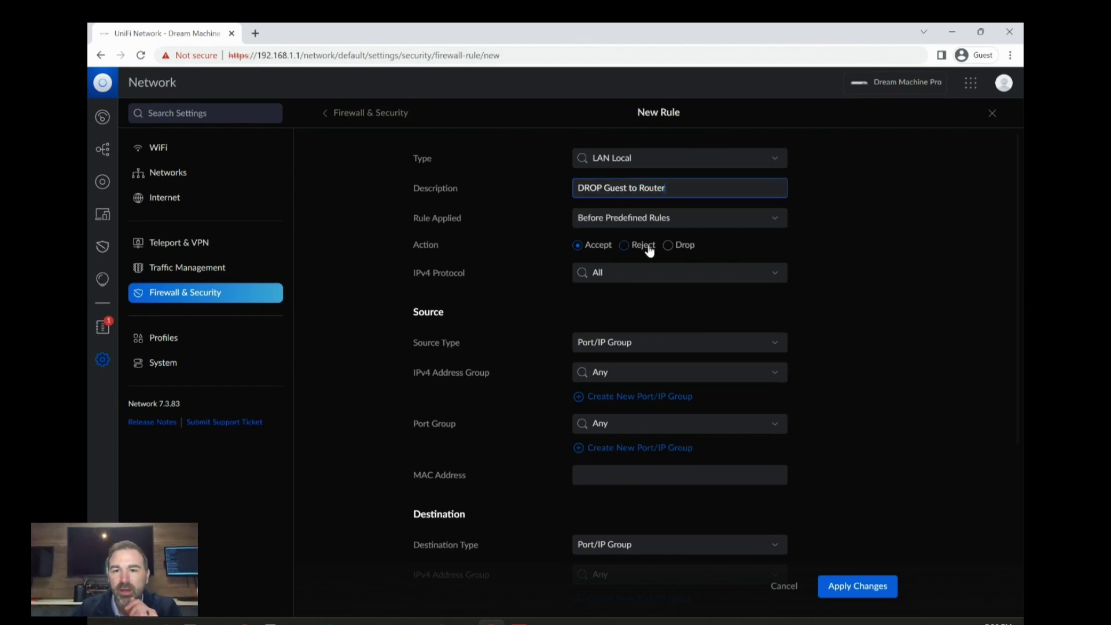
click(669, 245)
Set the rule's source type to Network and choose Guest Network as the source
click(639, 343)
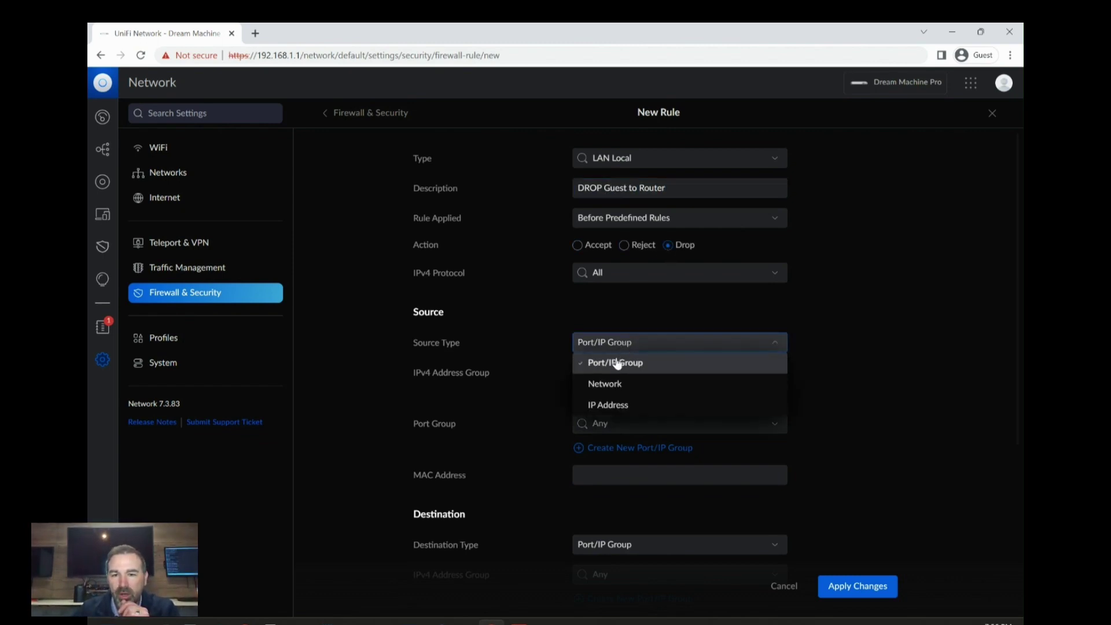
click(611, 384)
click(602, 373)
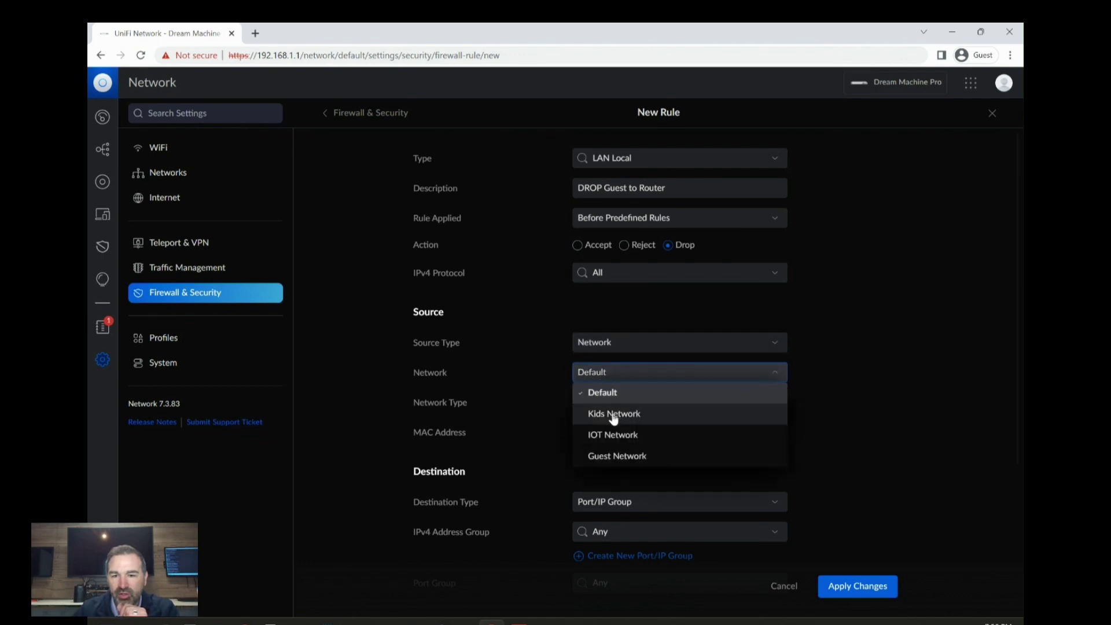
click(615, 456)
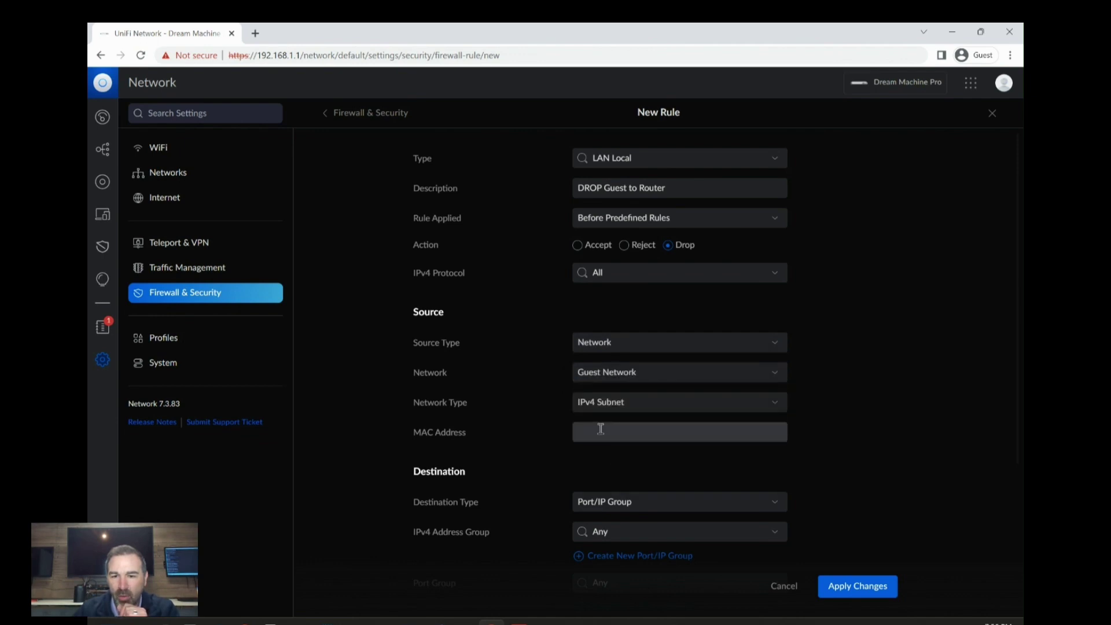
Set the rule's destination IPv4 address group to "DROP Guest to Router" and apply the changes
click(629, 530)
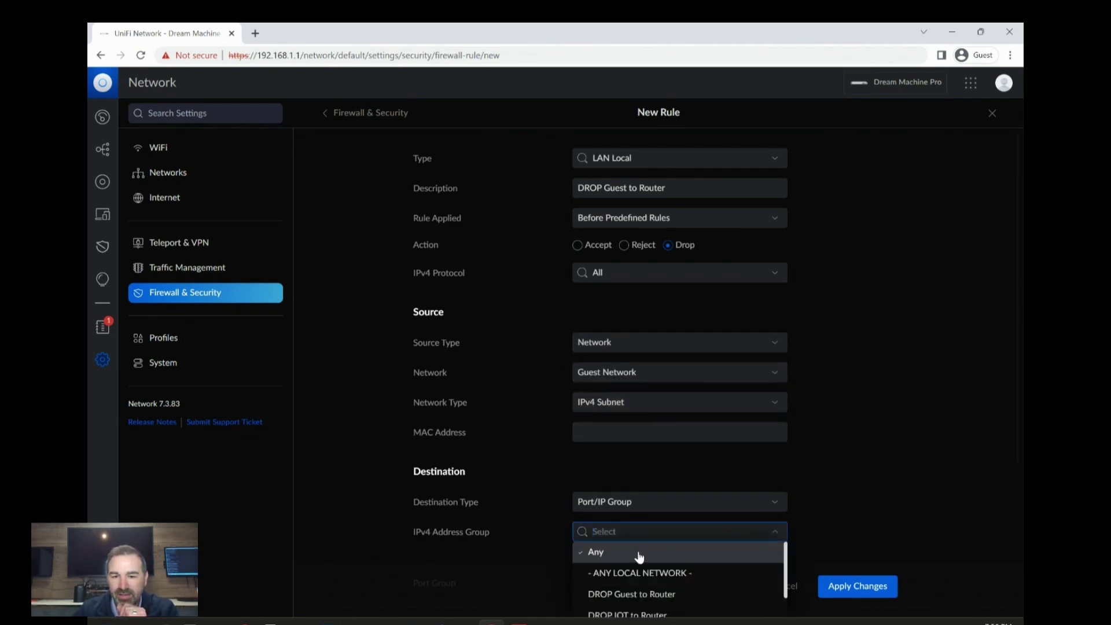
scroll(638, 567, down, 2)
click(637, 552)
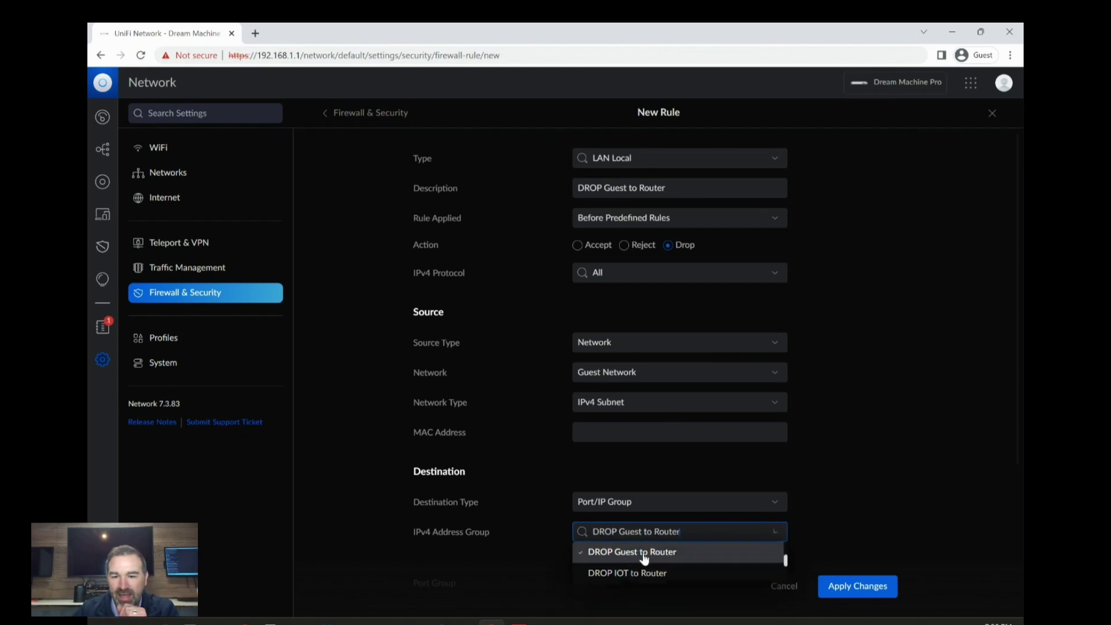
click(661, 535)
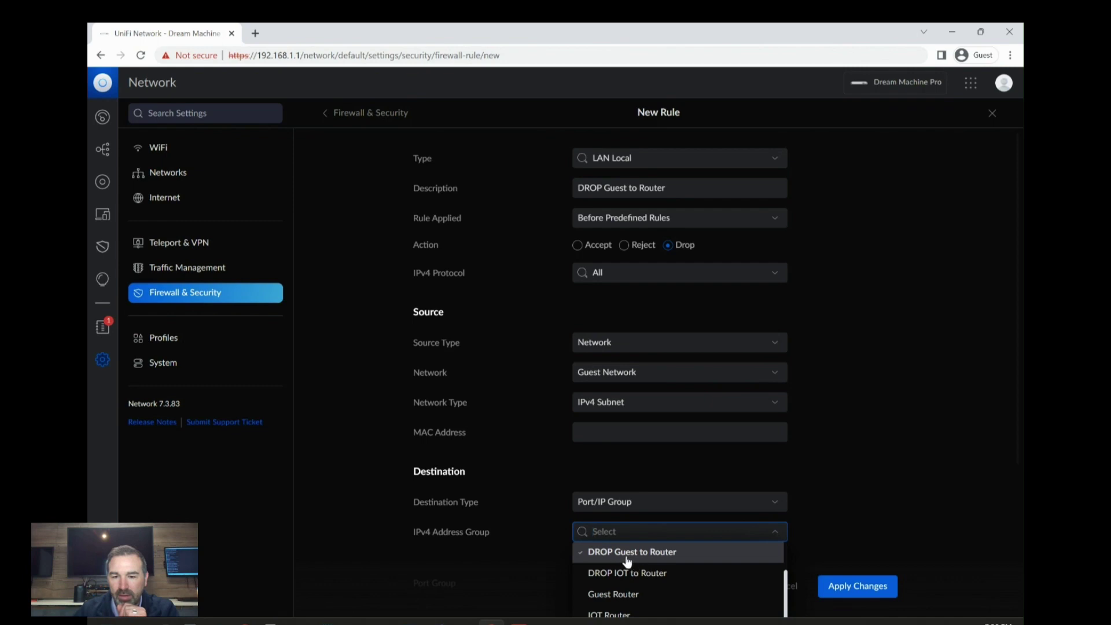
click(677, 555)
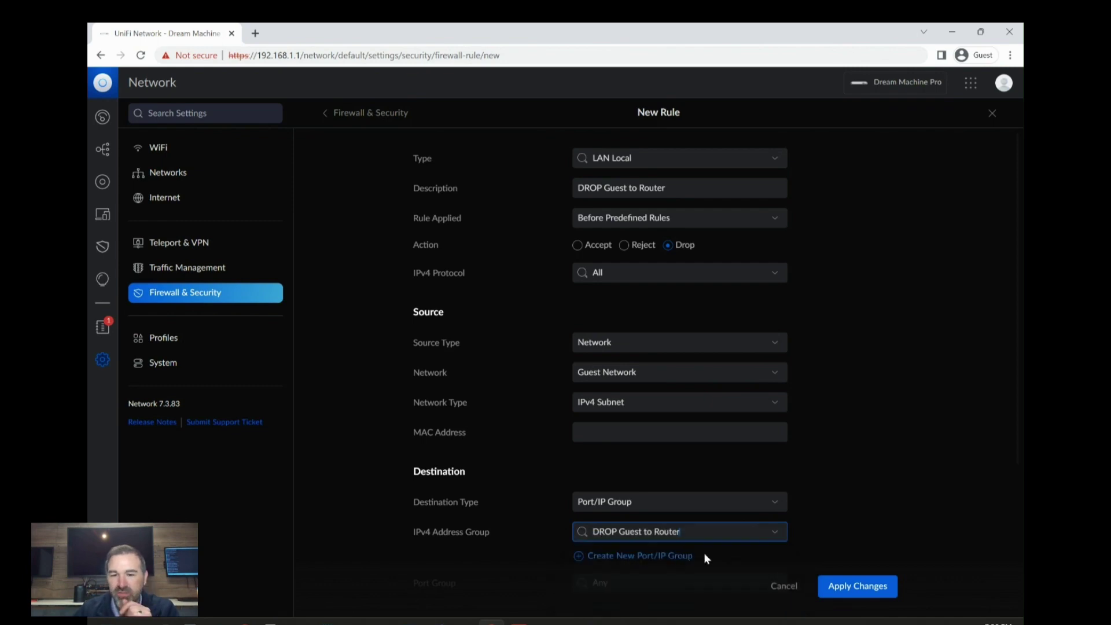
click(844, 587)
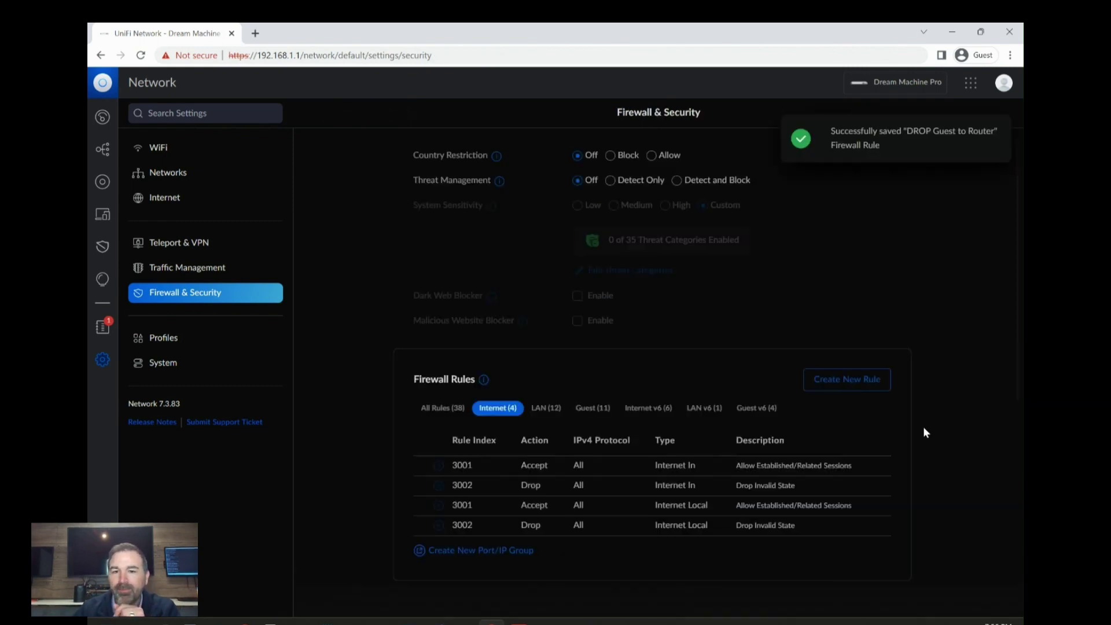
Review the LAN firewall rules list, including the two LAN Local drop rules
click(545, 408)
scroll(681, 438, down, 3)
scroll(682, 438, down, 2)
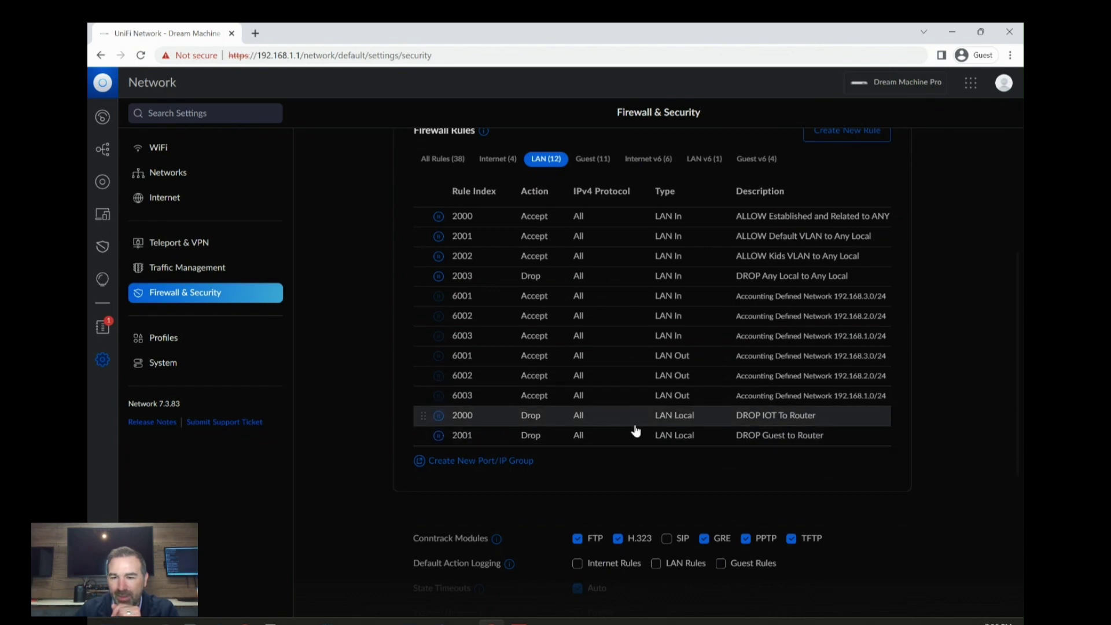
scroll(628, 416, up, 1)
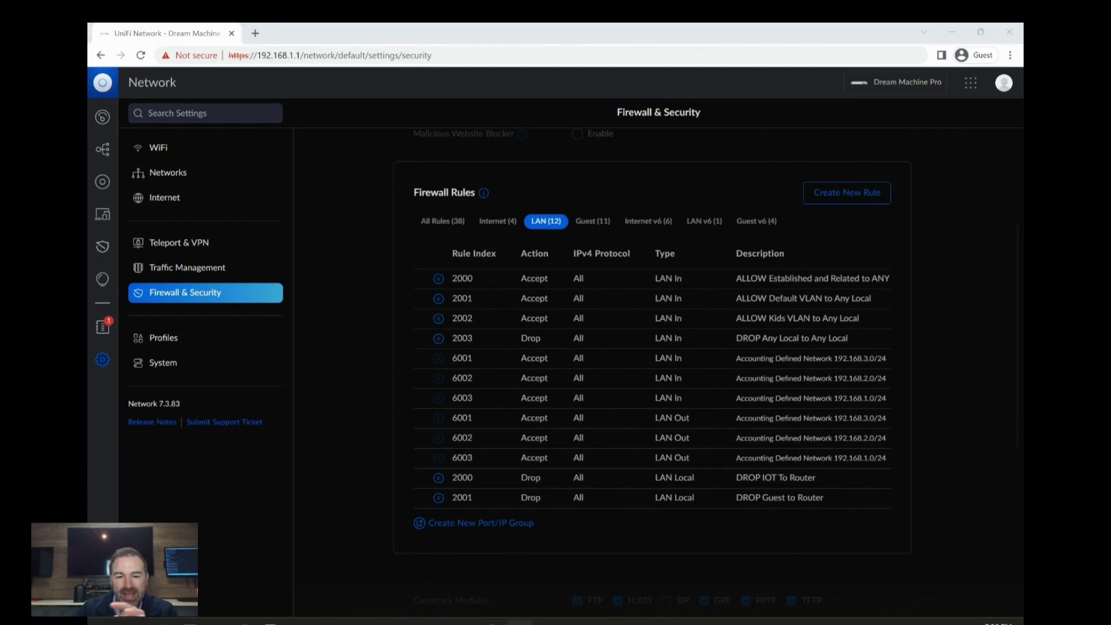
Switch to the AnyDesk remote session and ping 192.168.2.1 in Command Prompt, stopping the ping early
key(alt+Tab)
key(Up)
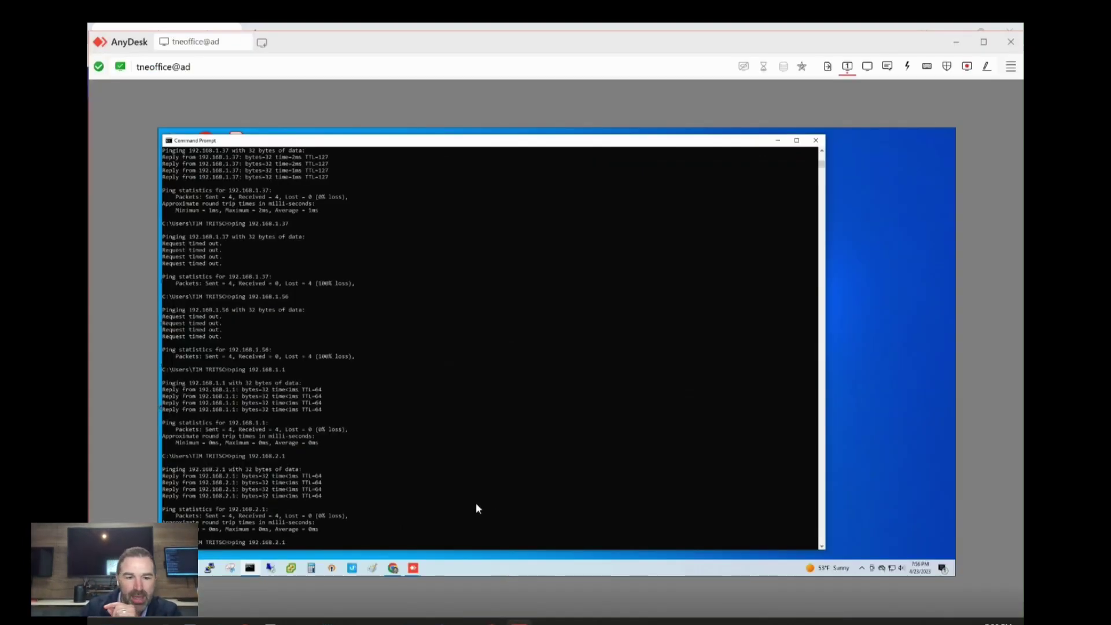
key(Return)
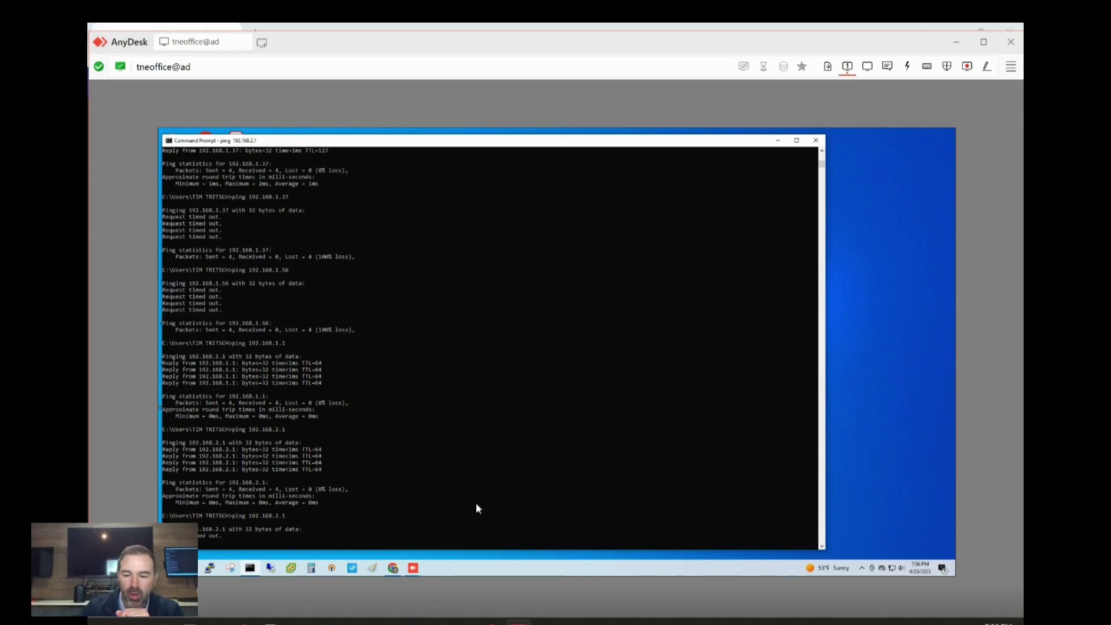
key(ctrl+c)
Ping the default gateway 192.168.1.1 from the remote Command Prompt and stop it early
key(Up)
key(Up)
key(Up)
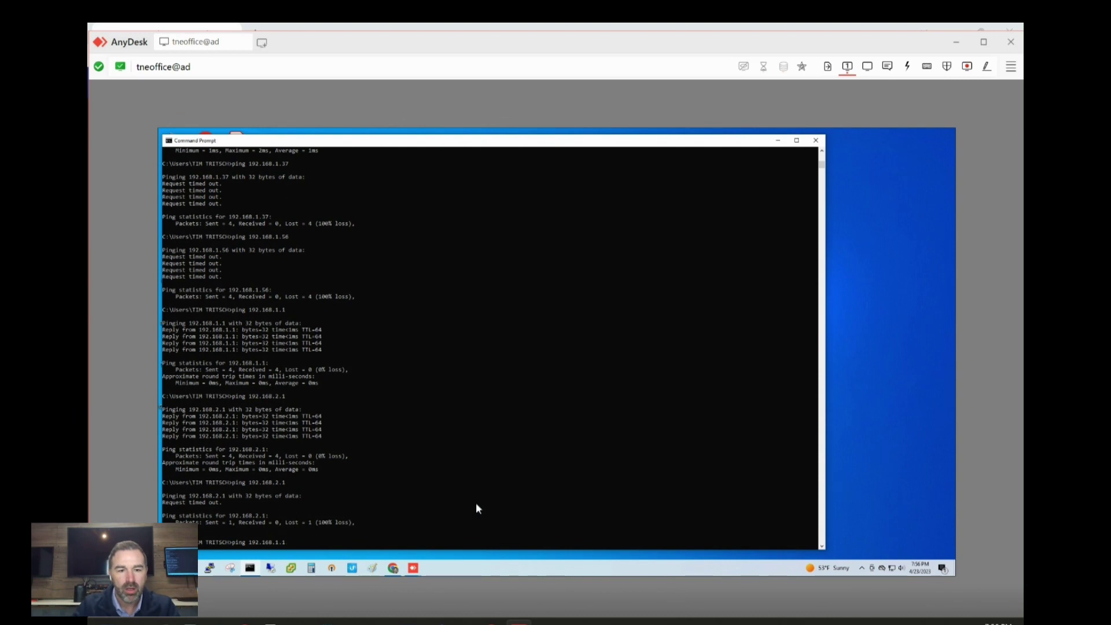
key(Return)
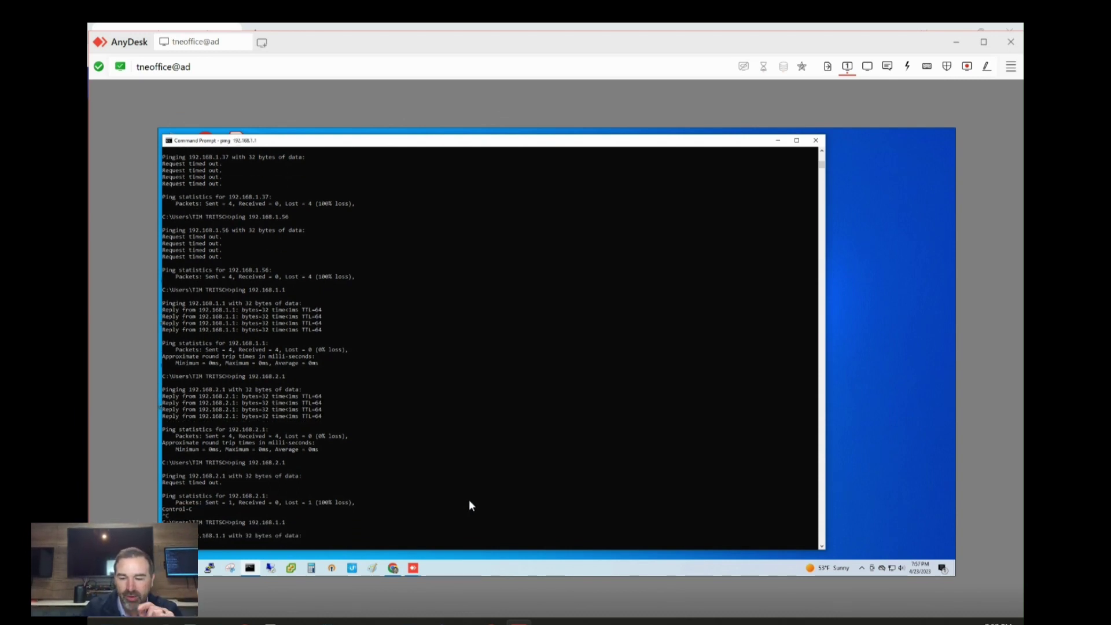
key(ctrl+c)
Ping the gateway 192.168.3.1 from the remote Command Prompt
key(Up)
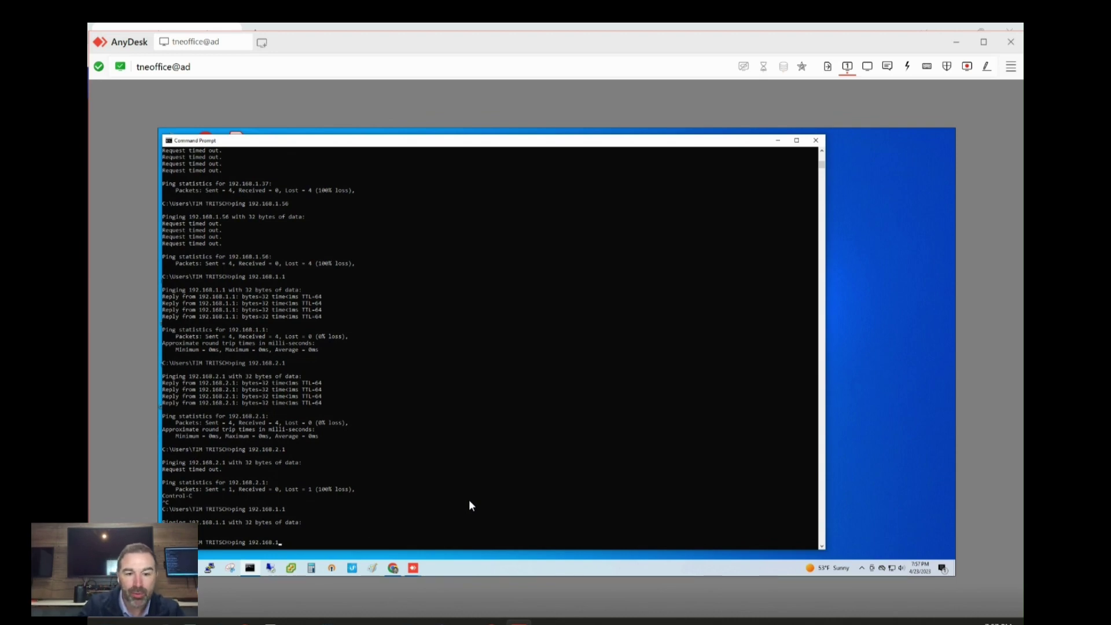
text(3.1)
key(Return)
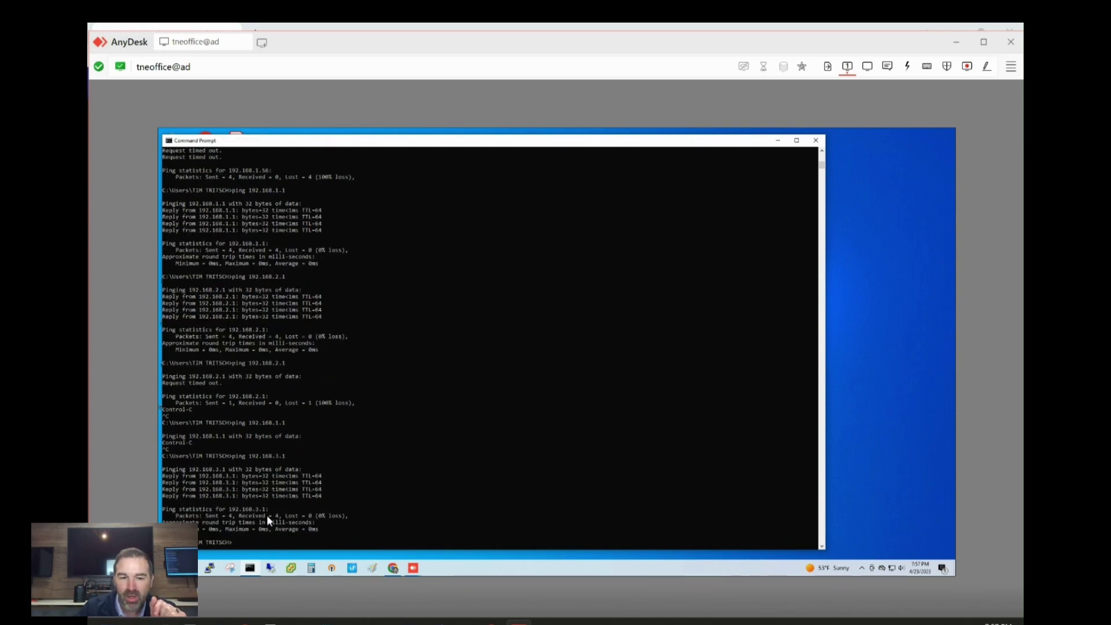
Open 192.168.3.1 in a new tab of the remote browser, proceeding past the privacy warning, and close the UniFi Network tab
click(395, 569)
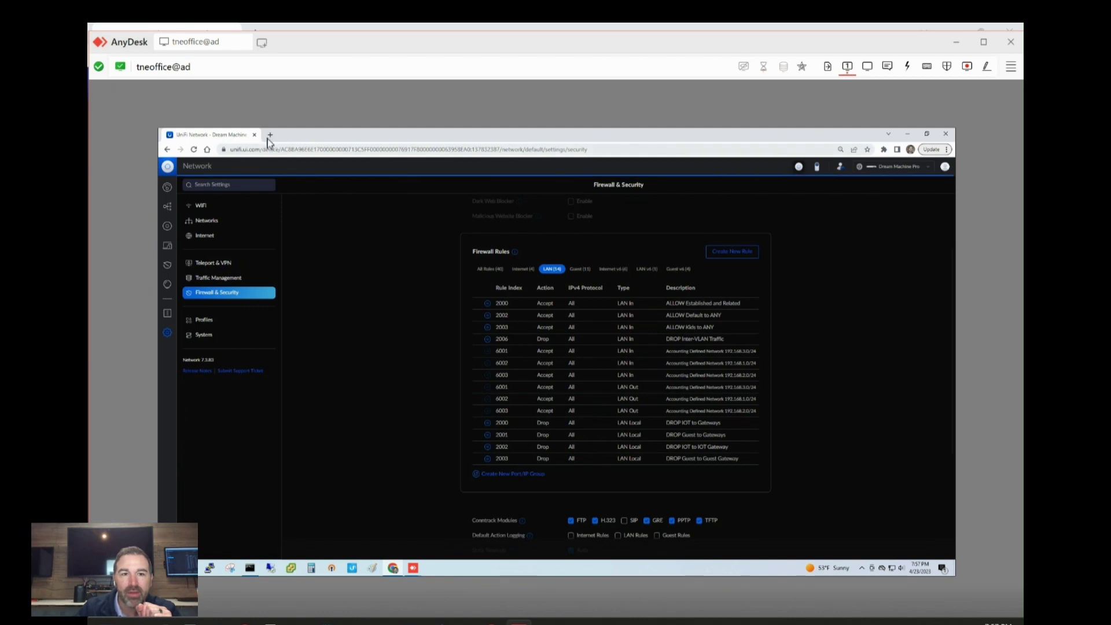
click(267, 137)
click(267, 151)
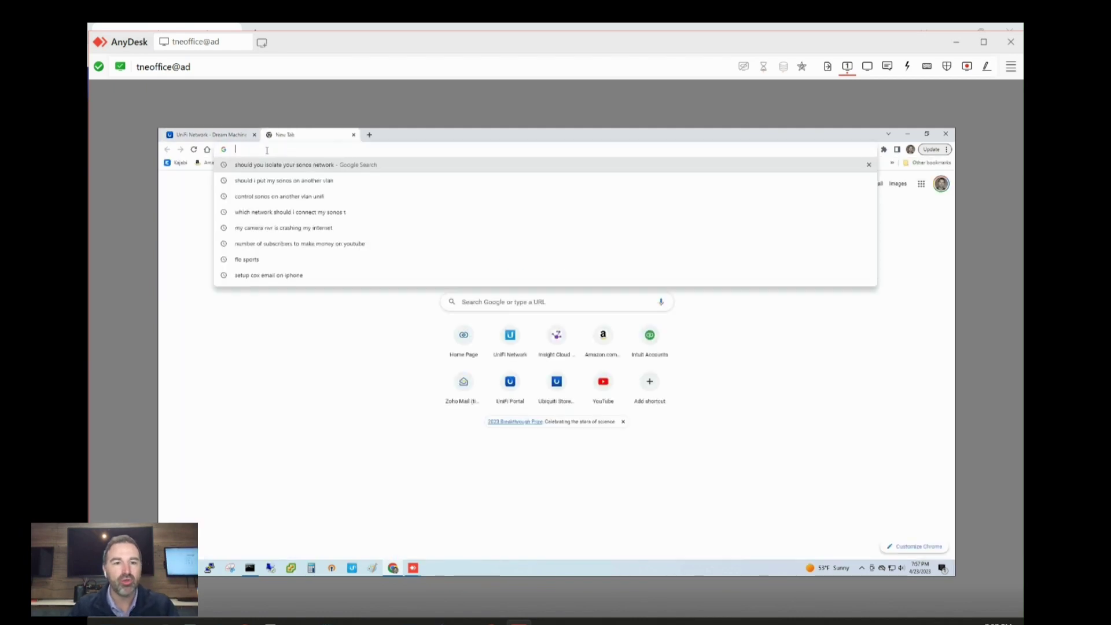
text(192.168.3.1)
key(Return)
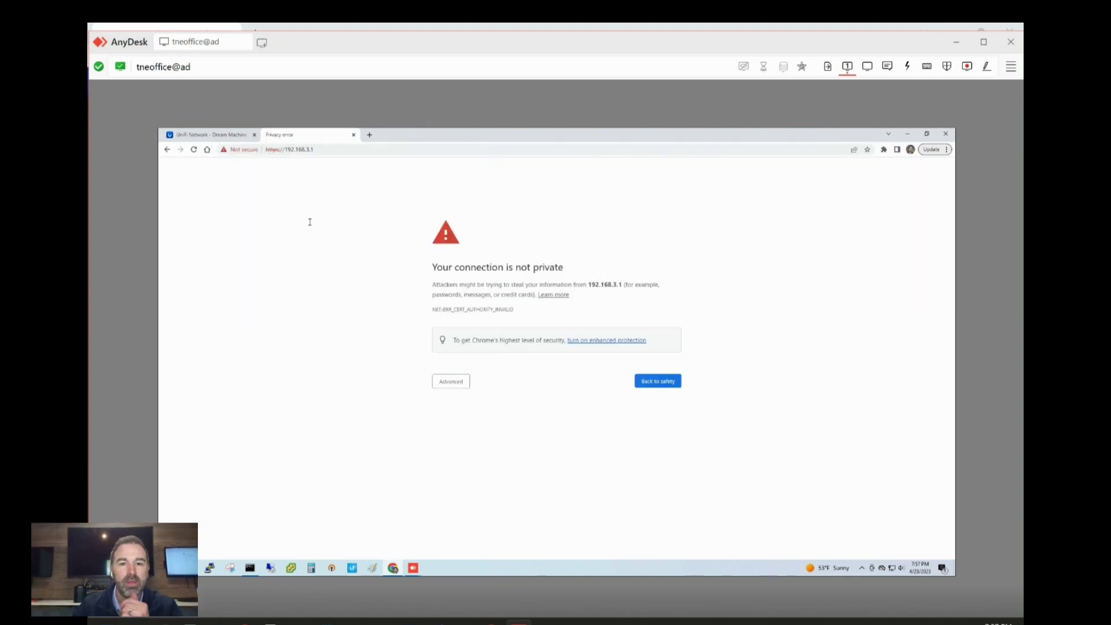
click(442, 384)
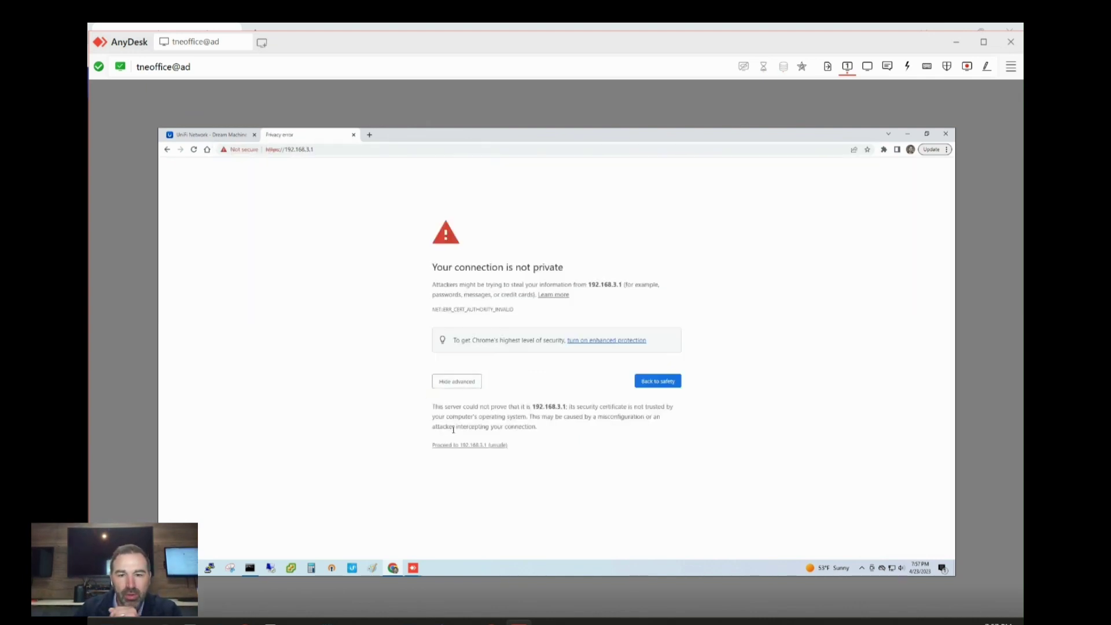
click(459, 445)
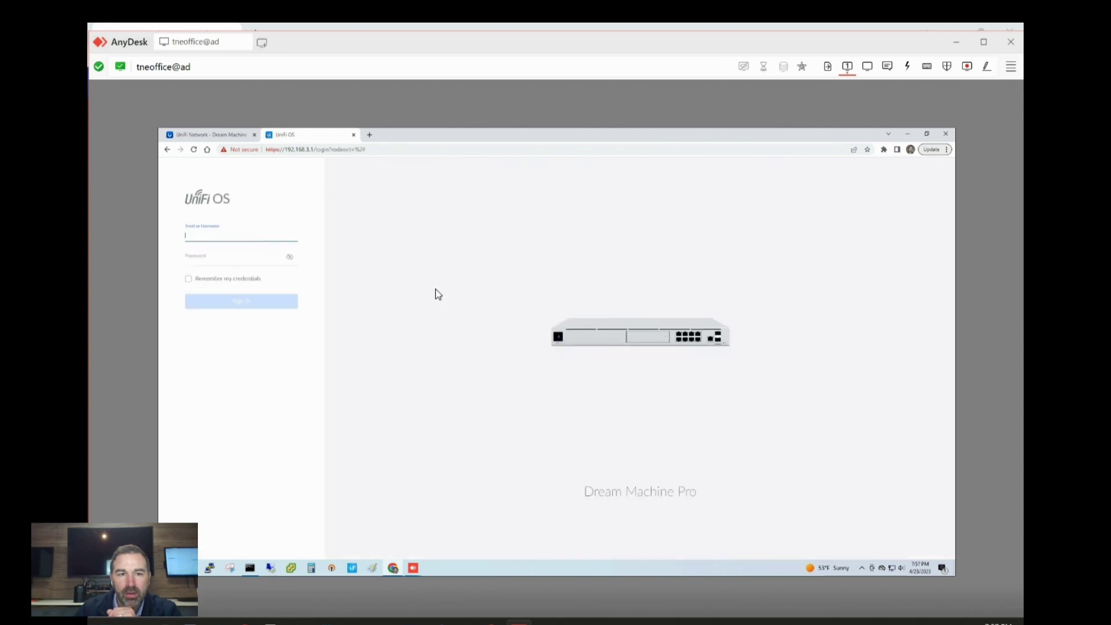
click(254, 135)
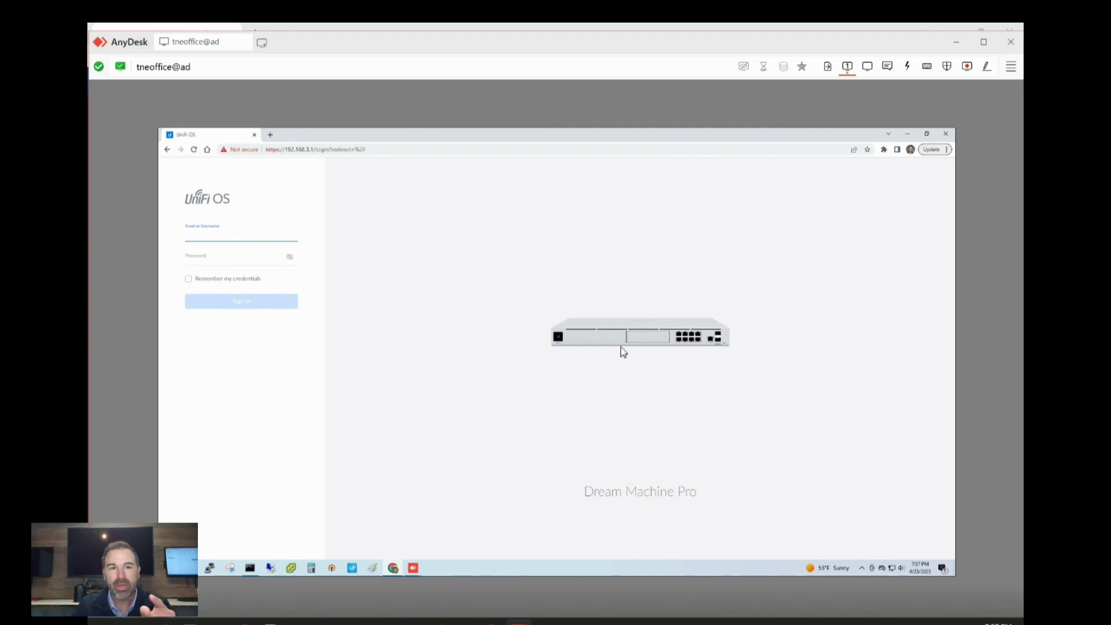
click(300, 149)
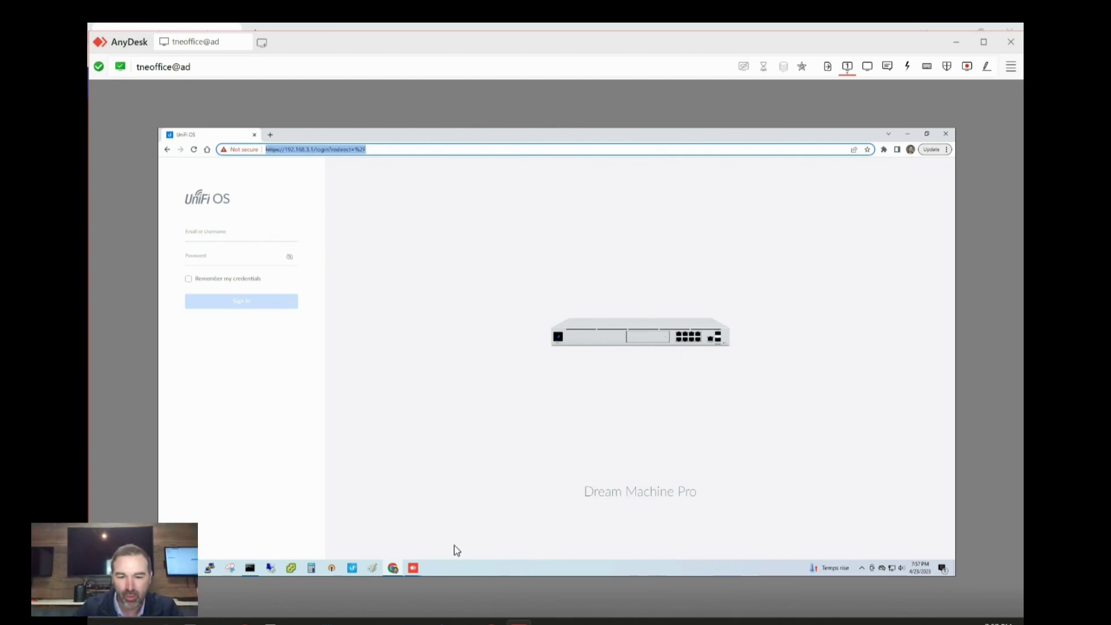
Switch back to the local browser's UniFi Network settings and start a new Port/IP group under Profiles
mouse_move(393, 568)
click(491, 564)
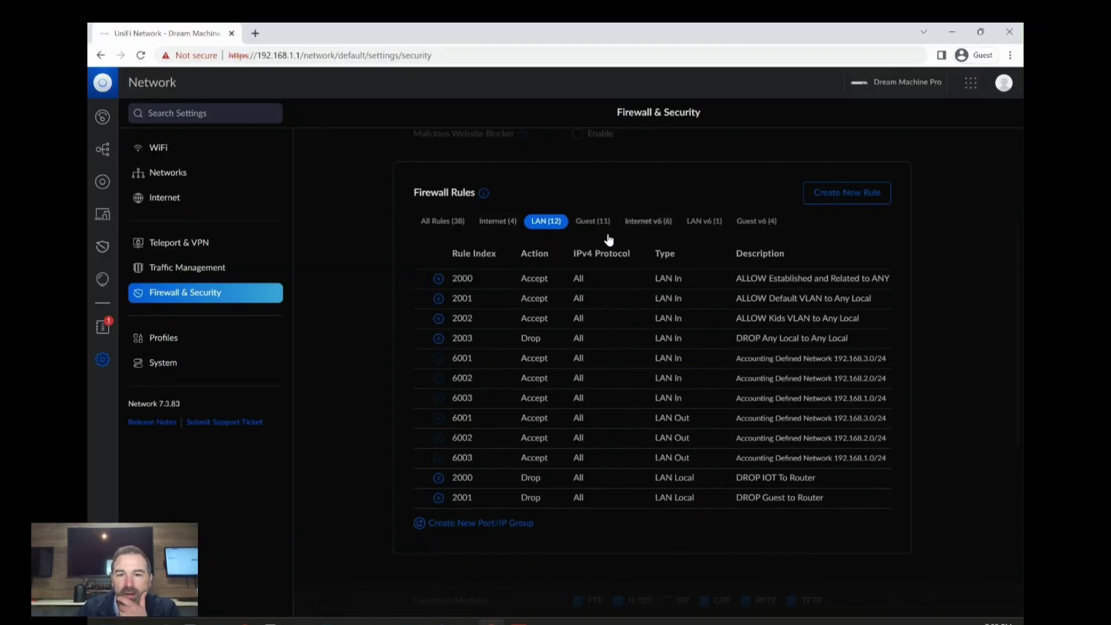
click(168, 340)
scroll(554, 419, down, 10)
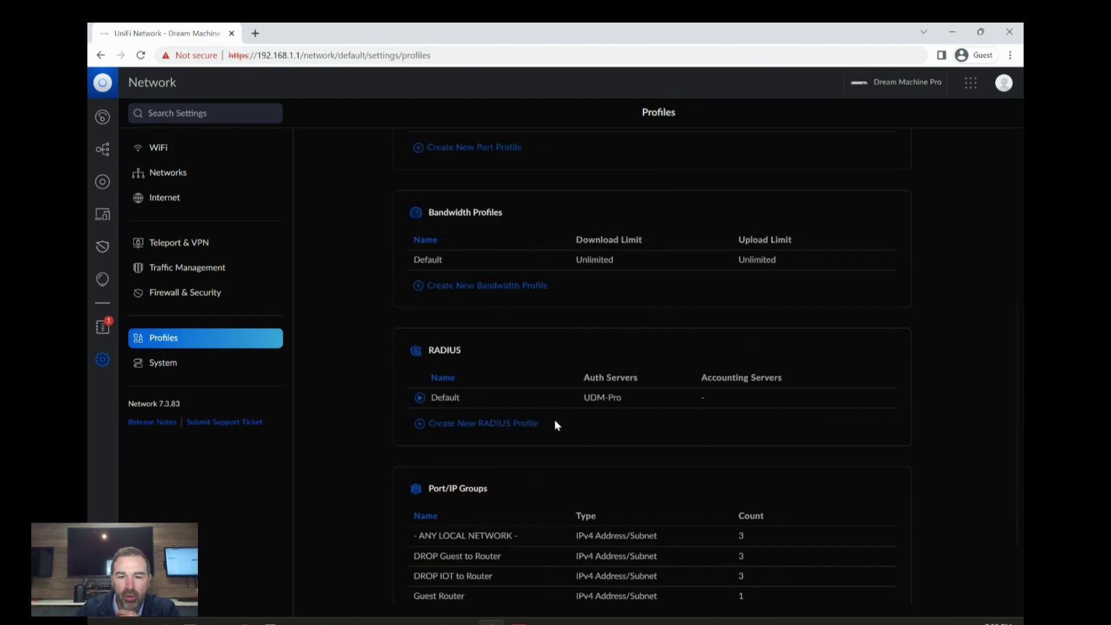
click(482, 545)
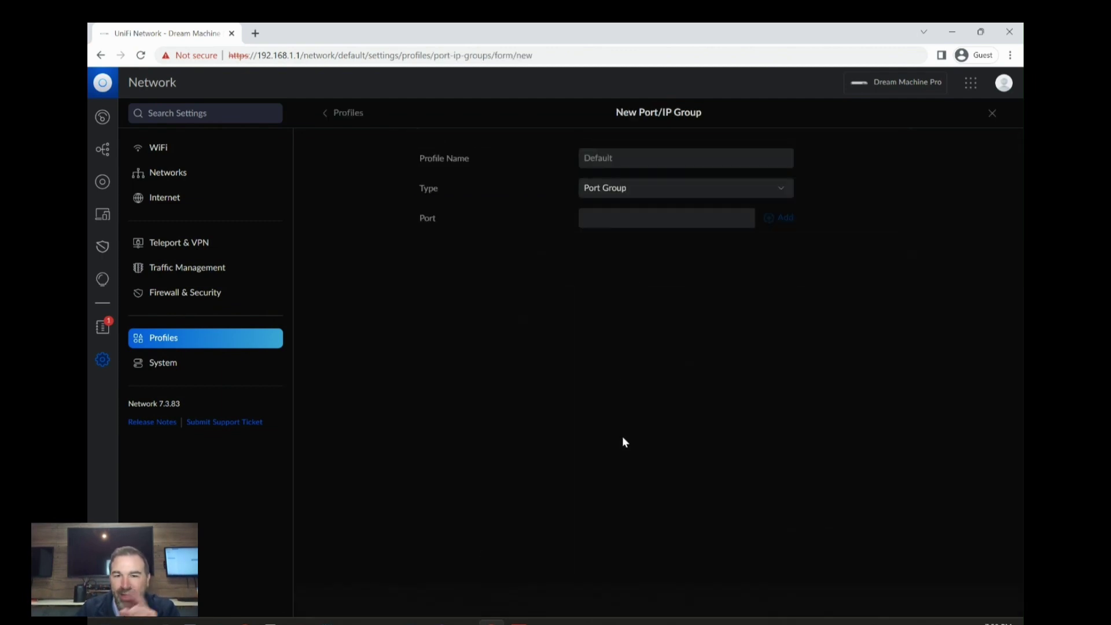
Name the new Port/IP group "UDM Pro Access Ports" and keep its type as Port Group
click(595, 158)
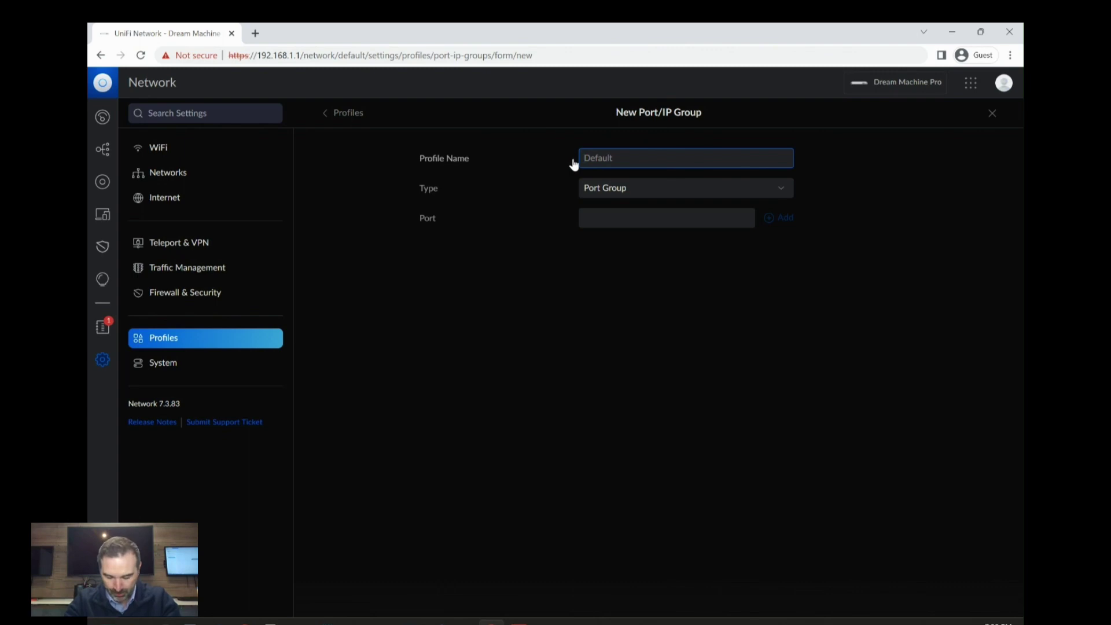
text(US)
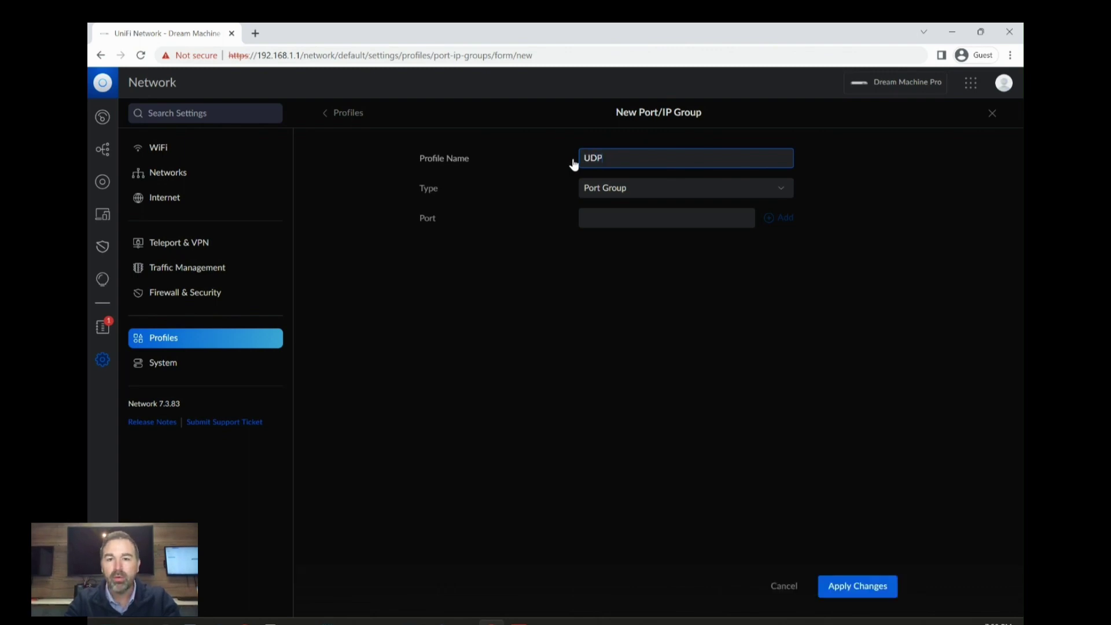
text(M Po)
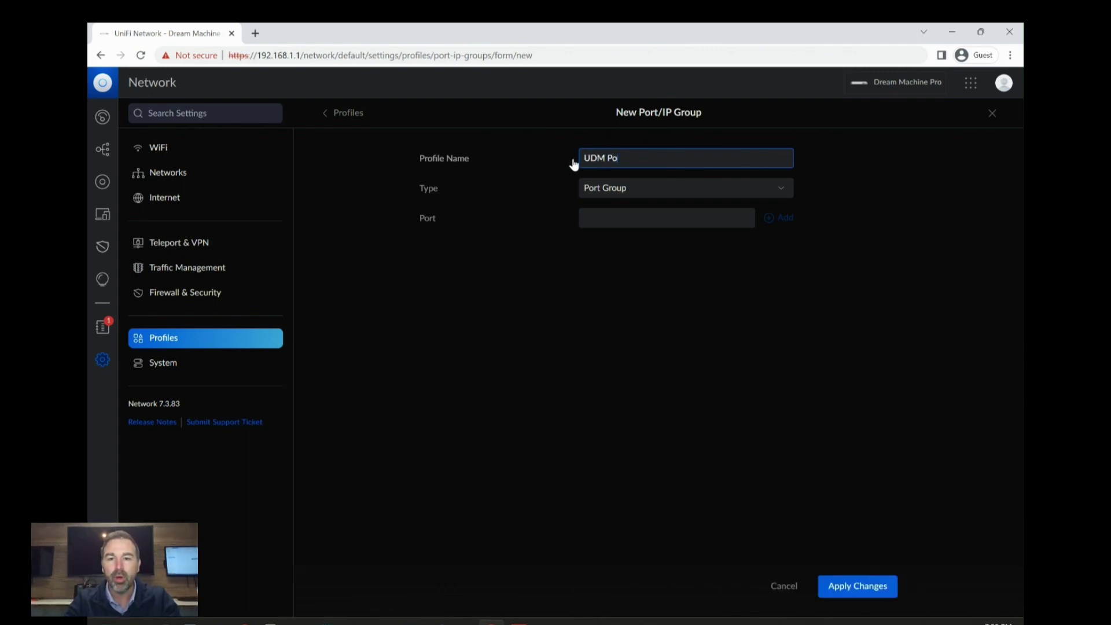
key(BackSpace)
text(ro Ac)
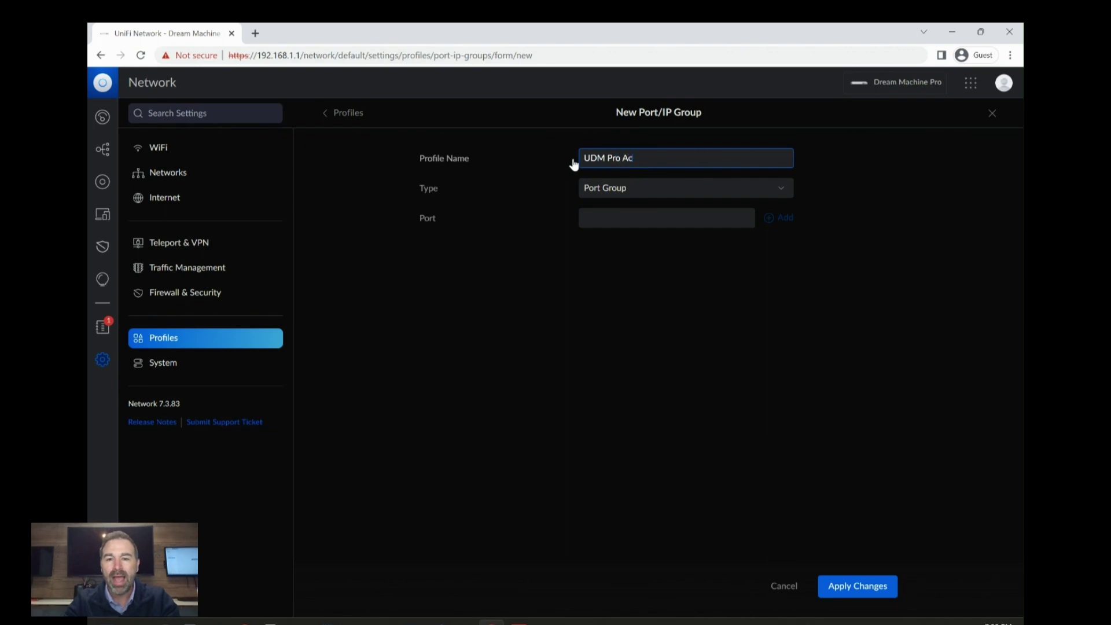
text(cess Ports)
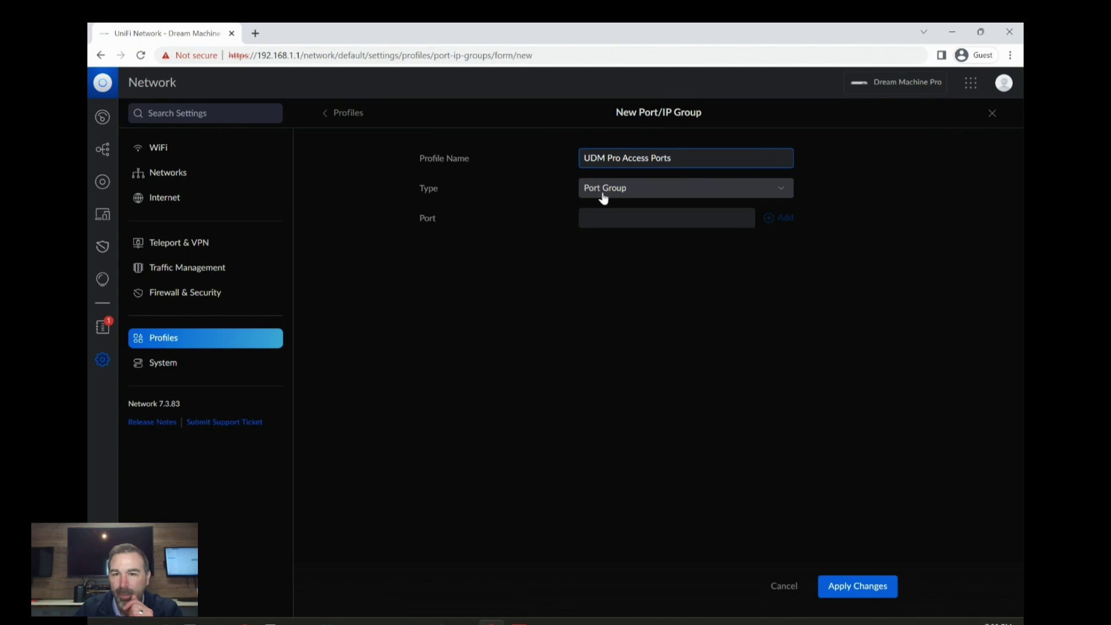
click(658, 195)
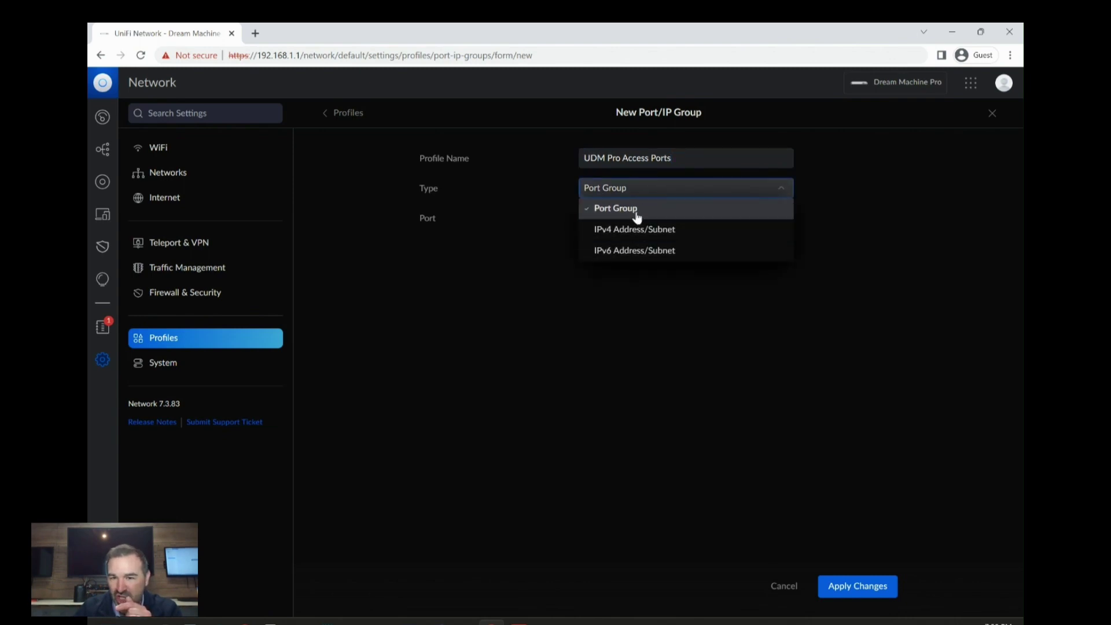
click(637, 208)
Add ports 443, 80 and 22 to the UDM Pro Access Ports group and save it
click(580, 216)
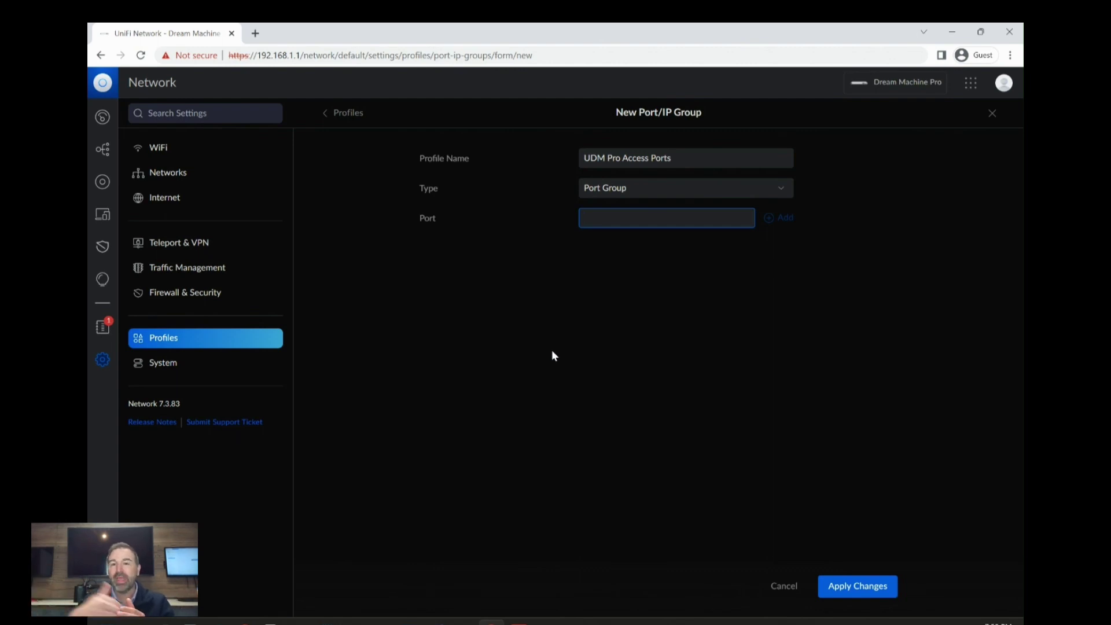
text(443)
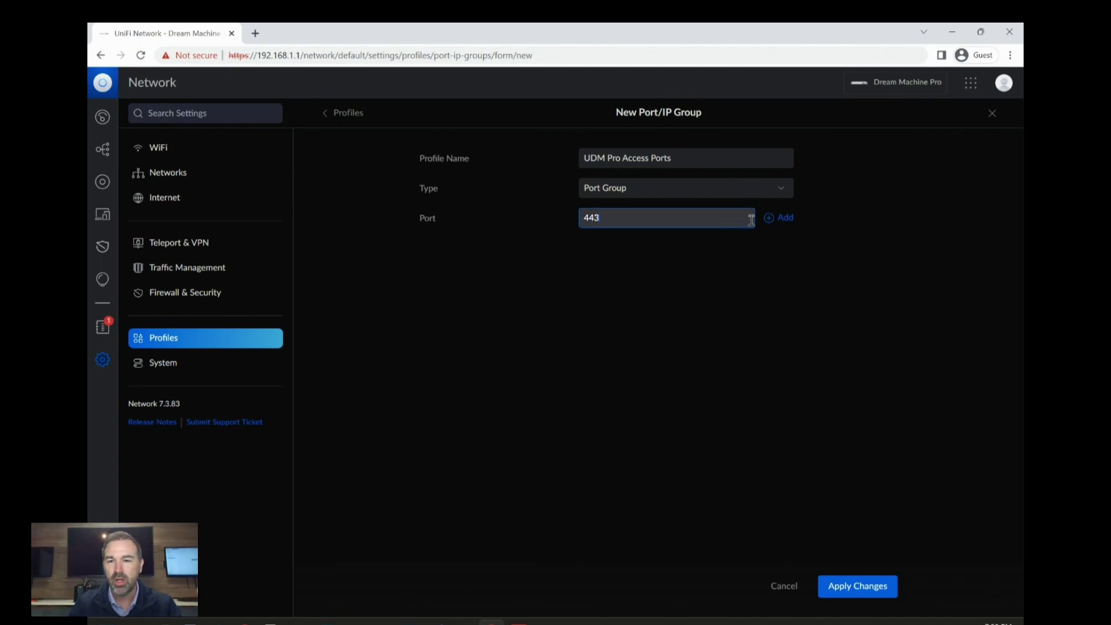
click(782, 218)
click(598, 226)
text(80)
click(783, 218)
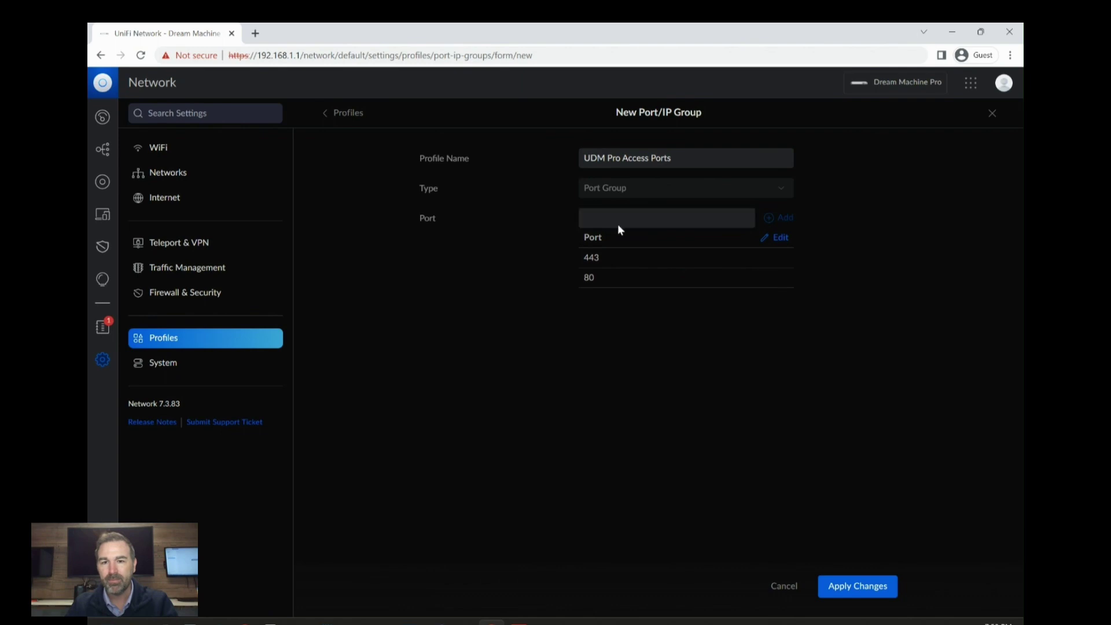
click(614, 220)
text(22)
click(783, 218)
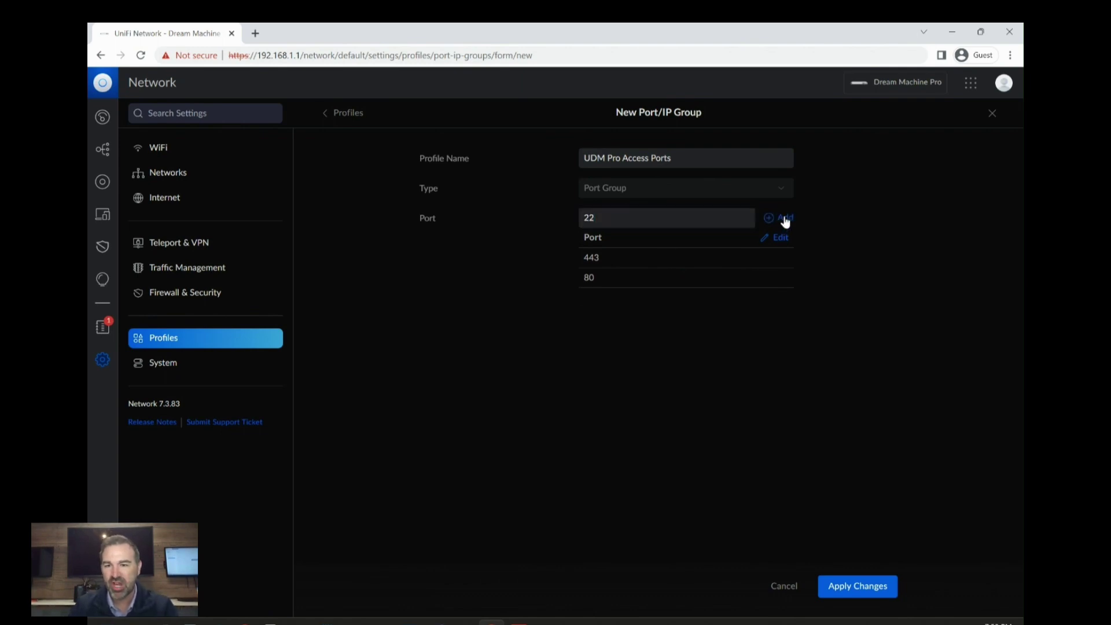
click(841, 587)
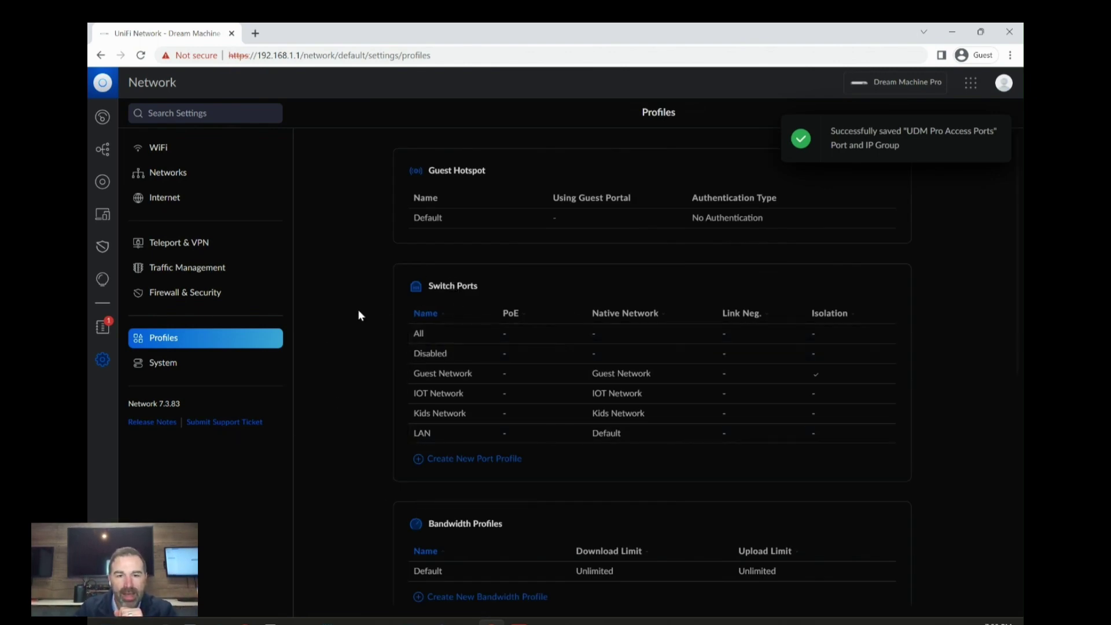
Start a new firewall rule in Firewall & Security and set its type to LAN Local
click(203, 295)
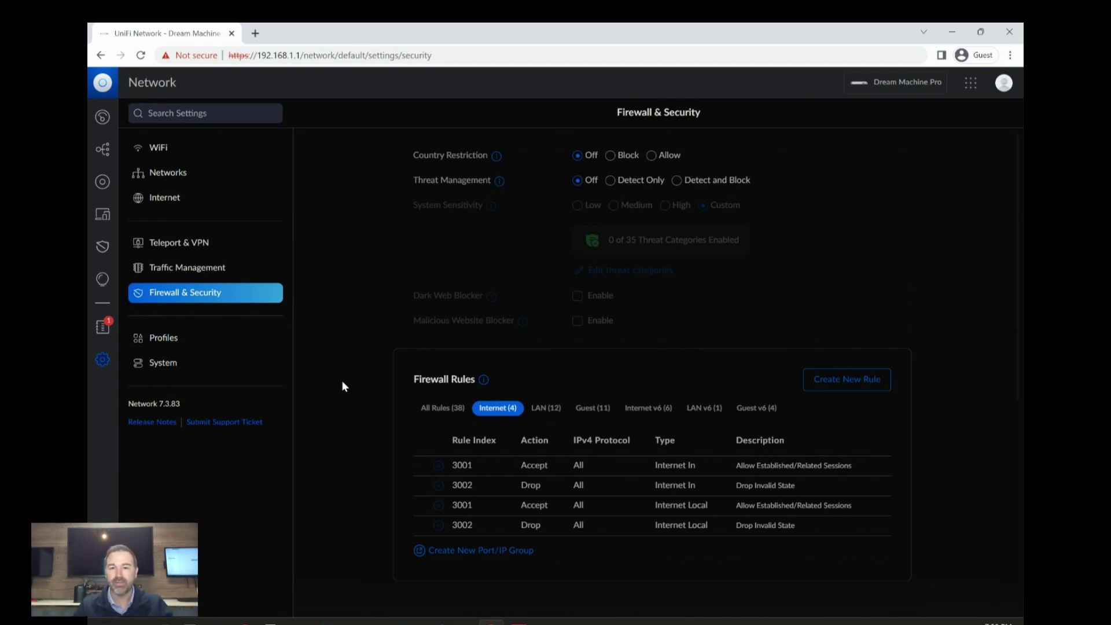
click(553, 410)
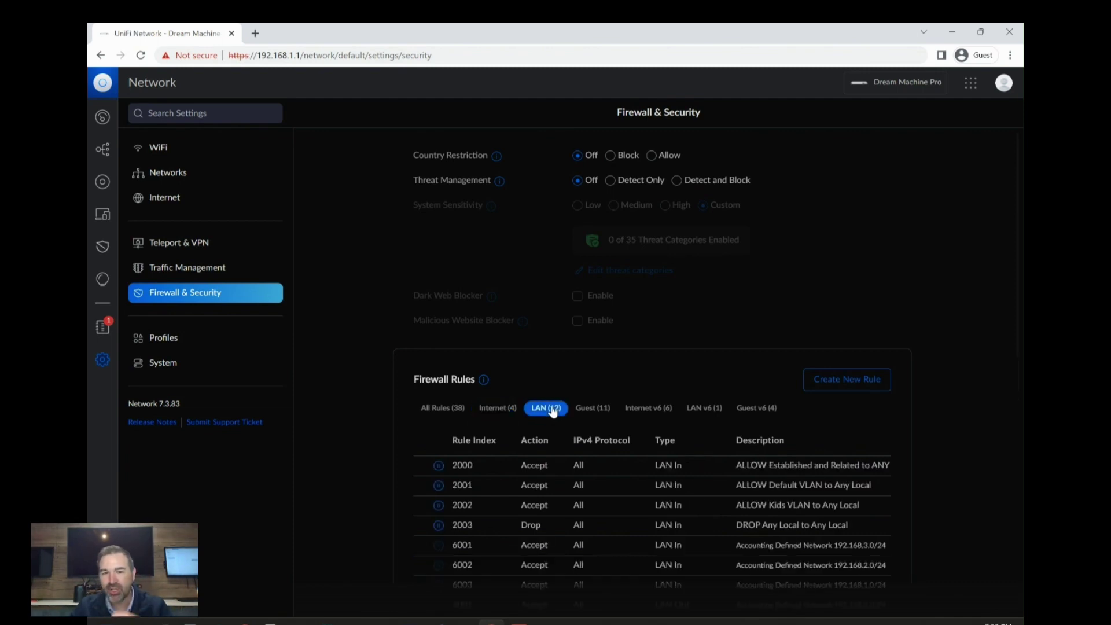
scroll(548, 376, down, 4)
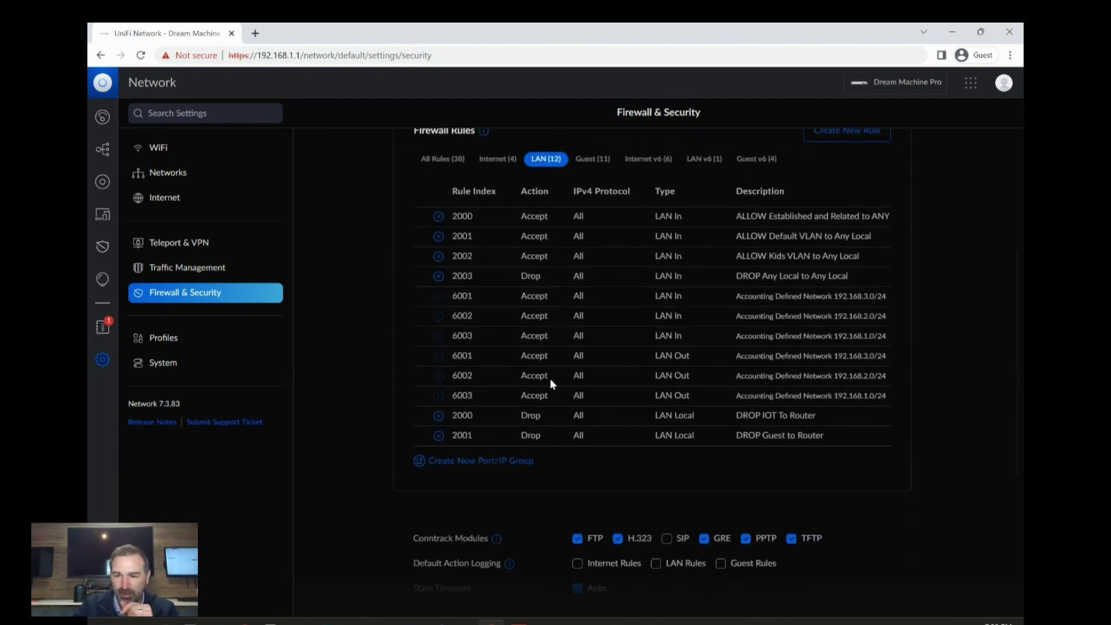
click(865, 133)
click(645, 159)
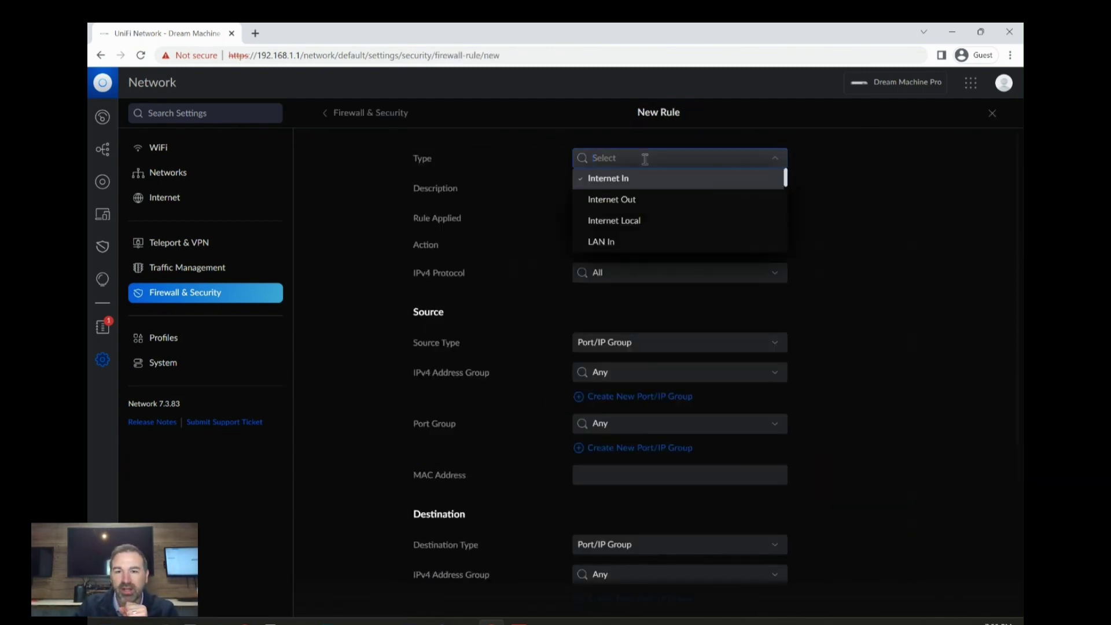
scroll(624, 207, down, 3)
scroll(627, 209, up, 2)
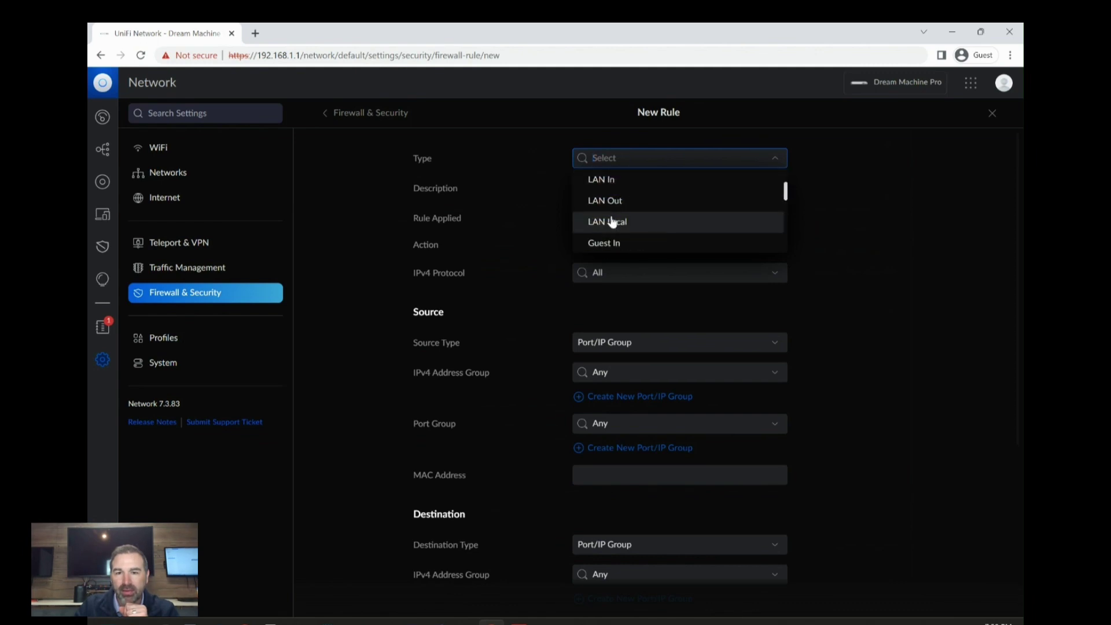
click(612, 223)
Describe the rule as "DROP IOT to its one Router" and set its action to Drop
click(591, 188)
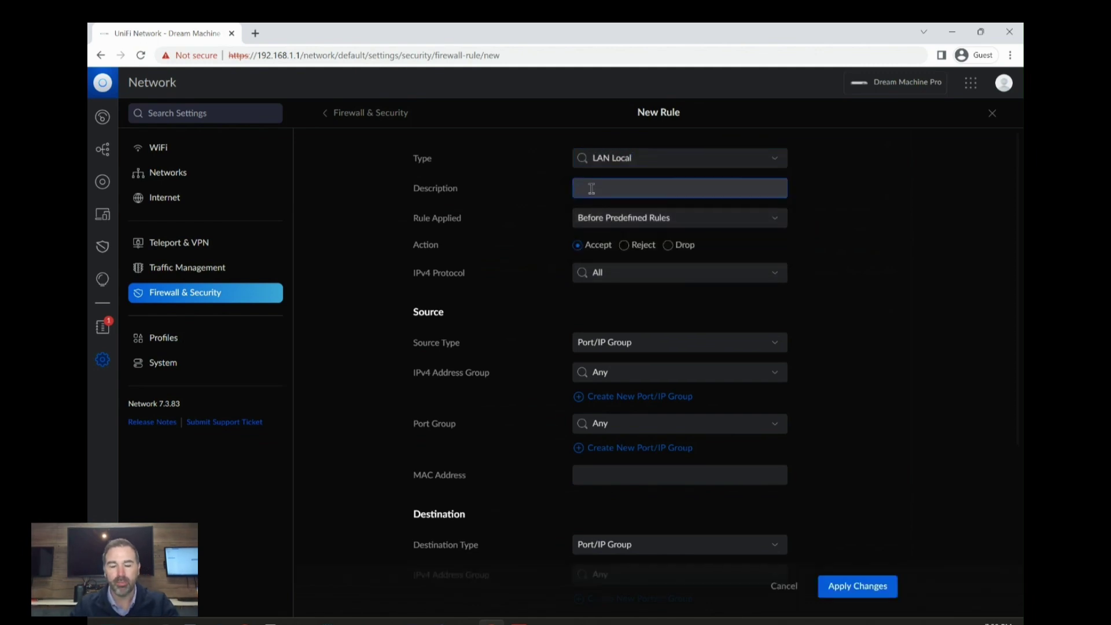
text(DROP)
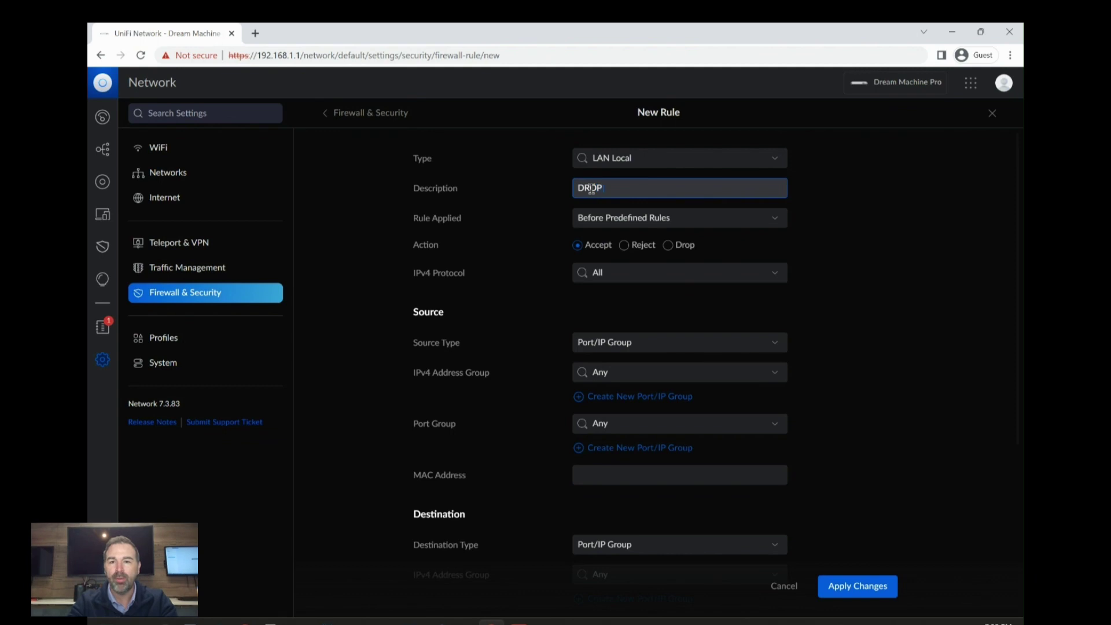
text( IOT)
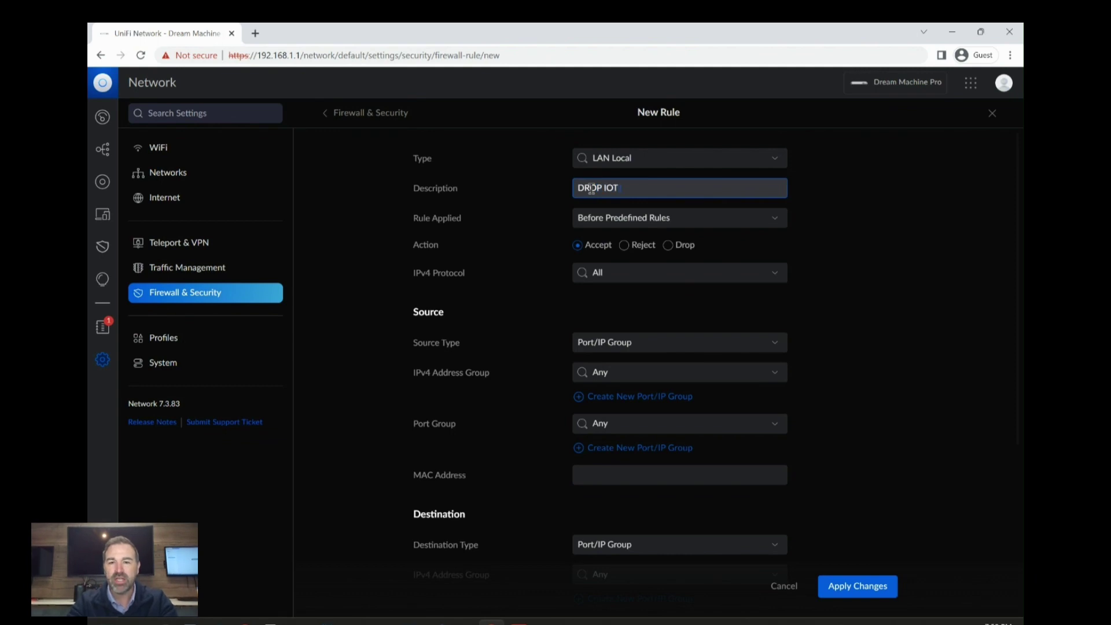
text( to its onw)
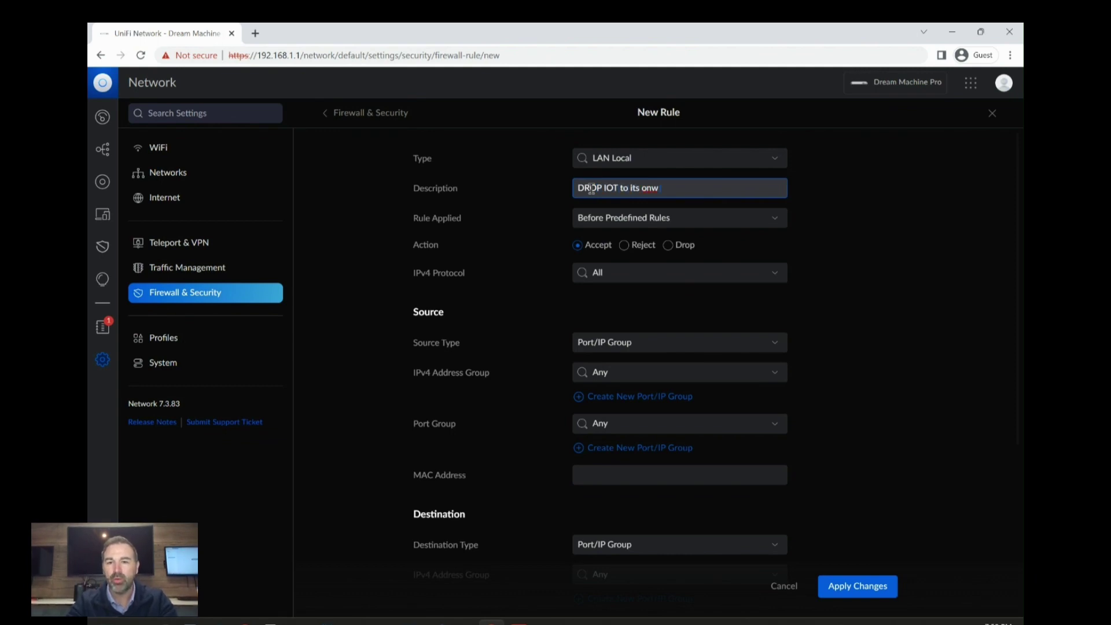
key(BackSpace)
text(e Router)
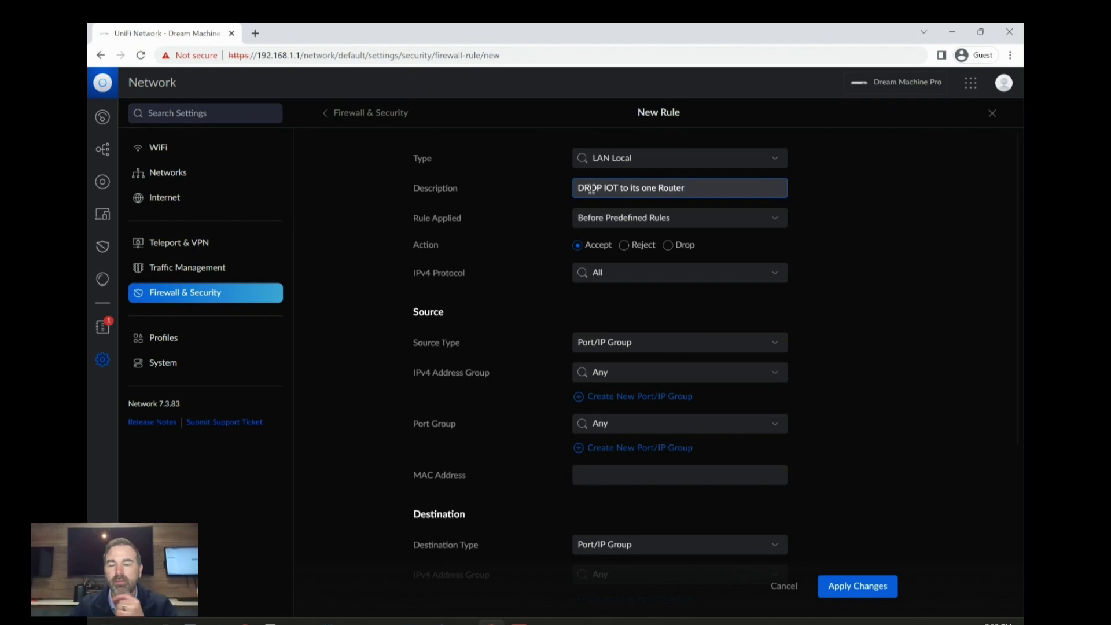
click(667, 246)
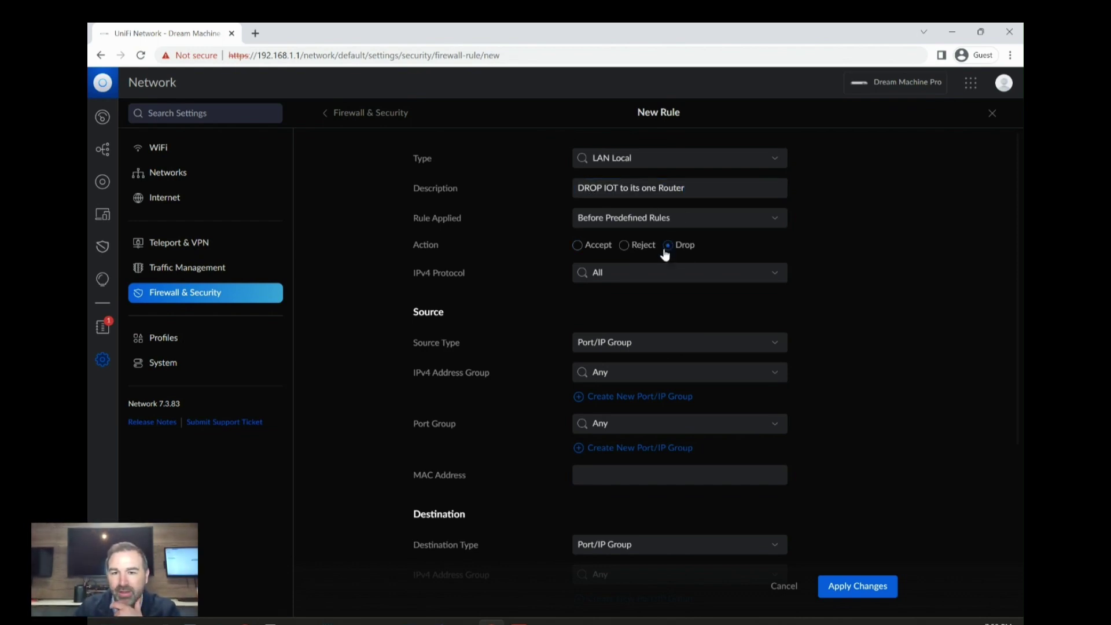
Set the rule's source type to Network and choose IOT Network as the source
click(620, 344)
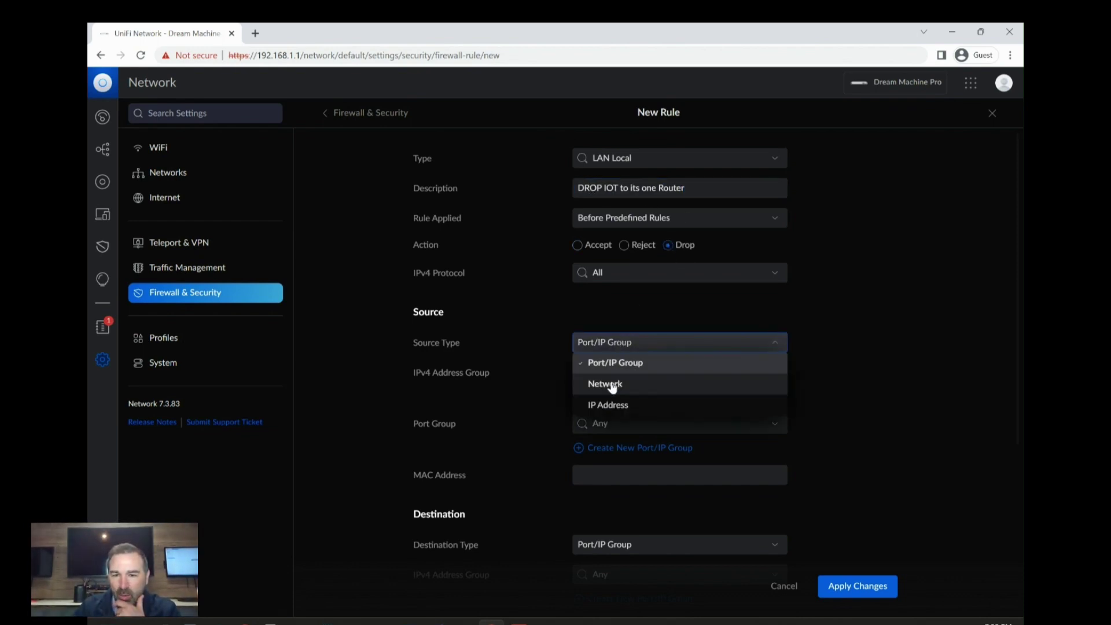
click(612, 384)
click(614, 374)
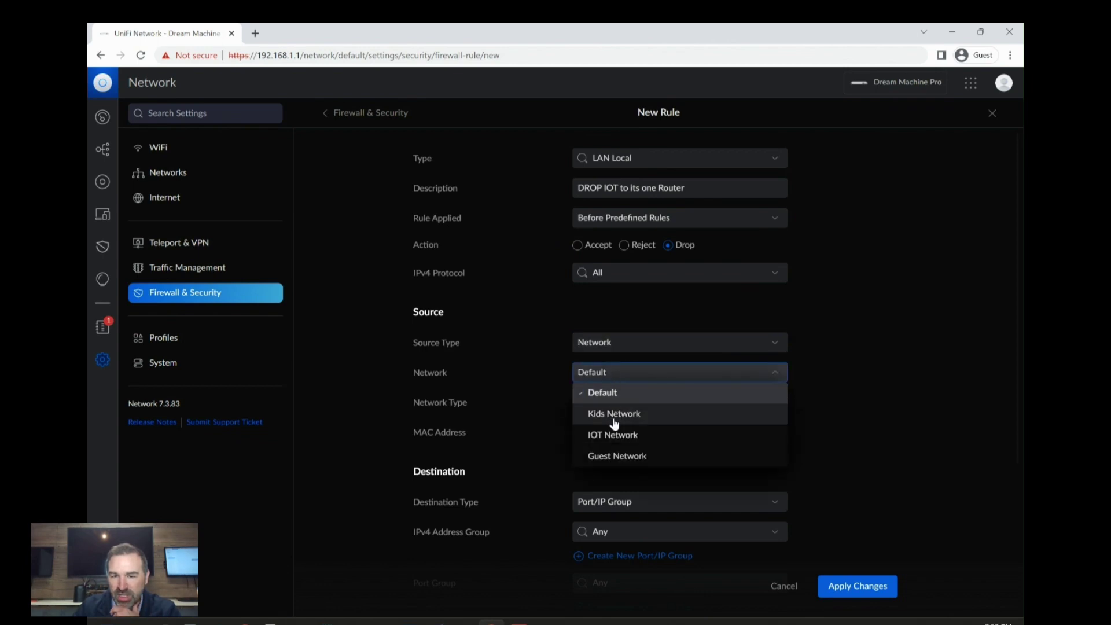
click(611, 437)
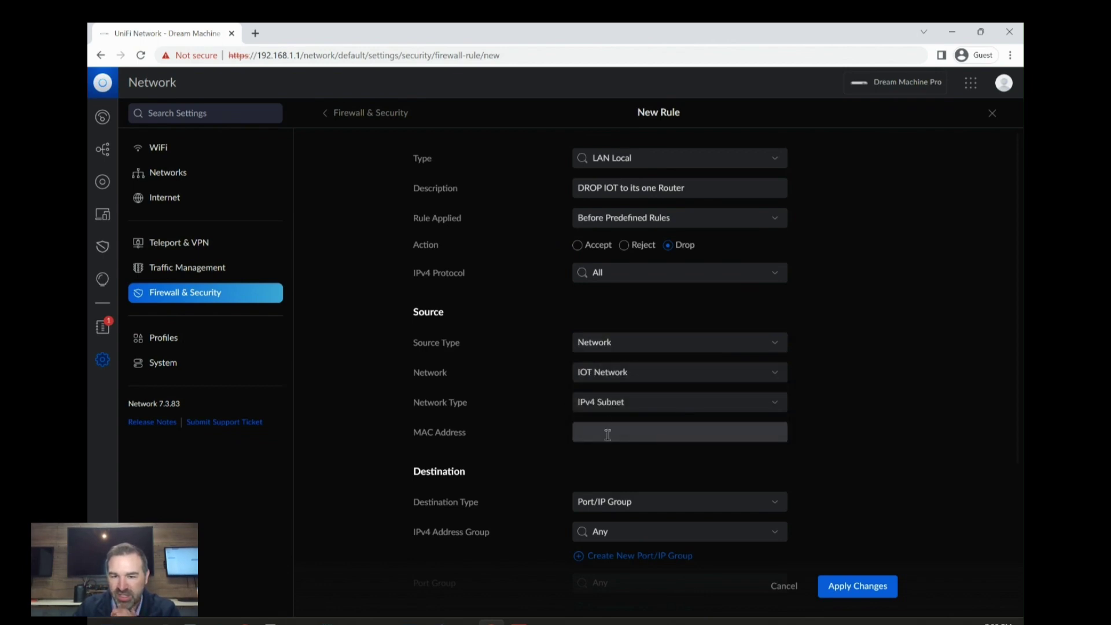
Keep the destination type as Port/IP Group and set the destination IPv4 address group to IOT Router
click(622, 528)
scroll(621, 529, down, 1)
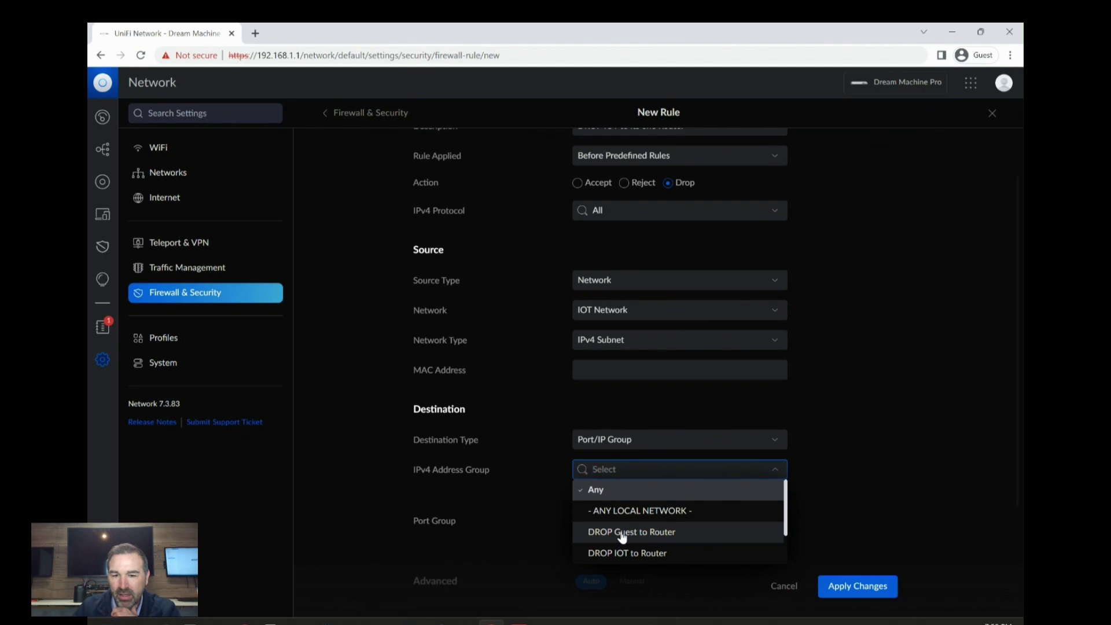
click(611, 438)
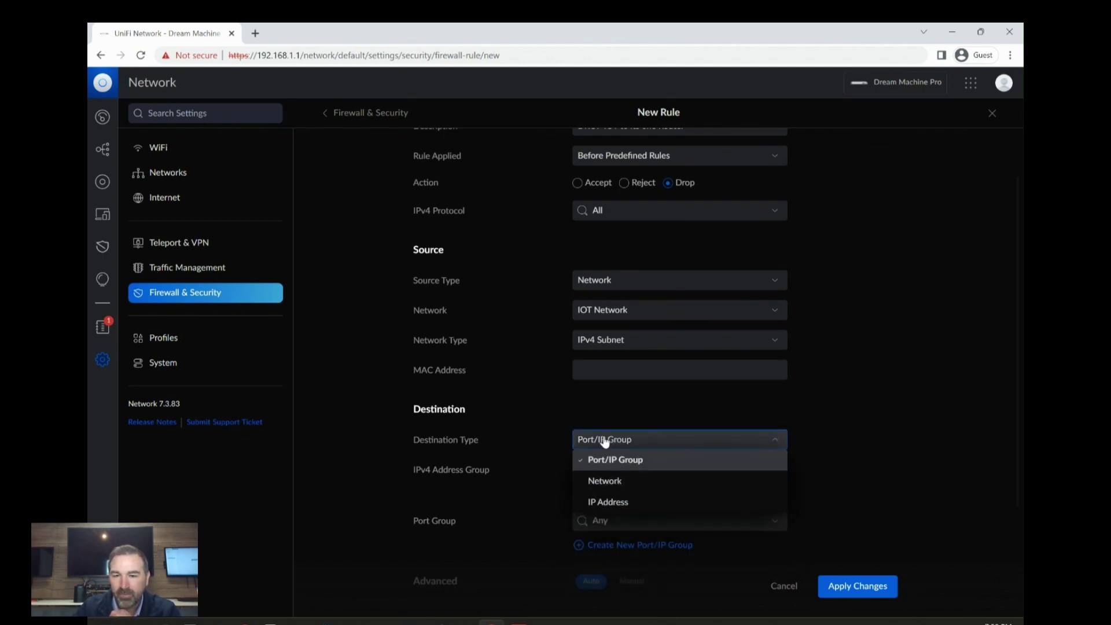
click(576, 402)
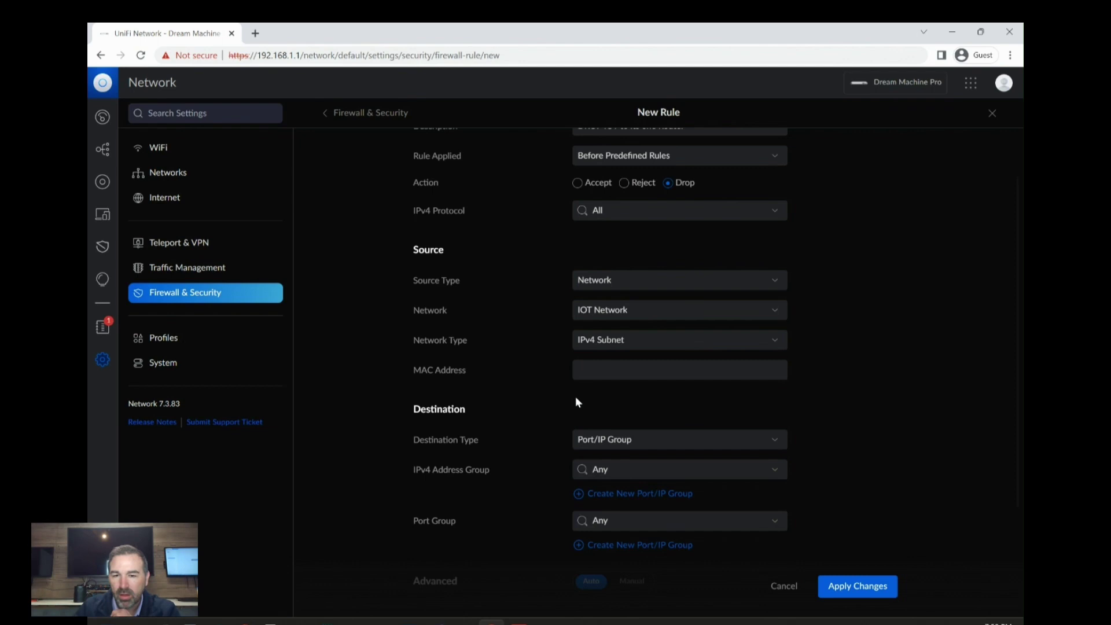
click(611, 443)
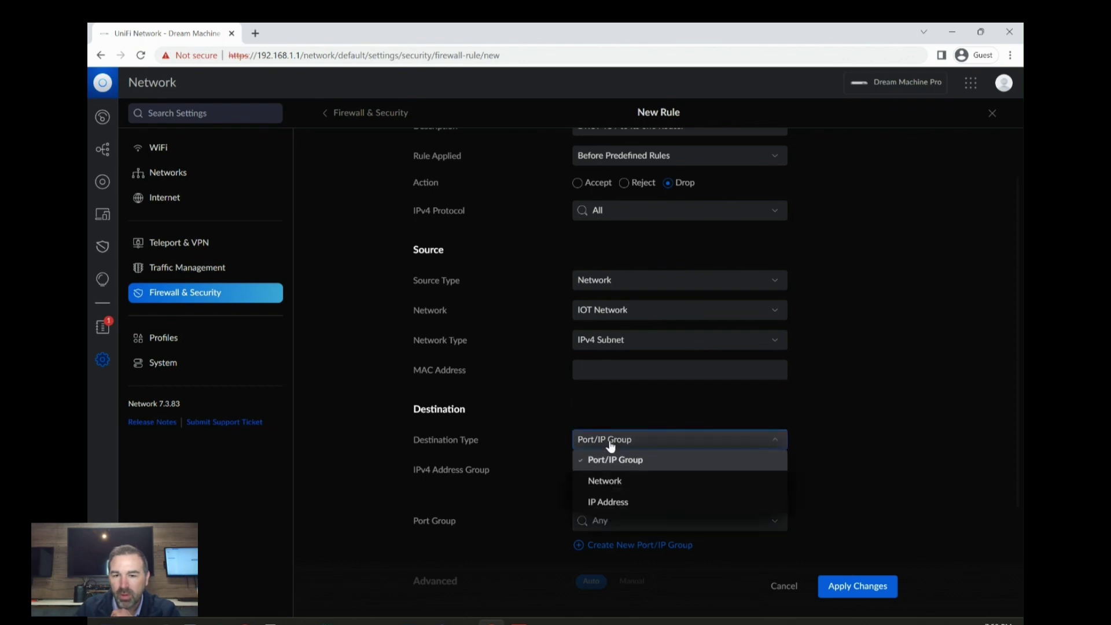
click(614, 460)
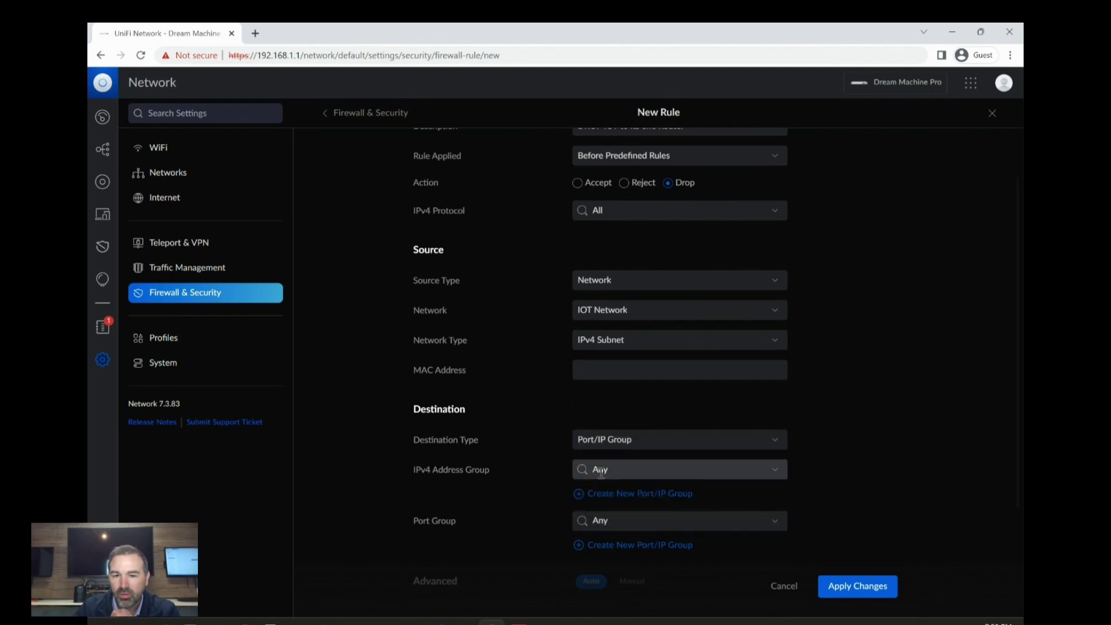
click(602, 472)
scroll(634, 509, down, 2)
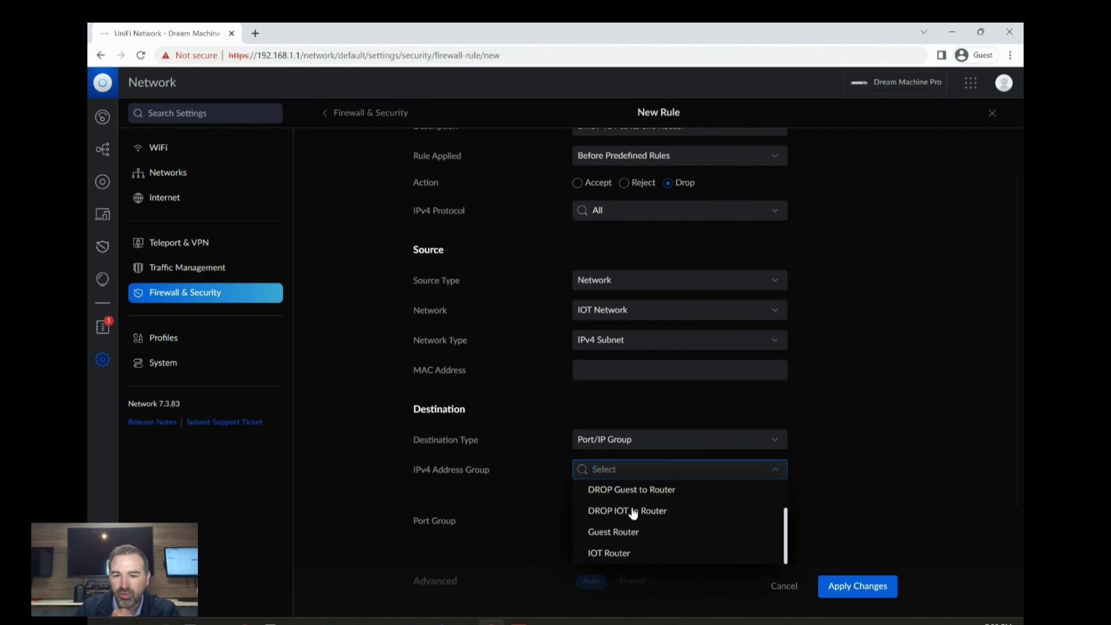
click(617, 553)
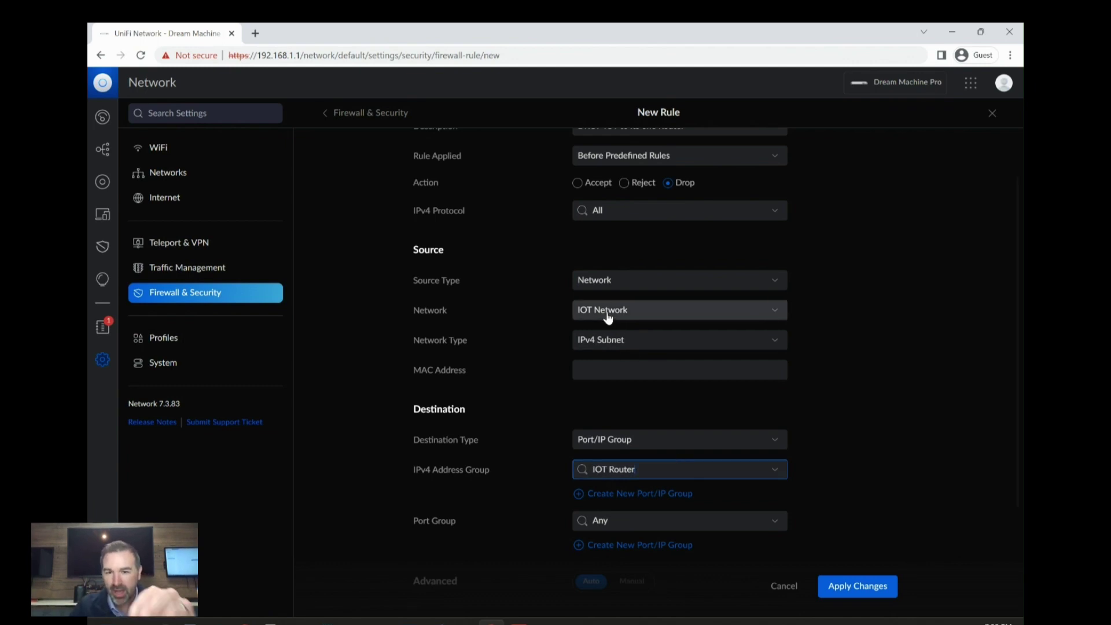
Set the destination port group to UDM Pro Access Ports and save the firewall rule
click(631, 520)
click(639, 562)
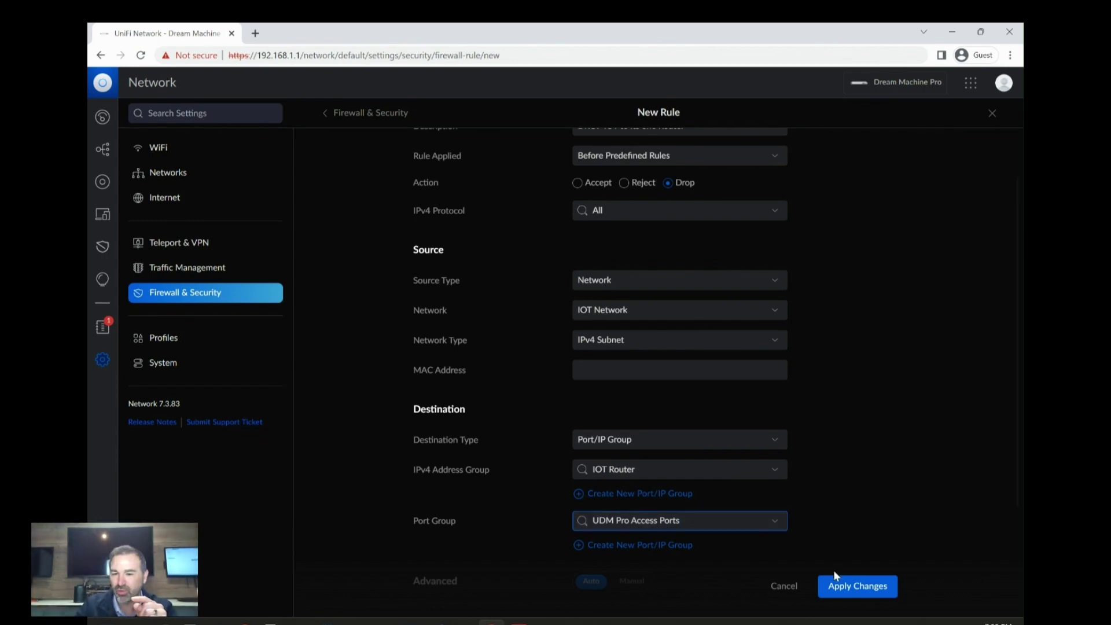
click(847, 594)
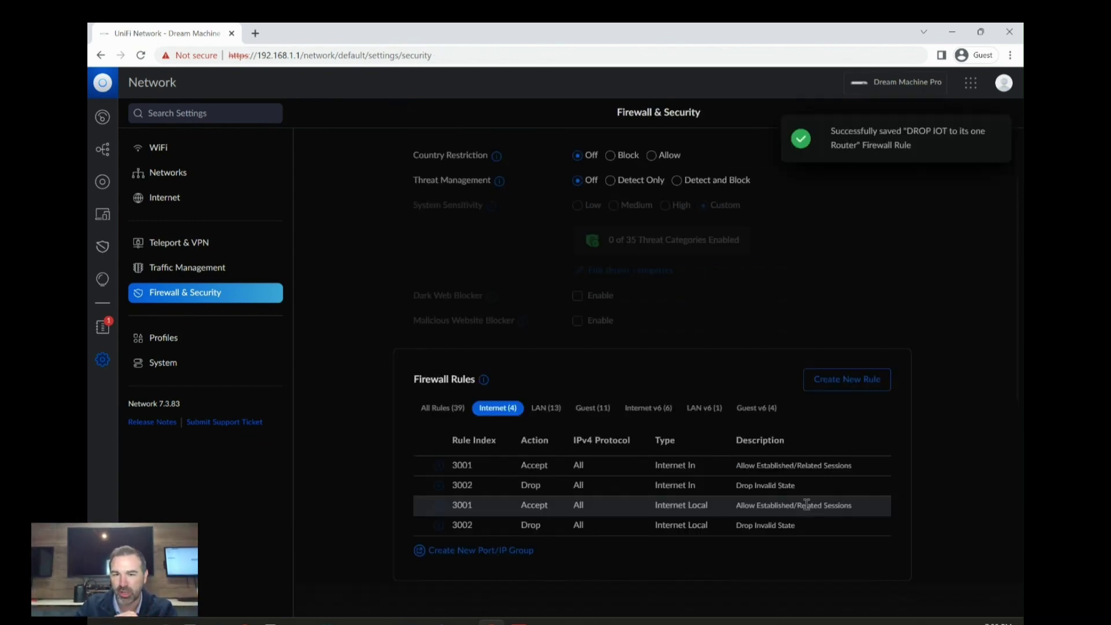
Create a LAN Local firewall rule described as "DROP Guest to its own Router" with the action set to Drop
click(844, 380)
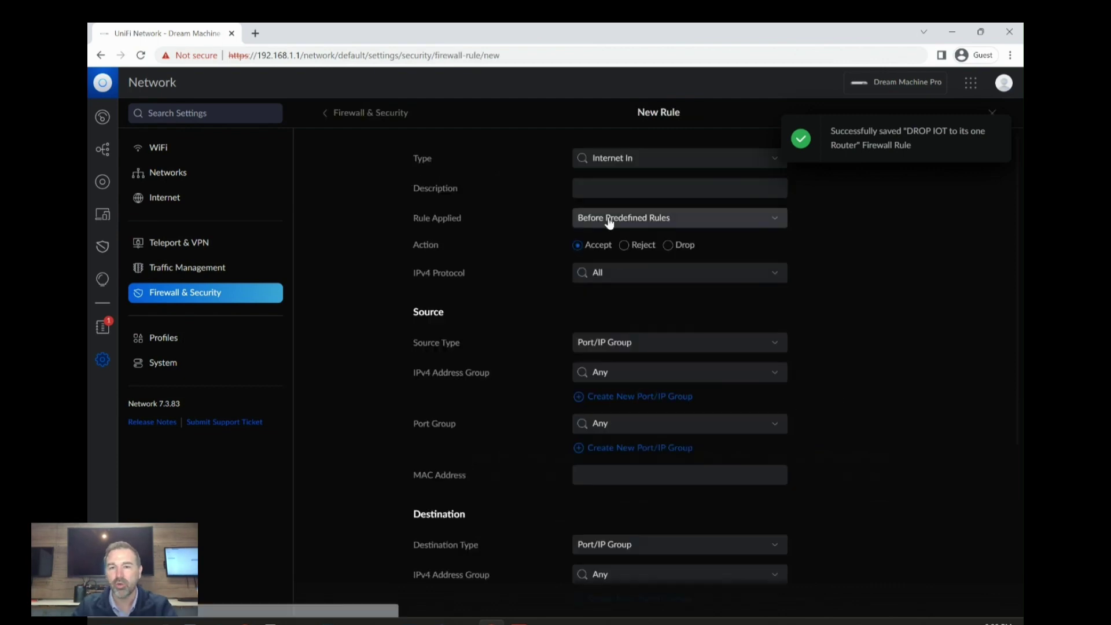
click(615, 158)
scroll(614, 231, down, 1)
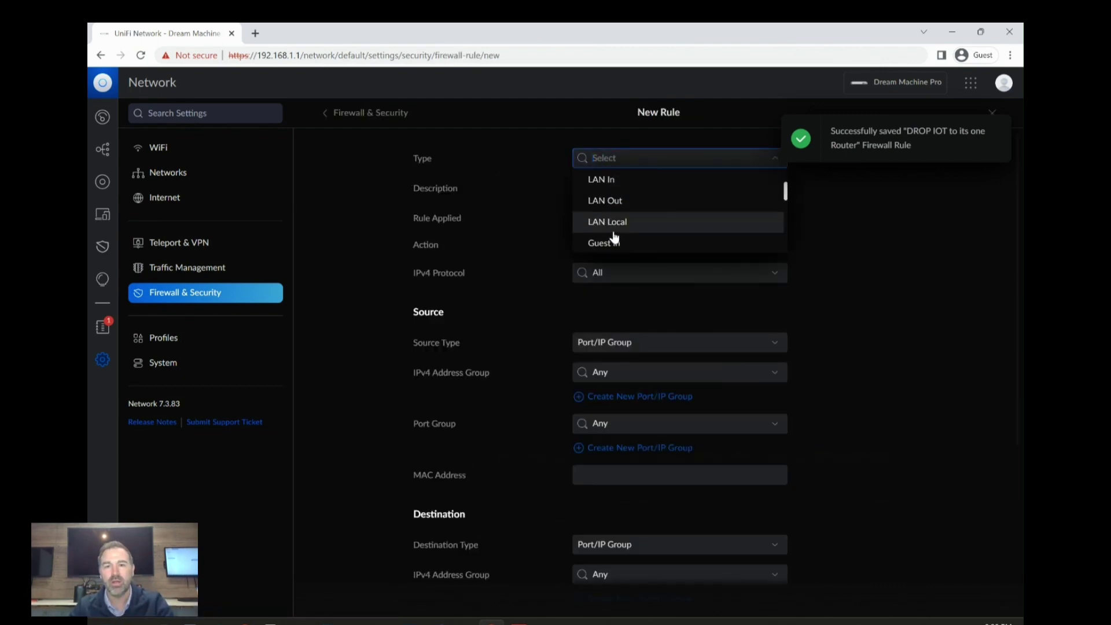
click(614, 229)
click(605, 189)
text(DROP)
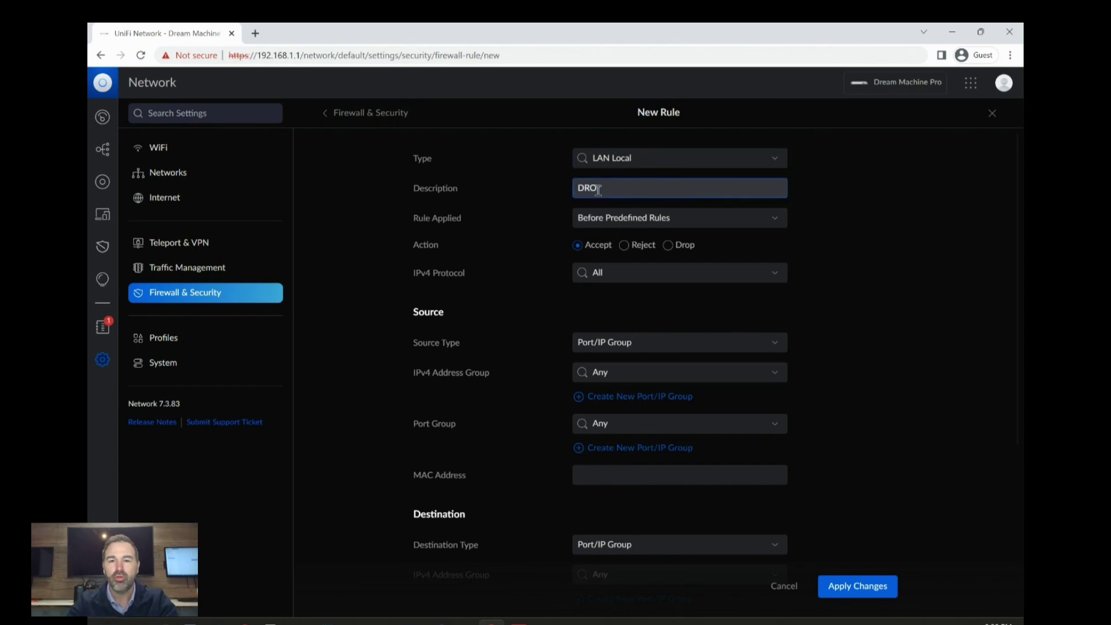
text( Guest to)
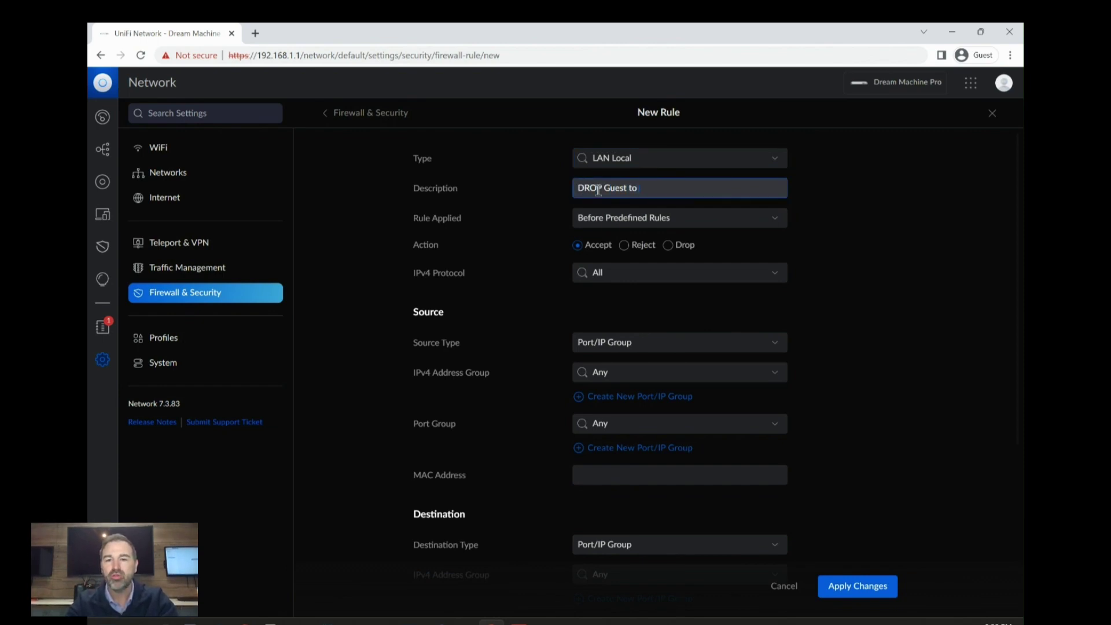
text( its own Router)
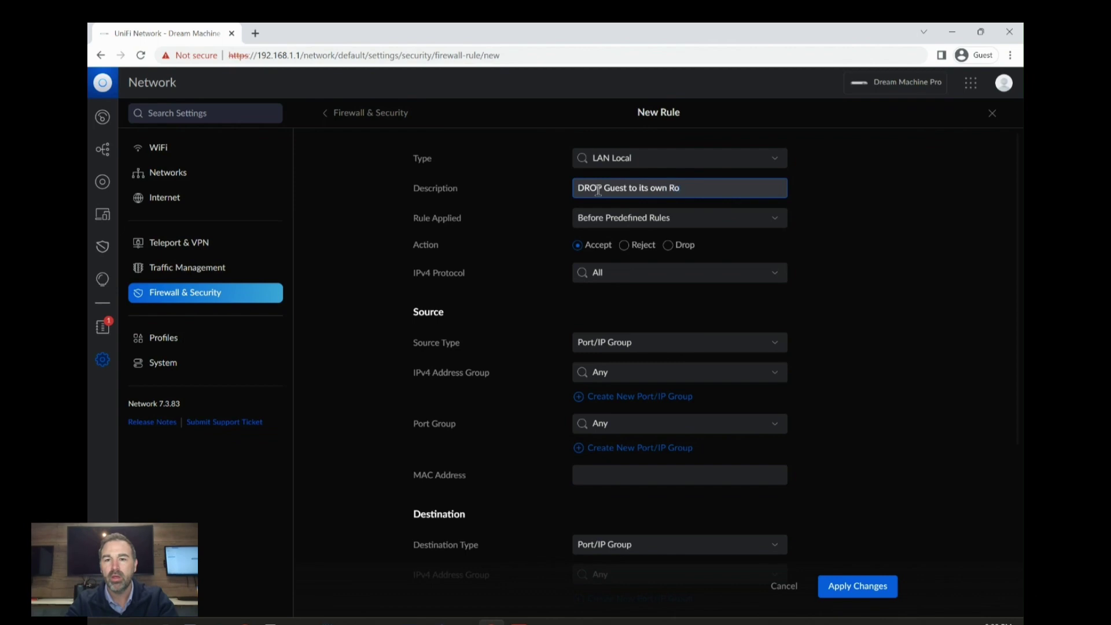
click(668, 246)
Set the rule's source type to Network and choose Guest Network as the source
click(620, 351)
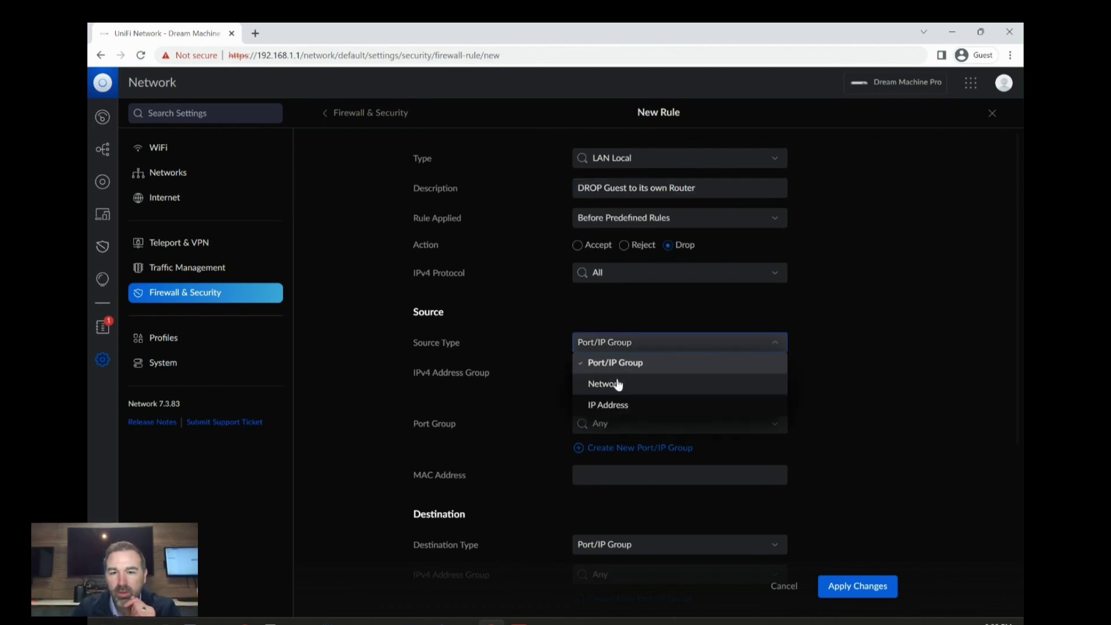
click(615, 384)
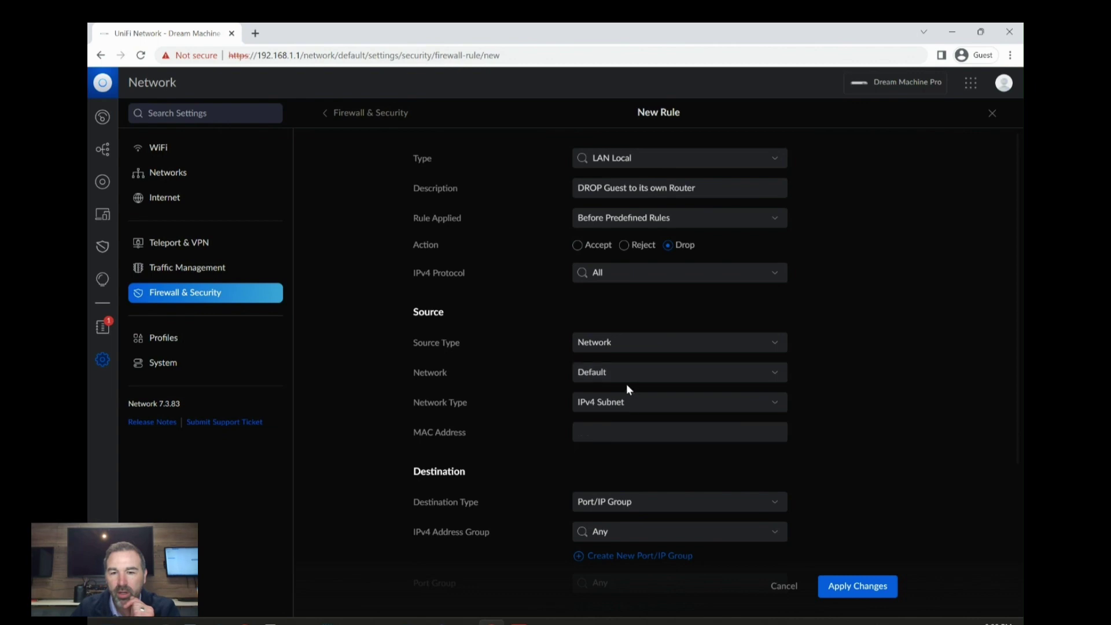
click(616, 377)
click(618, 457)
Keep the destination type as Port/IP Group and set the destination IPv4 address group to Guest Router
click(616, 505)
scroll(619, 544, down, 1)
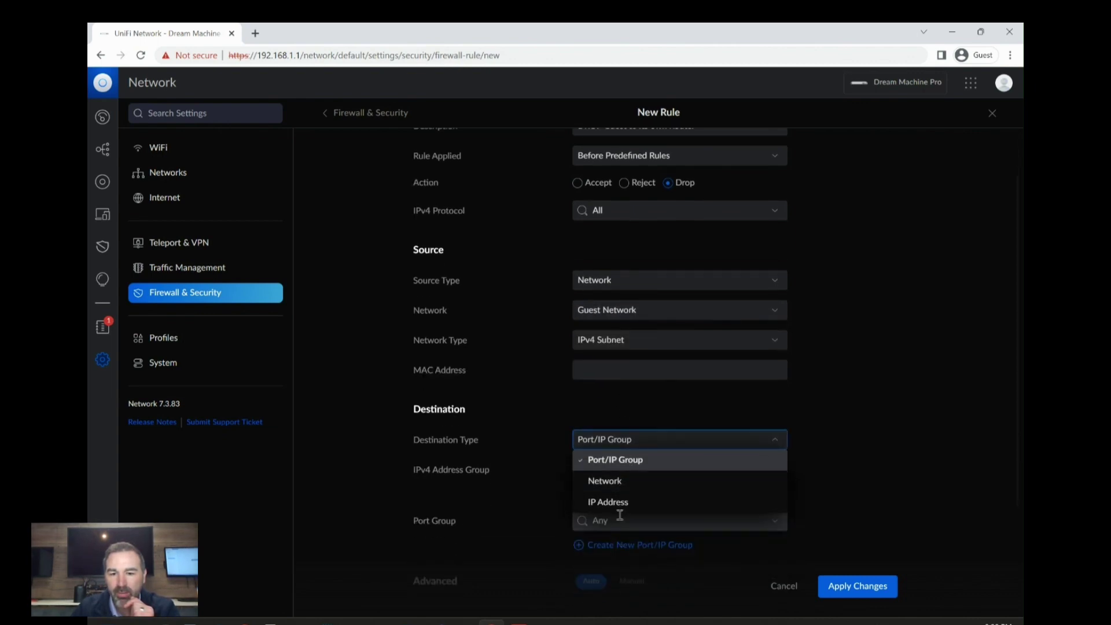
click(612, 459)
click(590, 469)
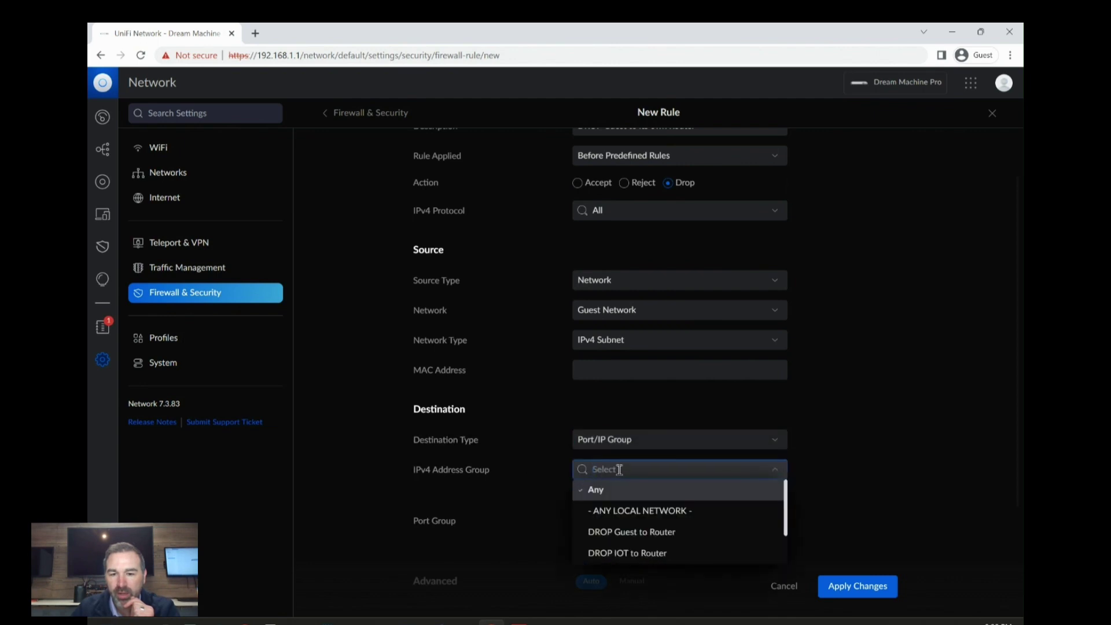
scroll(616, 468, down, 3)
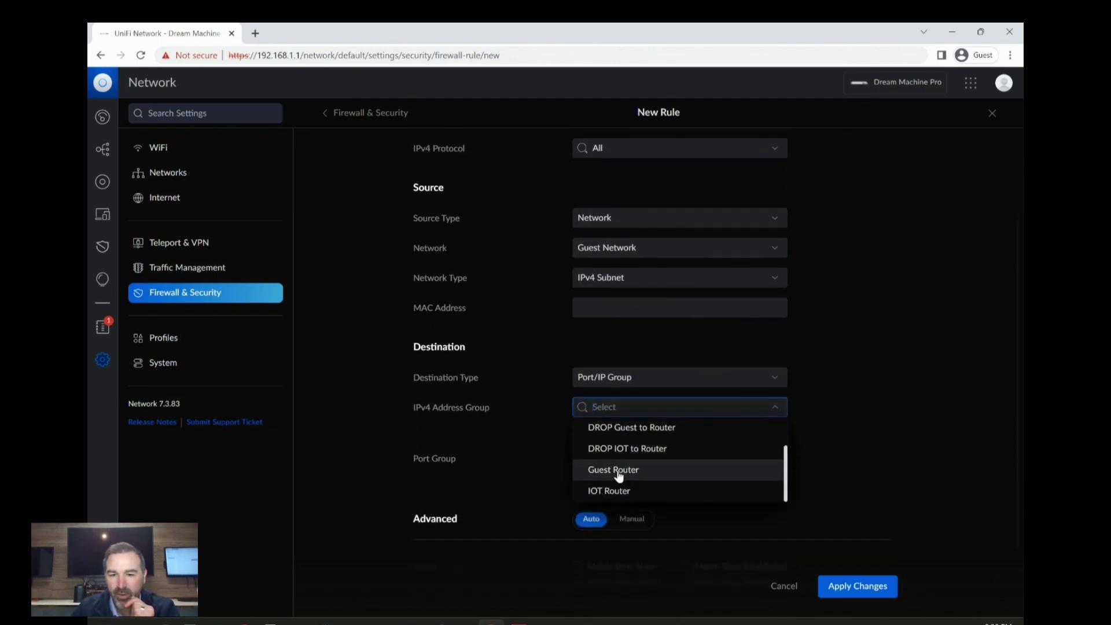
click(614, 470)
Set the guest rule's destination port group to UDM Pro Access Ports and save the rule
click(616, 463)
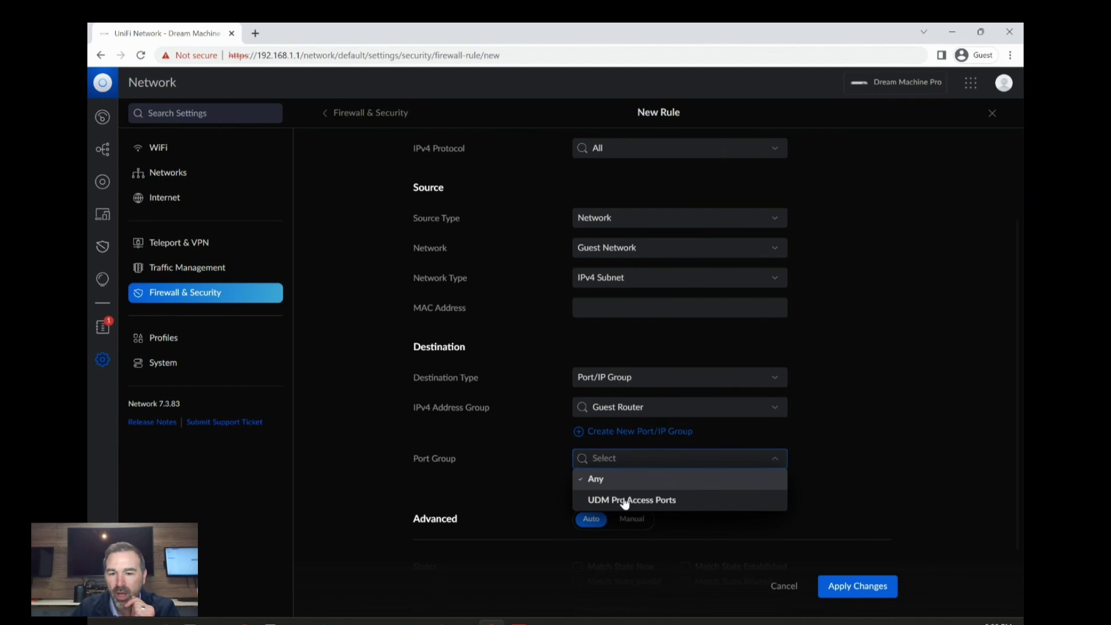
click(617, 498)
click(855, 585)
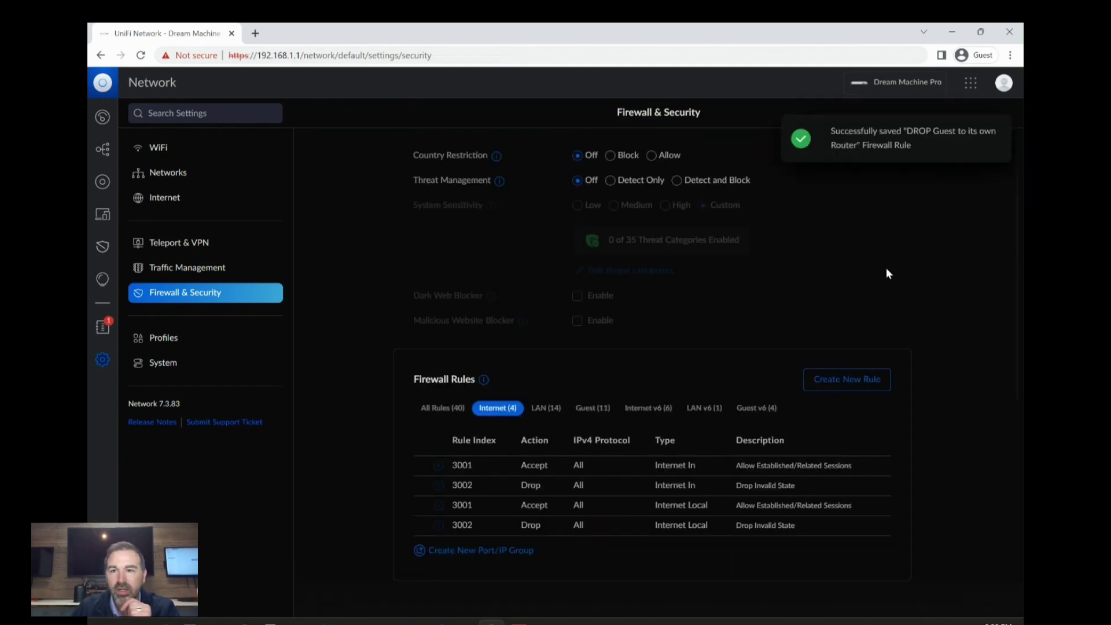
Review the LAN firewall rules, including the LAN Local drop rules for the IoT and guest networks
click(546, 409)
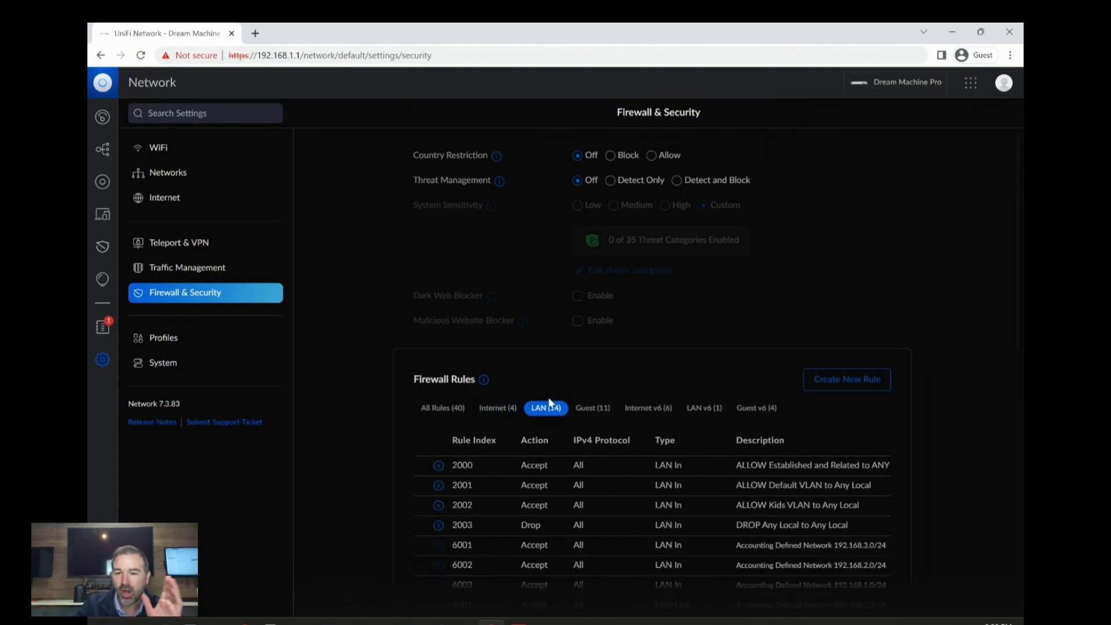
scroll(569, 383, down, 1)
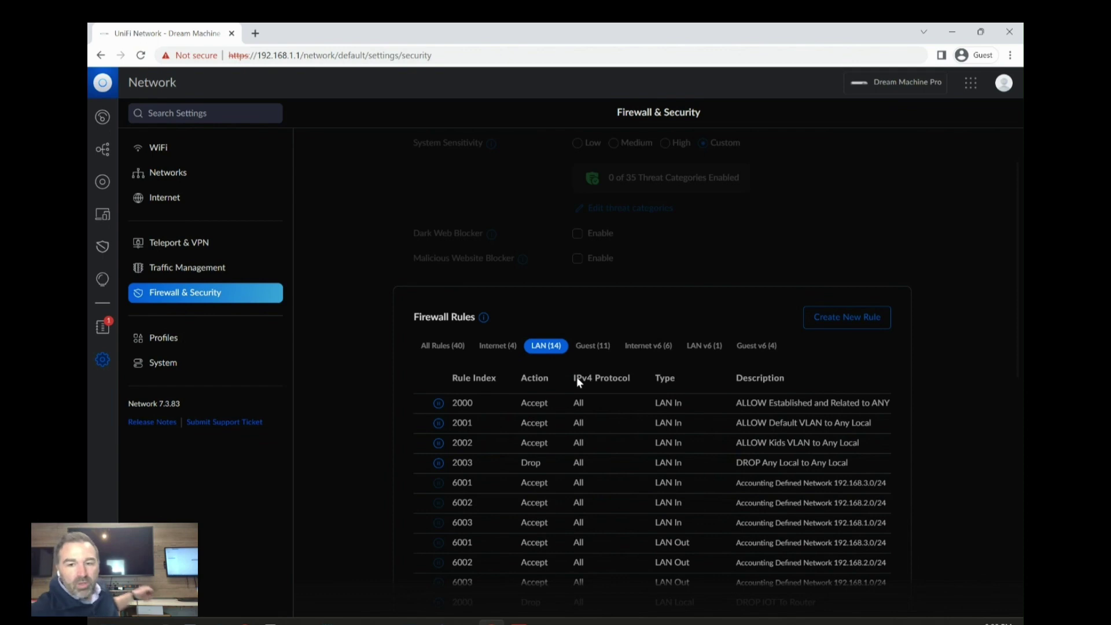
scroll(683, 426, down, 1)
scroll(691, 347, down, 1)
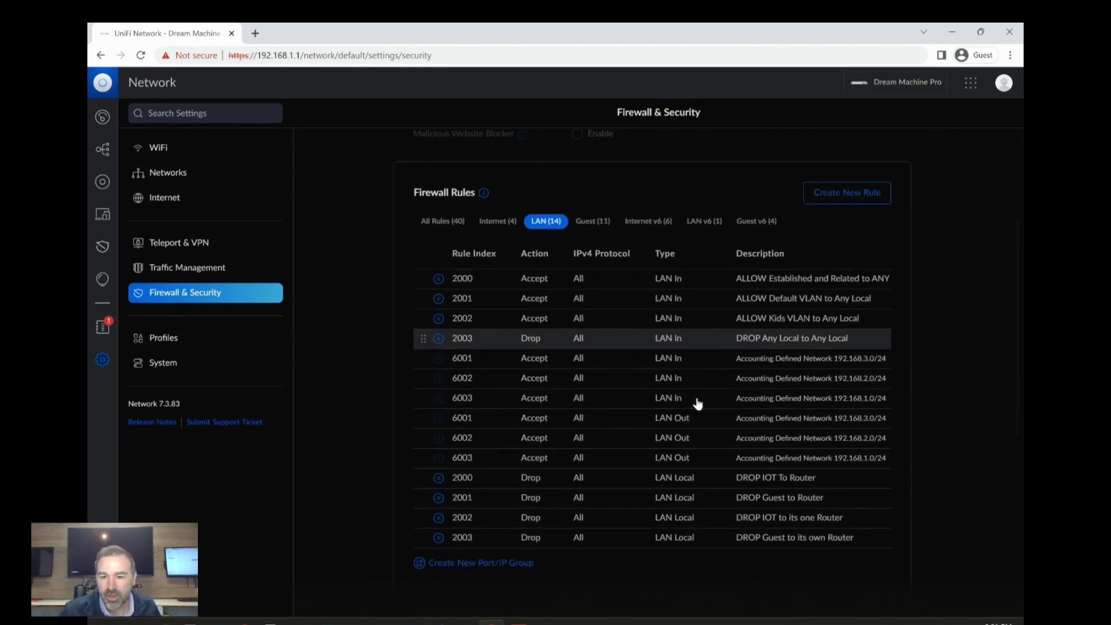
scroll(605, 480, up, 2)
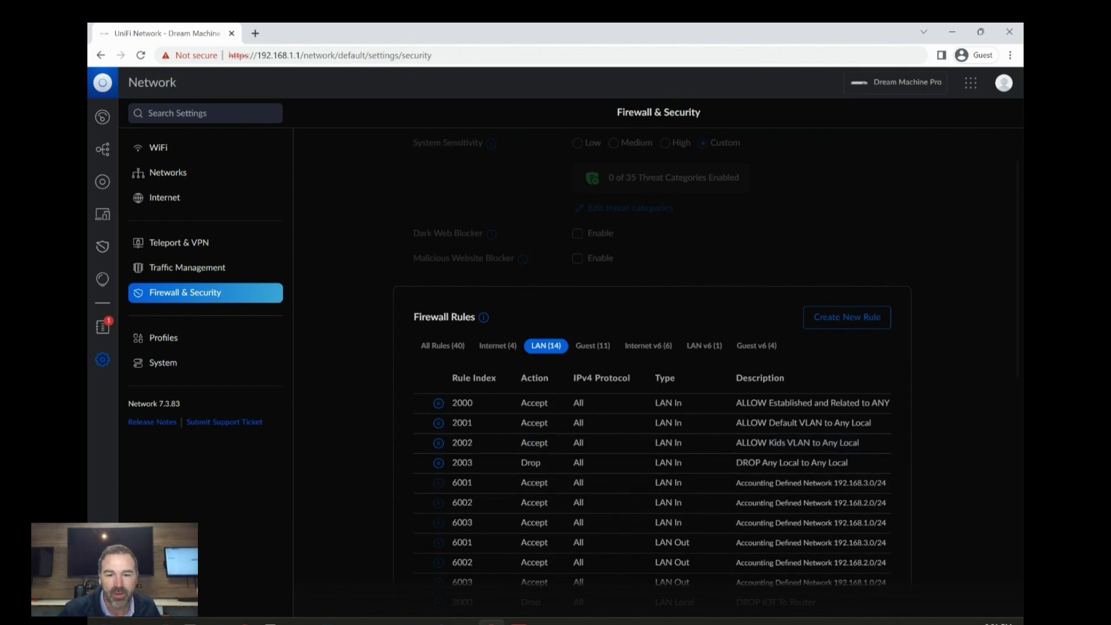
Switch to the AnyDesk remote session, reload the 192.168.3.1 login page to test router access, and return to UniFi Network
click(517, 623)
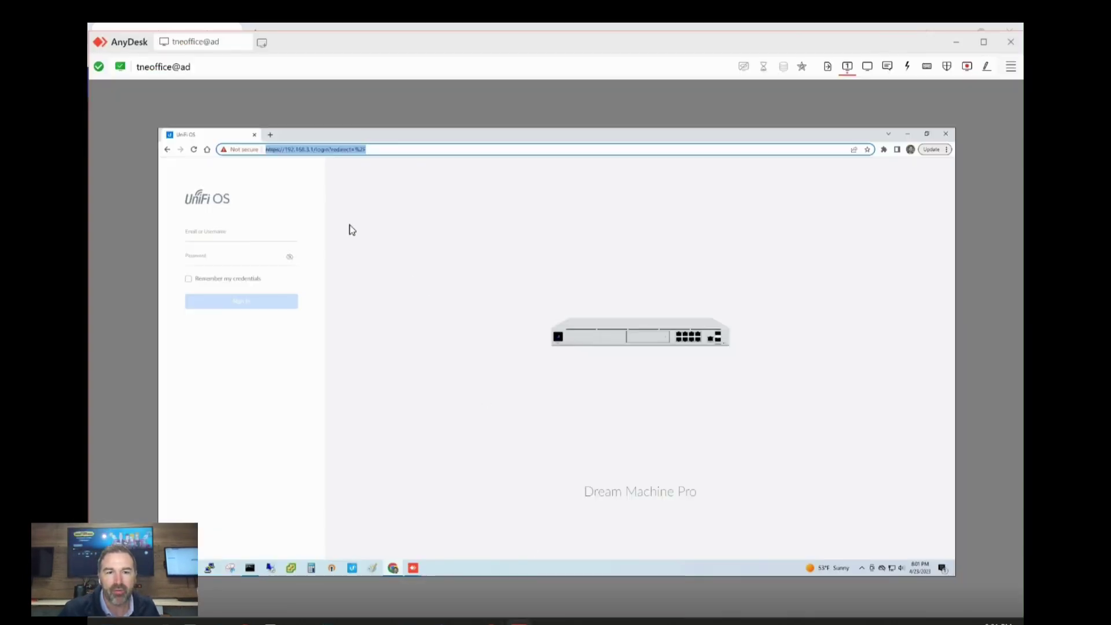
click(194, 149)
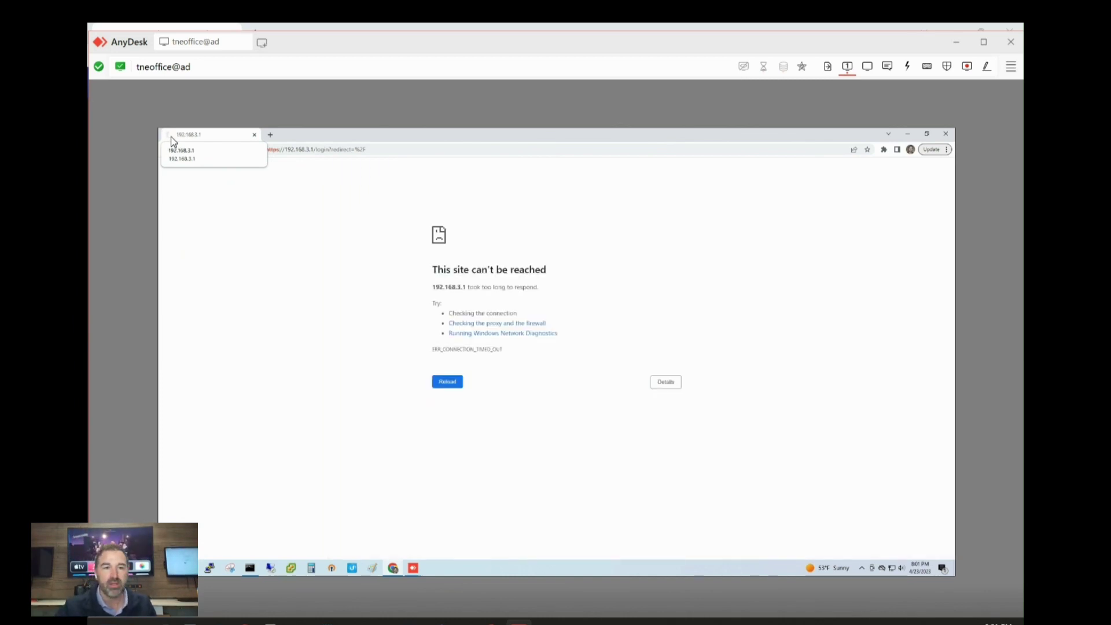
click(956, 42)
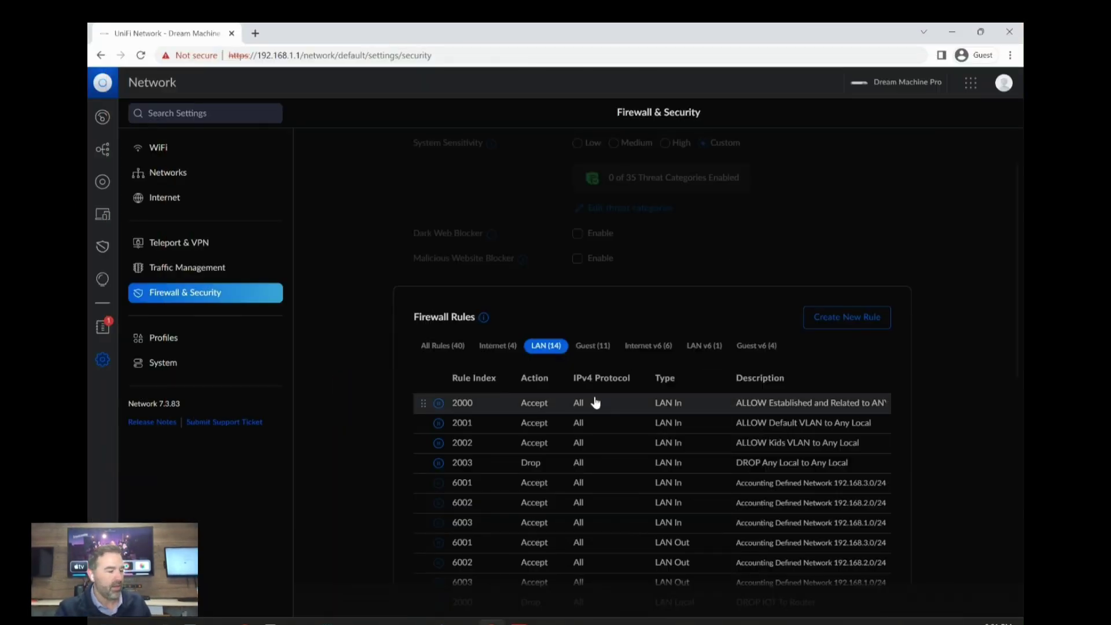
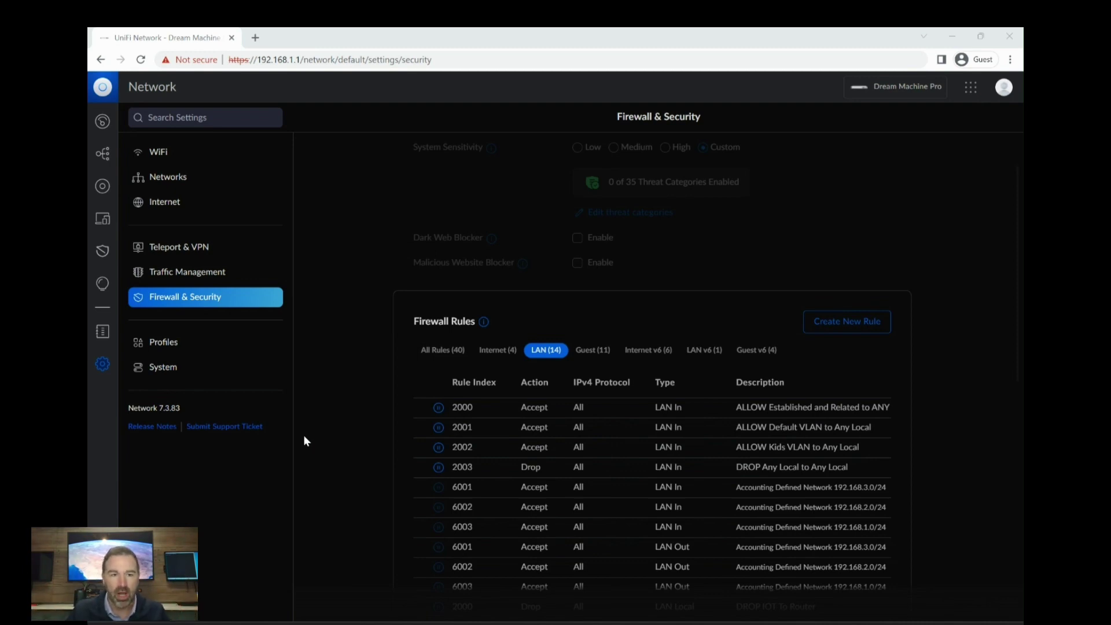
Examine the client devices list, and inspect the Multicast DNS setting in the global network settings
click(102, 220)
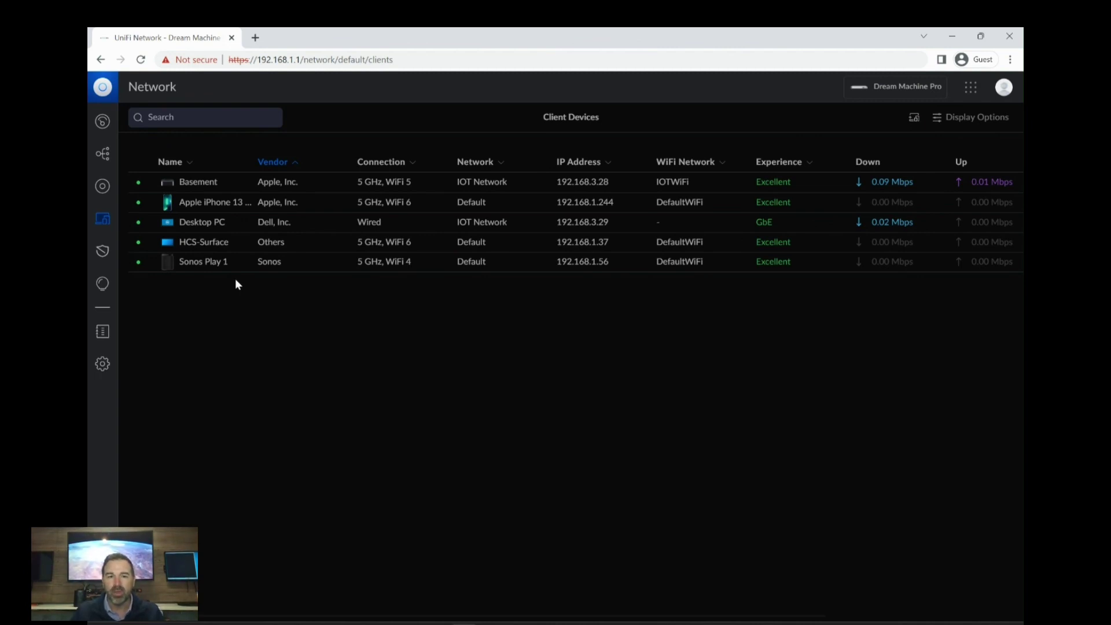
click(100, 367)
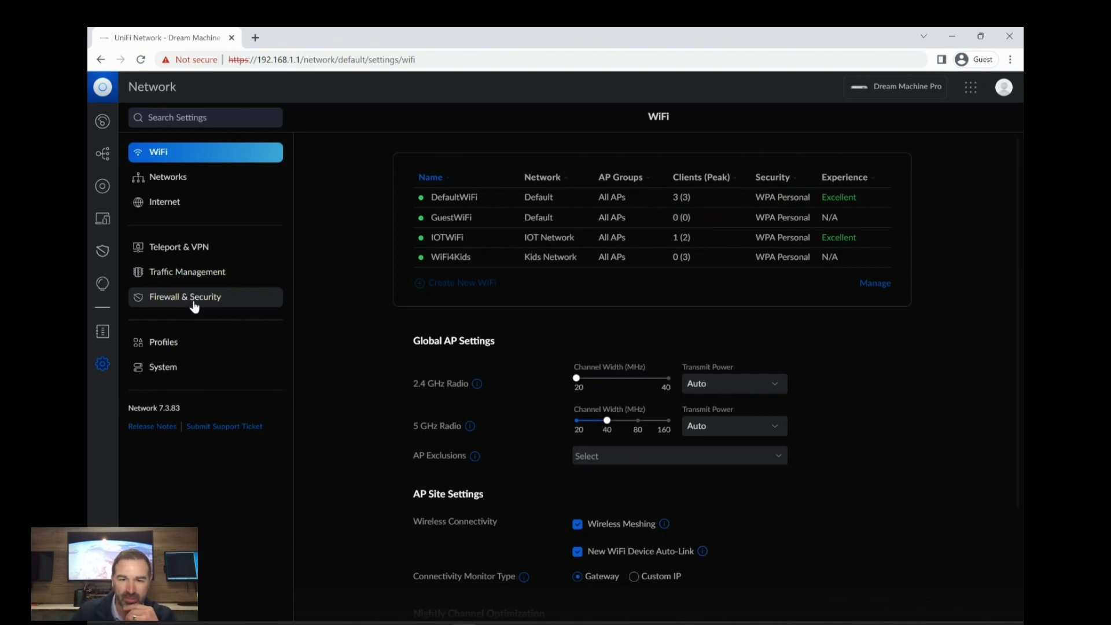
click(193, 304)
click(168, 177)
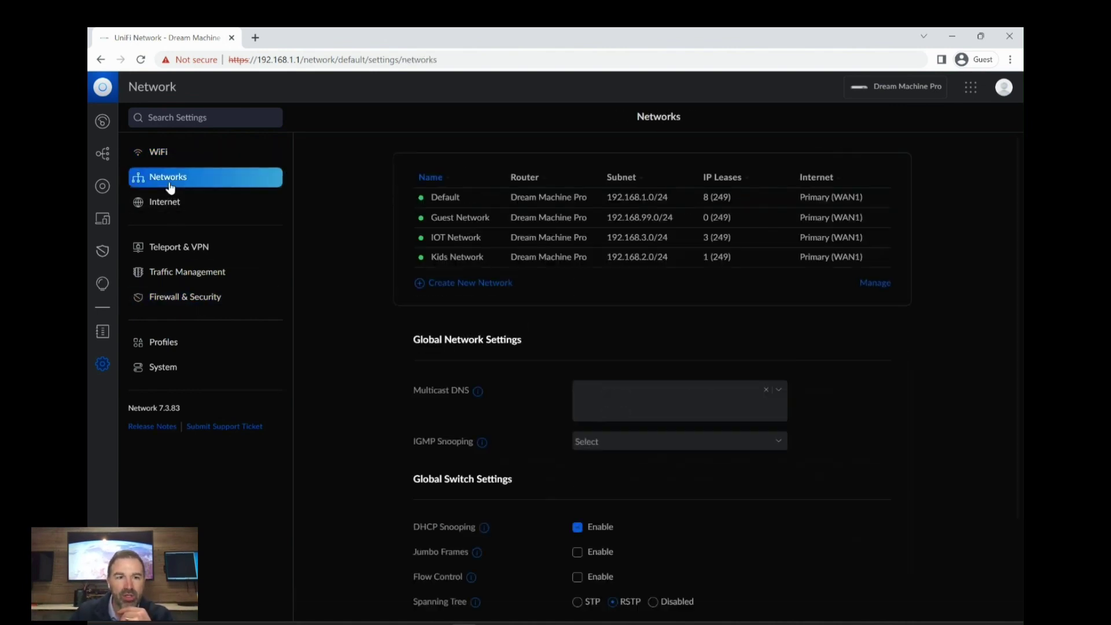
drag(413, 396, 471, 398)
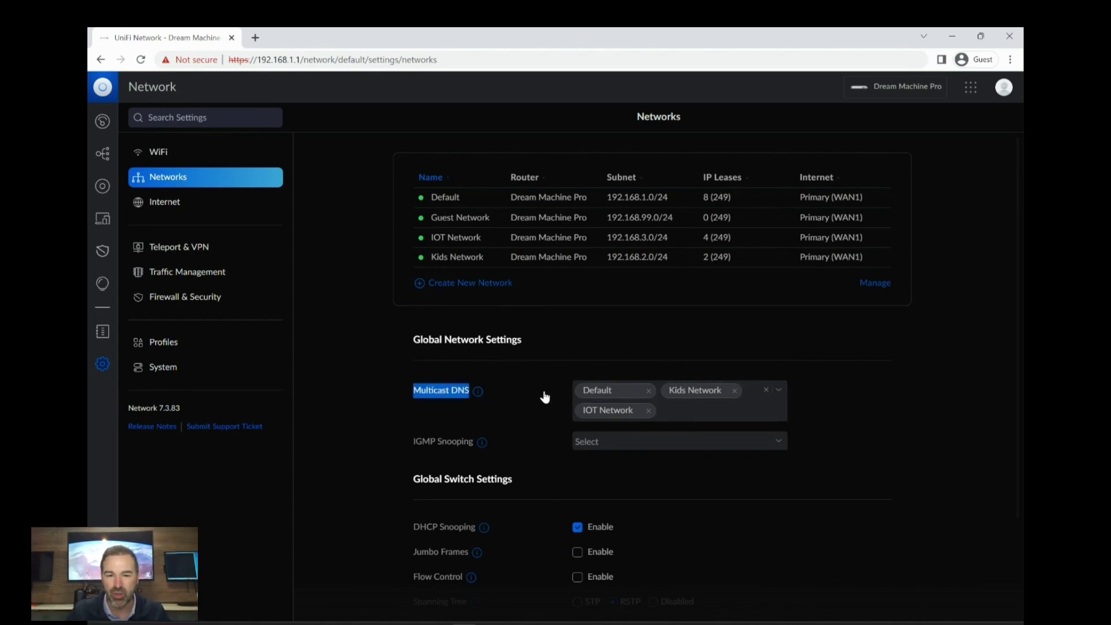
mouse_move(480, 398)
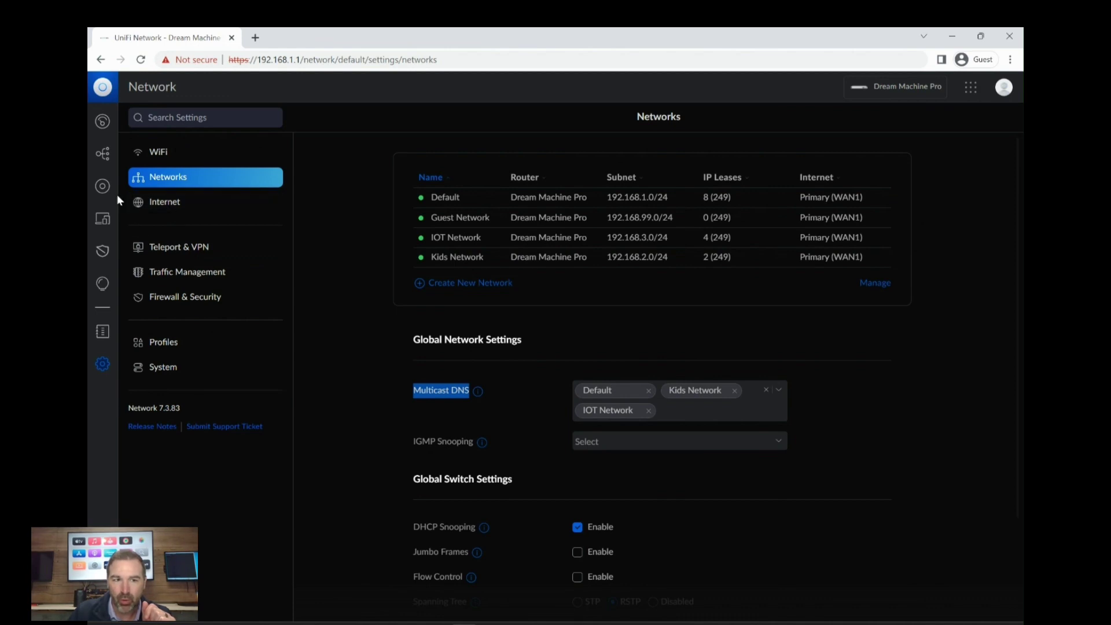
Check the connected client devices and view the IoT computer's Command Prompt in the AnyDesk remote session
click(104, 223)
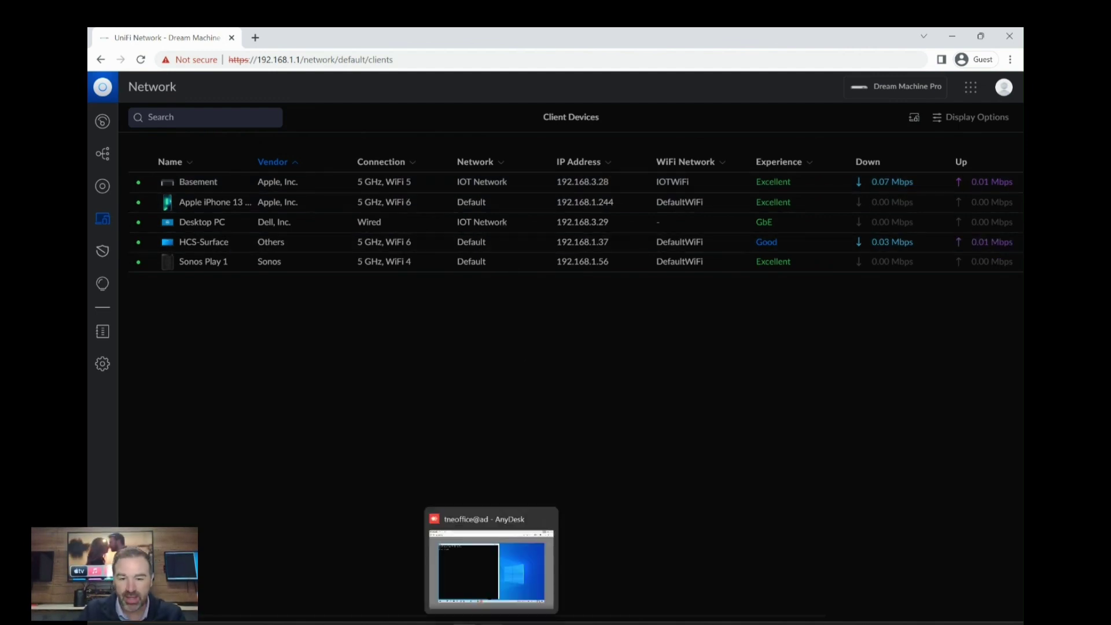
click(491, 622)
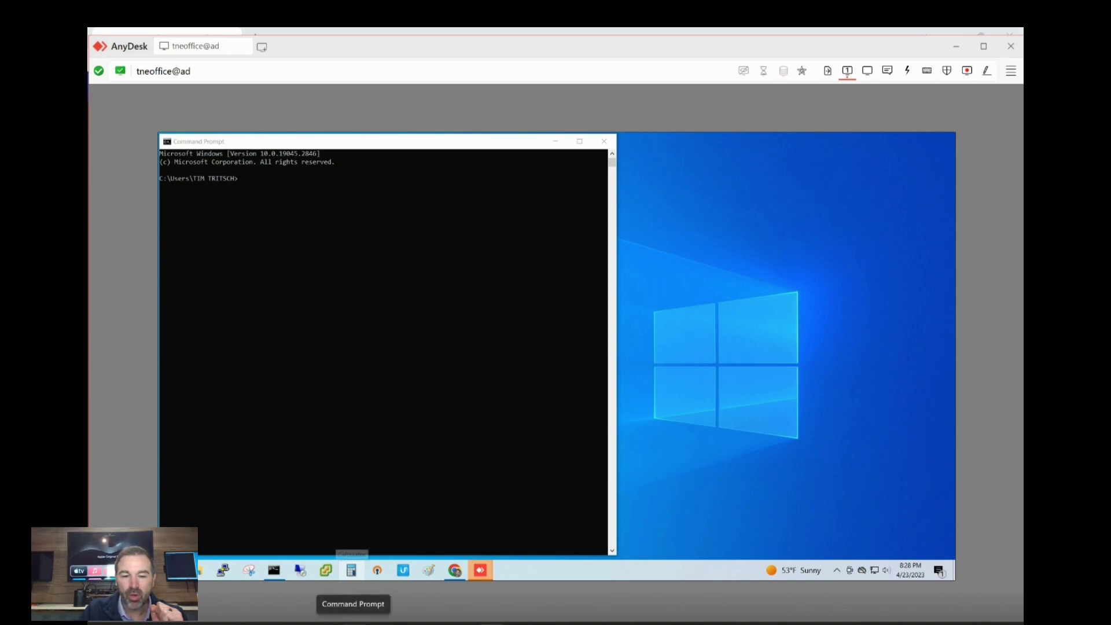
click(970, 46)
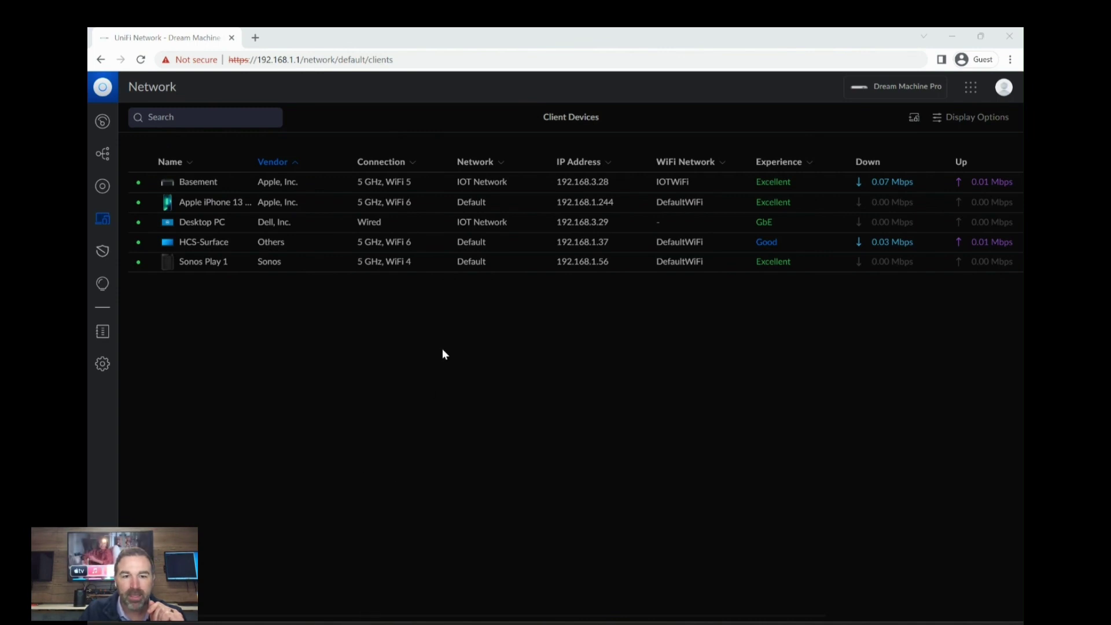
Position the local Command Prompt over the client list and run ipconfig to check the computer's network configuration
drag(470, 123, 464, 316)
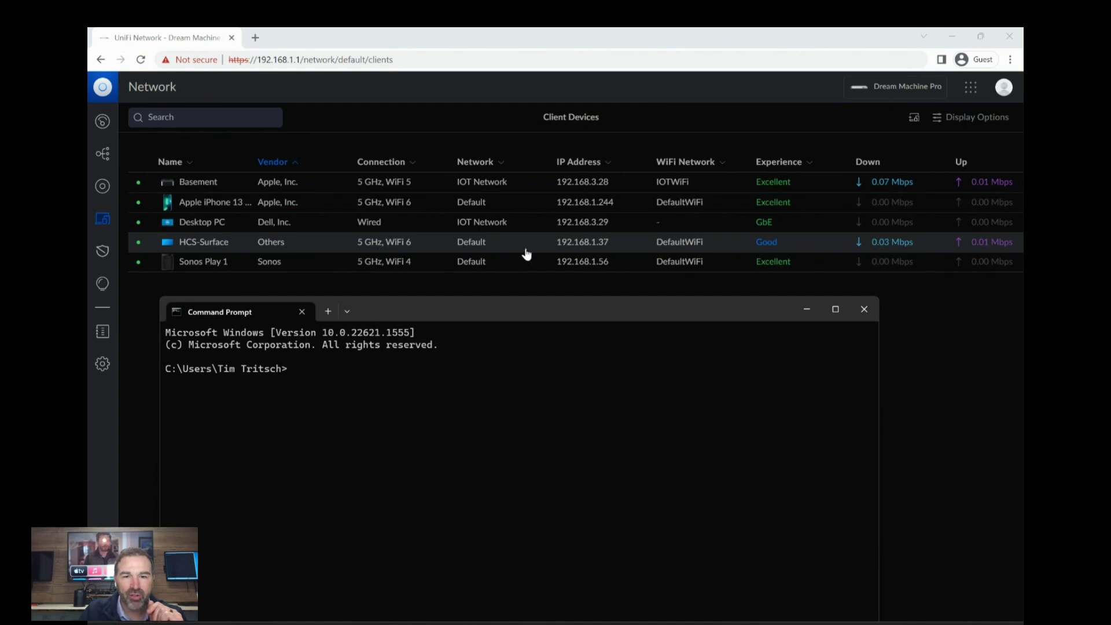
drag(484, 315, 489, 144)
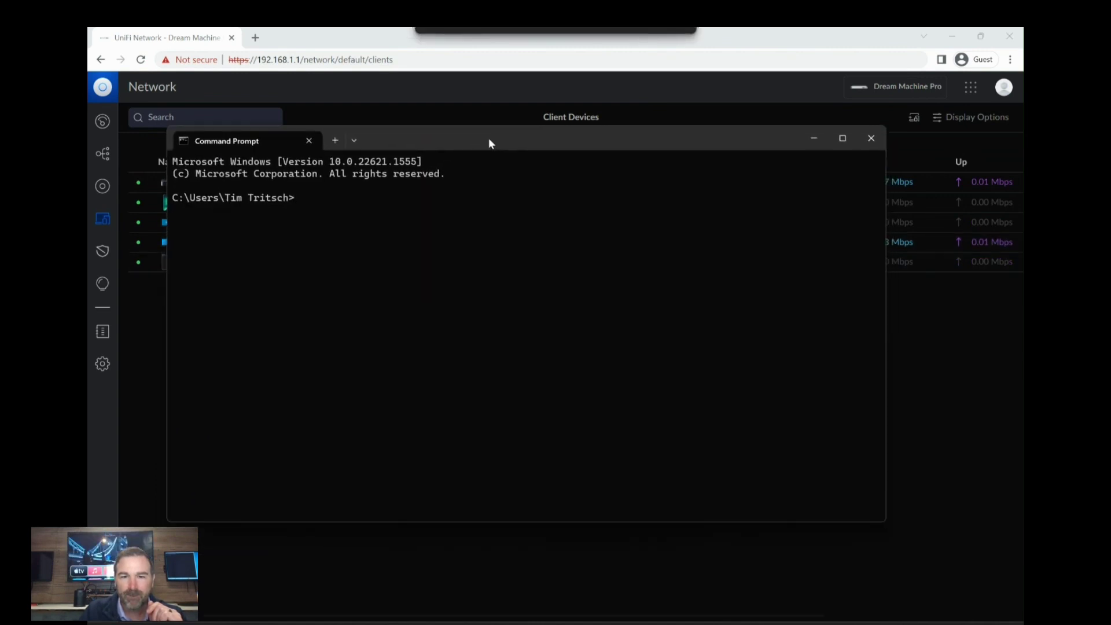
text(ipconfig)
key(Return)
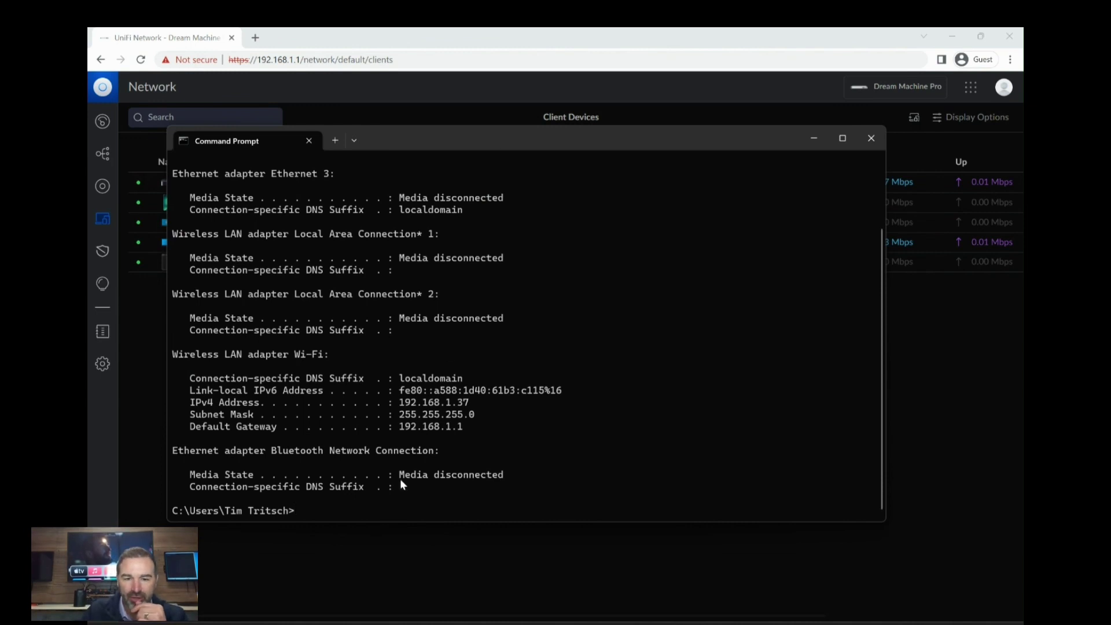
Ping playboy.com and pornhub.com from the local Command Prompt to test whether the default network reaches both sites
text(ping )
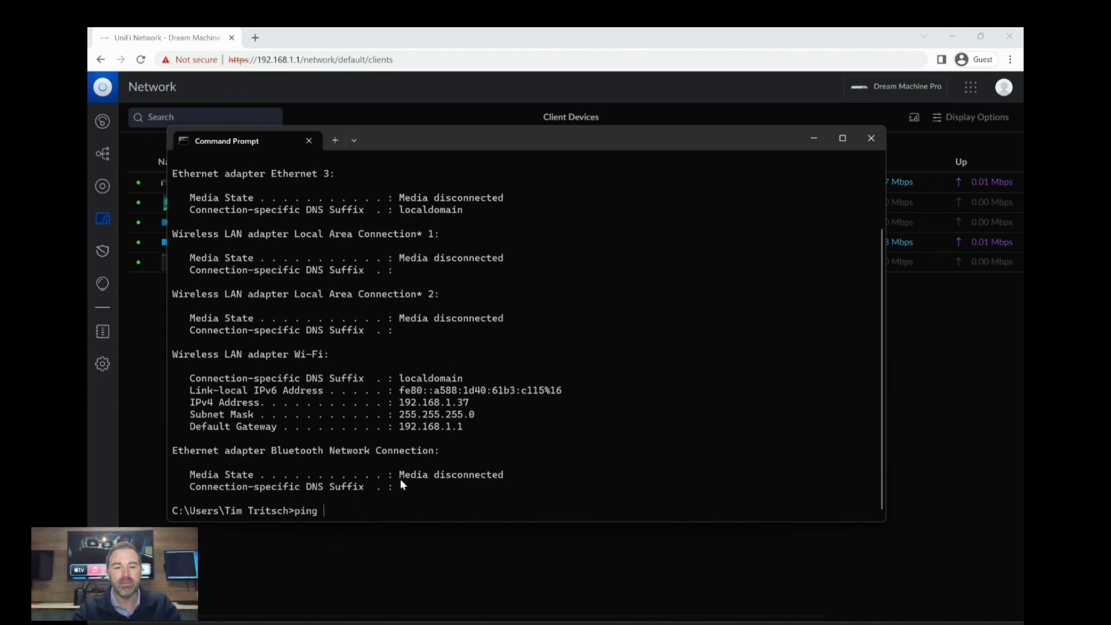
text(play)
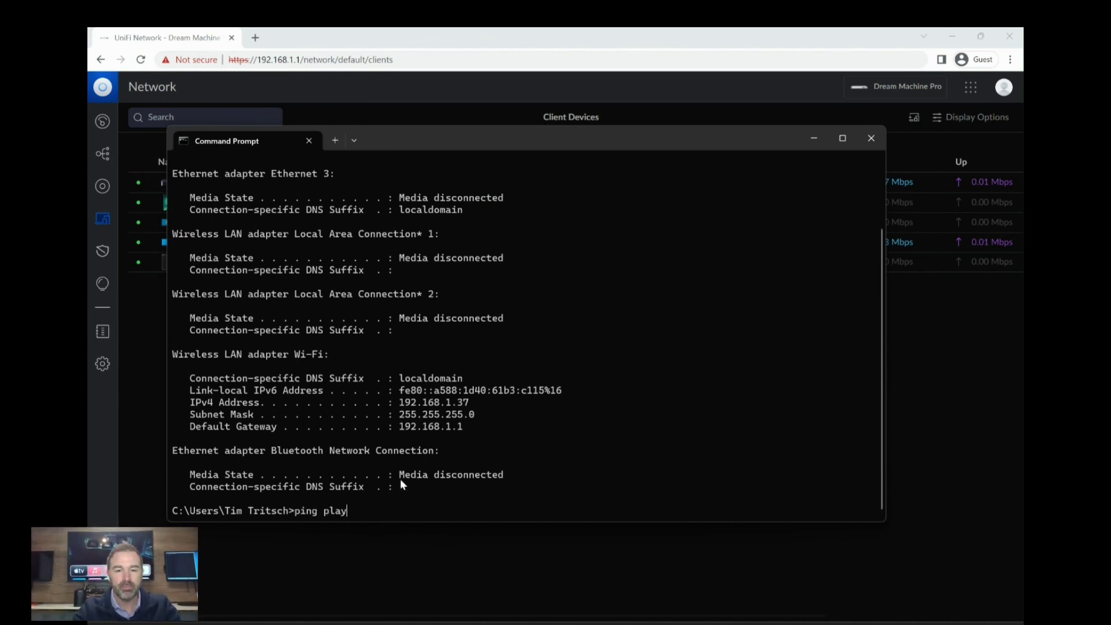
text(ooy.com)
key(Return)
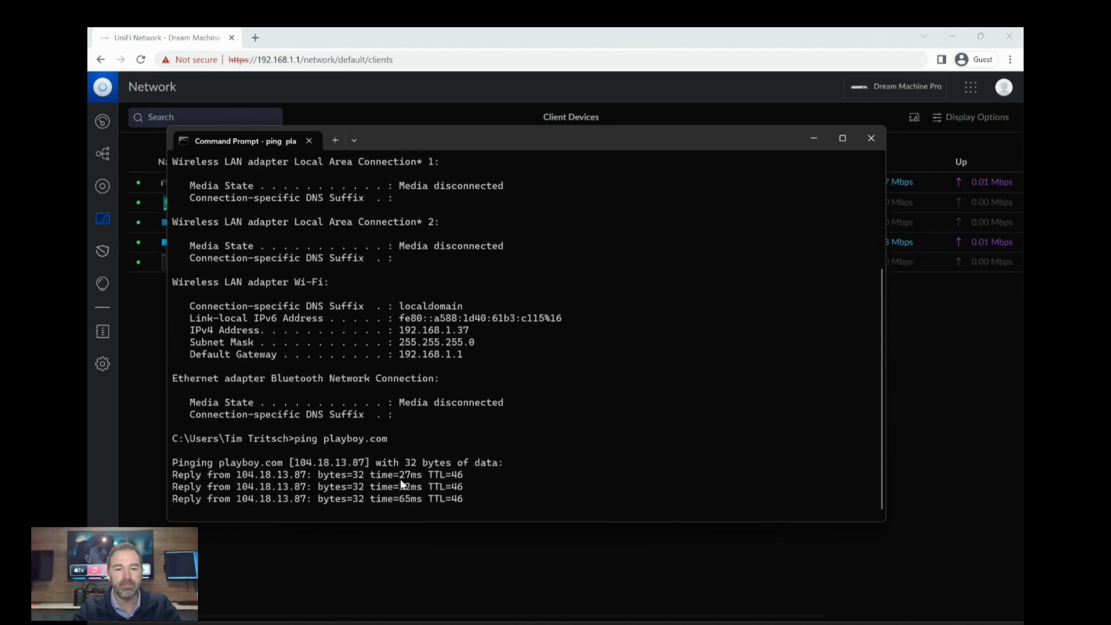
text(ping )
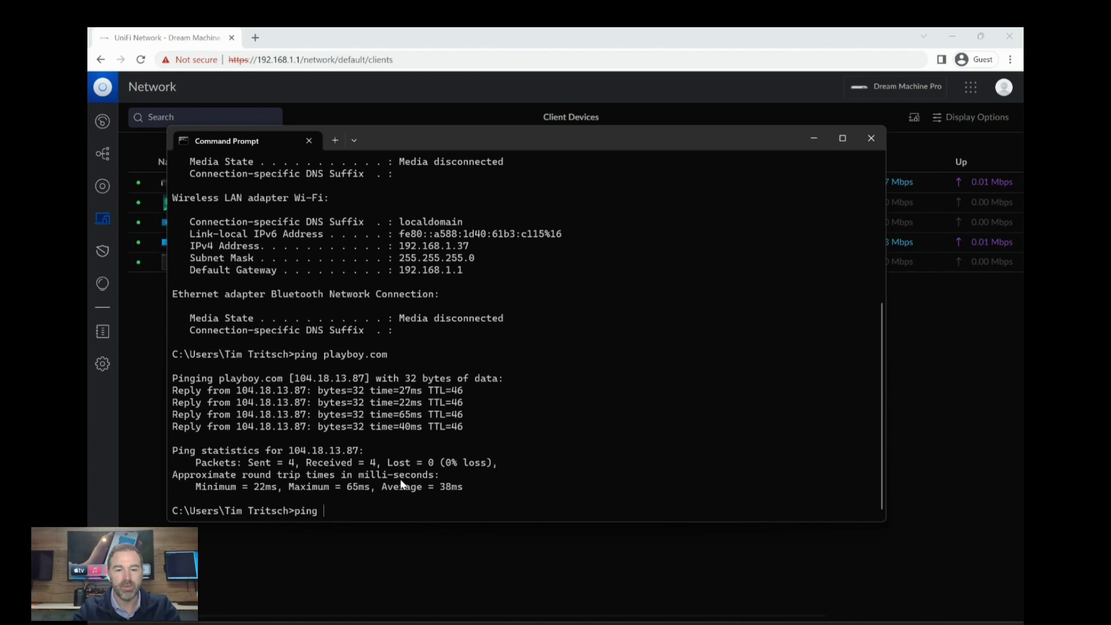
text(pornhub.com)
key(Return)
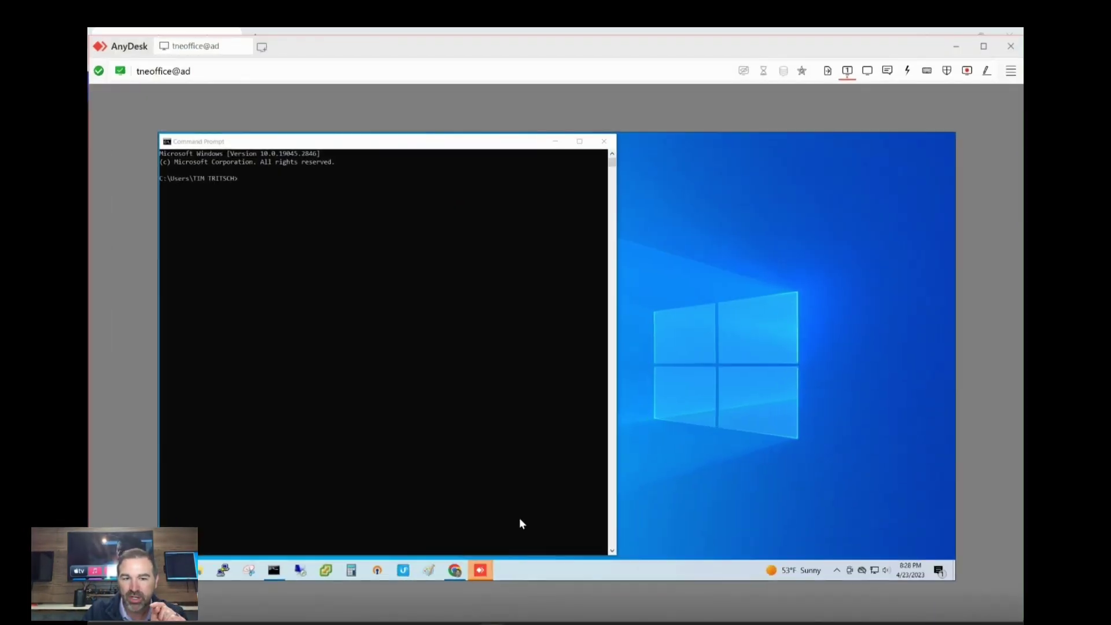
Run ipconfig and ping pornhub.com in the Command Prompt of the remote IoT computer to test its content filtering
click(314, 355)
text(iponcig)
key(Return)
text(ipconfig)
key(Return)
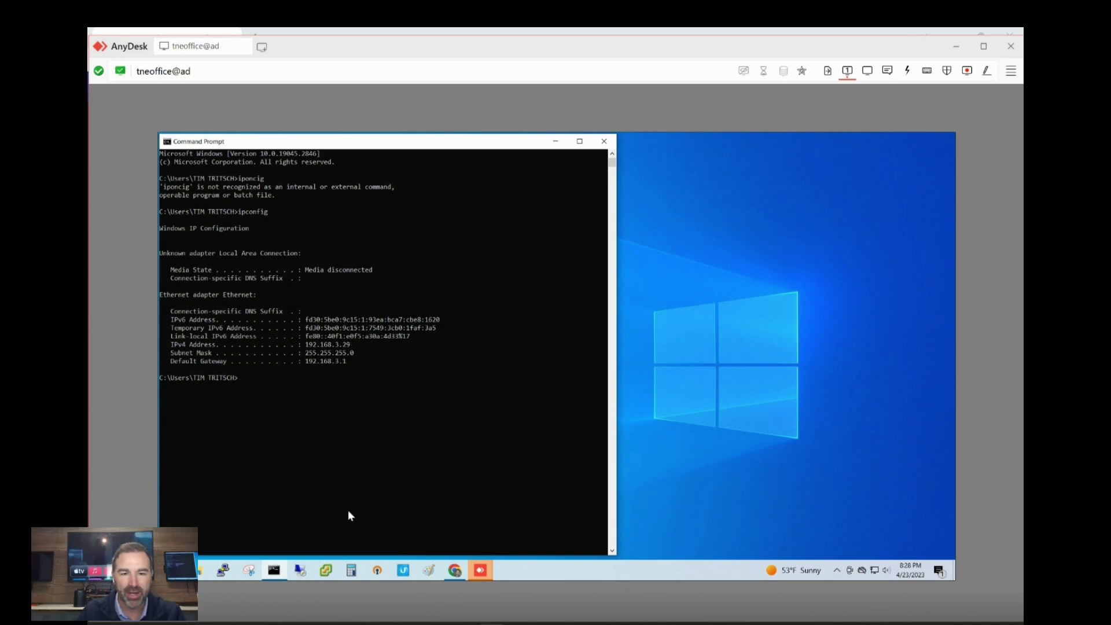
text(ping pornhub.com)
key(Return)
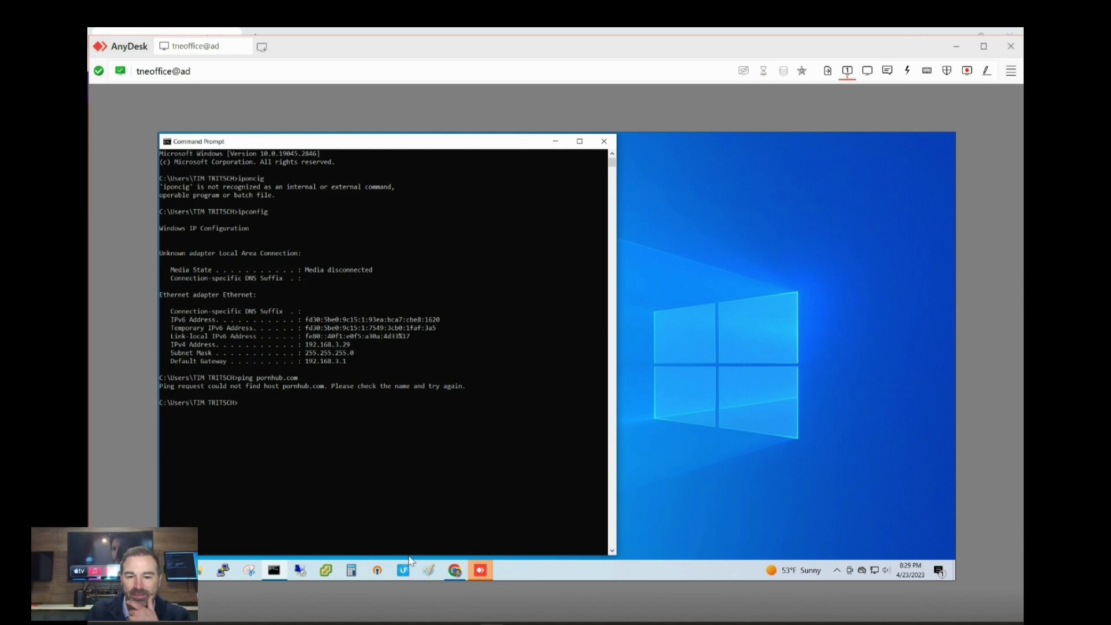
Load pornhub.com in the remote computer's Chrome browser to test the filter, and switch to the local Network Diagram.png image
click(454, 571)
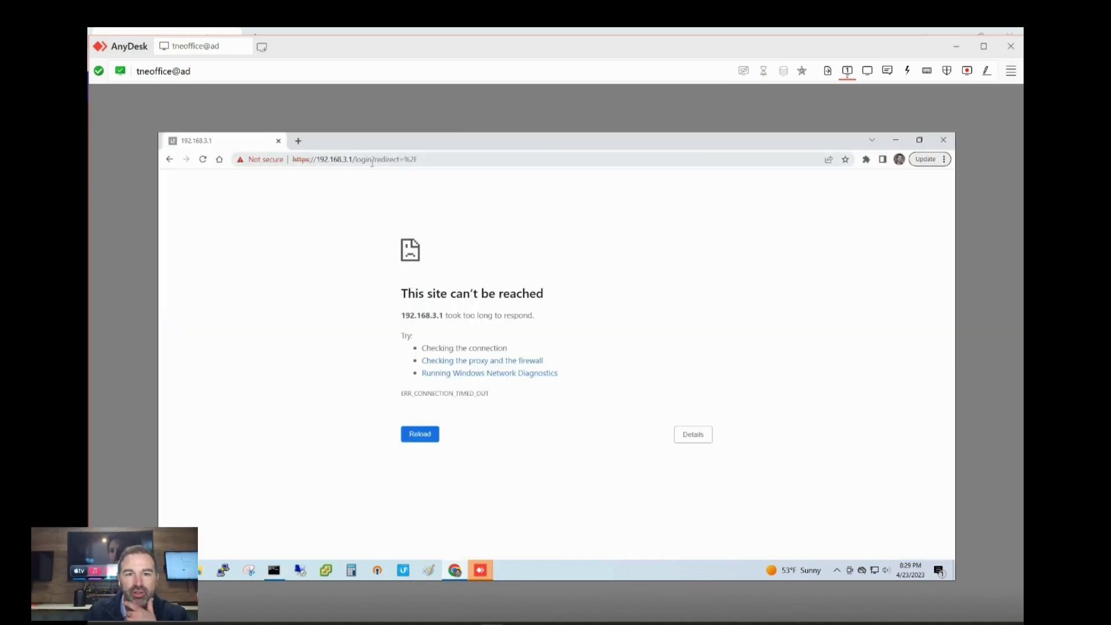
click(372, 160)
text(porsh)
key(BackSpace)
key(BackSpace)
text(nhub.com)
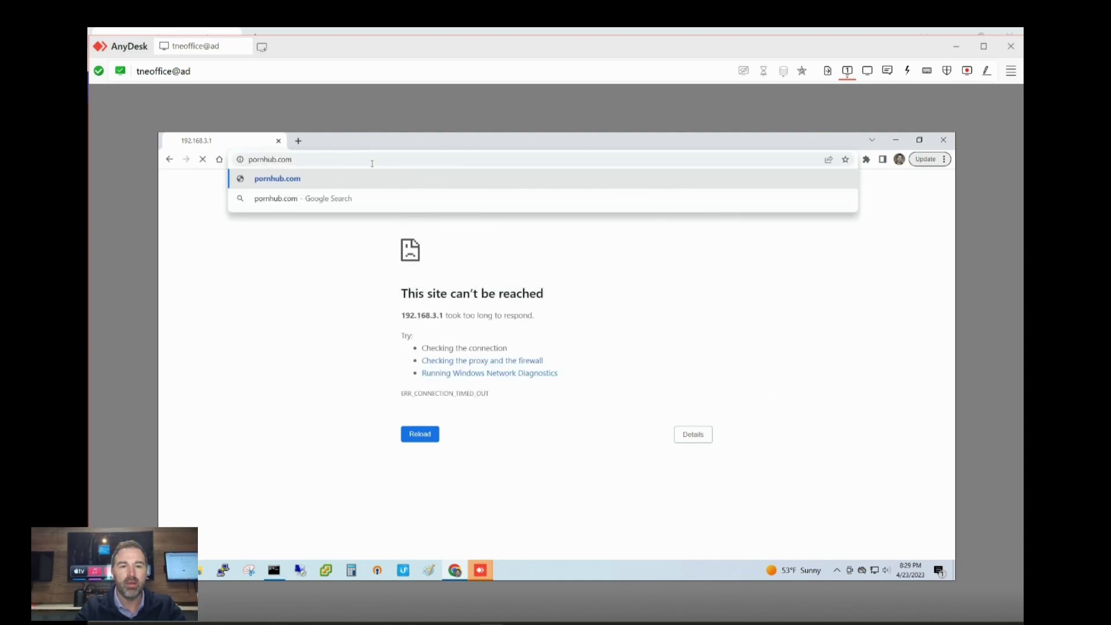
key(Return)
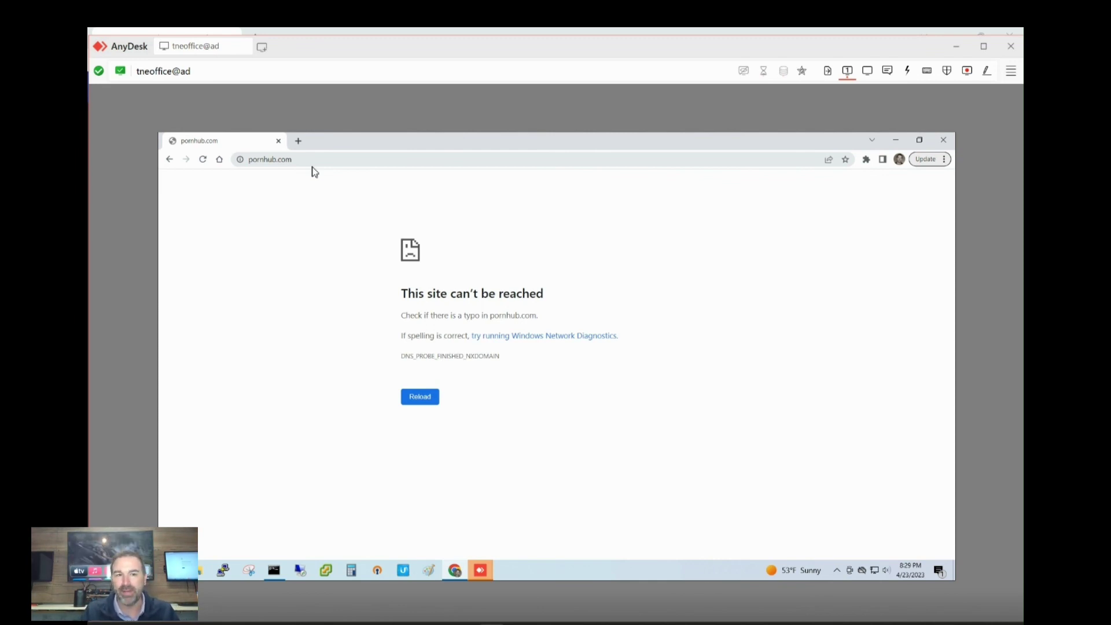
click(955, 46)
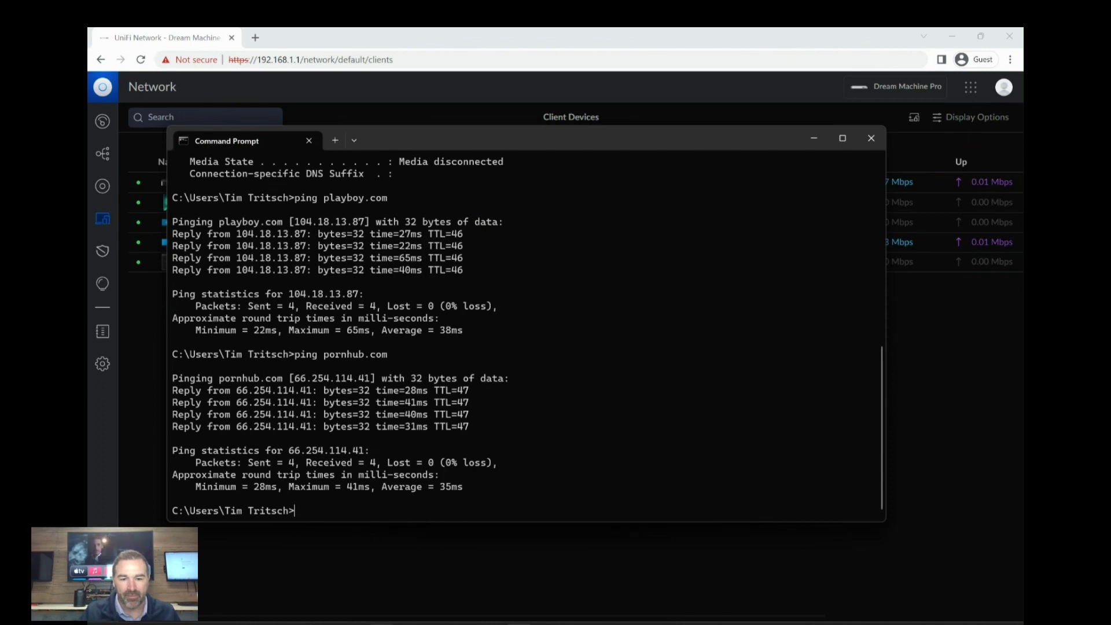
key(alt+Tab)
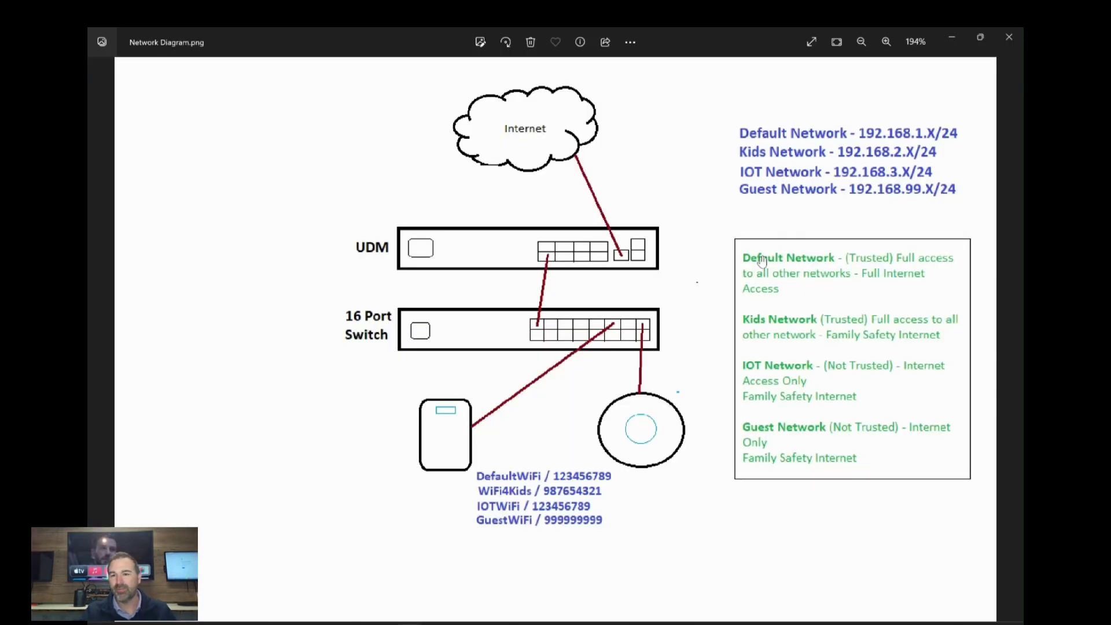